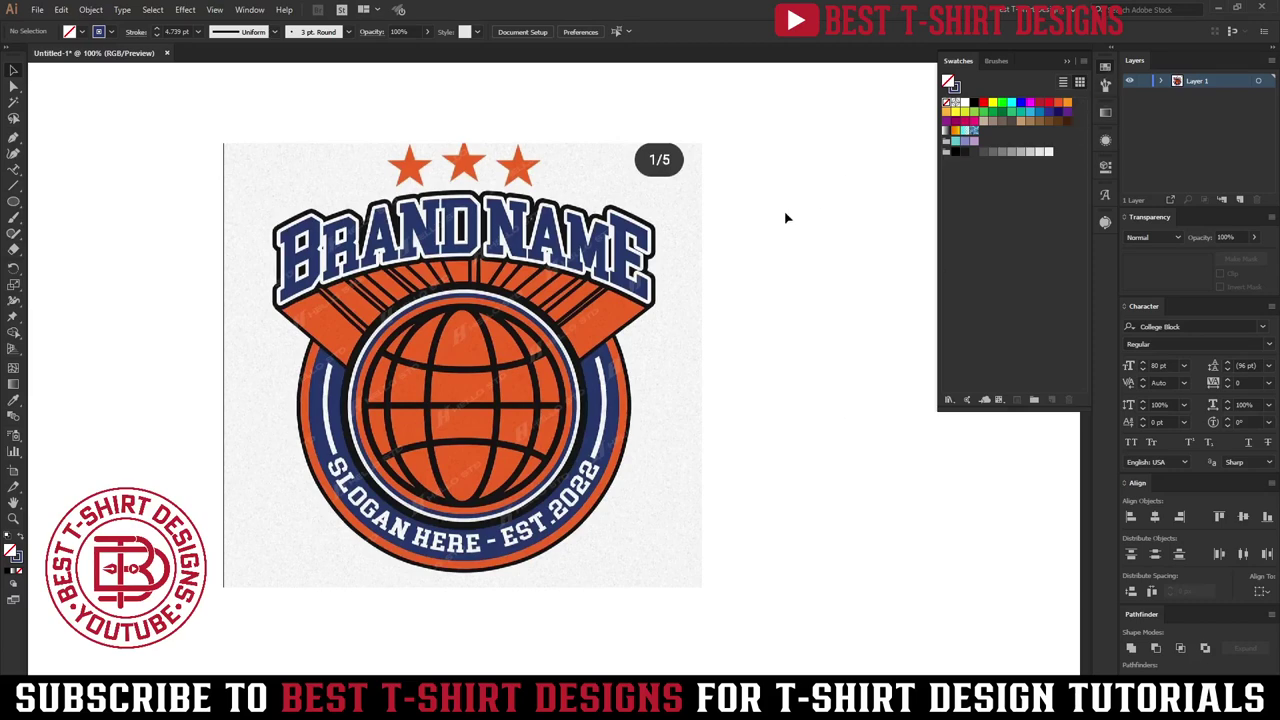
# Move the reference badge image aside to free empty canvas space next to it.
pyautogui.scroll(-1, 430, 237)
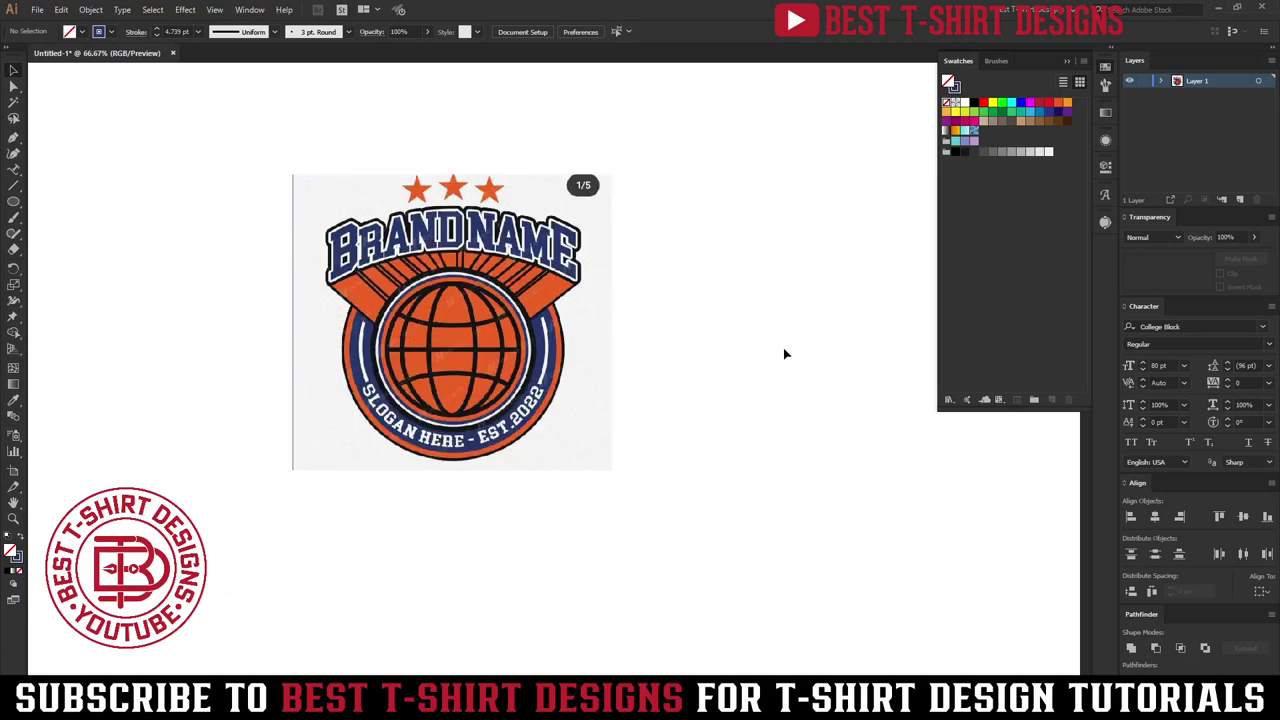
pyautogui.moveTo(258, 151); pyautogui.dragTo(695, 560)
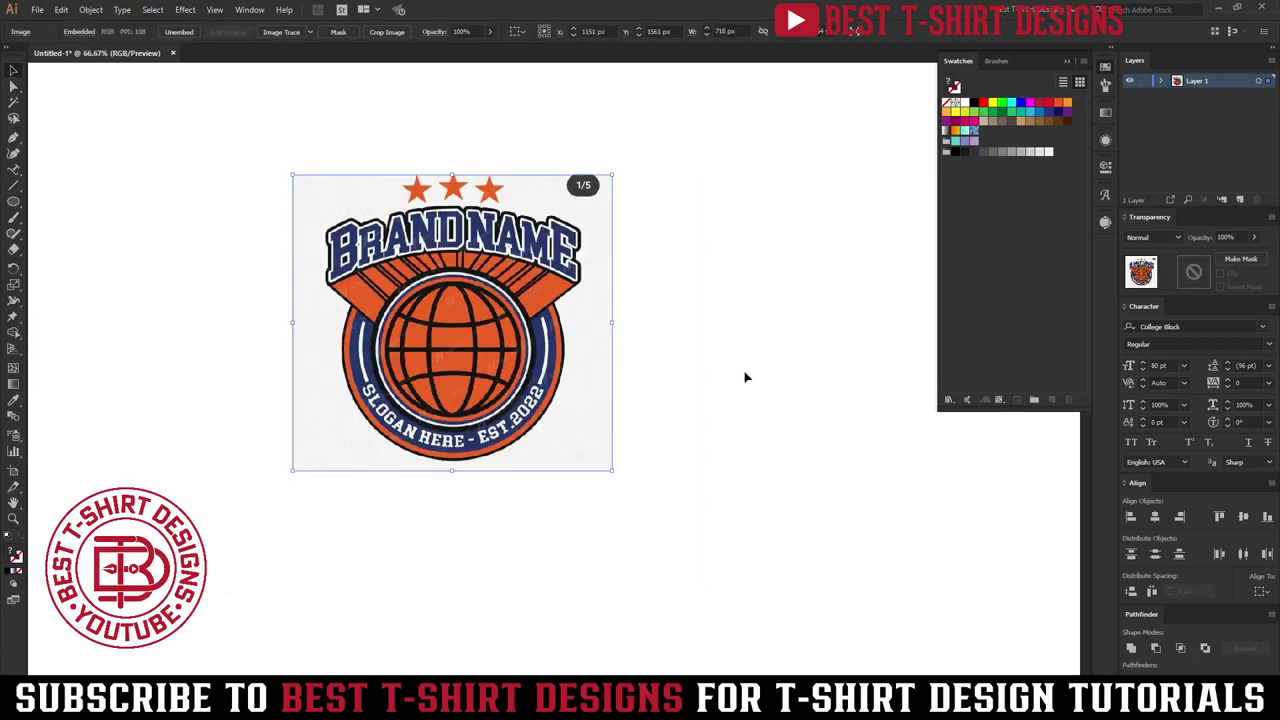
pyautogui.scroll(2, 366, 194)
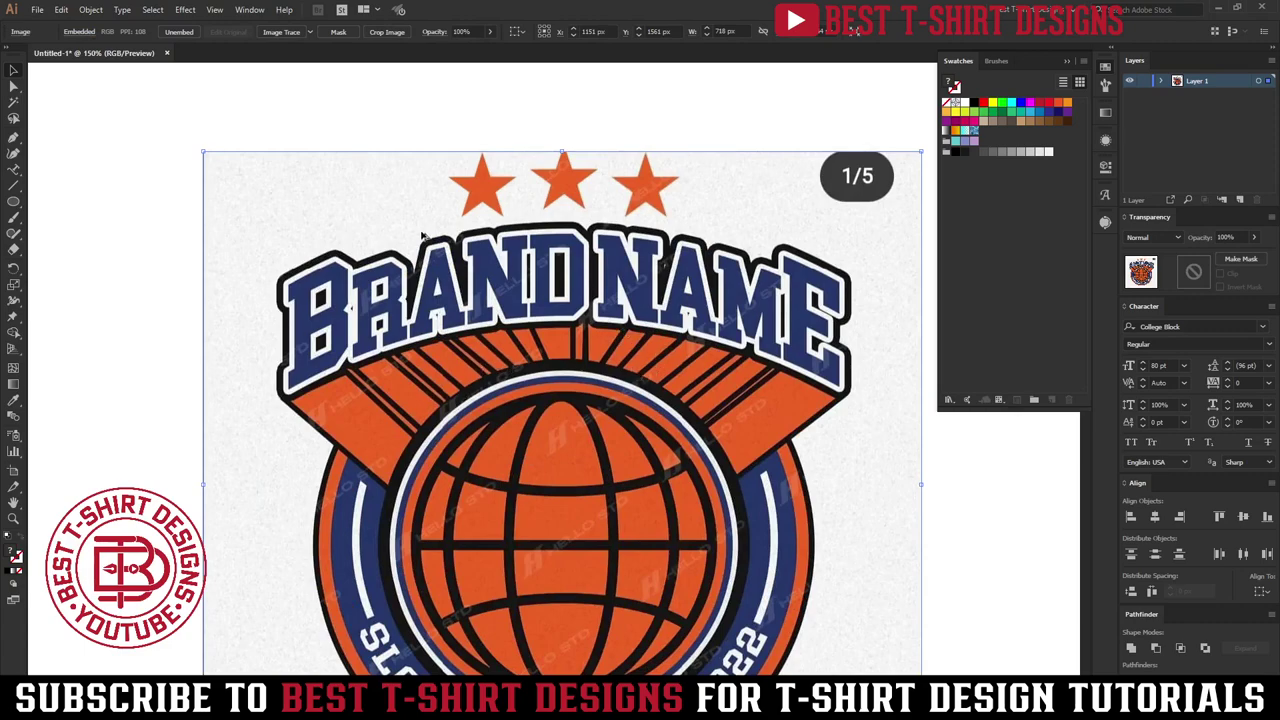
pyautogui.scroll(-2, 420, 234)
pyautogui.moveTo(543, 346); pyautogui.dragTo(326, 341)
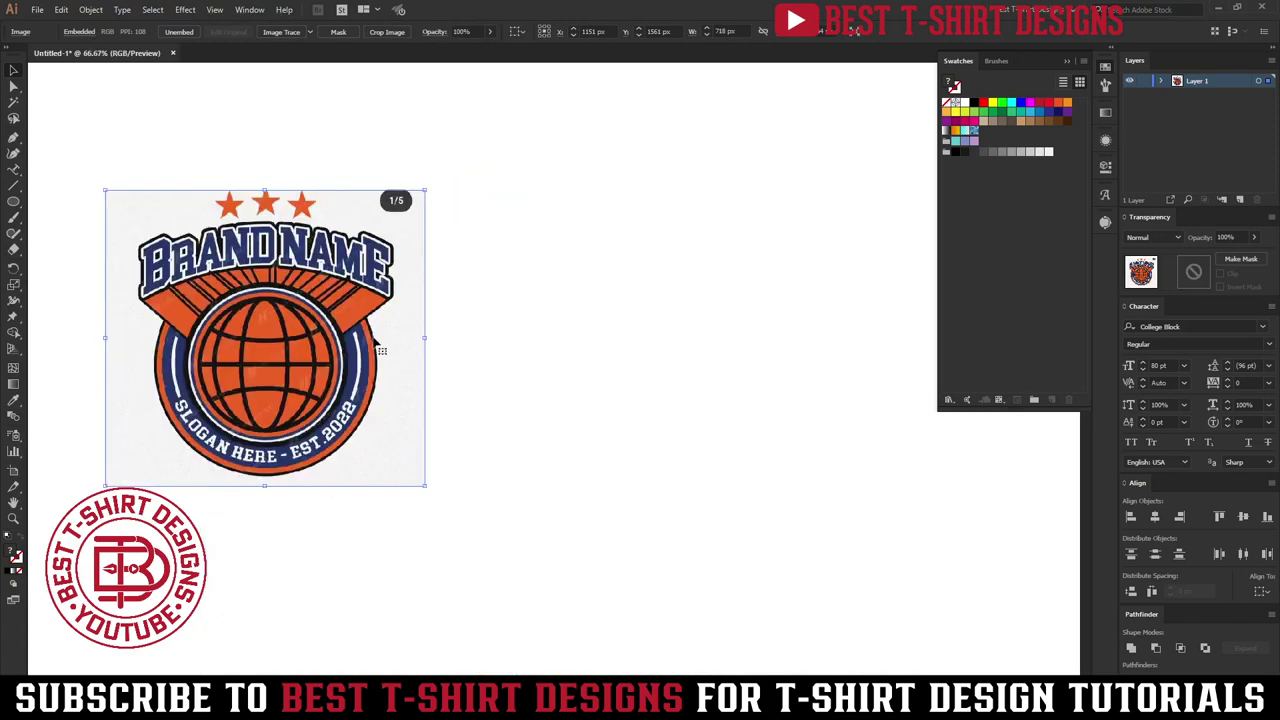
pyautogui.click(575, 323)
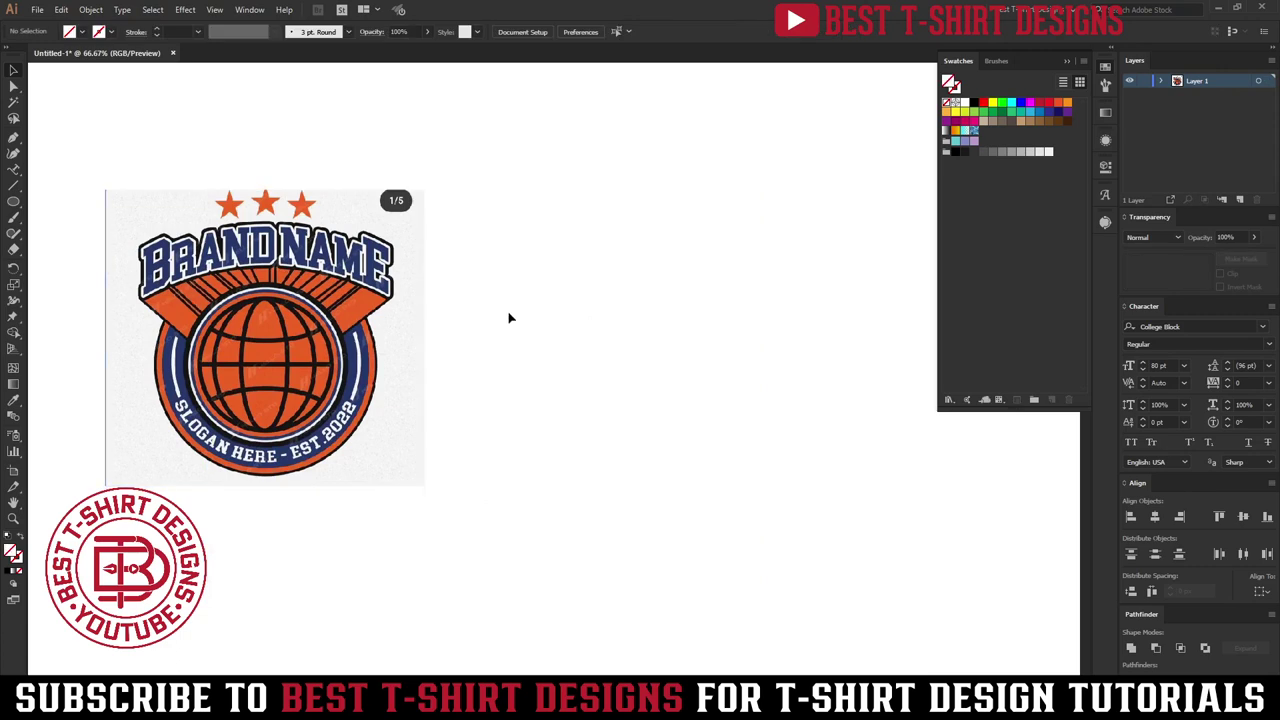
pyautogui.moveTo(497, 150); pyautogui.dragTo(60, 560)
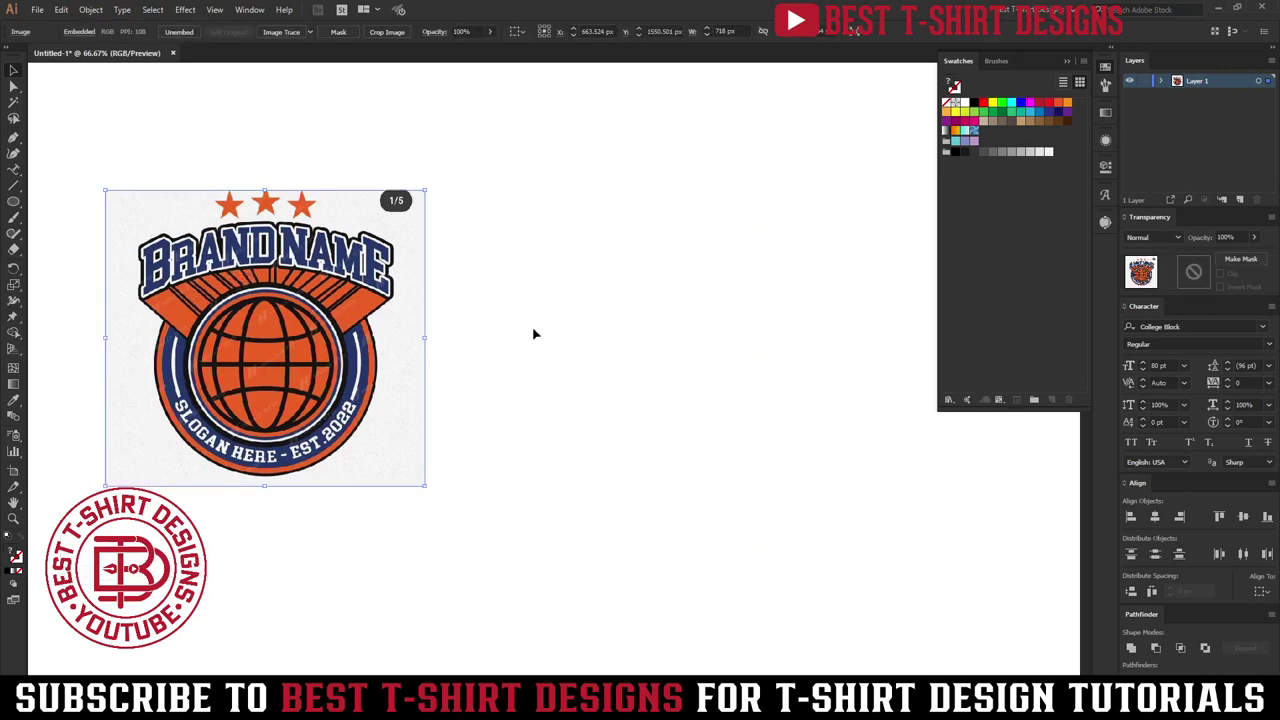
pyautogui.click(558, 341)
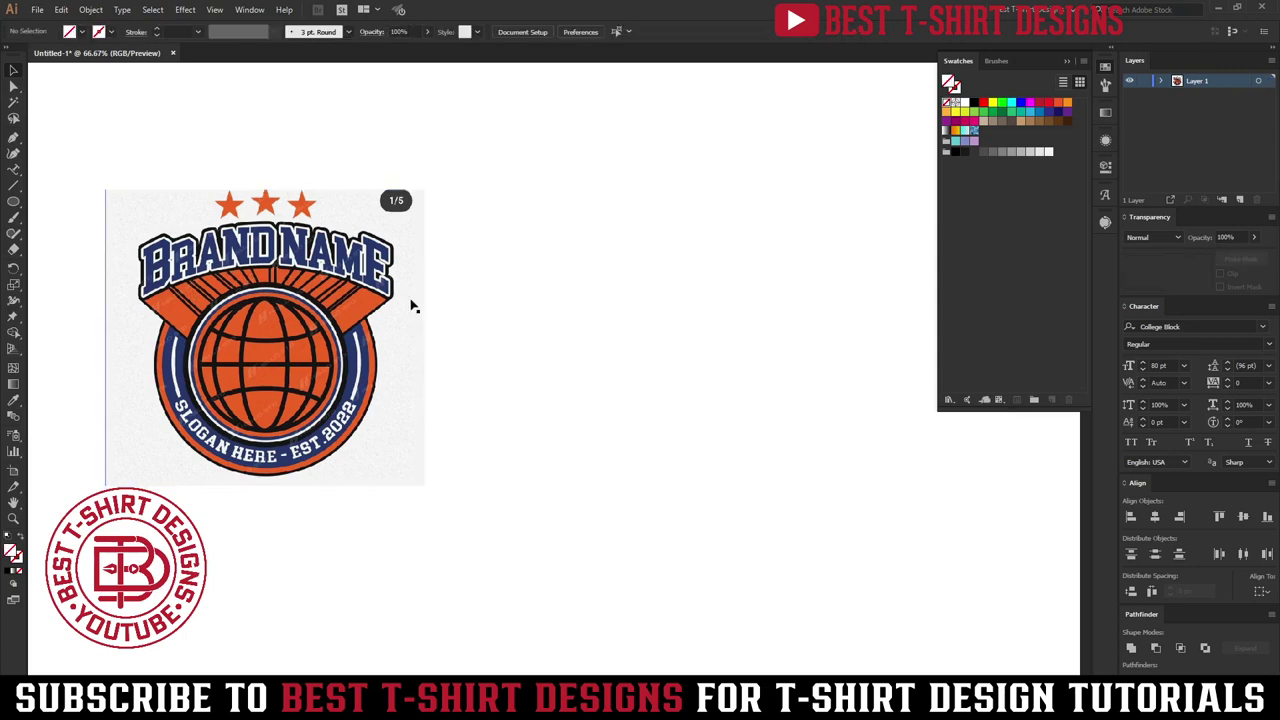
# Add the text BRANDNAME in College Block beside the reference image and enlarge it to about 151.78 pt.
pyautogui.press('t')
pyautogui.click(564, 326)
pyautogui.write('BRAND N')
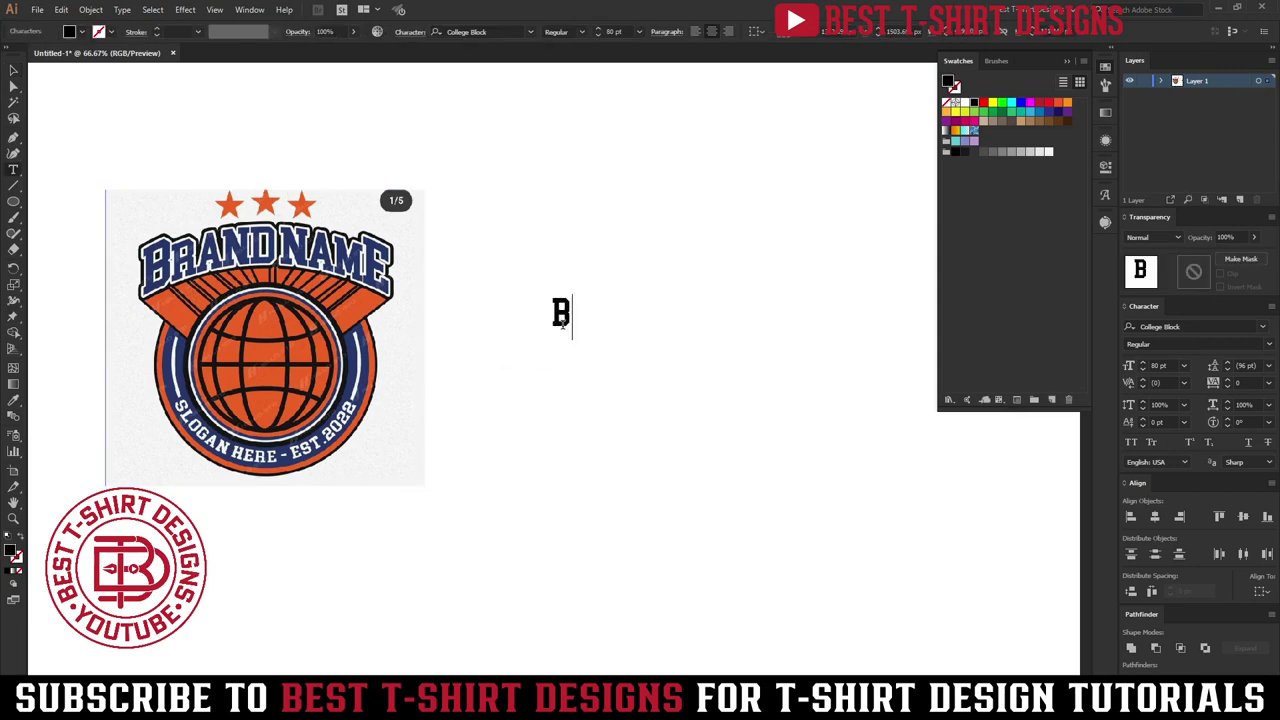
pyautogui.press('BackSpace')
pyautogui.press('BackSpace')
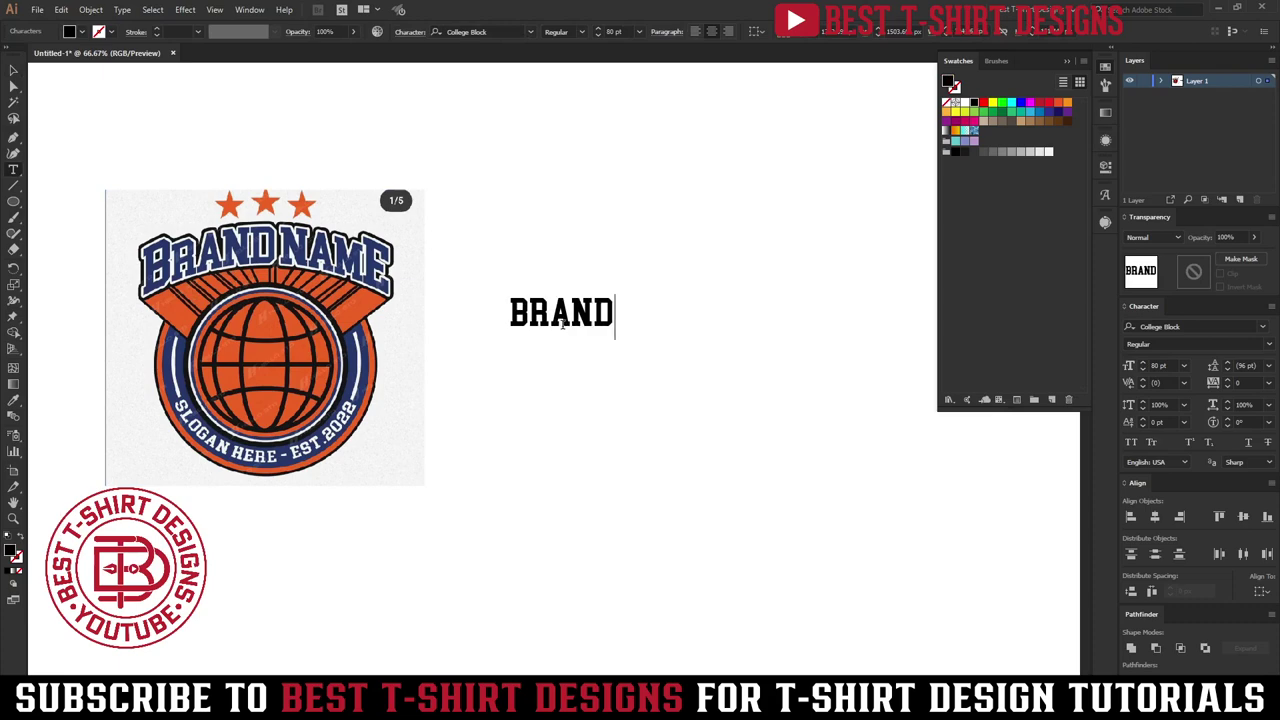
pyautogui.write('NAME')
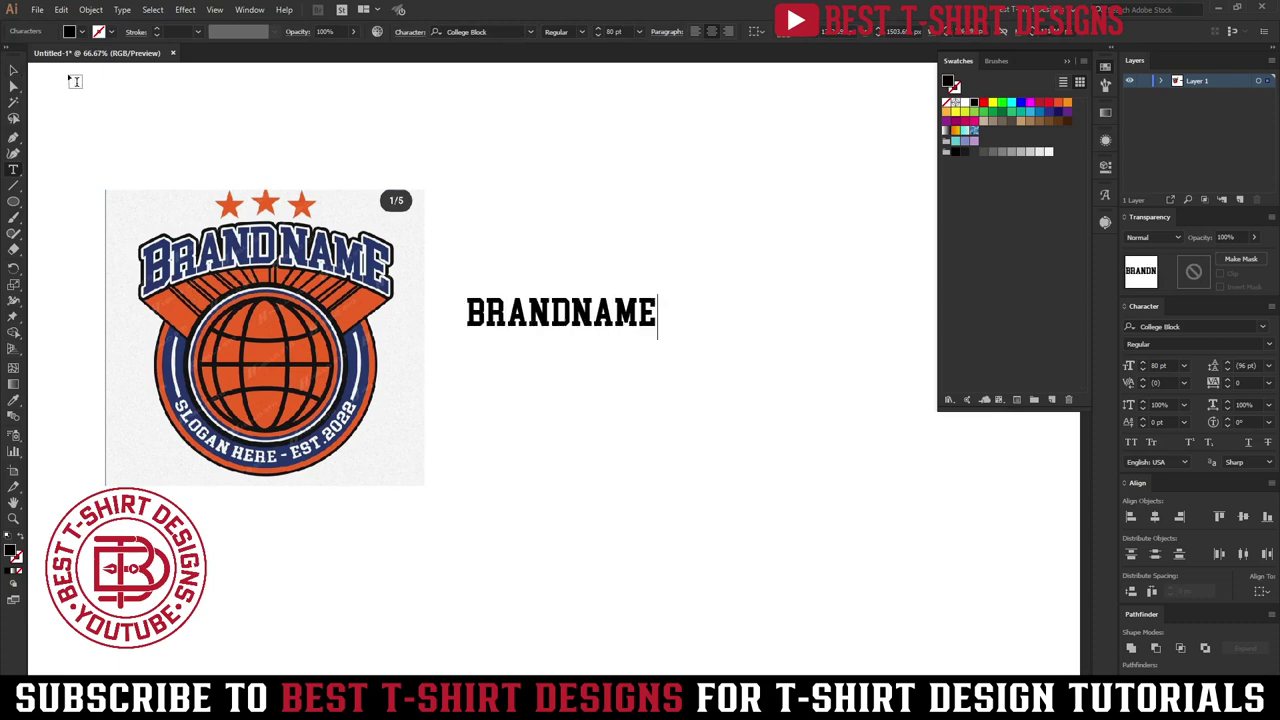
pyautogui.click(12, 71)
pyautogui.moveTo(661, 319); pyautogui.dragTo(831, 319)
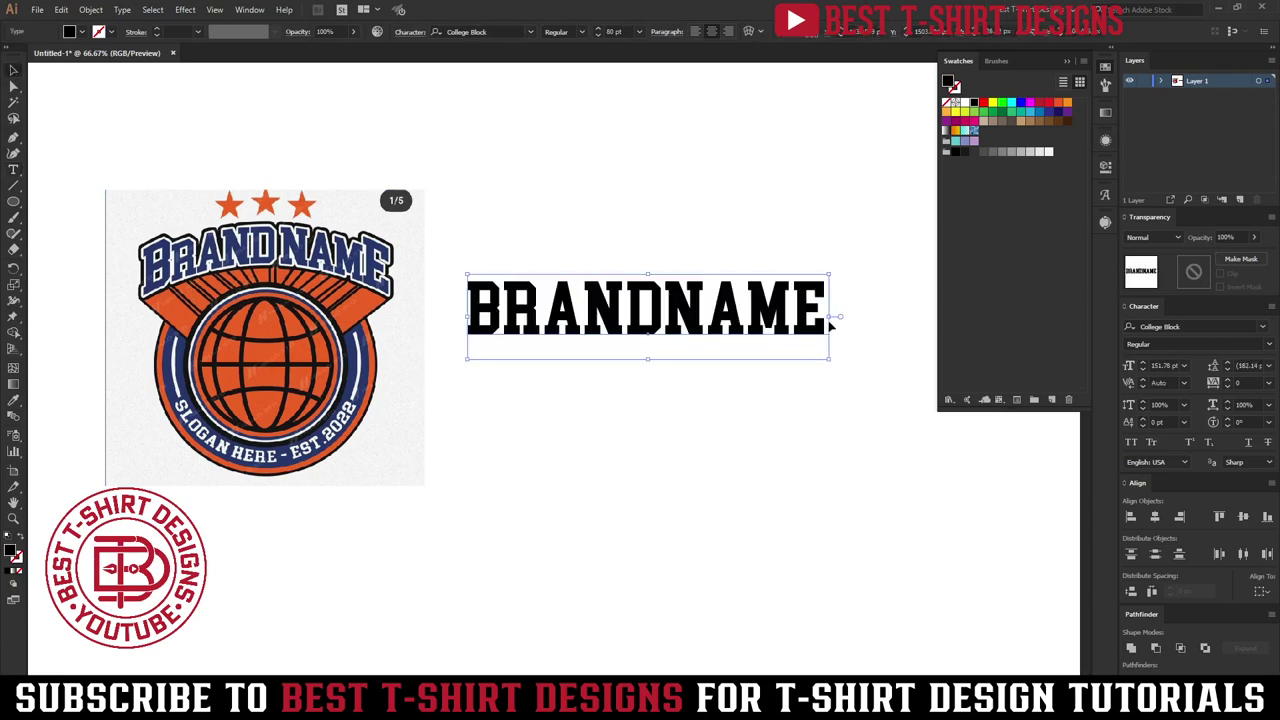
# Duplicate the wordmark below as a font label reading COLLEGE BLOCK, and delete that label.
pyautogui.click(491, 31)
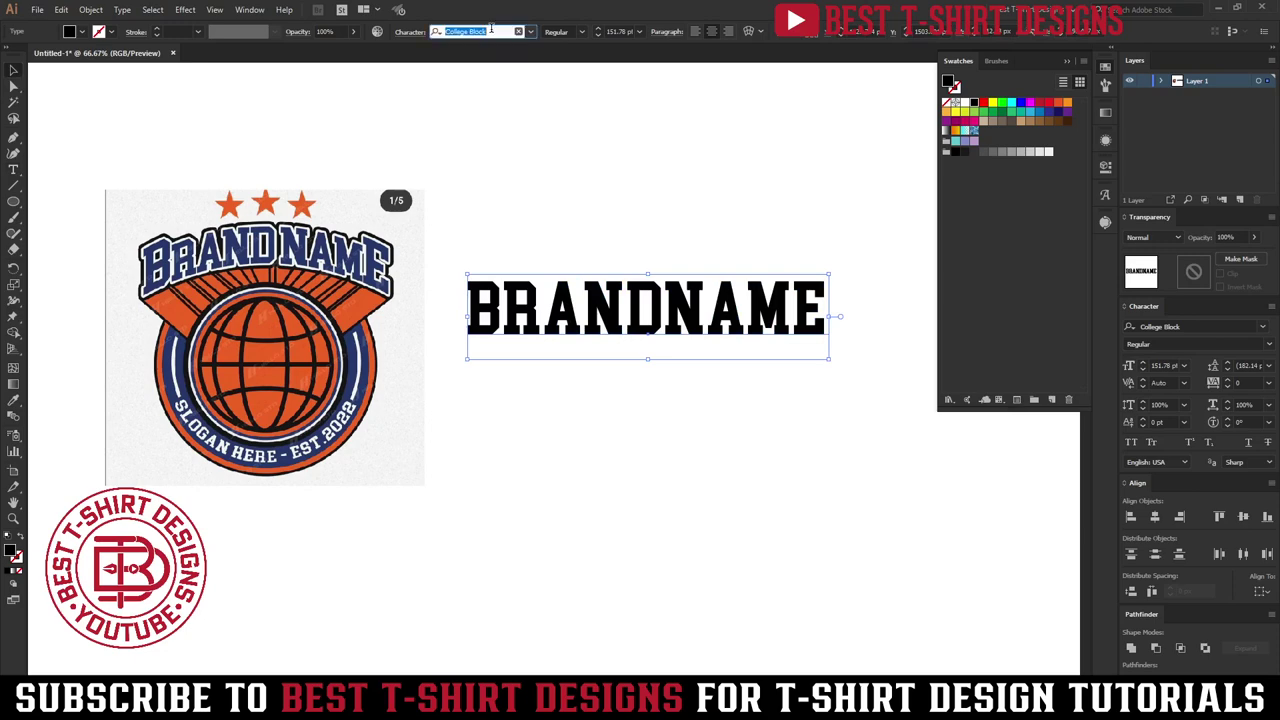
pyautogui.click(730, 324)
pyautogui.moveTo(740, 311); pyautogui.dragTo(735, 467)
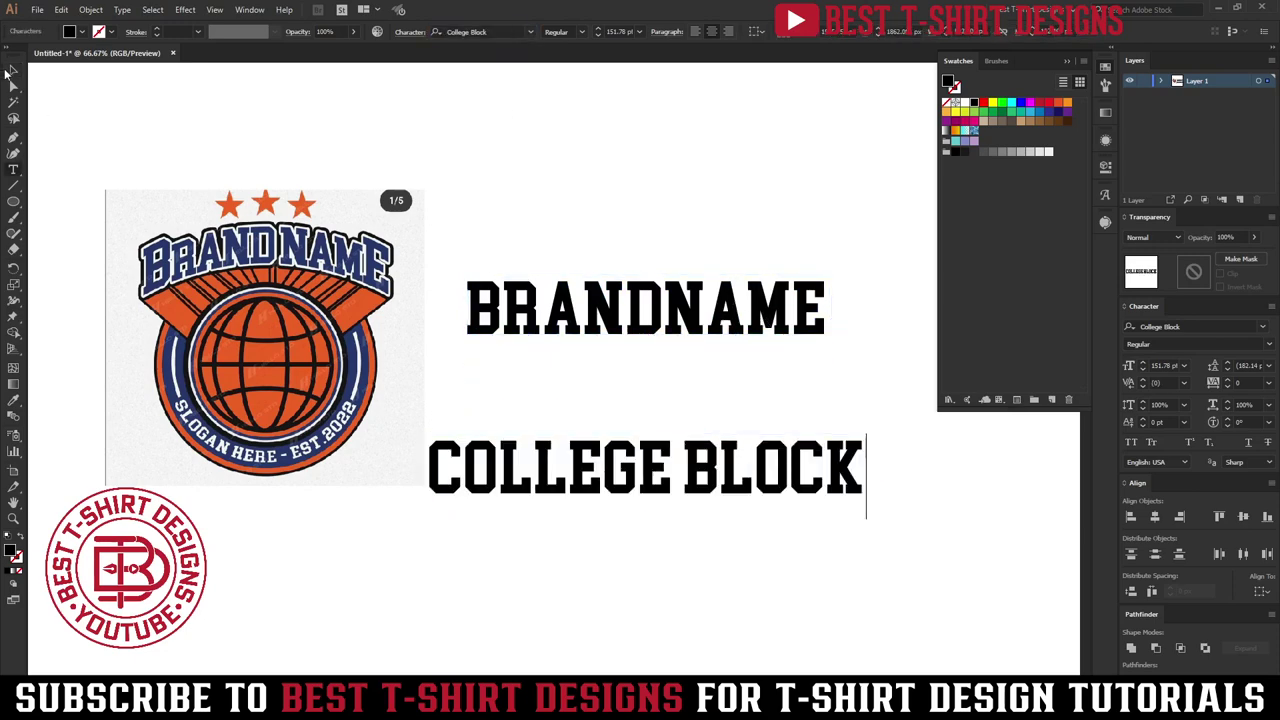
pyautogui.click(12, 70)
pyautogui.moveTo(803, 455); pyautogui.dragTo(837, 590)
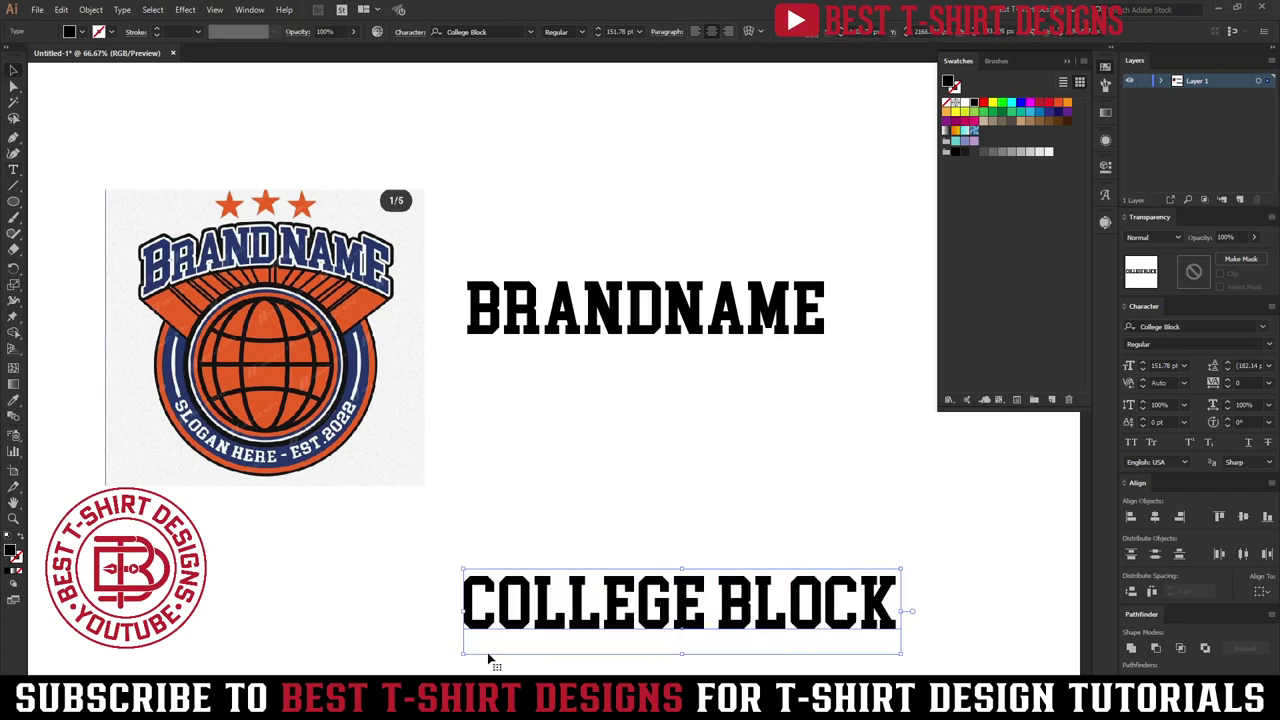
pyautogui.press('Delete')
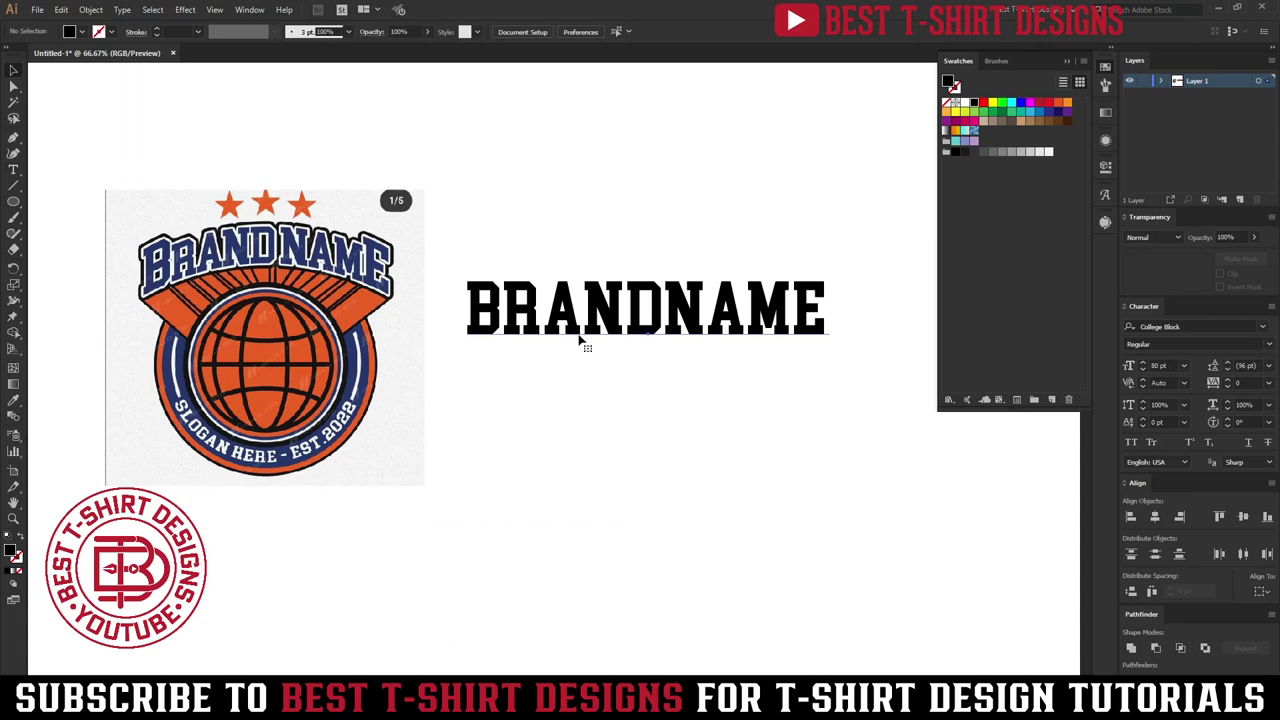
# Convert the BRANDNAME text to outlines.
pyautogui.click(580, 336)
pyautogui.rightClick(615, 320)
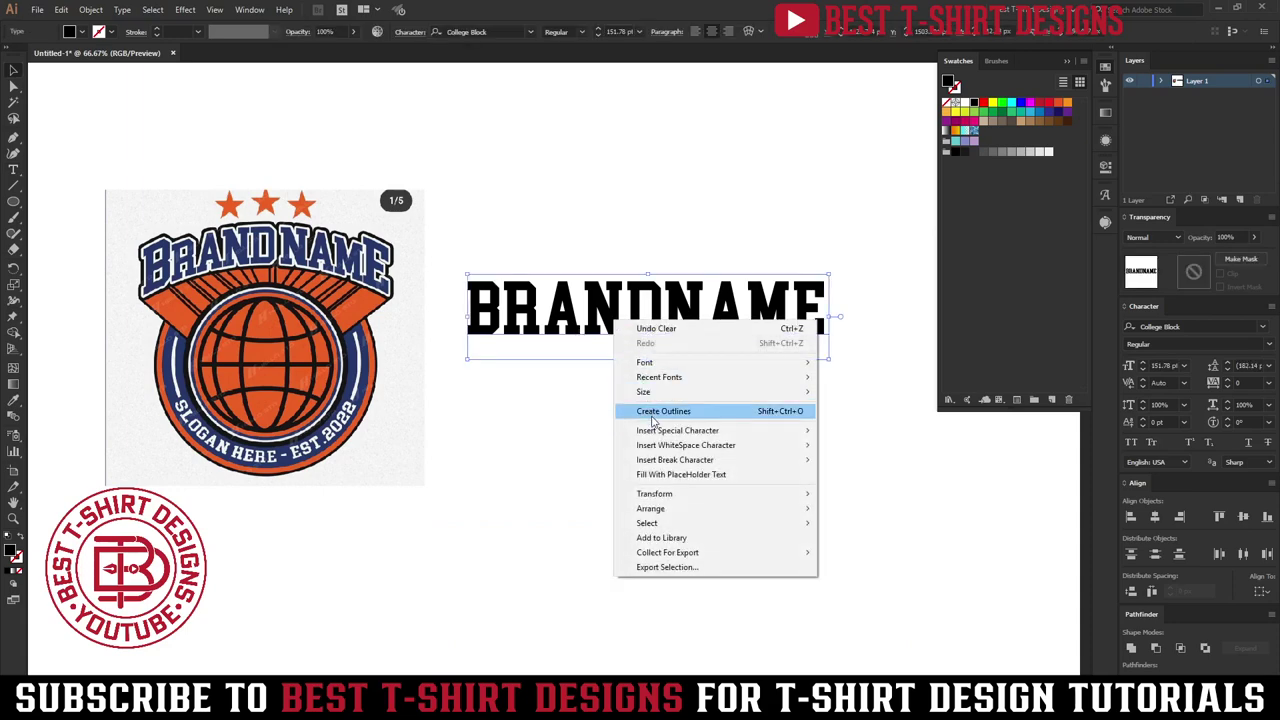
pyautogui.click(663, 412)
# Isolate the outlined wordmark, enlarge its first letter B up and outward from the baseline, and select the last letter E.
pyautogui.scroll(1, 786, 294)
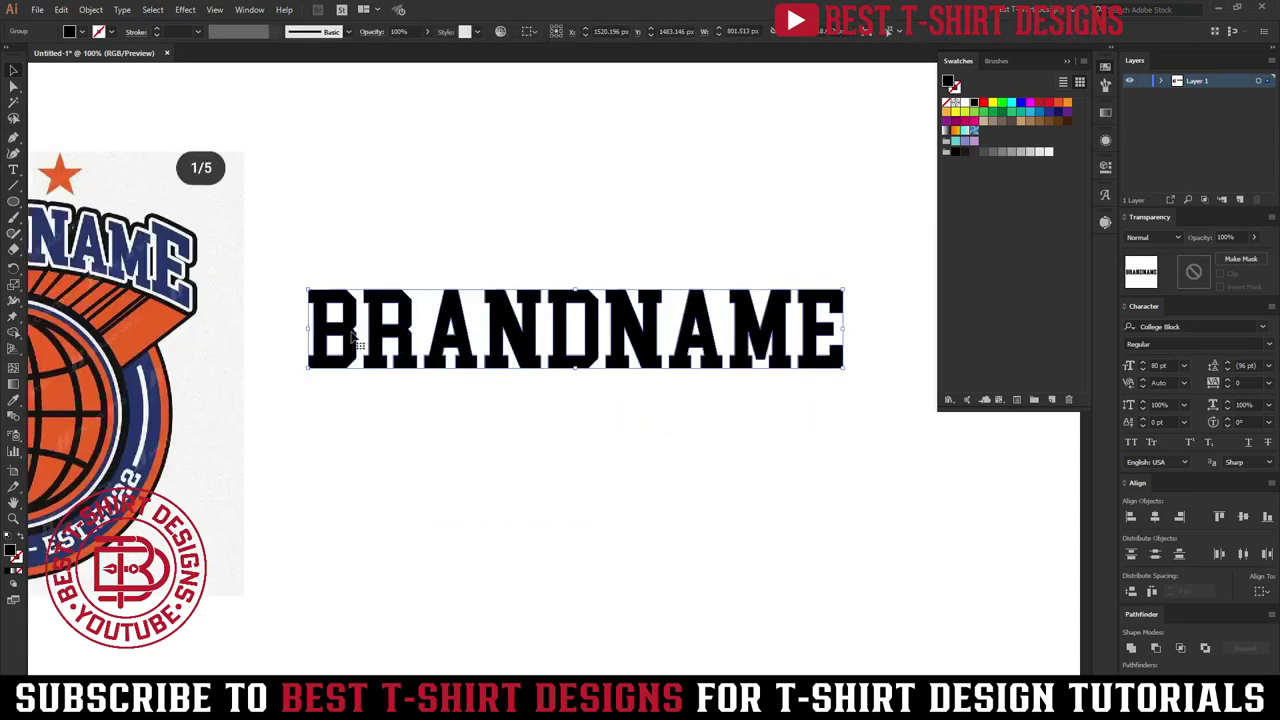
pyautogui.scroll(-1, 502, 376)
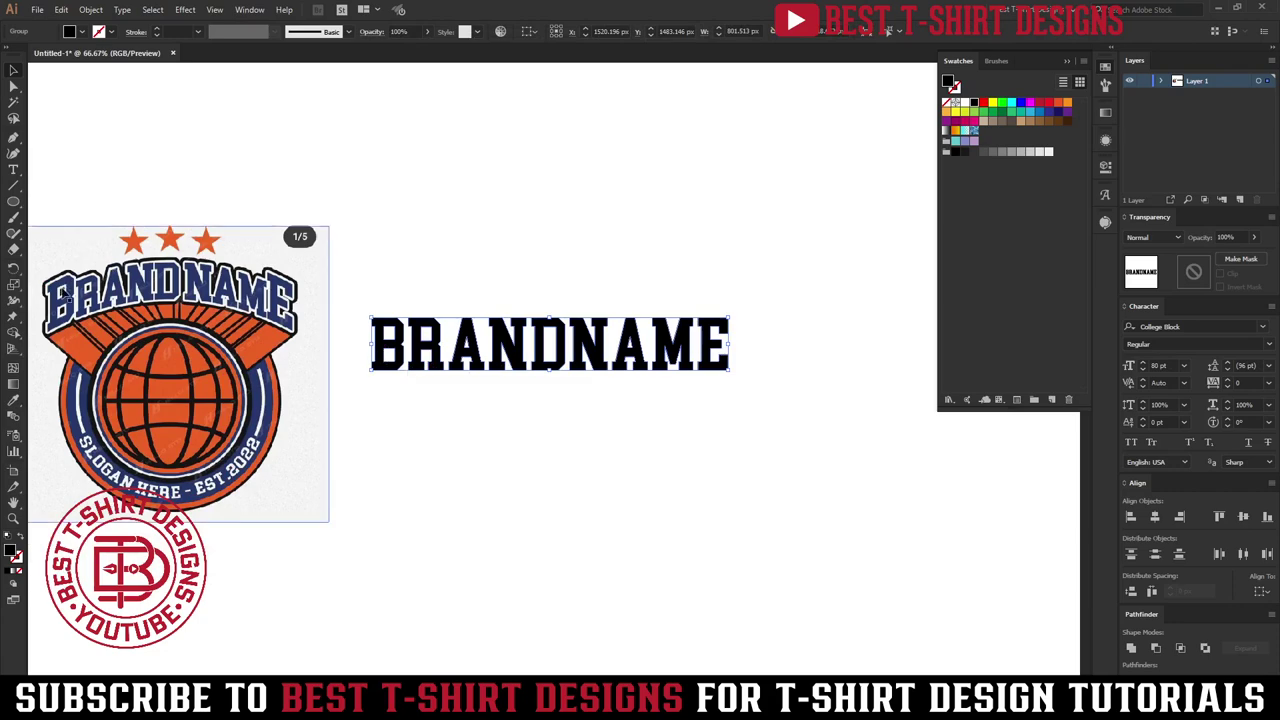
pyautogui.doubleClick(402, 344)
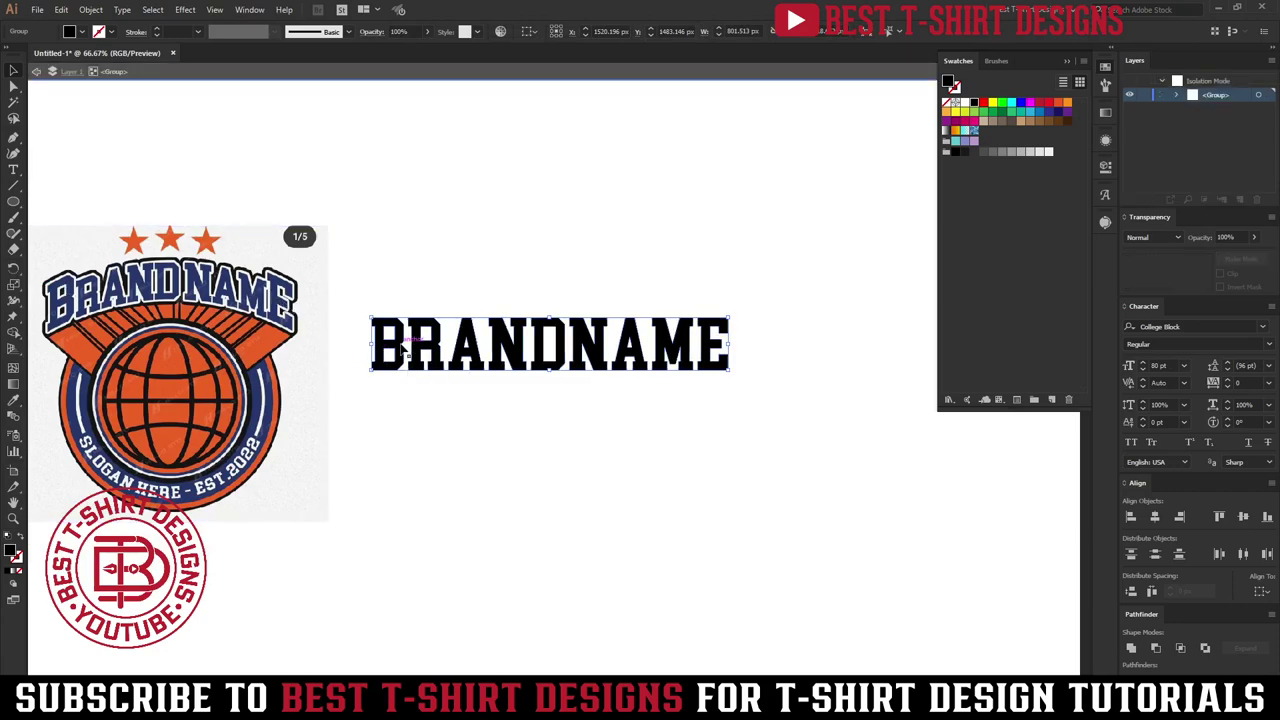
pyautogui.click(392, 345)
pyautogui.moveTo(371, 320); pyautogui.dragTo(358, 301)
pyautogui.click(724, 342)
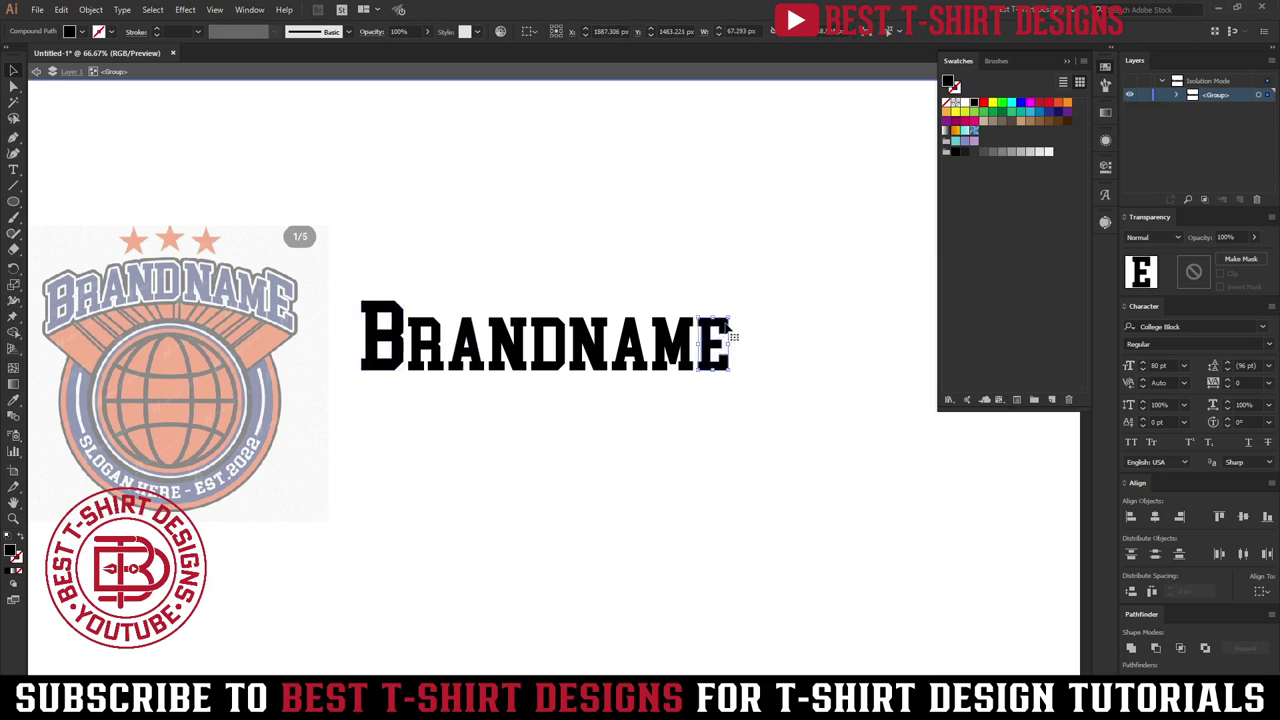
pyautogui.moveTo(738, 301); pyautogui.dragTo(741, 300)
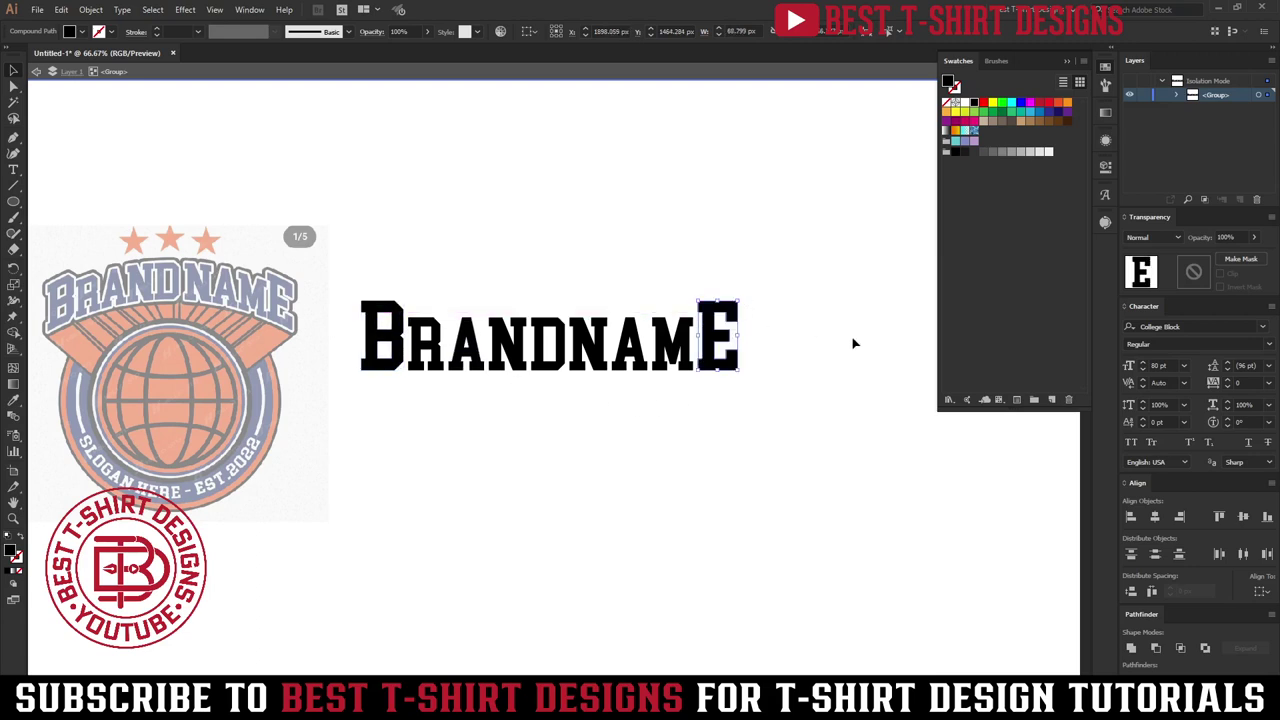
pyautogui.click(835, 377)
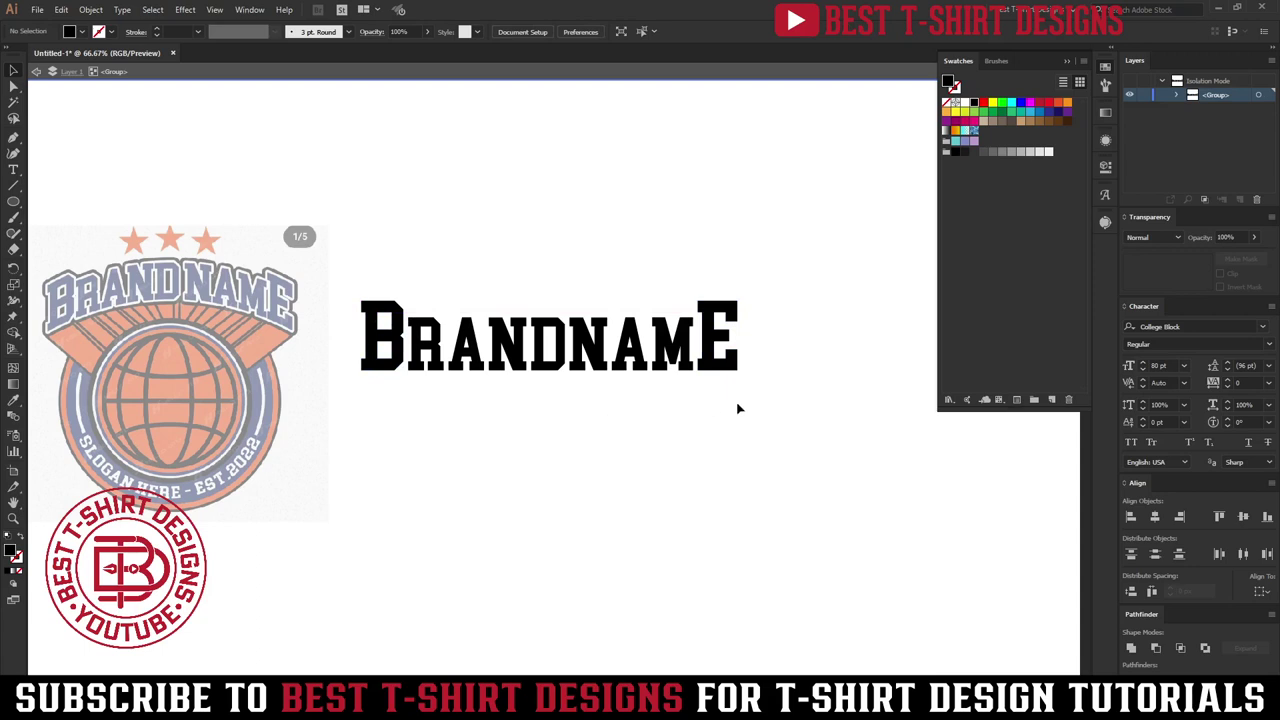
pyautogui.hotkey('ctrl', 'z')
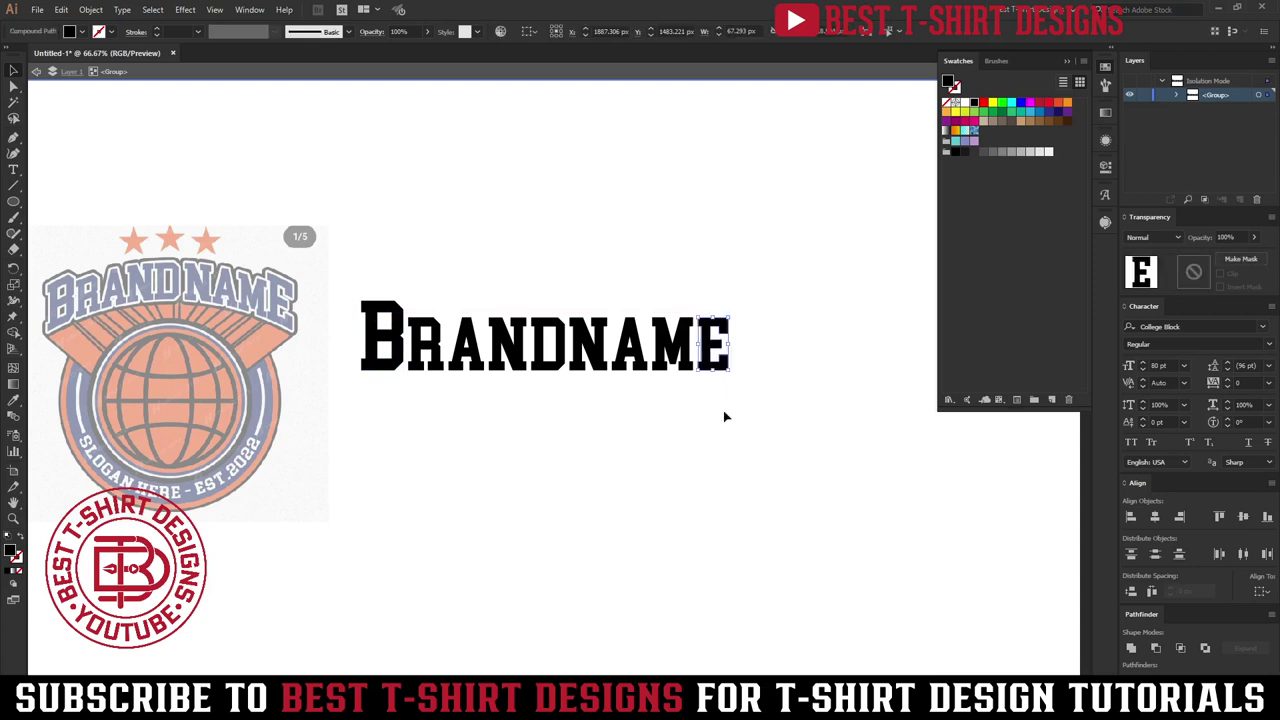
pyautogui.moveTo(714, 316); pyautogui.dragTo(714, 298)
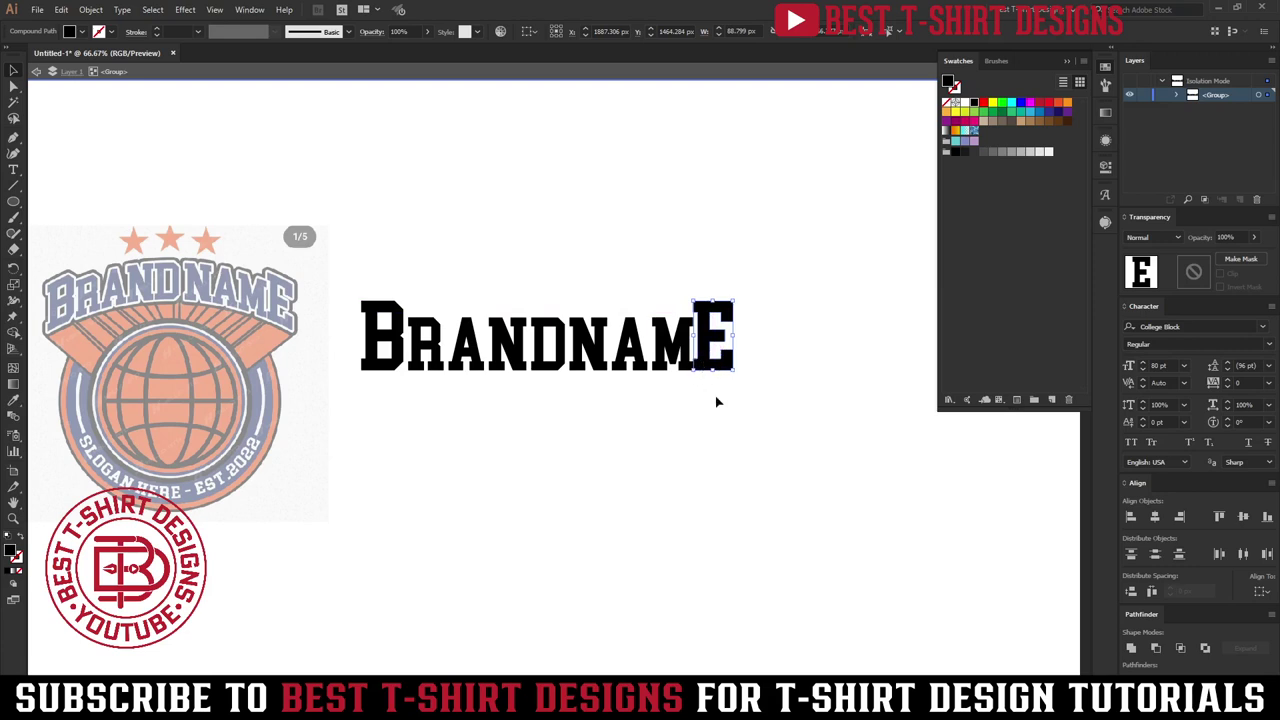
pyautogui.hotkey('ctrl', 'z')
# Enlarge the last letter E to the height of the B, and shift the whole wordmark slightly up and right.
pyautogui.moveTo(729, 316); pyautogui.dragTo(739, 300)
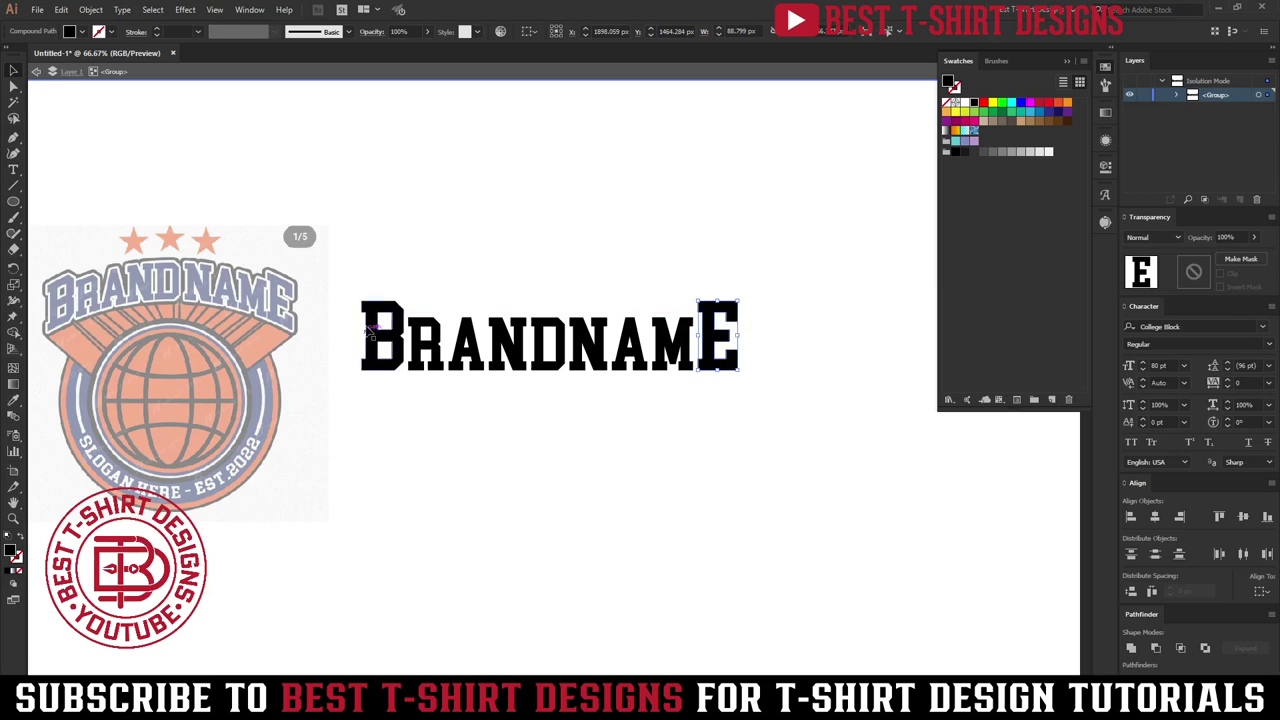
pyautogui.doubleClick(633, 377)
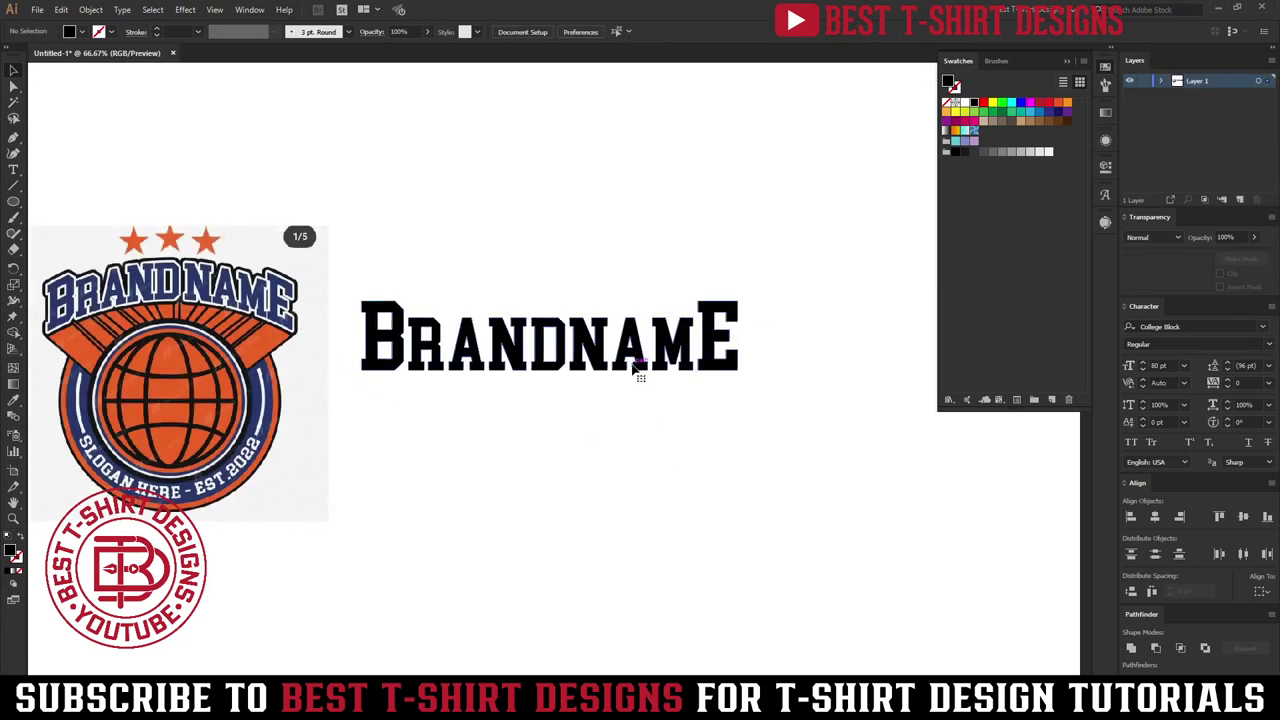
pyautogui.moveTo(633, 370); pyautogui.dragTo(662, 348)
# Apply a horizontal Arch warp with a 40% bend to the BRANDNAME wordmark.
pyautogui.moveTo(815, 472); pyautogui.dragTo(526, 171)
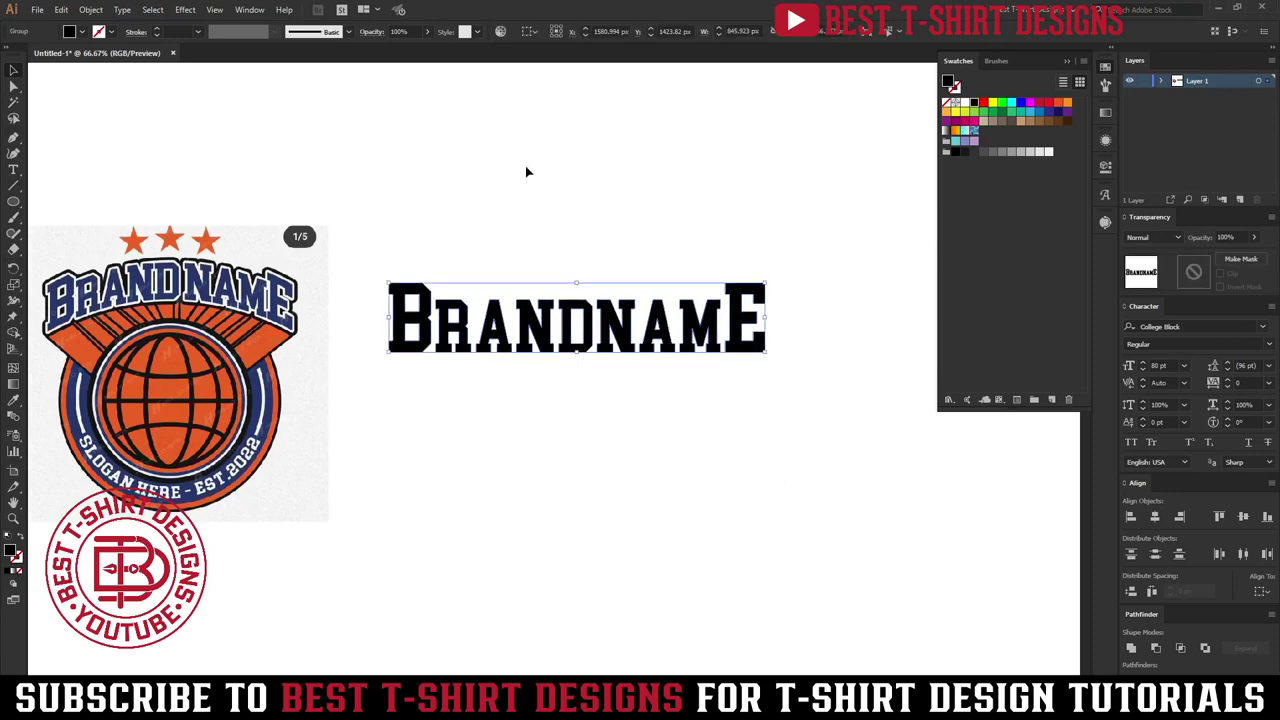
pyautogui.click(178, 12)
pyautogui.moveTo(221, 186)
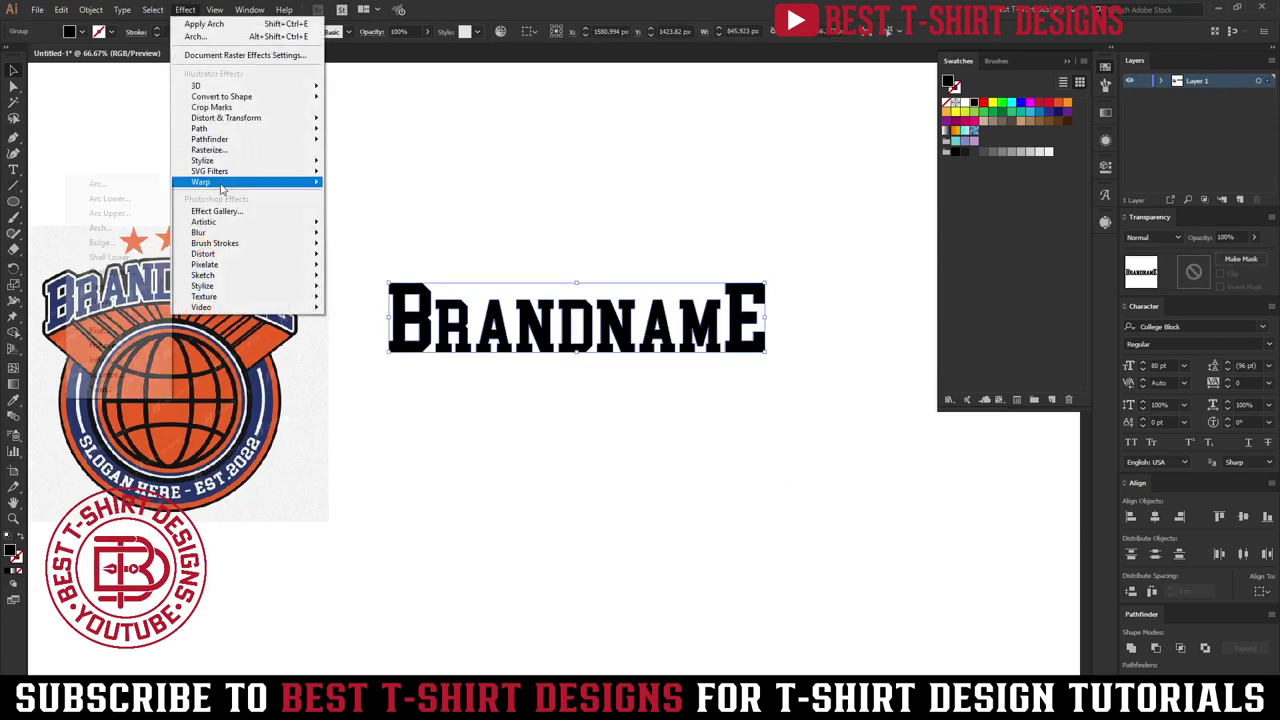
pyautogui.click(160, 228)
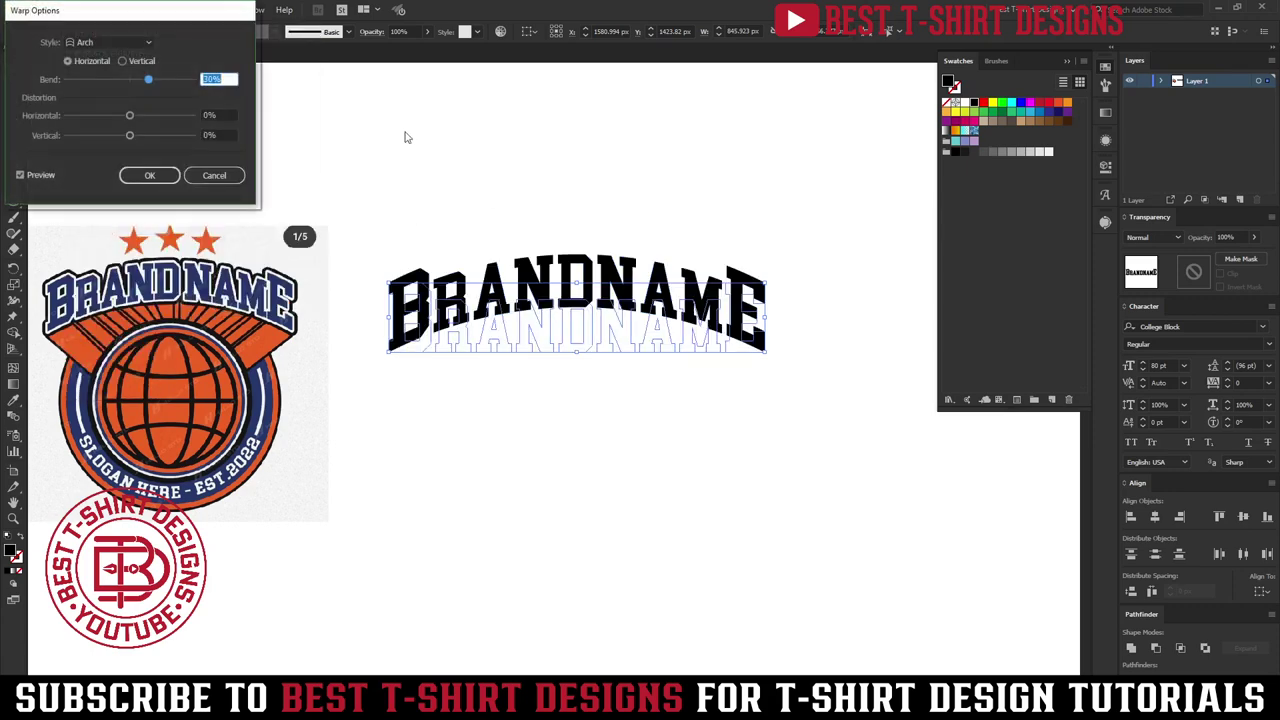
pyautogui.moveTo(153, 14); pyautogui.dragTo(241, 287)
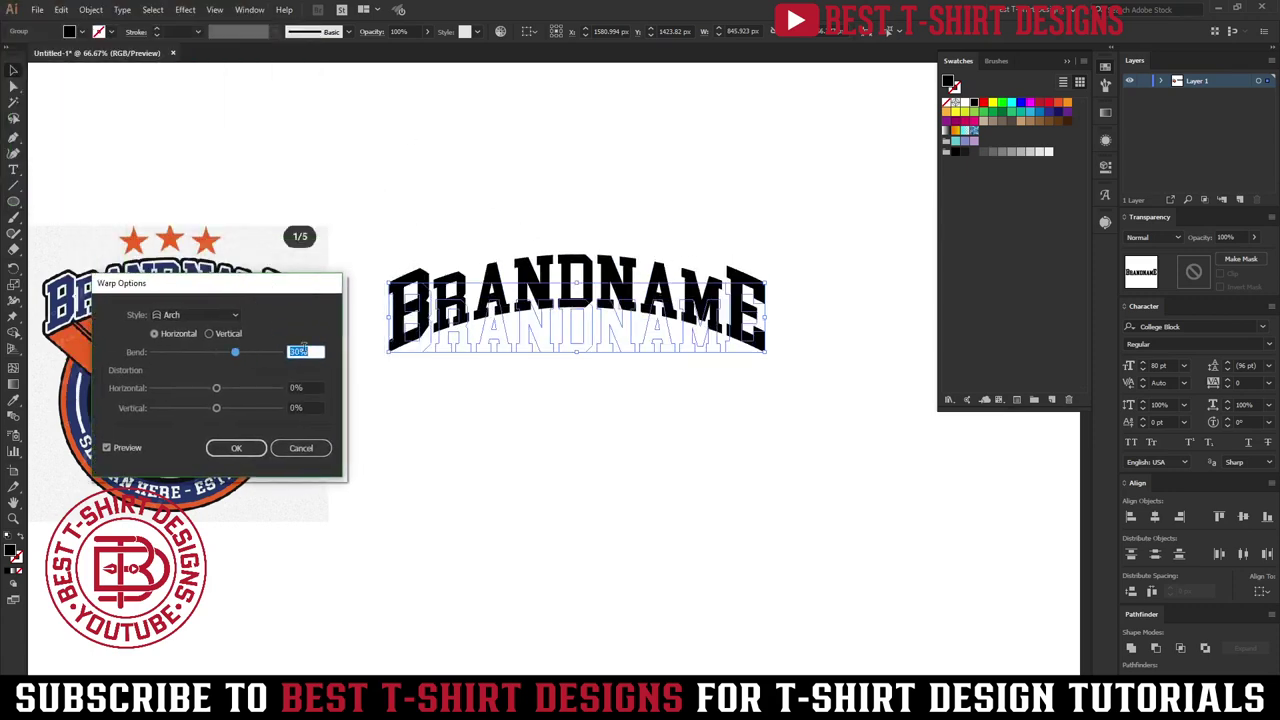
pyautogui.scroll(10, 302, 348)
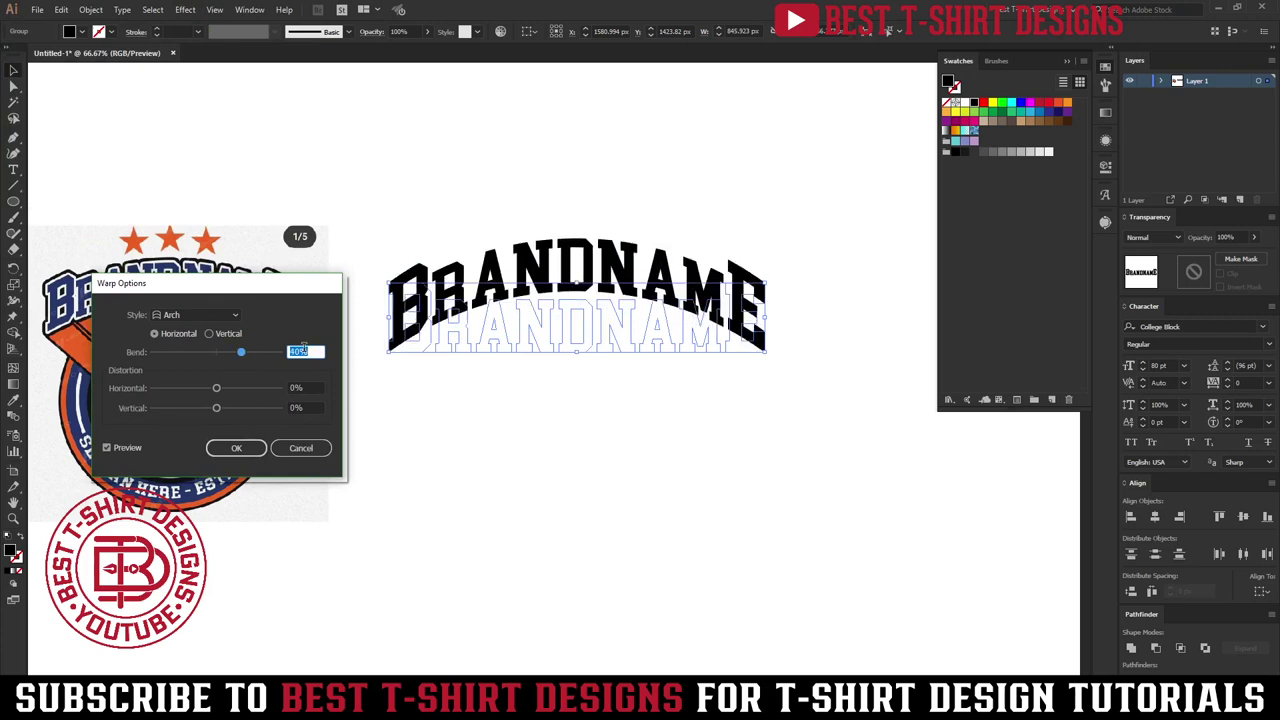
pyautogui.click(242, 450)
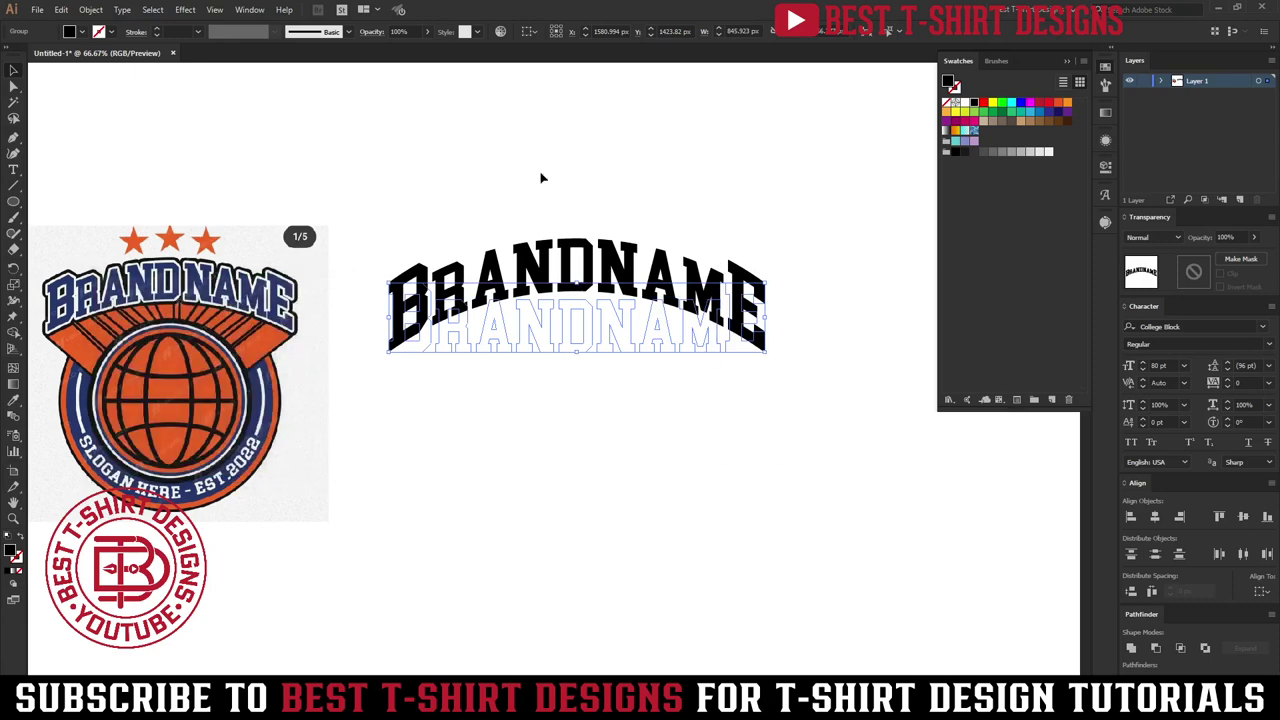
# Expand the appearance of the arched wordmark and leave it deselected.
pyautogui.click(91, 9)
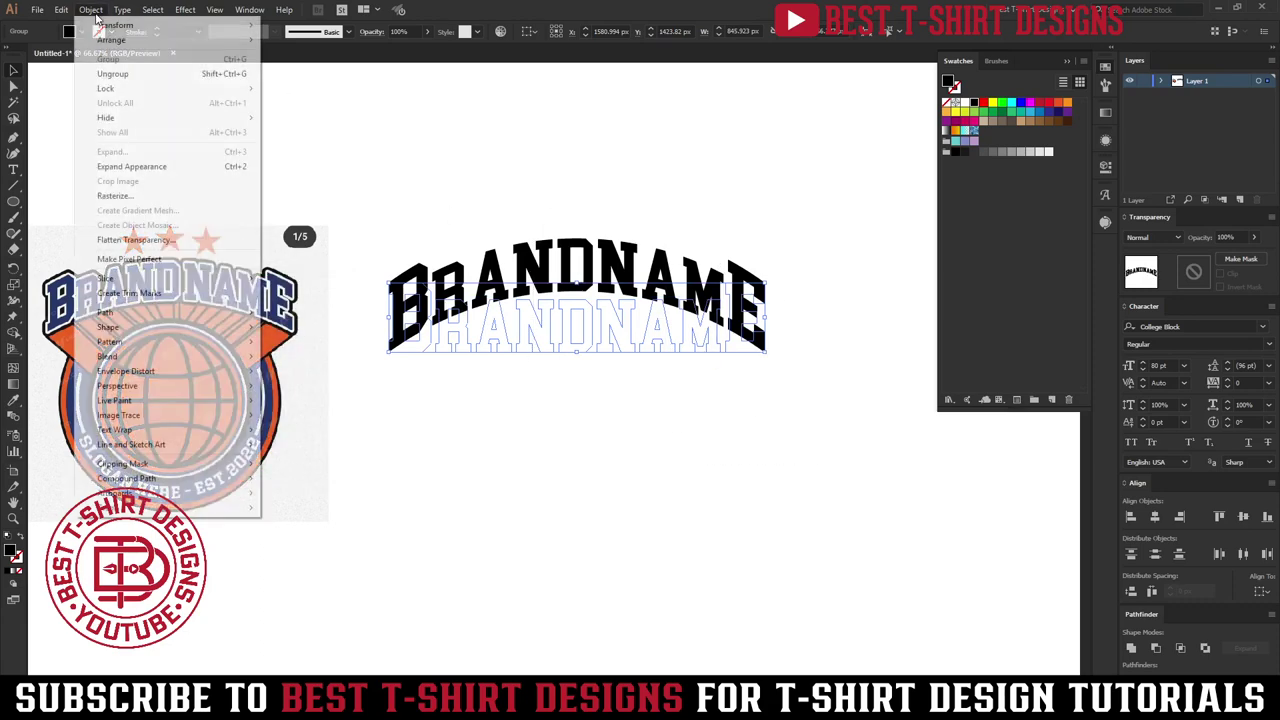
pyautogui.click(119, 167)
pyautogui.click(714, 466)
pyautogui.moveTo(837, 415); pyautogui.dragTo(557, 180)
pyautogui.click(557, 180)
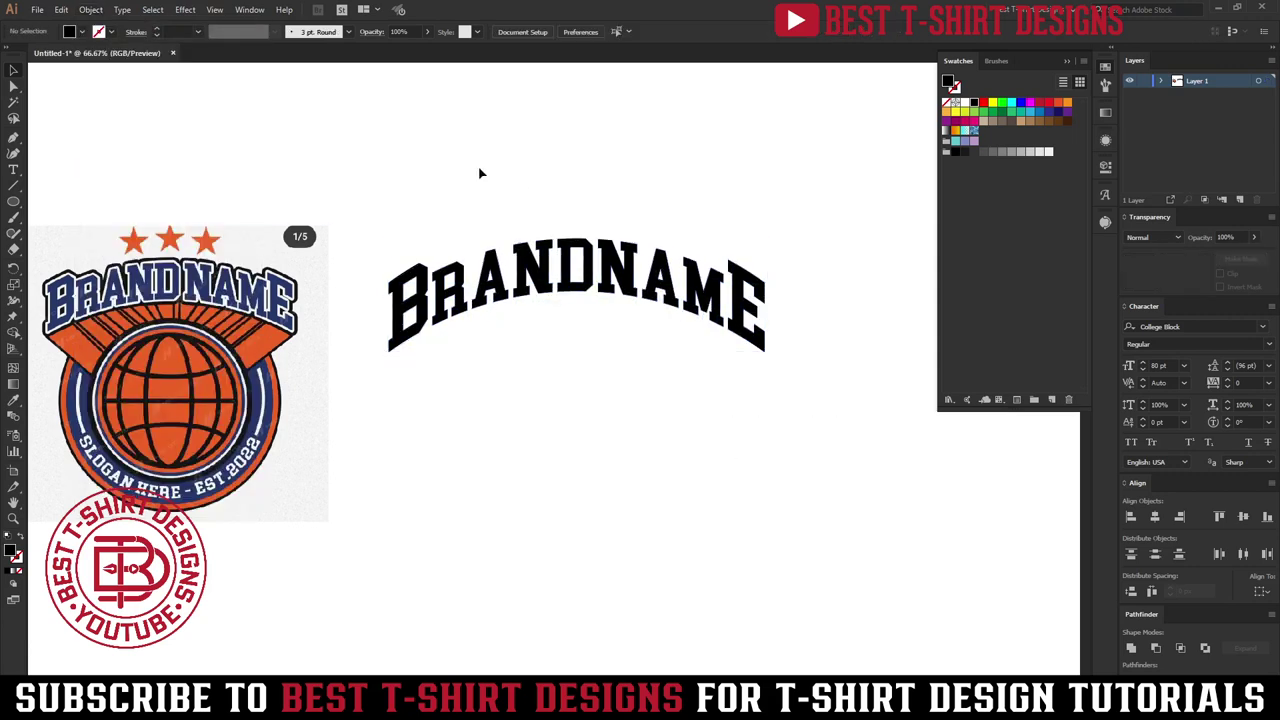
pyautogui.moveTo(479, 173); pyautogui.dragTo(757, 512)
pyautogui.click(608, 419)
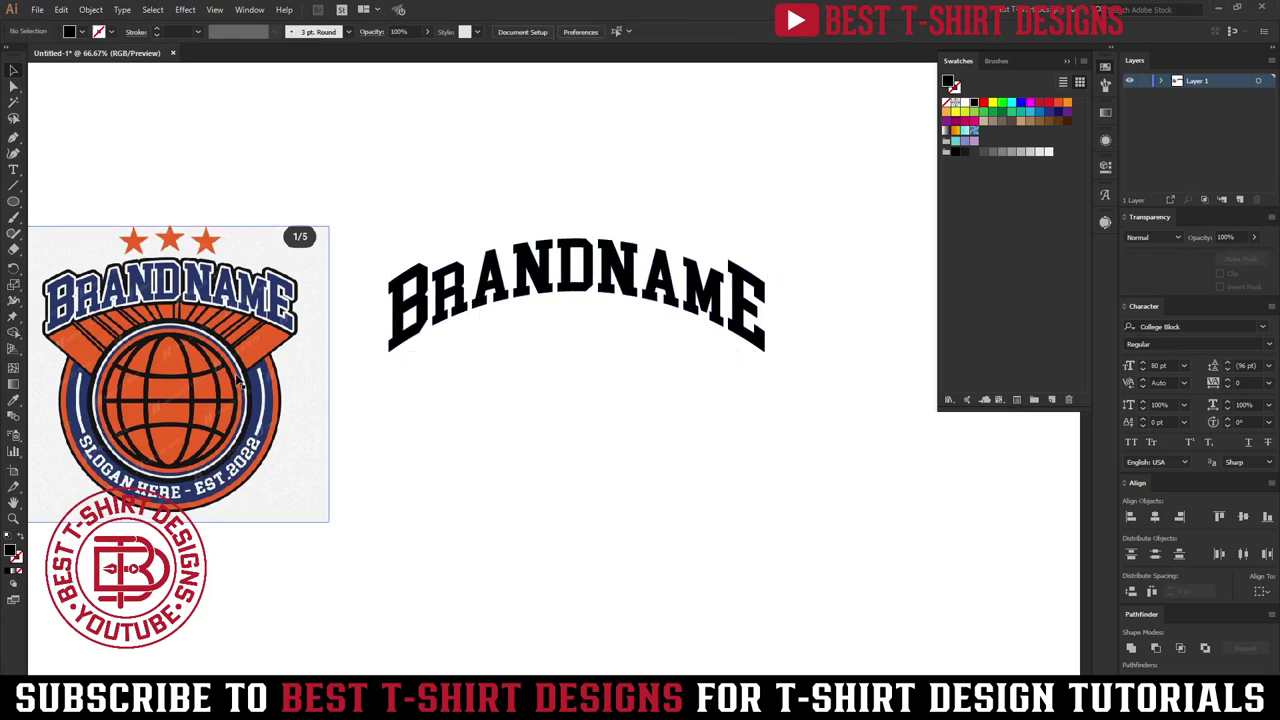
# Examine the blue fill and the white and black outlines of the reference lettering, marking them with red arrows on a temporary screen capture.
pyautogui.scroll(2, 56, 295)
pyautogui.scroll(3, 56, 295)
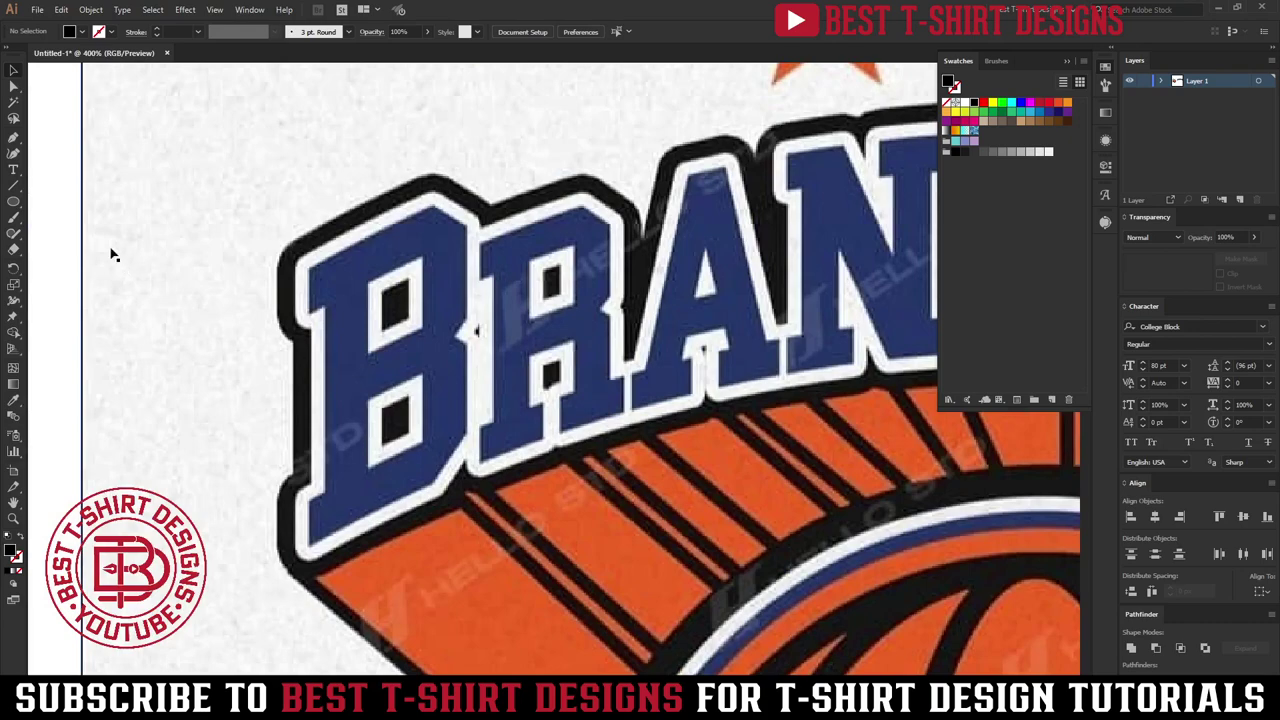
pyautogui.press('Print')
pyautogui.moveTo(189, 128); pyautogui.dragTo(875, 632)
pyautogui.moveTo(832, 553); pyautogui.dragTo(699, 497)
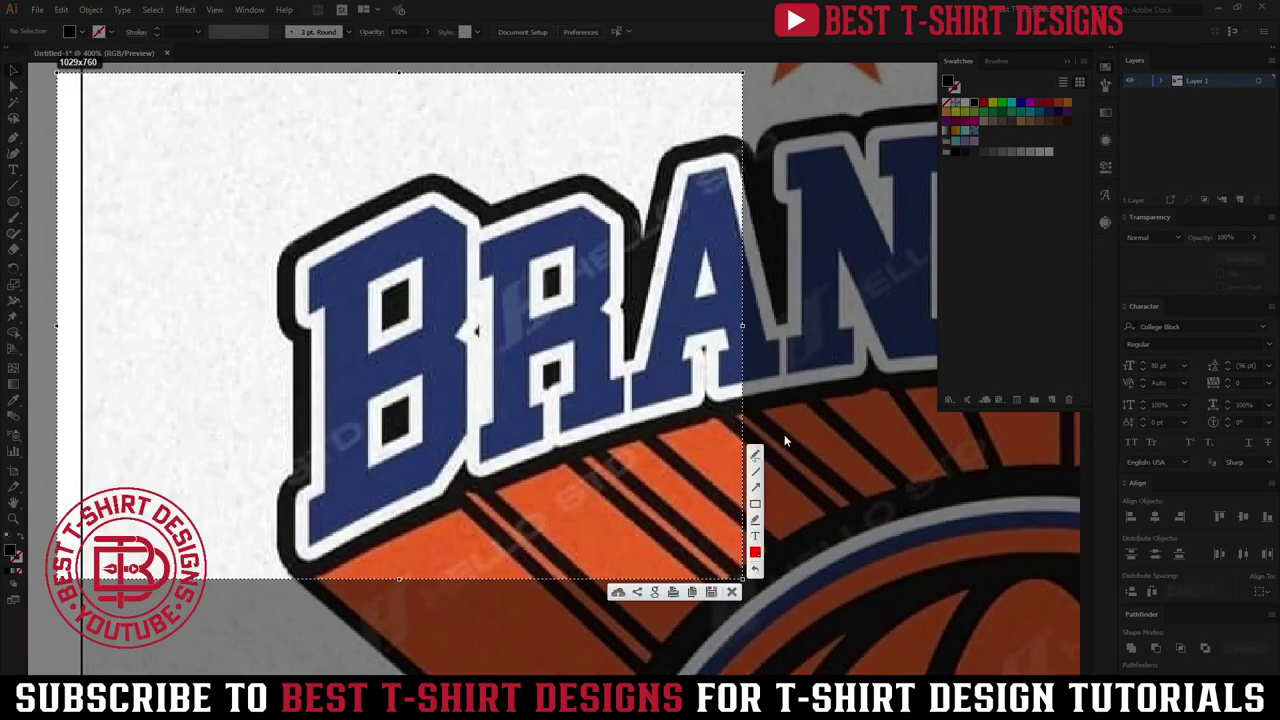
pyautogui.moveTo(230, 162); pyautogui.dragTo(349, 218)
pyautogui.moveTo(162, 184); pyautogui.dragTo(305, 260)
pyautogui.moveTo(142, 230); pyautogui.dragTo(340, 298)
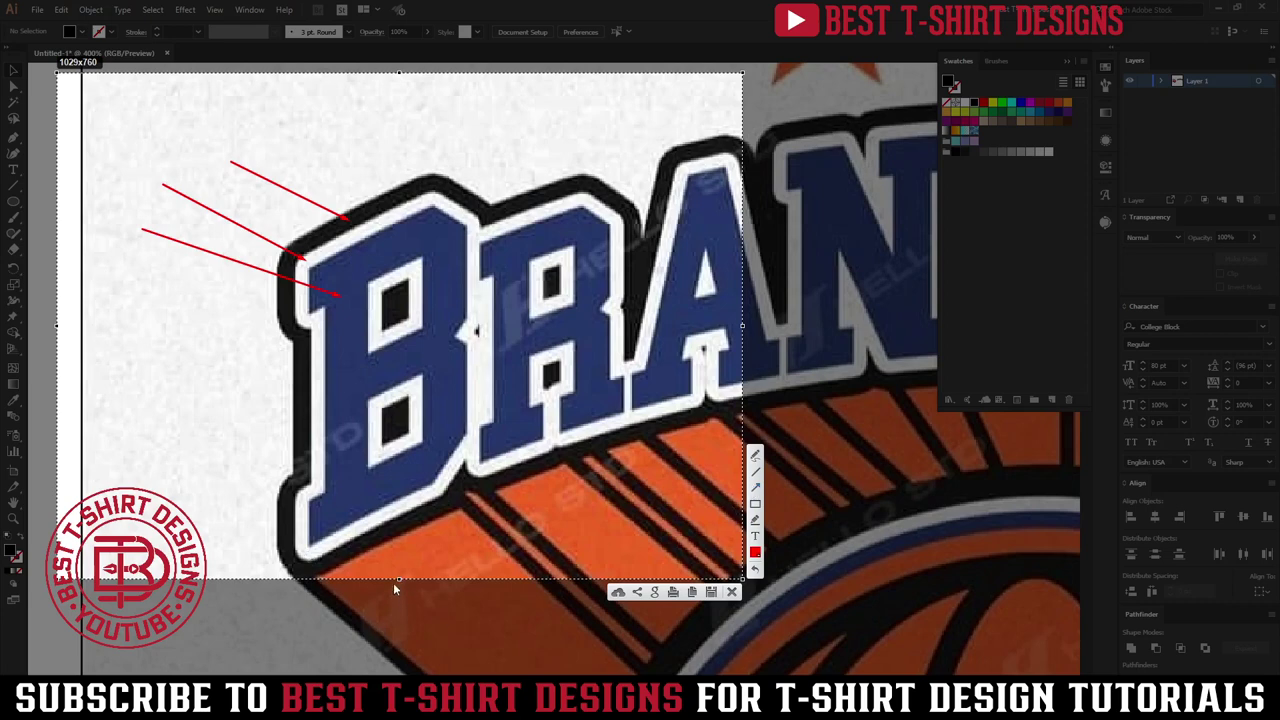
pyautogui.moveTo(402, 581); pyautogui.dragTo(399, 645)
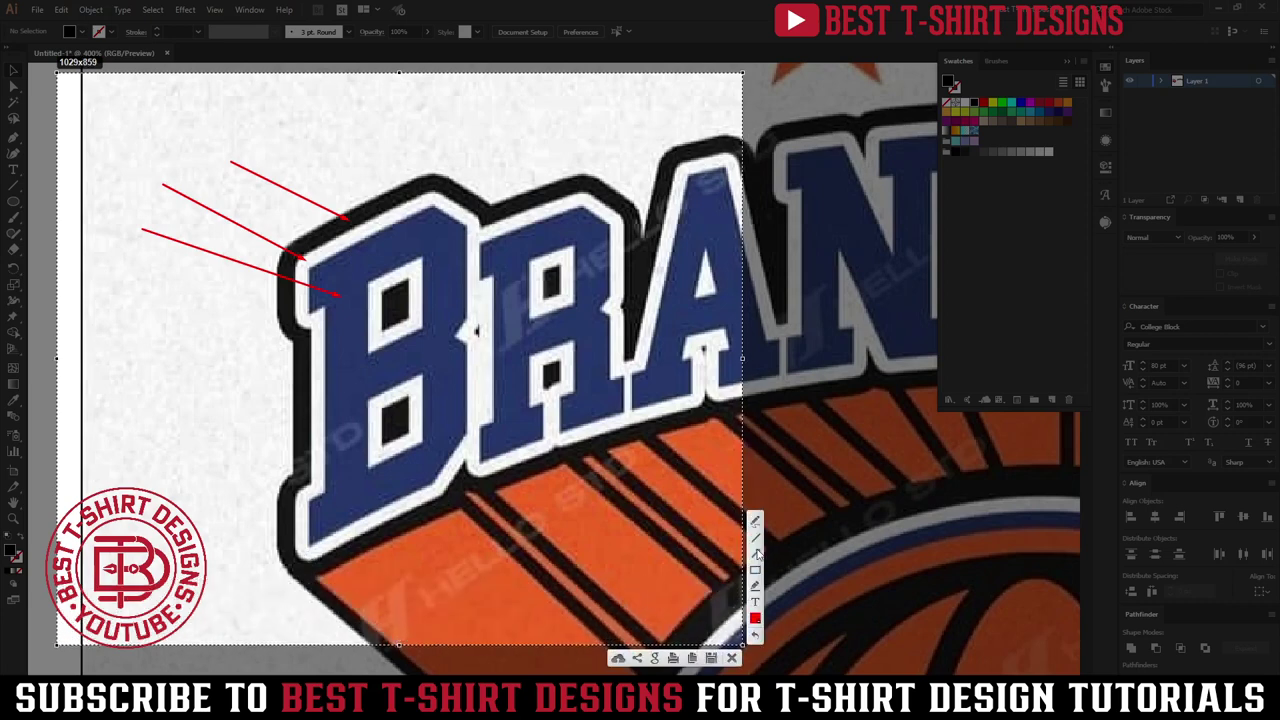
pyautogui.moveTo(190, 507)
pyautogui.mouseDown()
pyautogui.moveTo(462, 611)
pyautogui.moveTo(383, 558)
pyautogui.mouseUp()
pyautogui.click(732, 657)
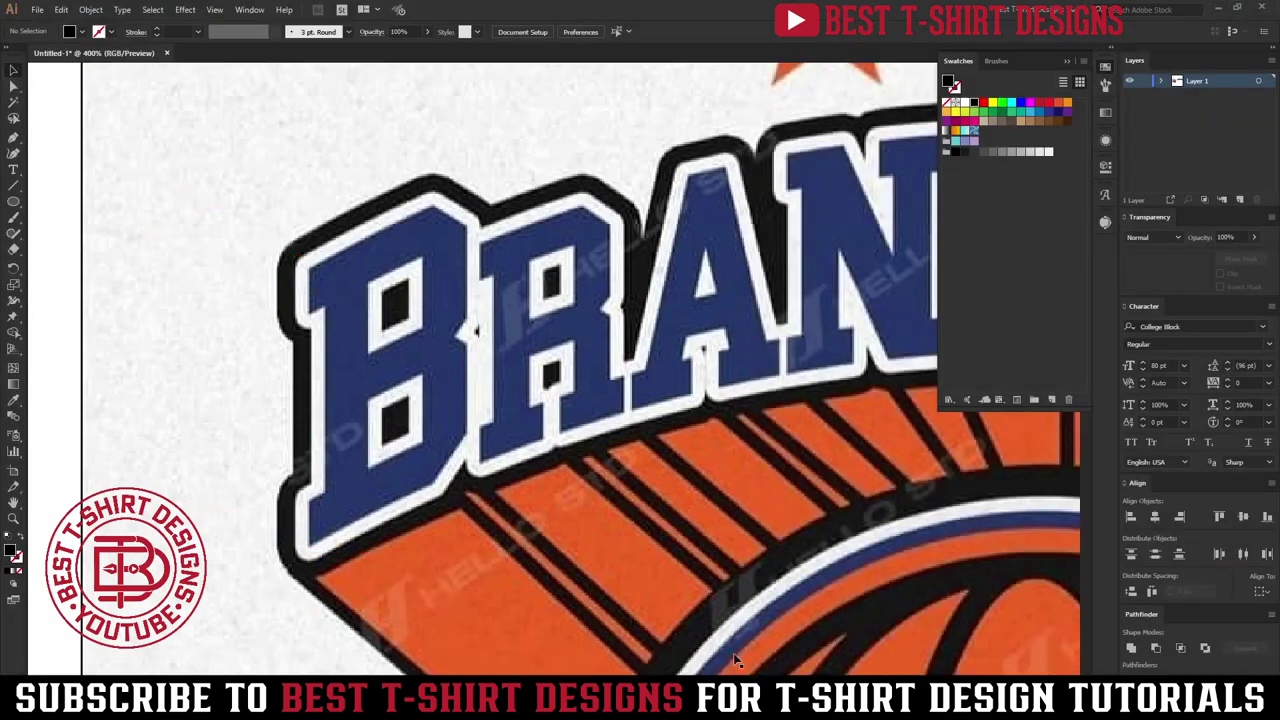
# Recolour the arched BRANDNAME wordmark with the navy blue sampled from the reference lettering and deselect it.
pyautogui.scroll(-1, 145, 310)
pyautogui.scroll(-1, 145, 310)
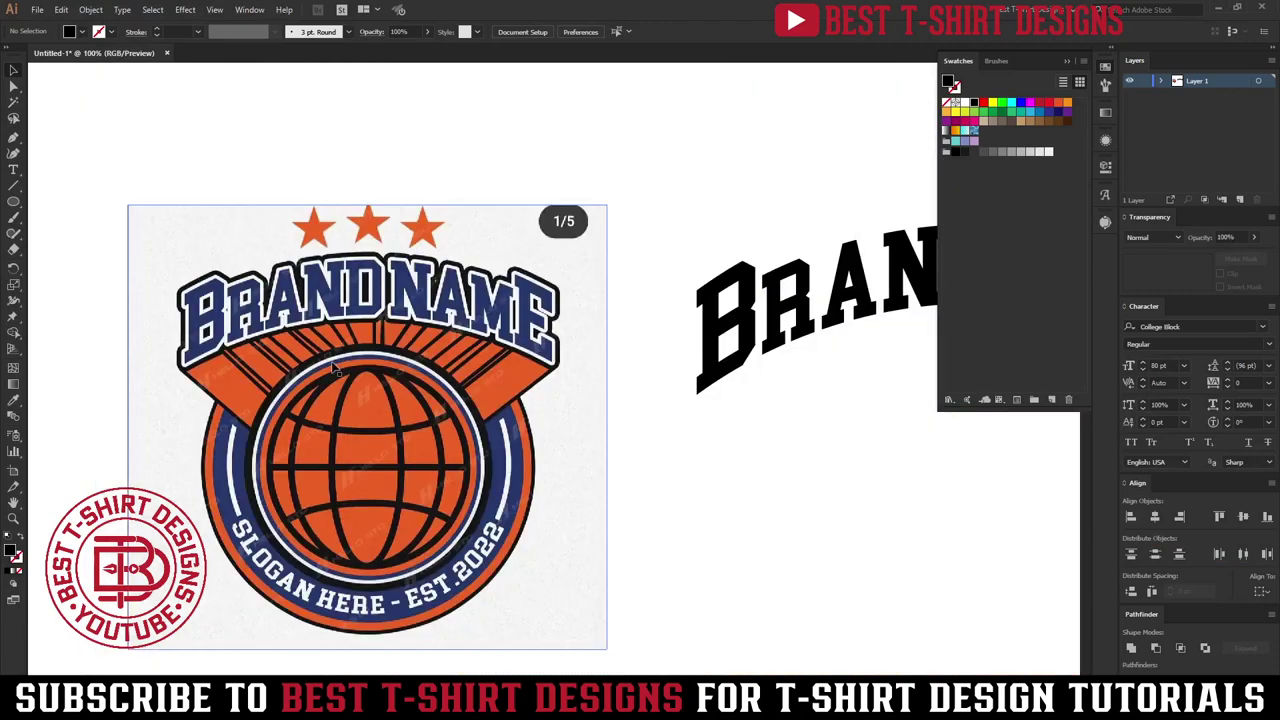
pyautogui.click(757, 320)
pyautogui.press('i')
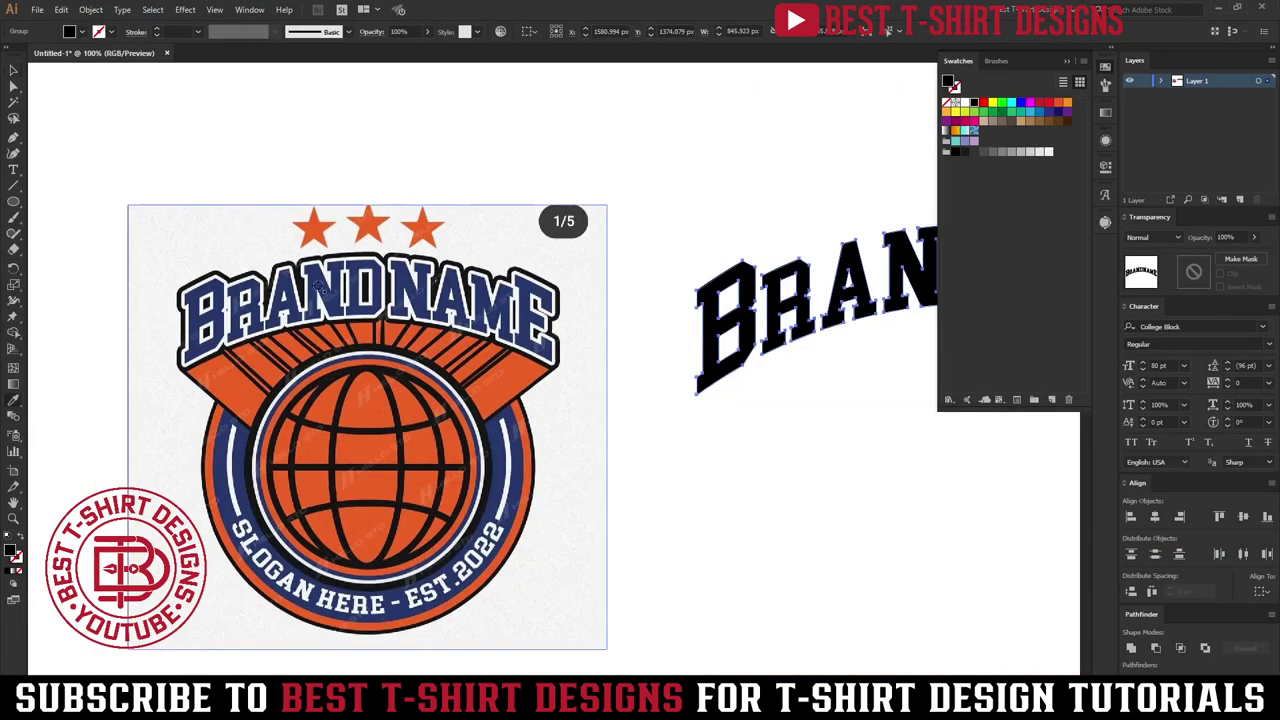
pyautogui.click(314, 285)
pyautogui.press('v')
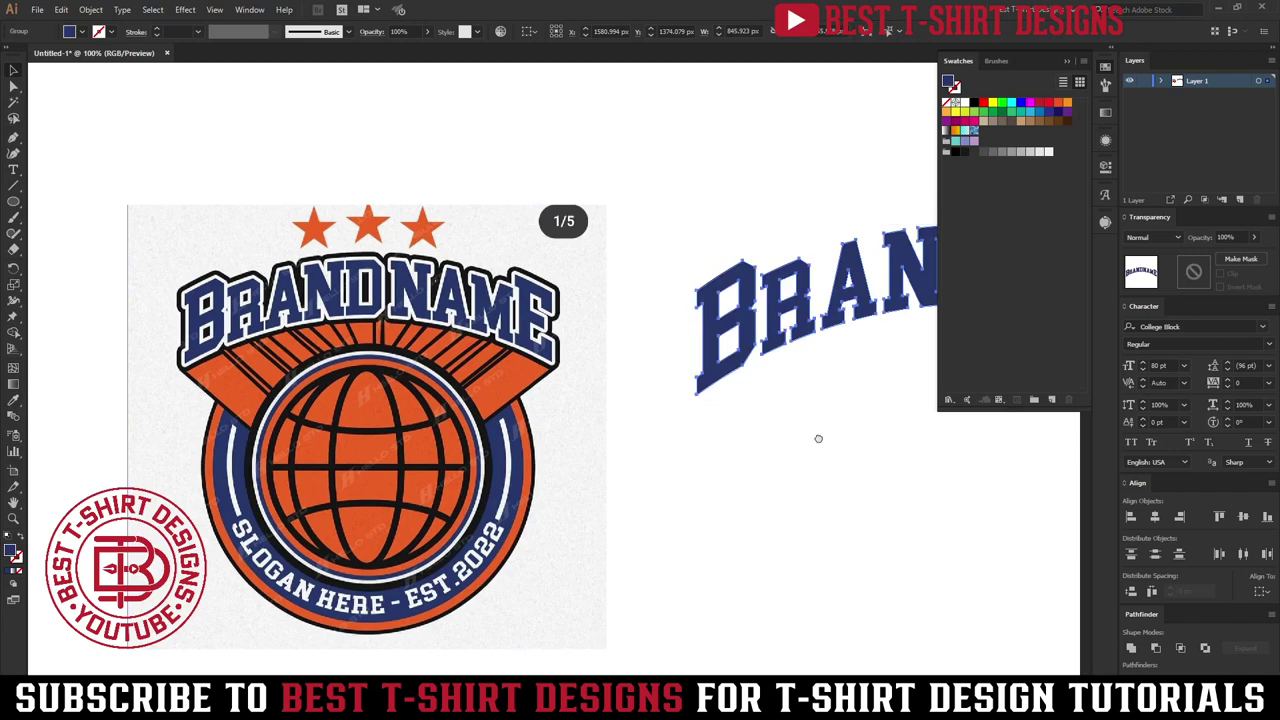
pyautogui.moveTo(818, 438); pyautogui.dragTo(506, 434)
pyautogui.click(582, 402)
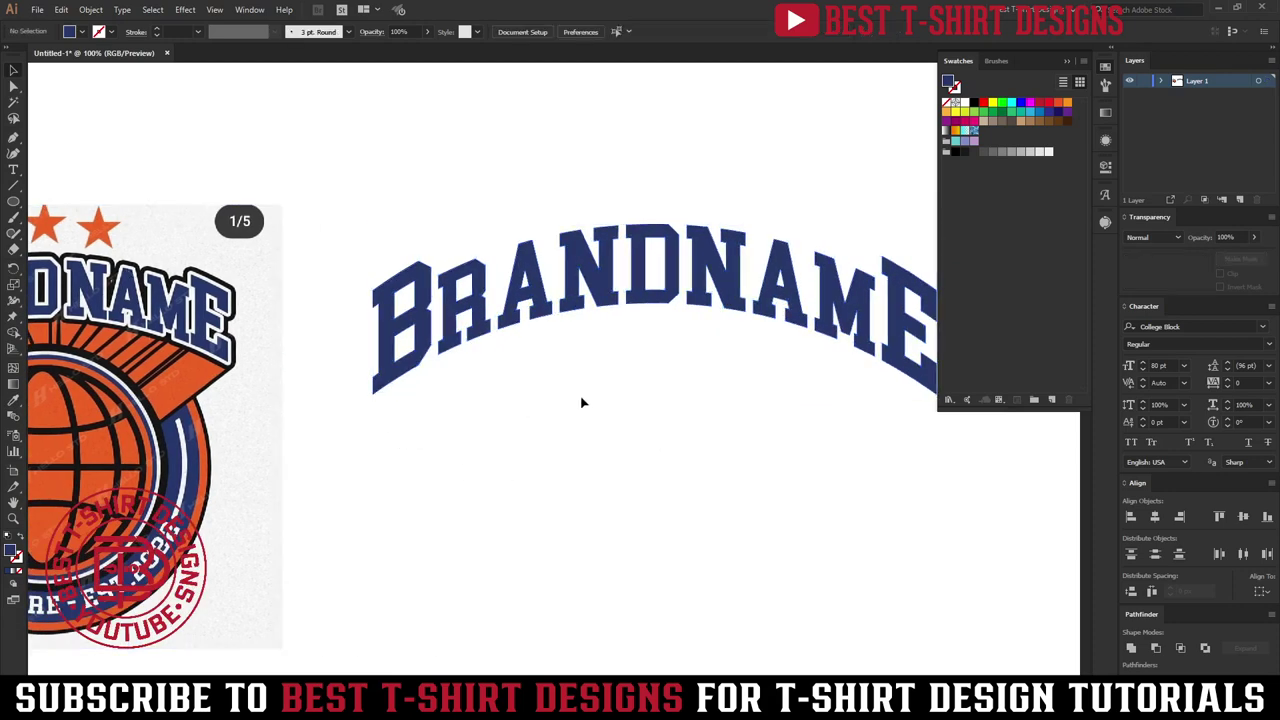
# Offset the paths of the blue BRANDNAME wordmark outward by 5 px with miter joins, after previewing 10 px and 4 px.
pyautogui.hscroll(1, 478, 290)
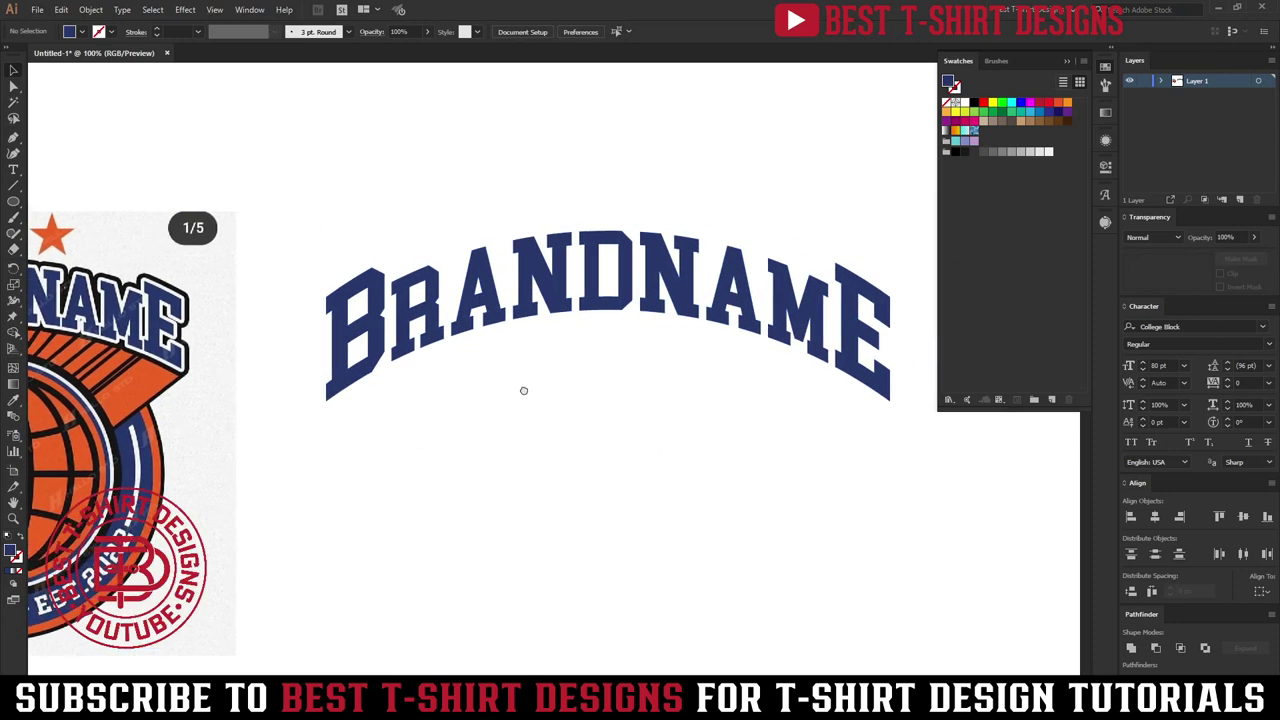
pyautogui.scroll(1, 377, 306)
pyautogui.click(375, 304)
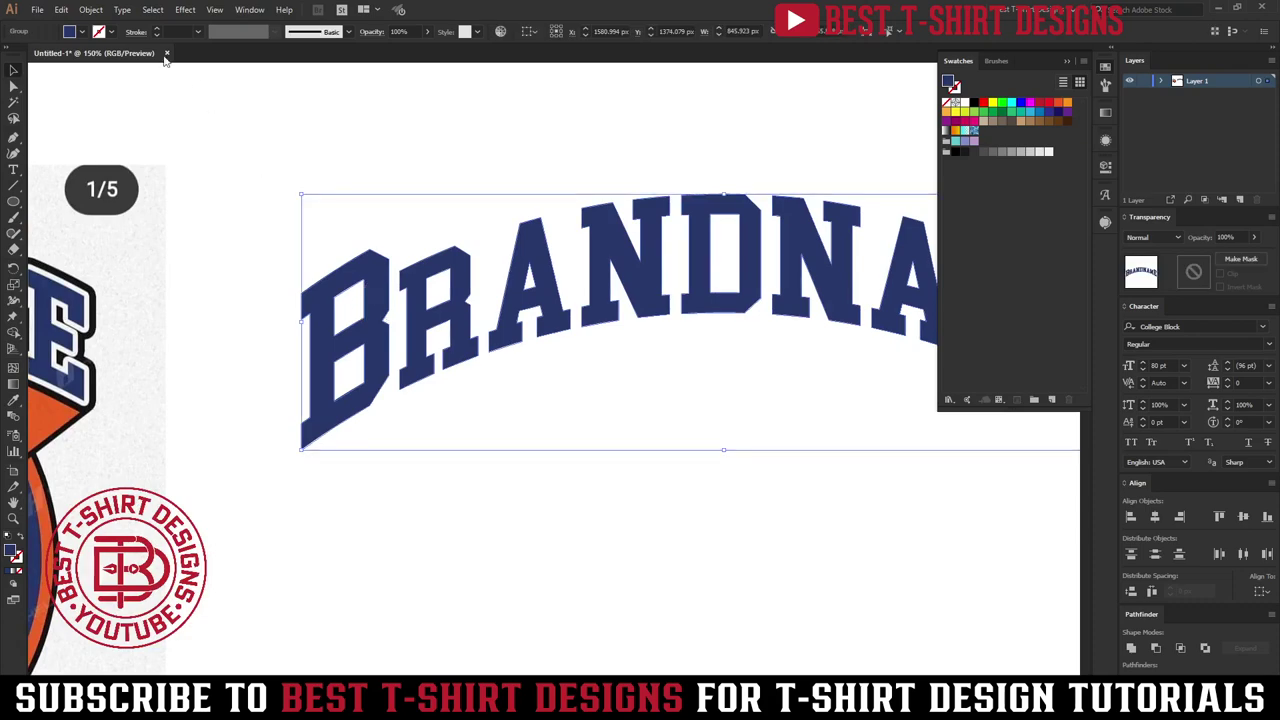
pyautogui.click(91, 9)
pyautogui.moveTo(132, 316)
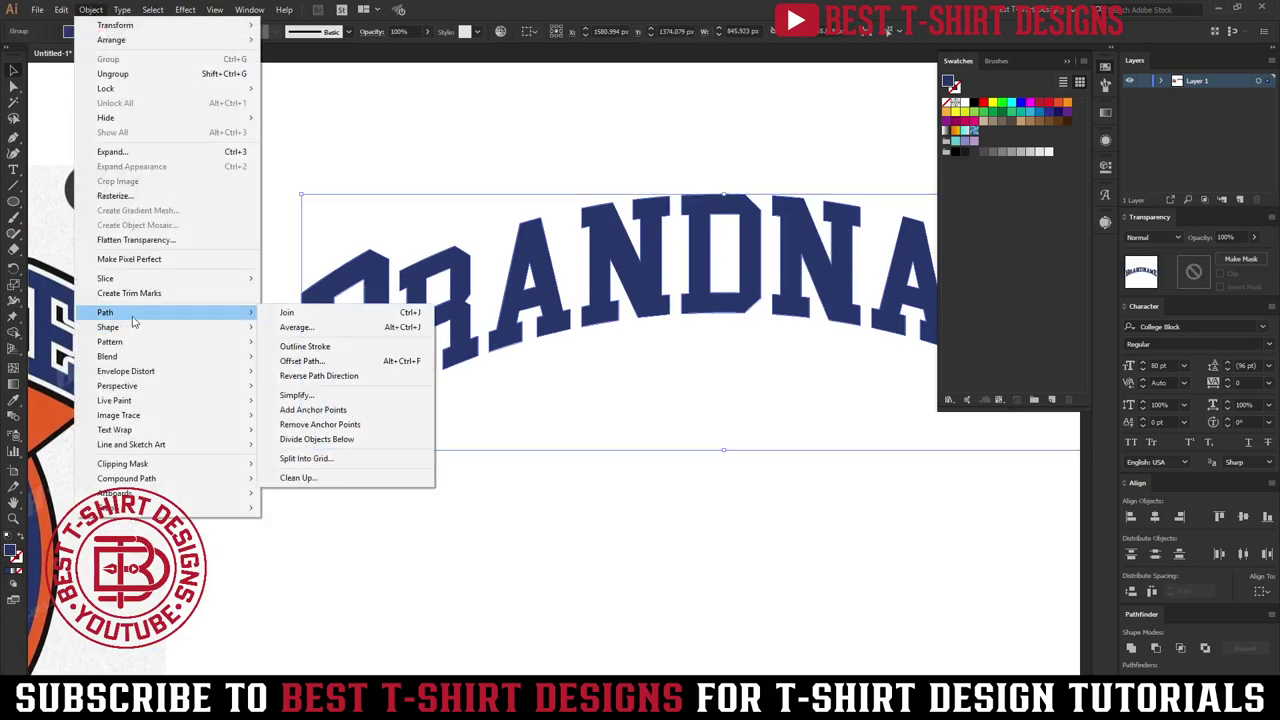
pyautogui.click(301, 361)
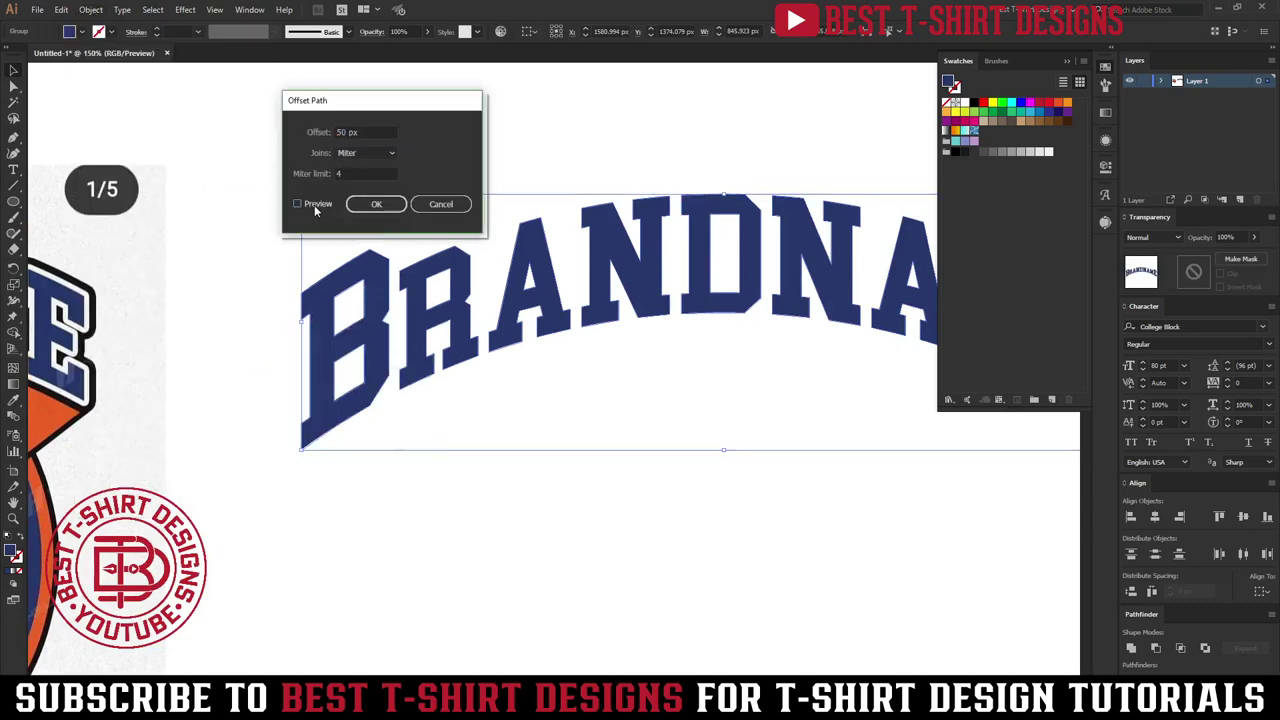
pyautogui.click(314, 205)
pyautogui.doubleClick(358, 132)
pyautogui.write('10')
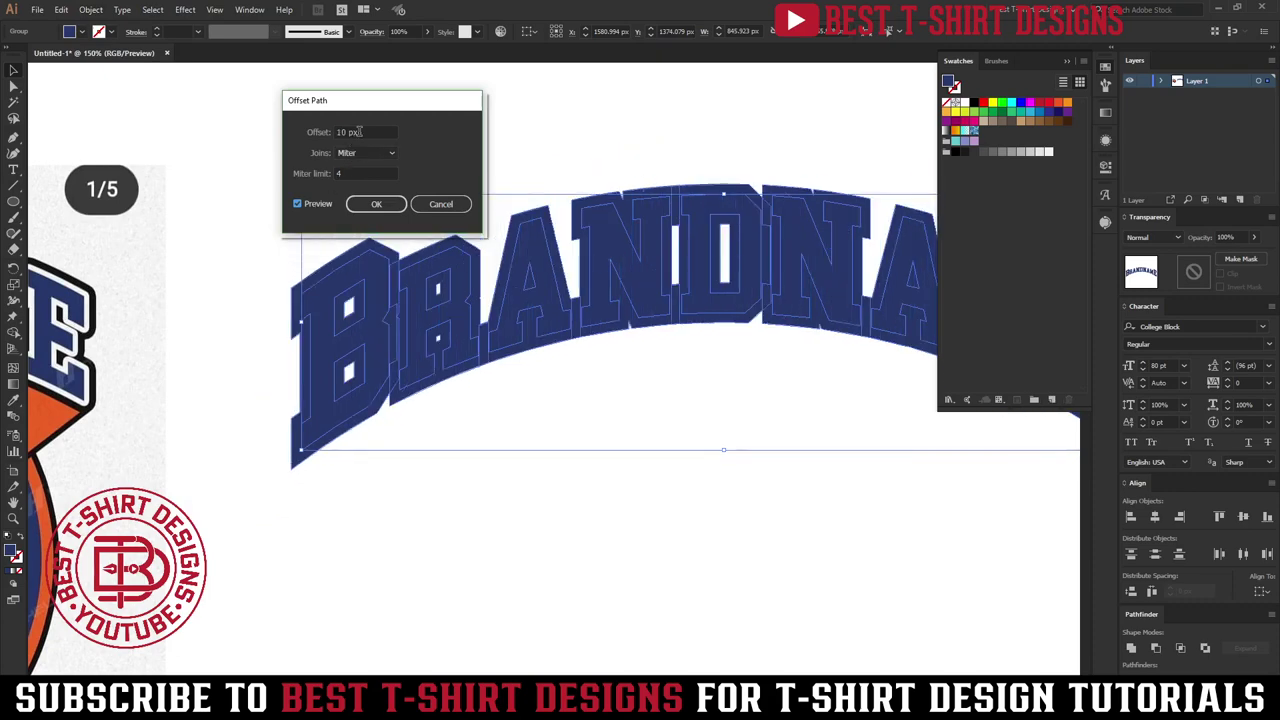
pyautogui.doubleClick(359, 131)
pyautogui.write('4')
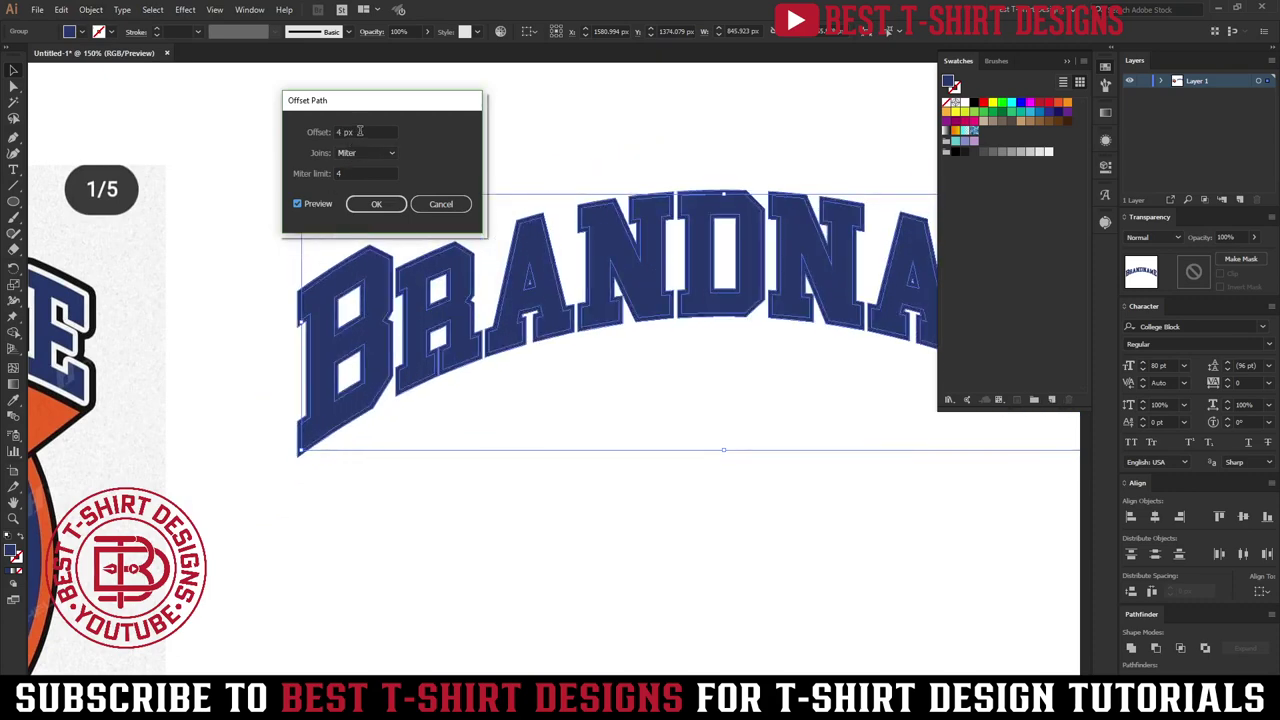
pyautogui.doubleClick(359, 131)
pyautogui.write('5')
pyautogui.moveTo(380, 104); pyautogui.dragTo(484, 90)
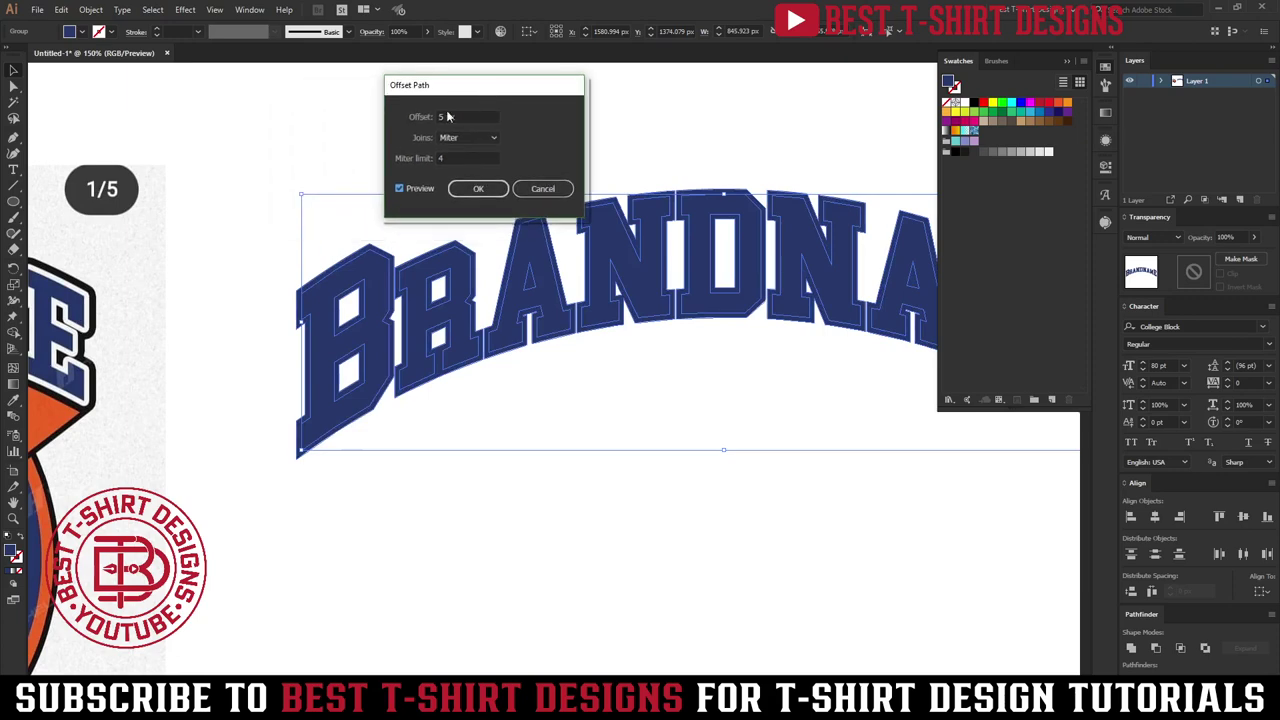
pyautogui.click(480, 189)
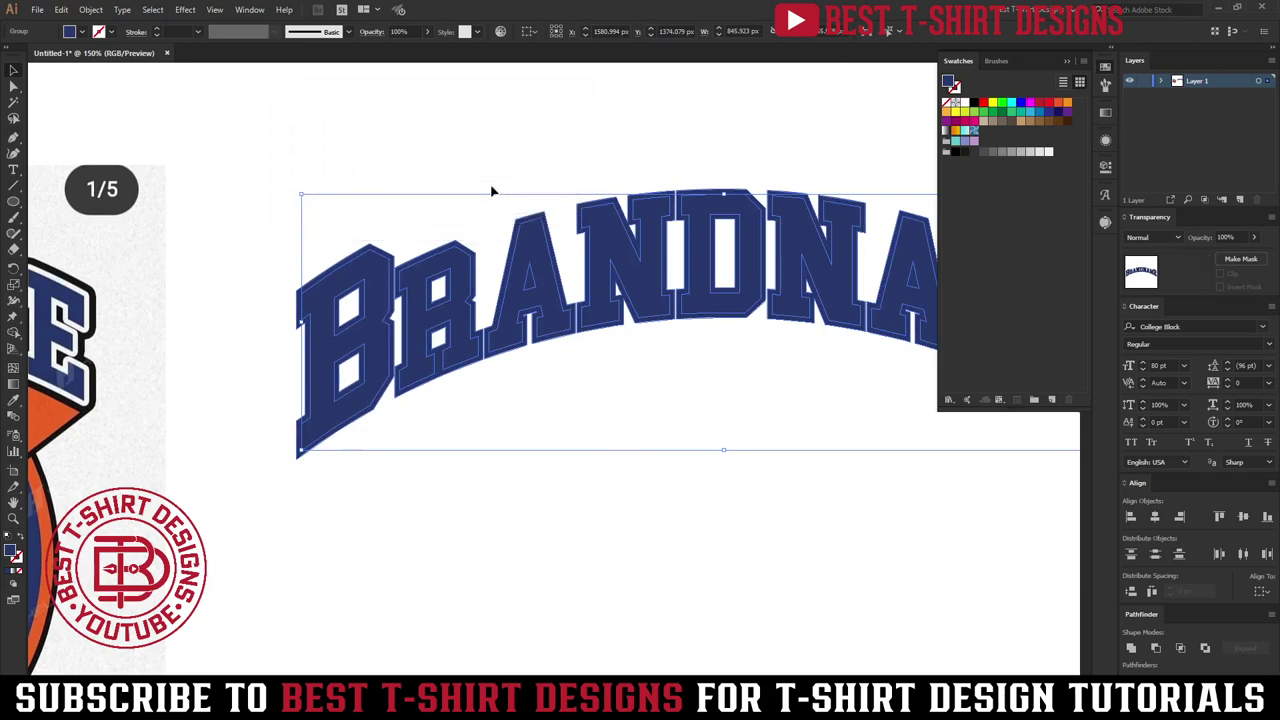
# Unite the offset lettering shapes and fill the result white.
pyautogui.click(1132, 652)
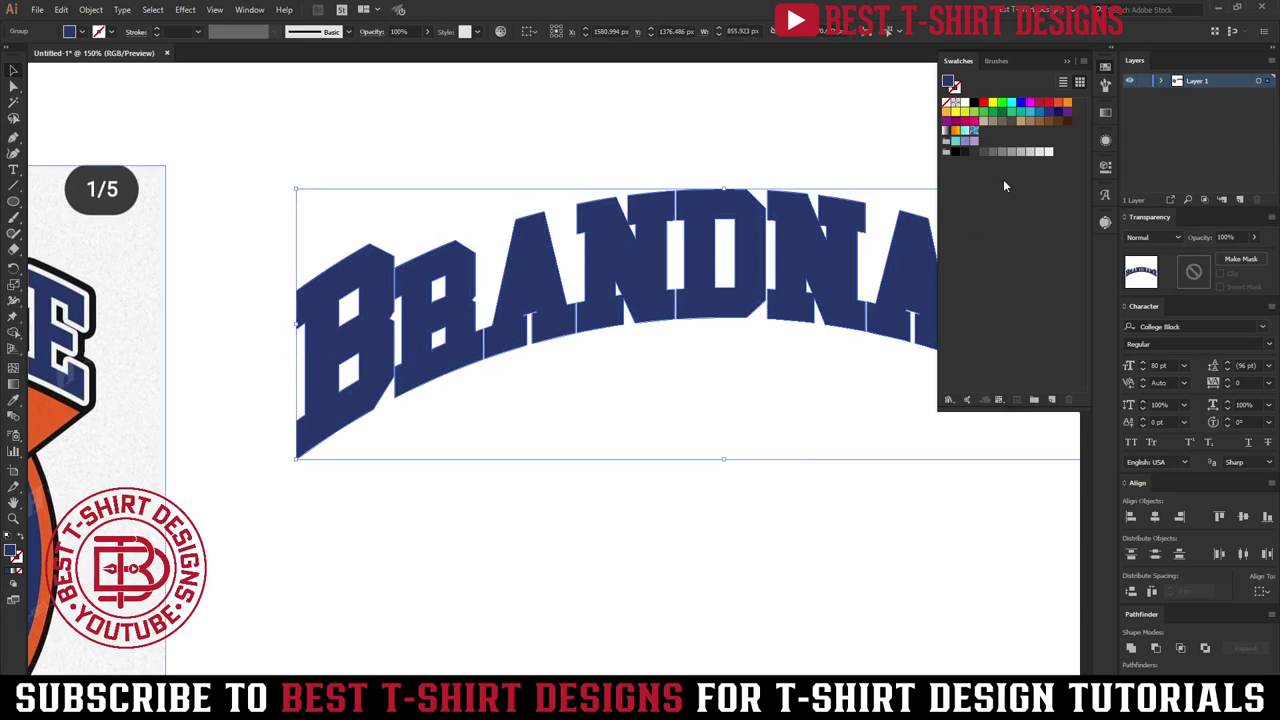
pyautogui.click(962, 103)
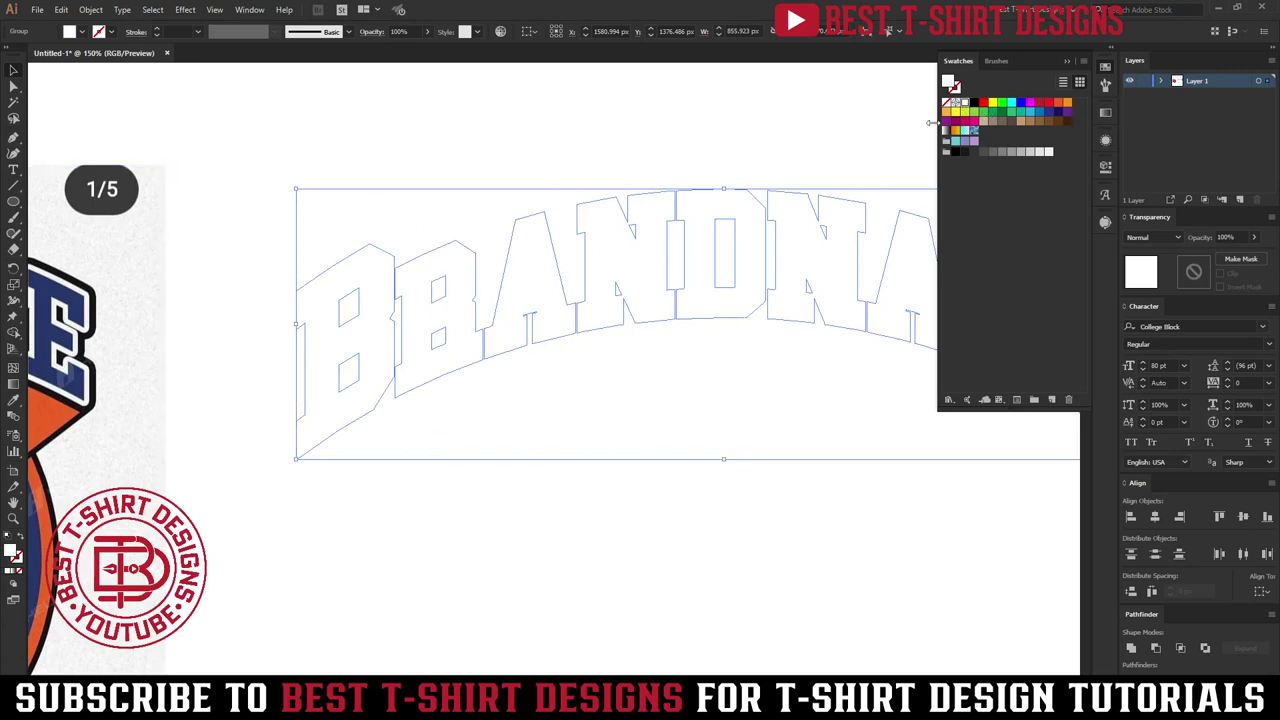
pyautogui.click(1107, 70)
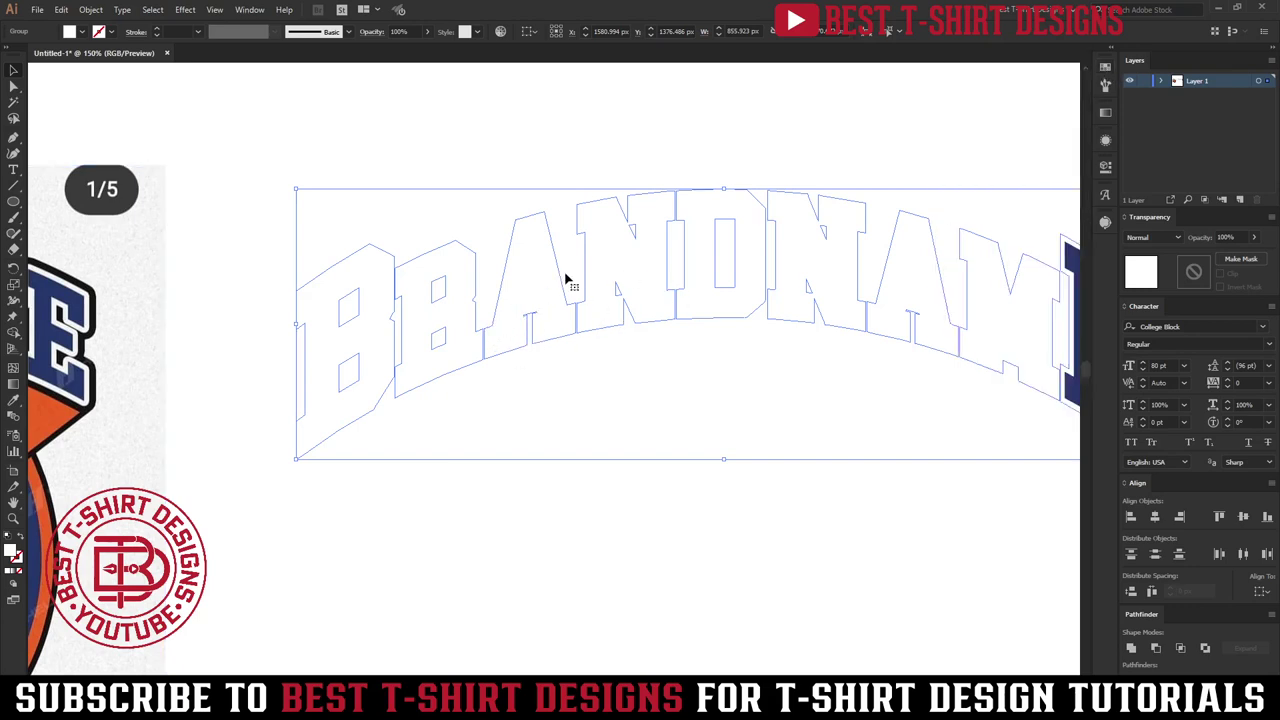
# Place the blue BRANDNAME lettering in front of the white offset shape and leave the offset shape selected.
pyautogui.press('a')
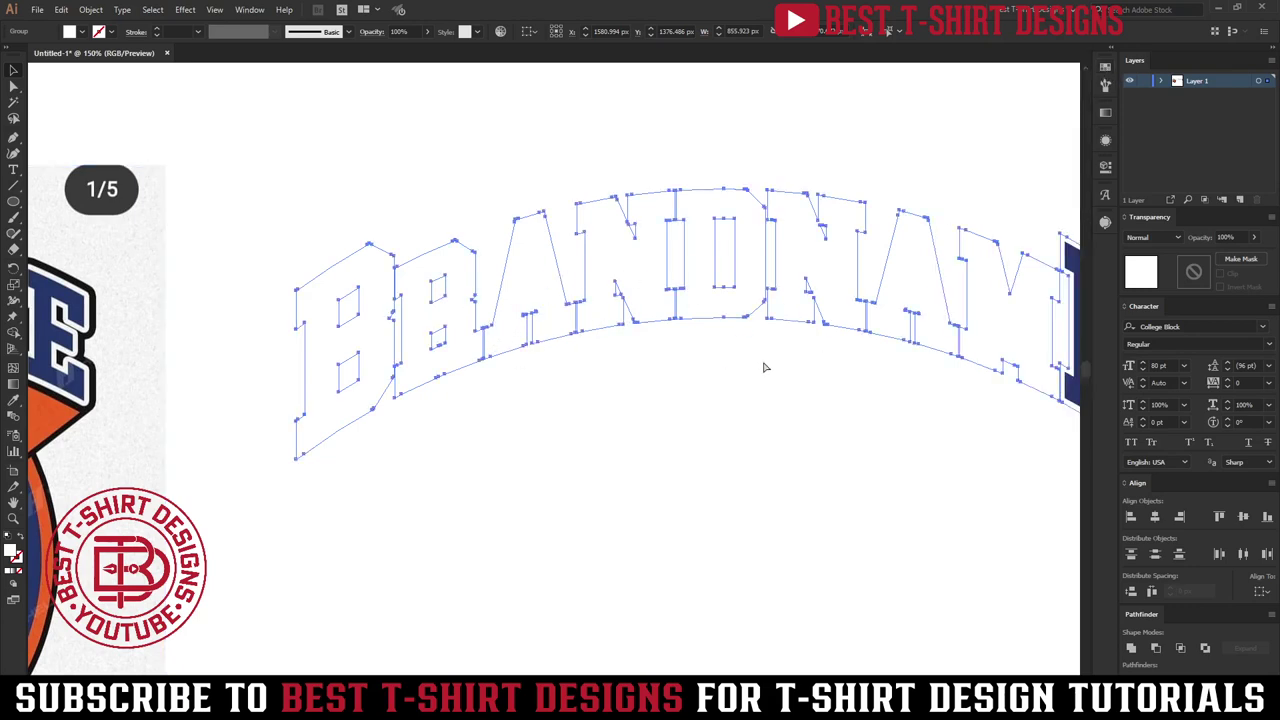
pyautogui.click(763, 367)
pyautogui.moveTo(750, 418); pyautogui.dragTo(561, 188)
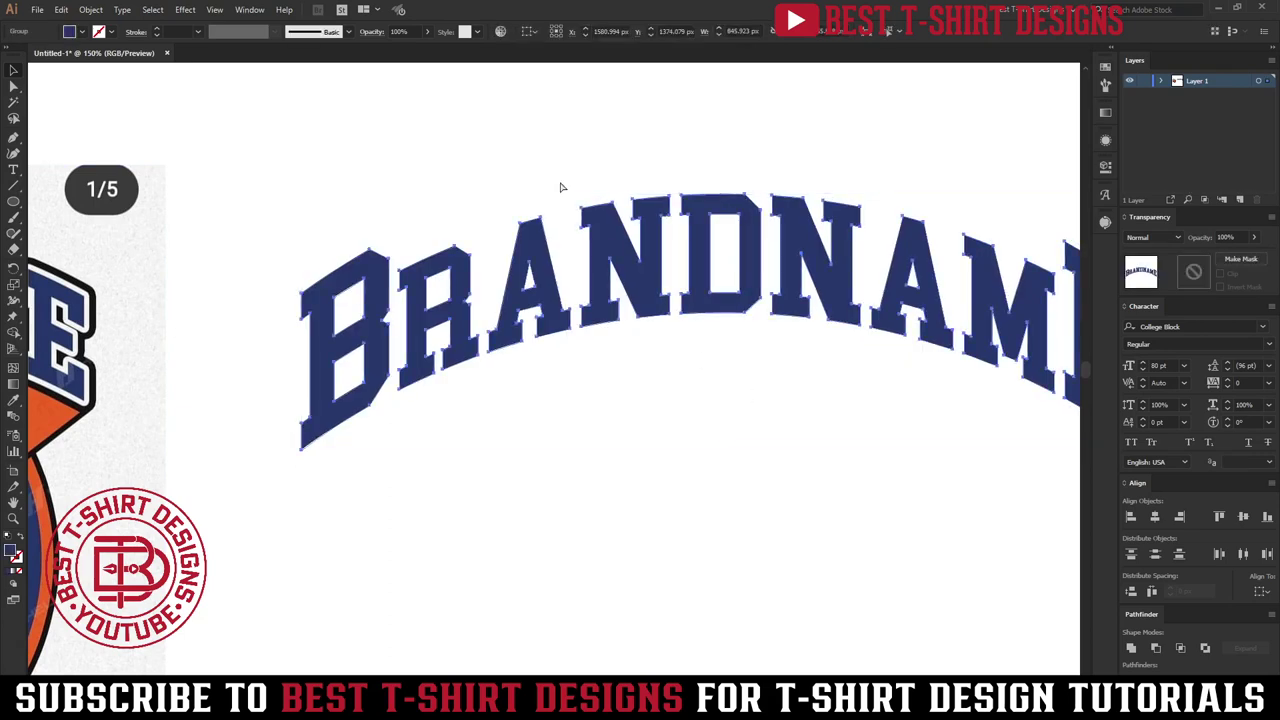
pyautogui.hotkey('ctrl', 'shift', 'e')
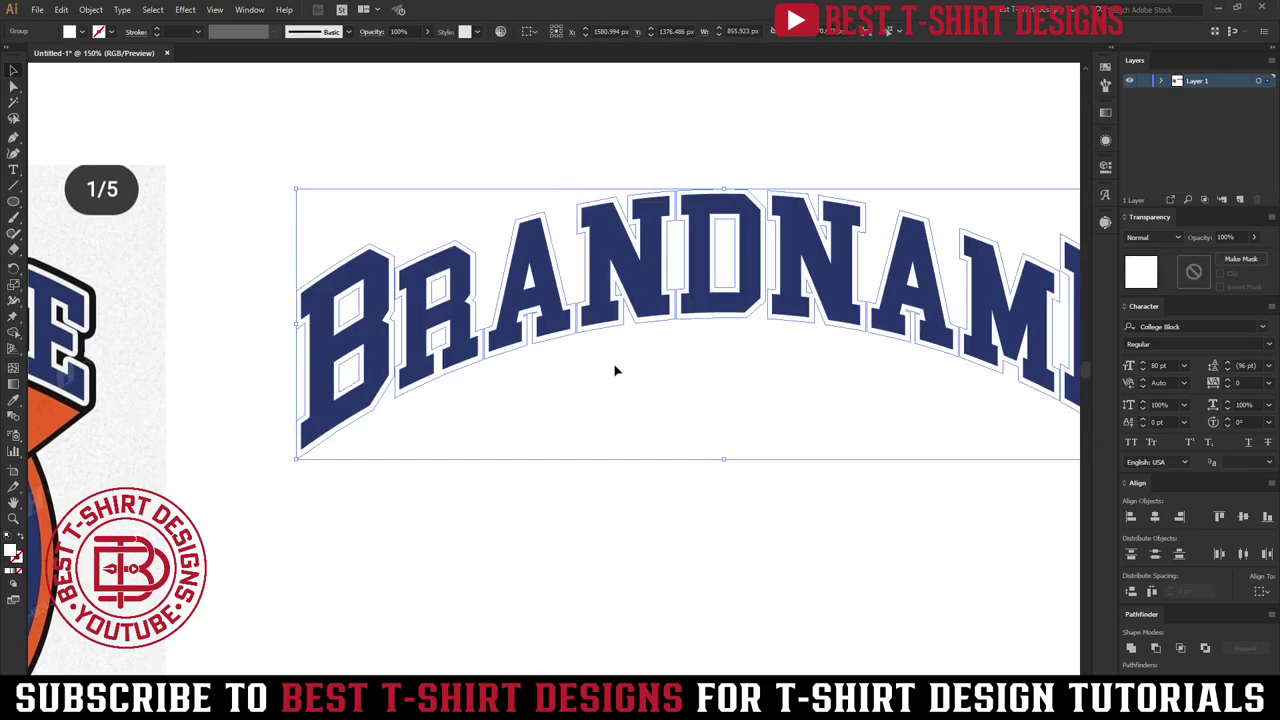
# Fill the offset shape behind the blue lettering with light green and deselect it.
pyautogui.click(1105, 84)
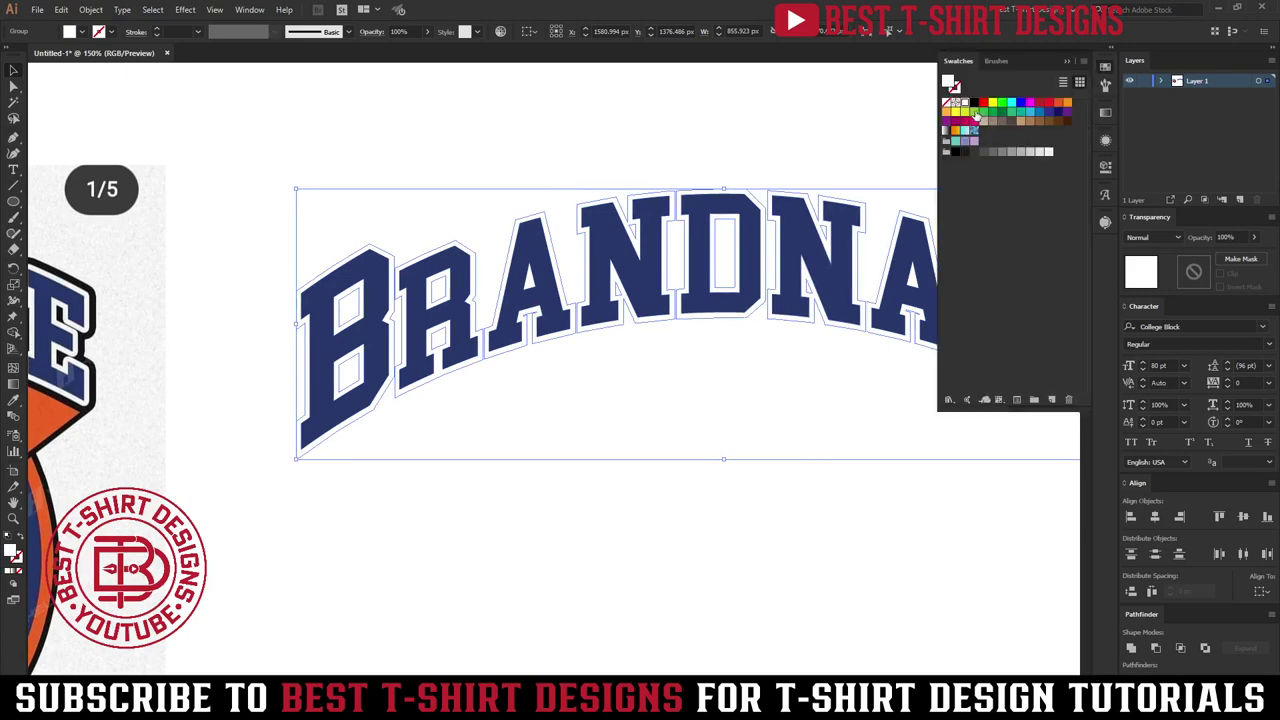
pyautogui.click(974, 113)
pyautogui.click(1105, 68)
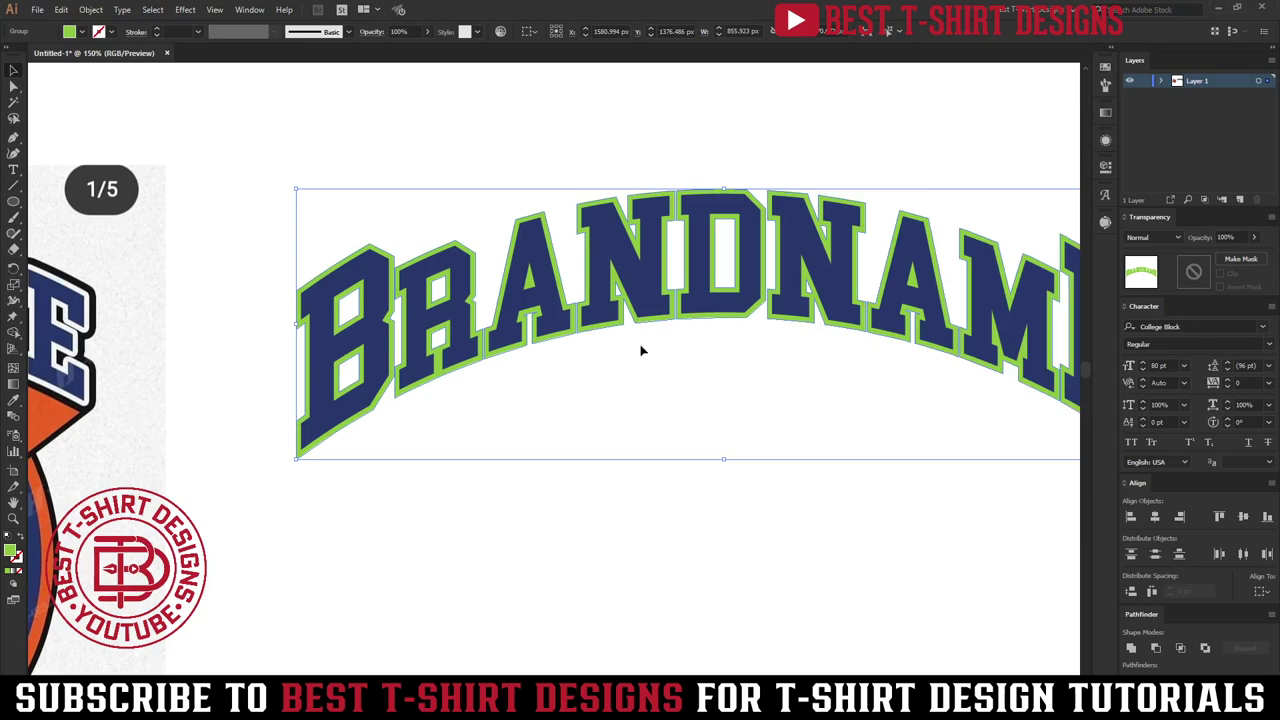
pyautogui.click(540, 380)
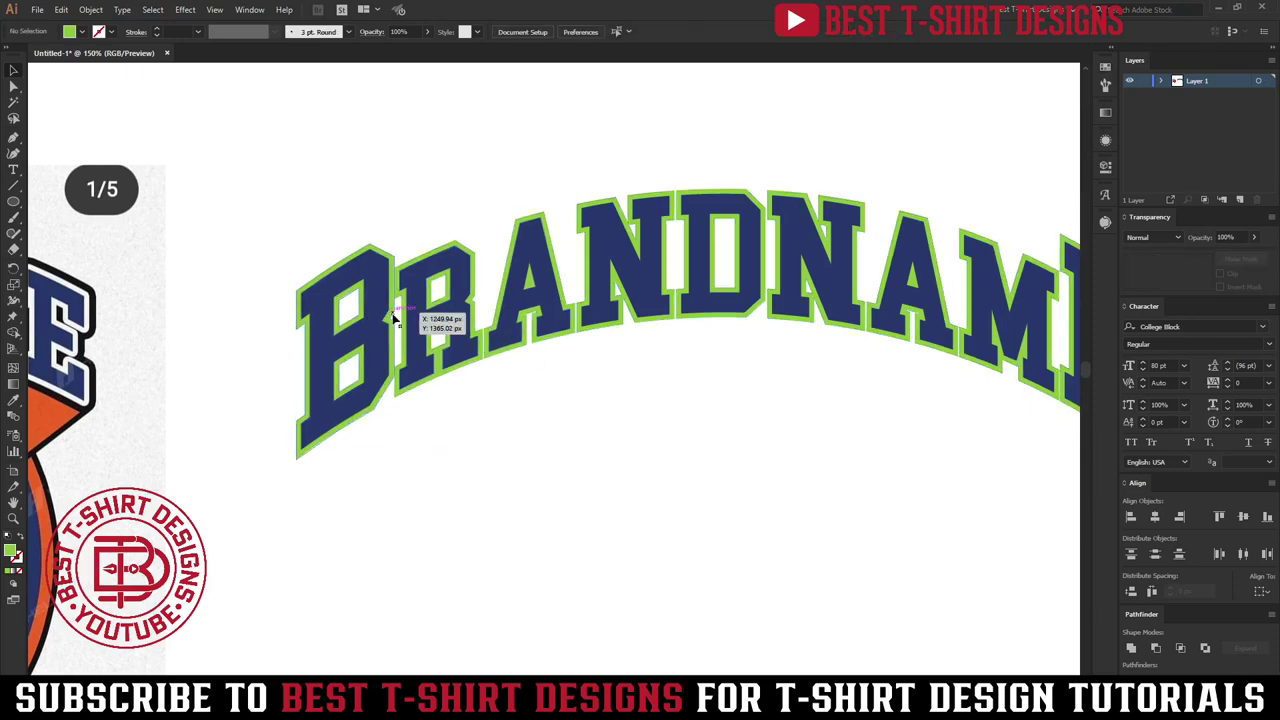
pyautogui.click(543, 420)
pyautogui.click(532, 330)
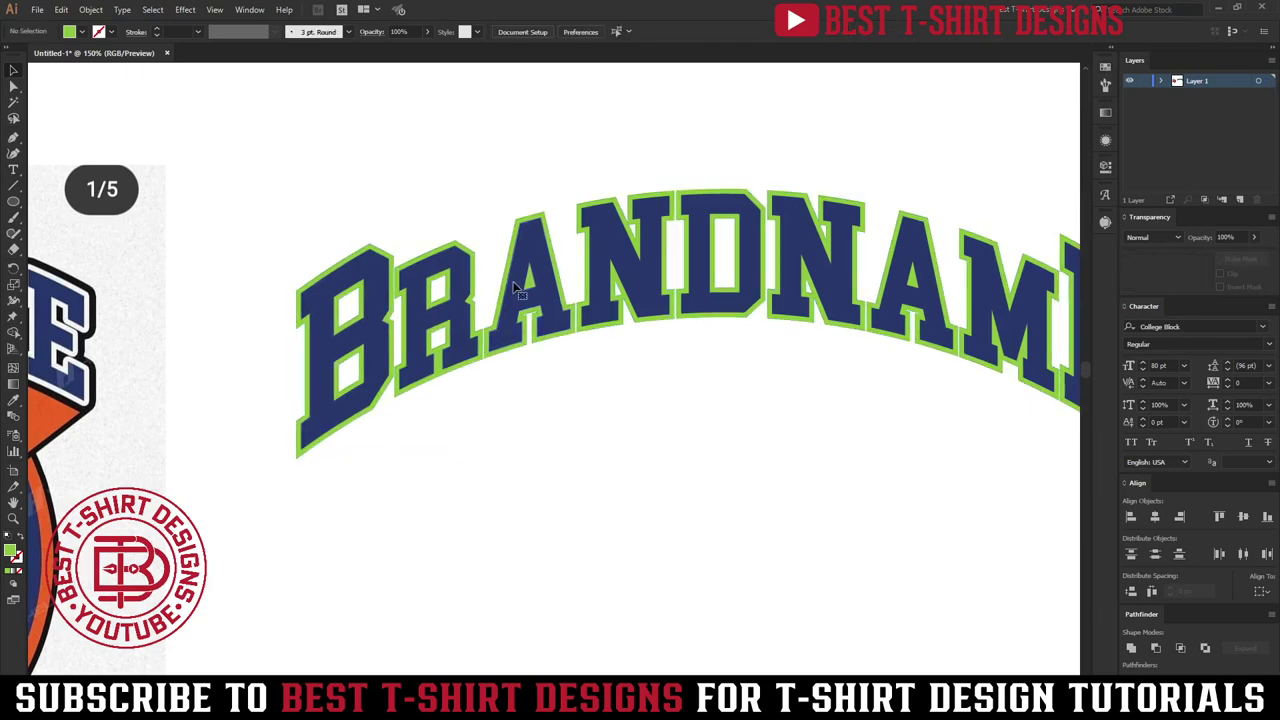
# Offset the blue lettering's paths by 10 px with miter joins and unite the result into one shape.
pyautogui.click(516, 288)
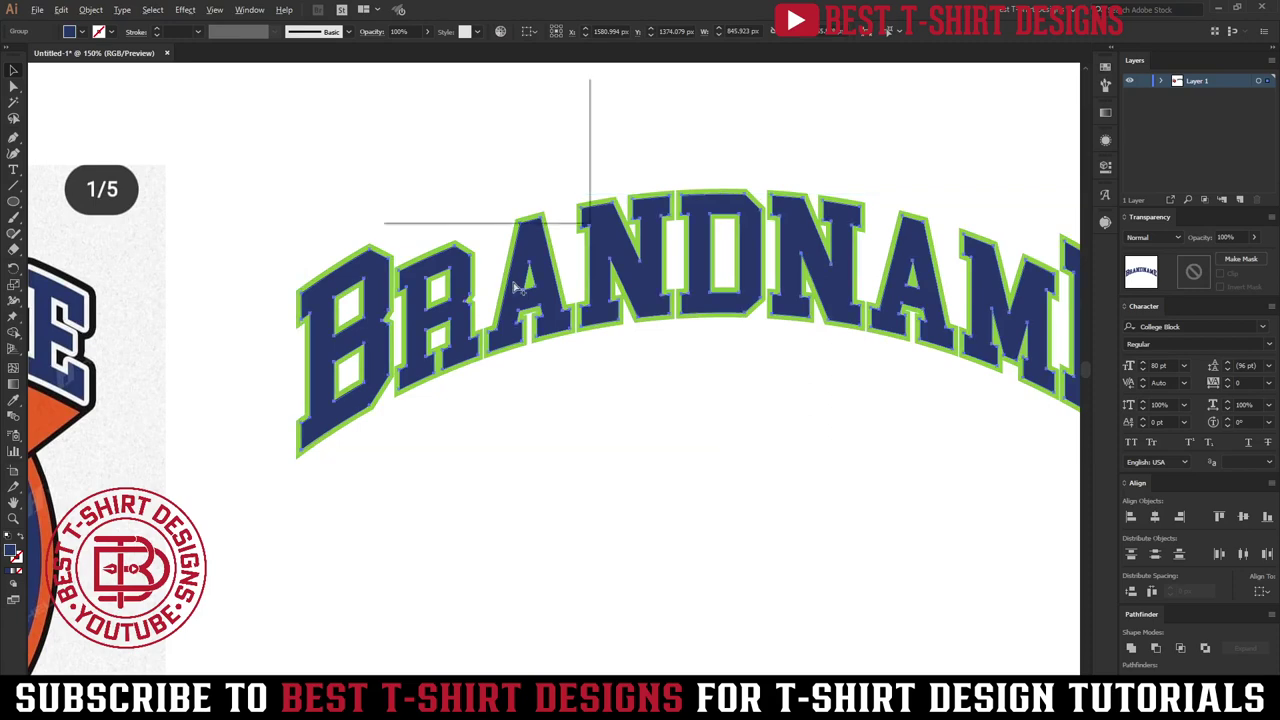
pyautogui.hotkey('ctrl', 'alt', 'o')
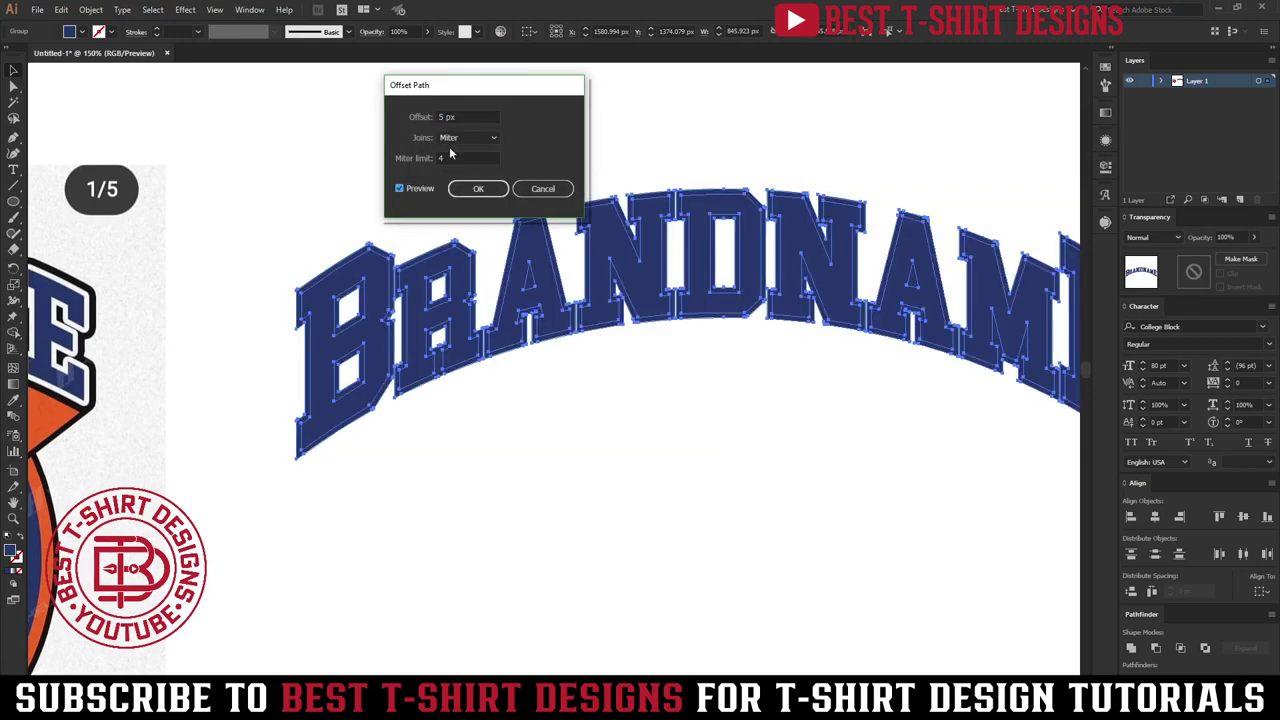
pyautogui.write('10')
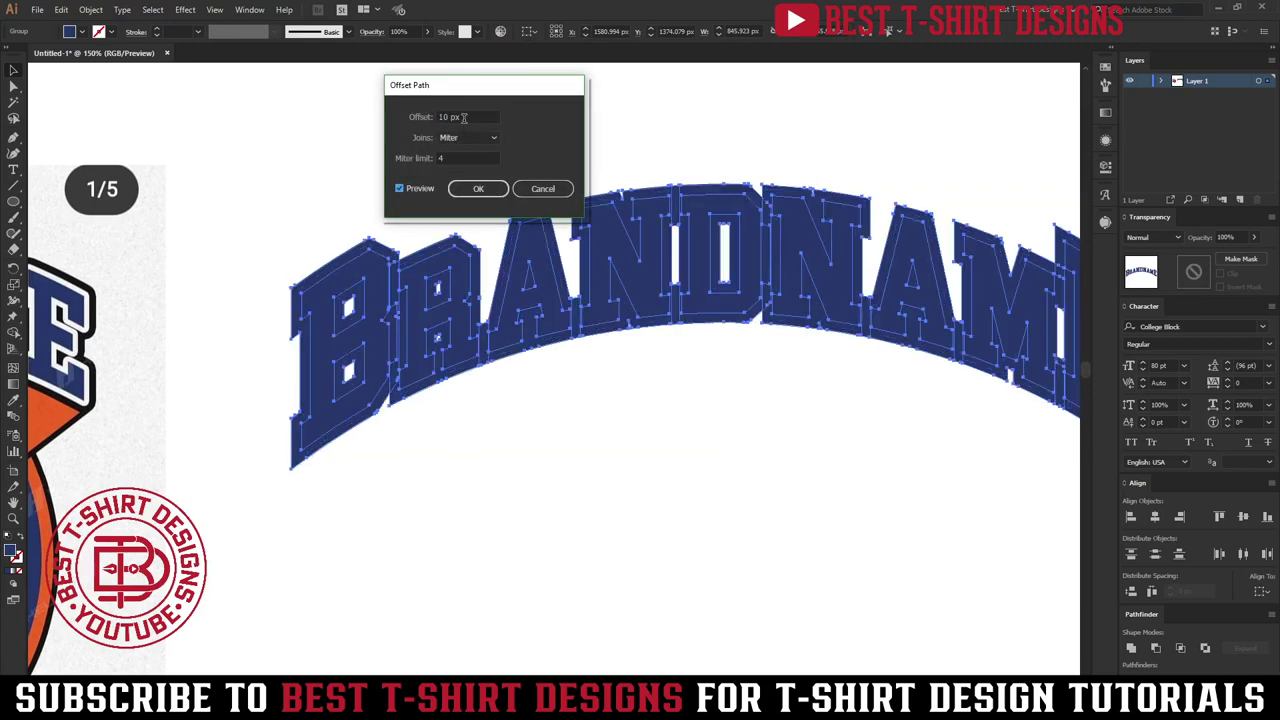
pyautogui.click(472, 189)
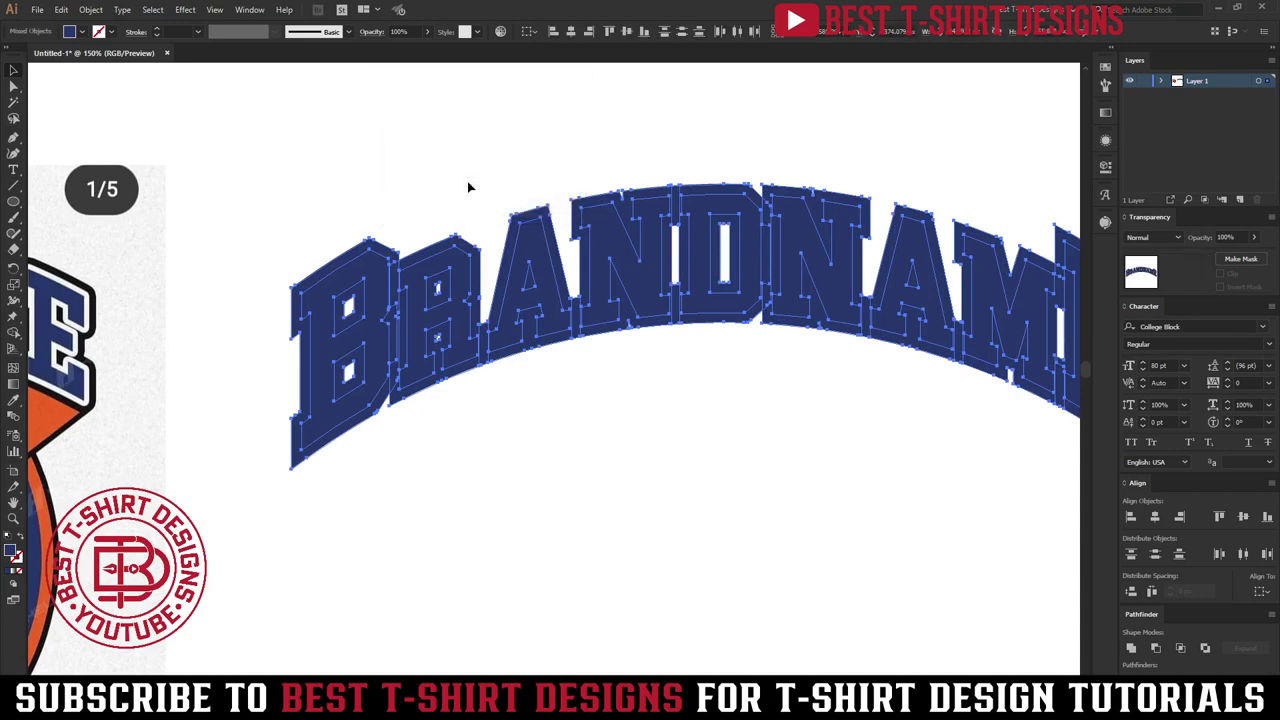
pyautogui.click(1131, 649)
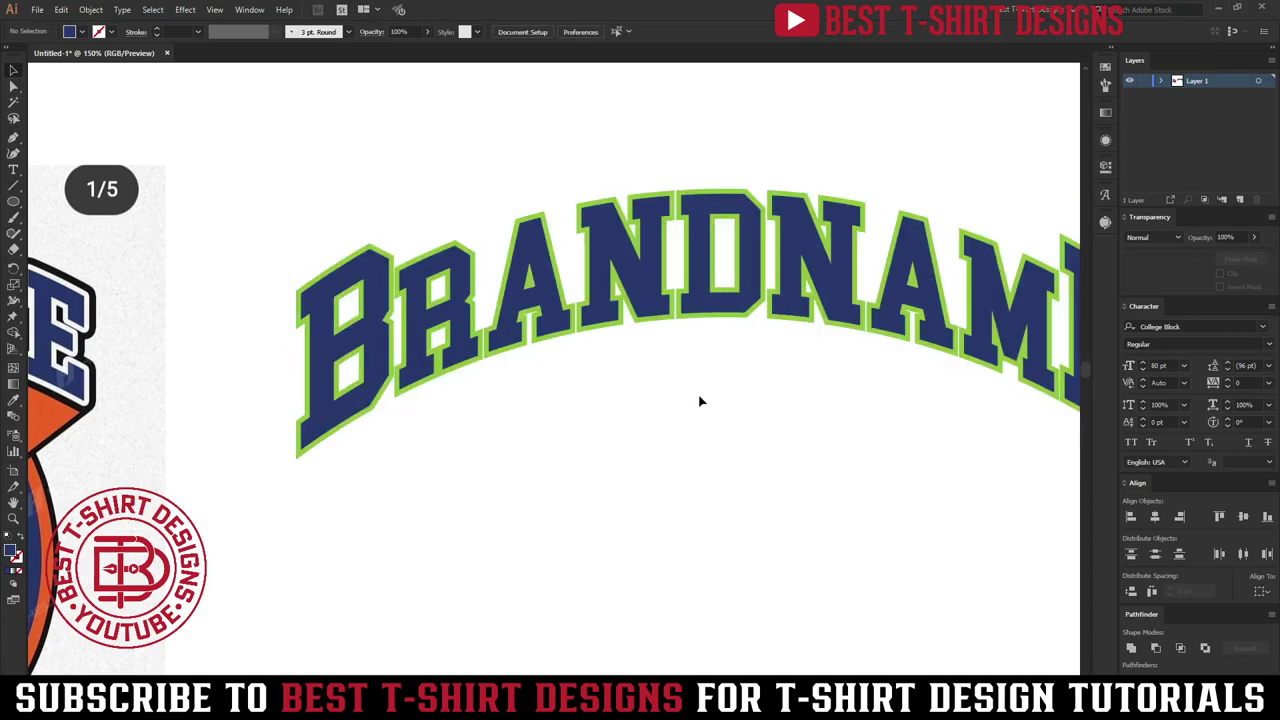
# Place the wider offset shape behind the green outline, fill it black, and deselect it.
pyautogui.moveTo(700, 392); pyautogui.dragTo(533, 152)
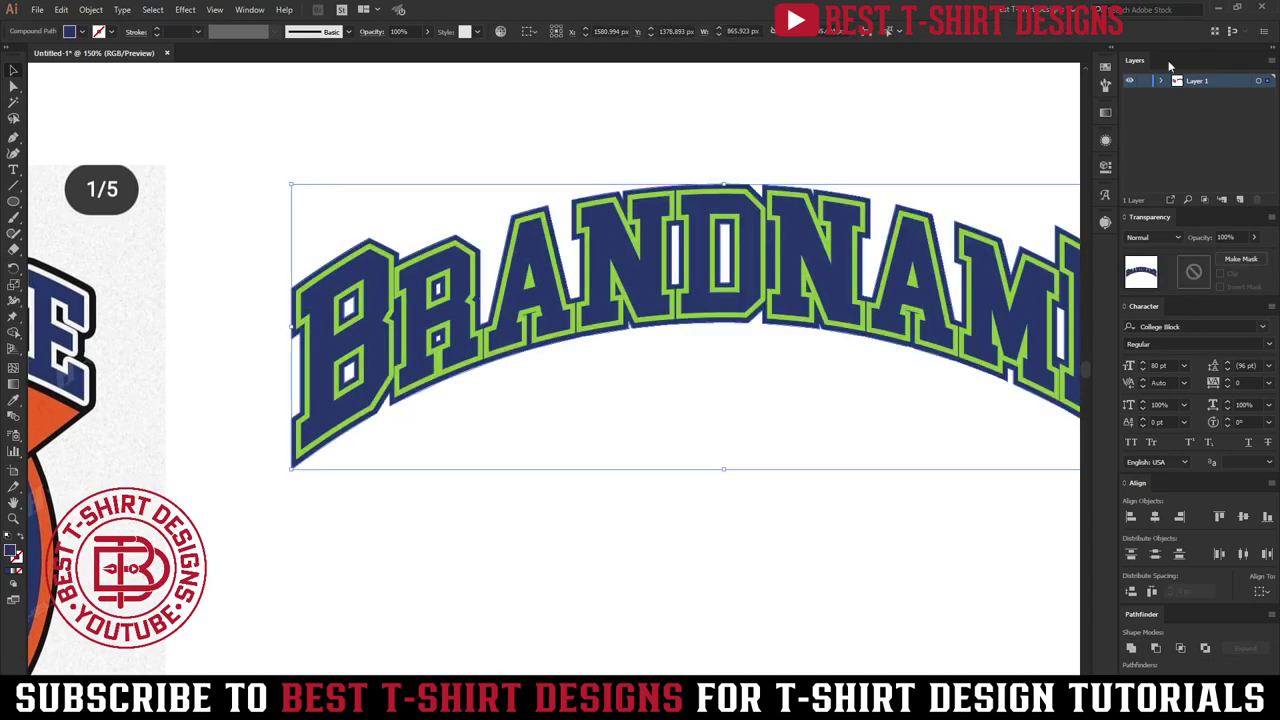
pyautogui.click(1105, 66)
pyautogui.click(974, 102)
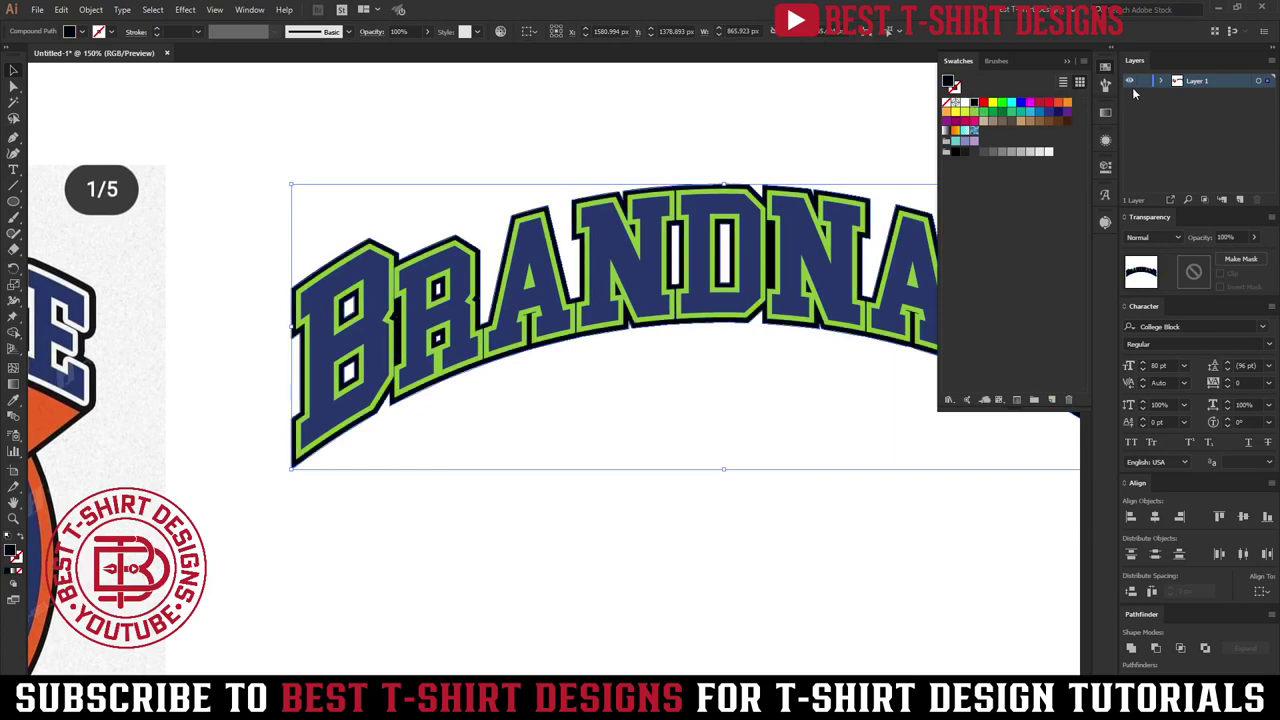
pyautogui.click(1106, 68)
pyautogui.click(640, 376)
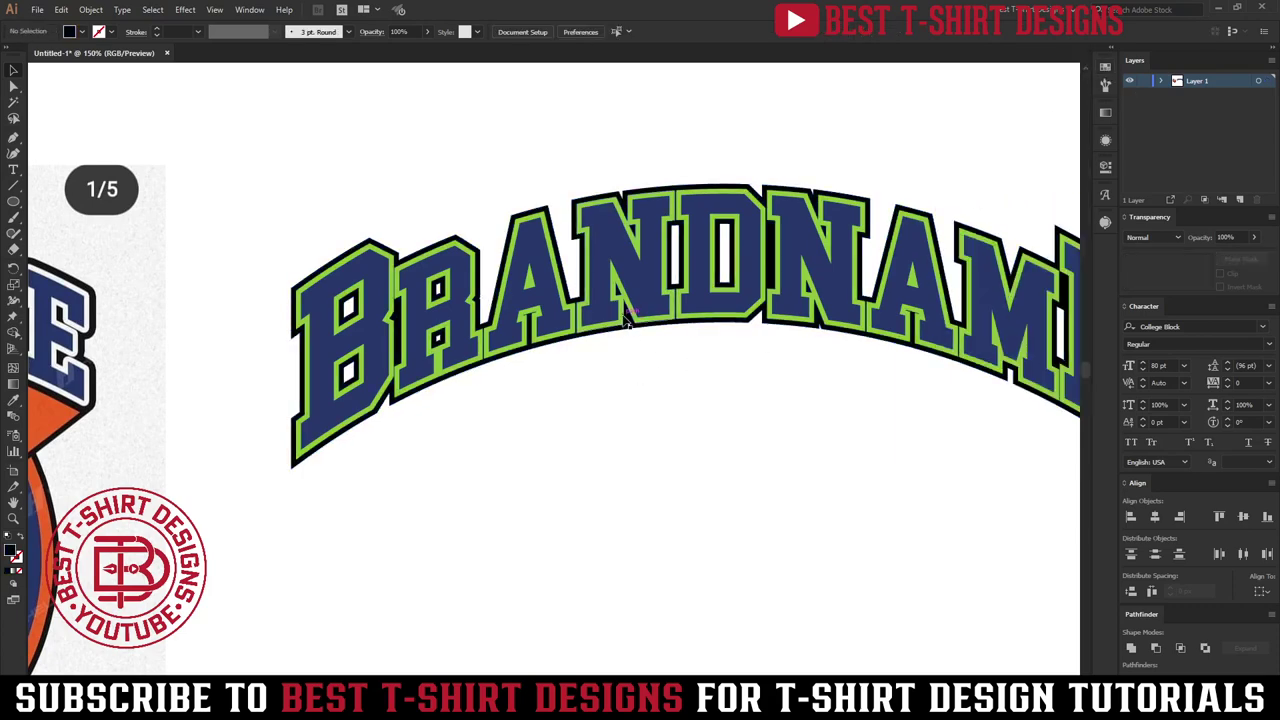
# Fill the green outline shape behind the blue BRANDNAME lettering with white and deselect it.
pyautogui.click(690, 318)
pyautogui.click(1105, 66)
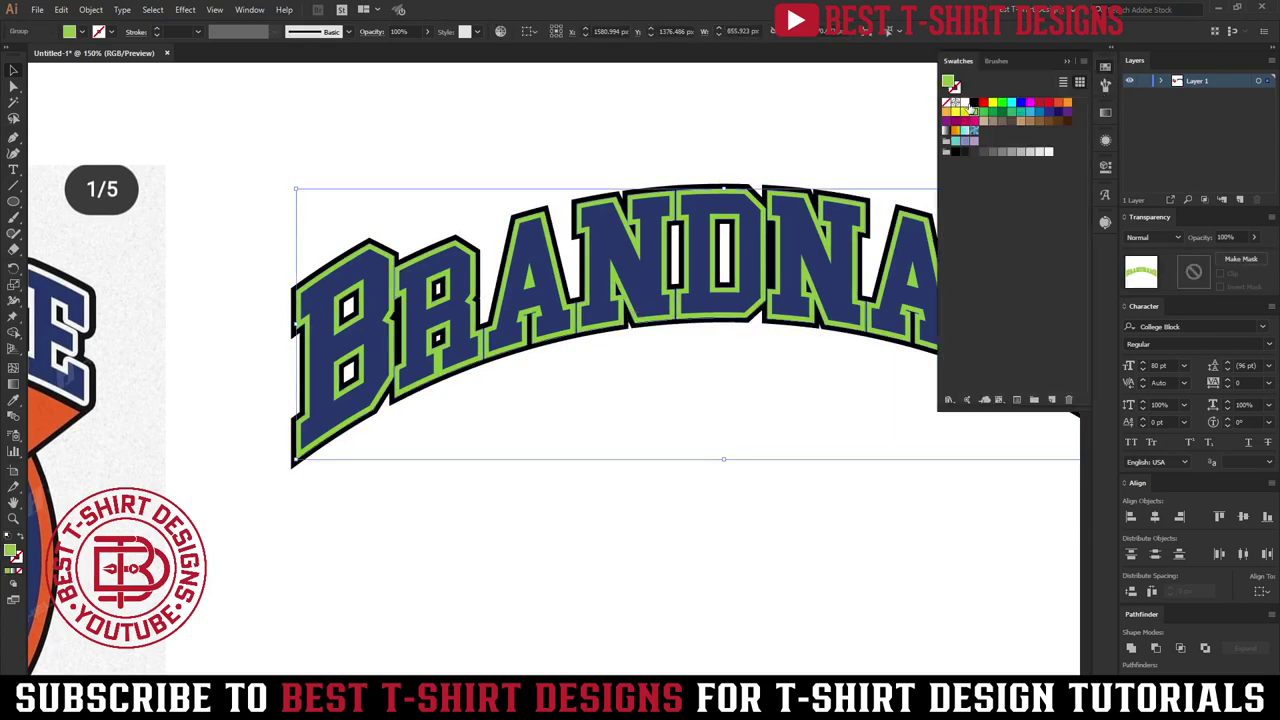
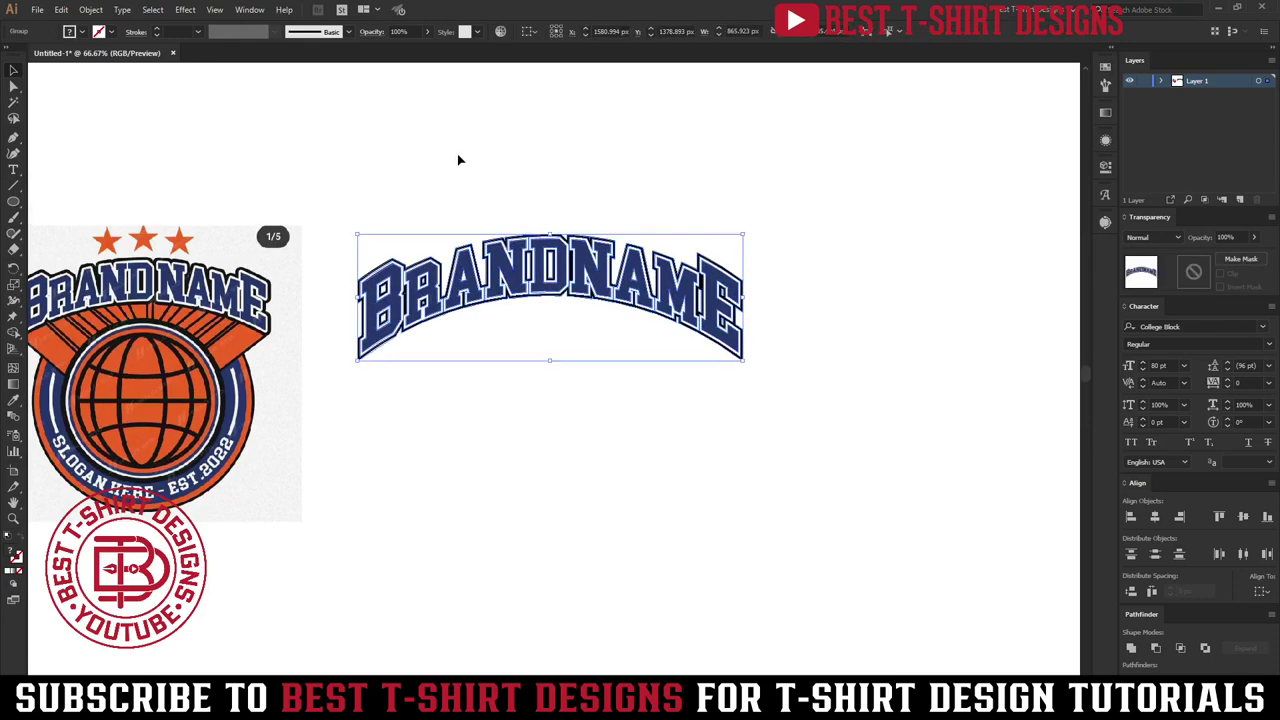
pyautogui.click(549, 175)
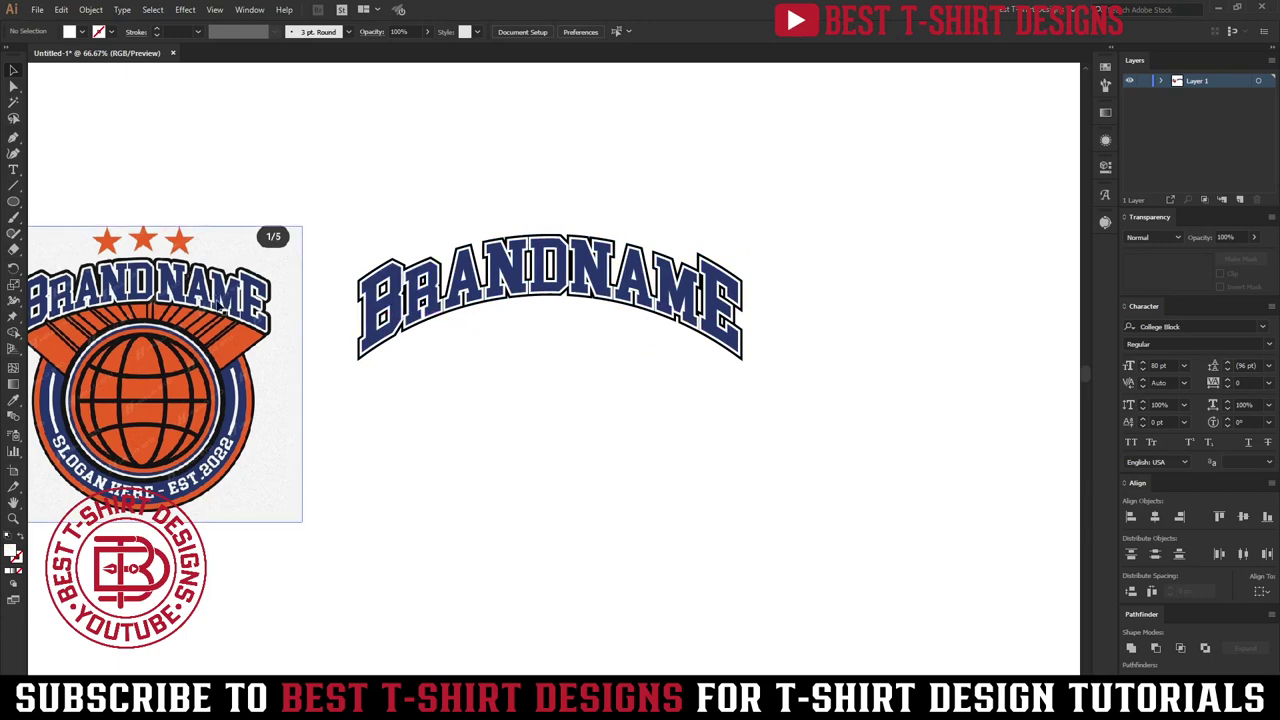
# Draw a straight diagonal line from below the letter B down toward the centre, with a 5 pt stroke.
pyautogui.keyDown('alt'); pyautogui.scroll(3, 80, 350); pyautogui.keyUp('alt')
pyautogui.hscroll(-3, 114, 355)
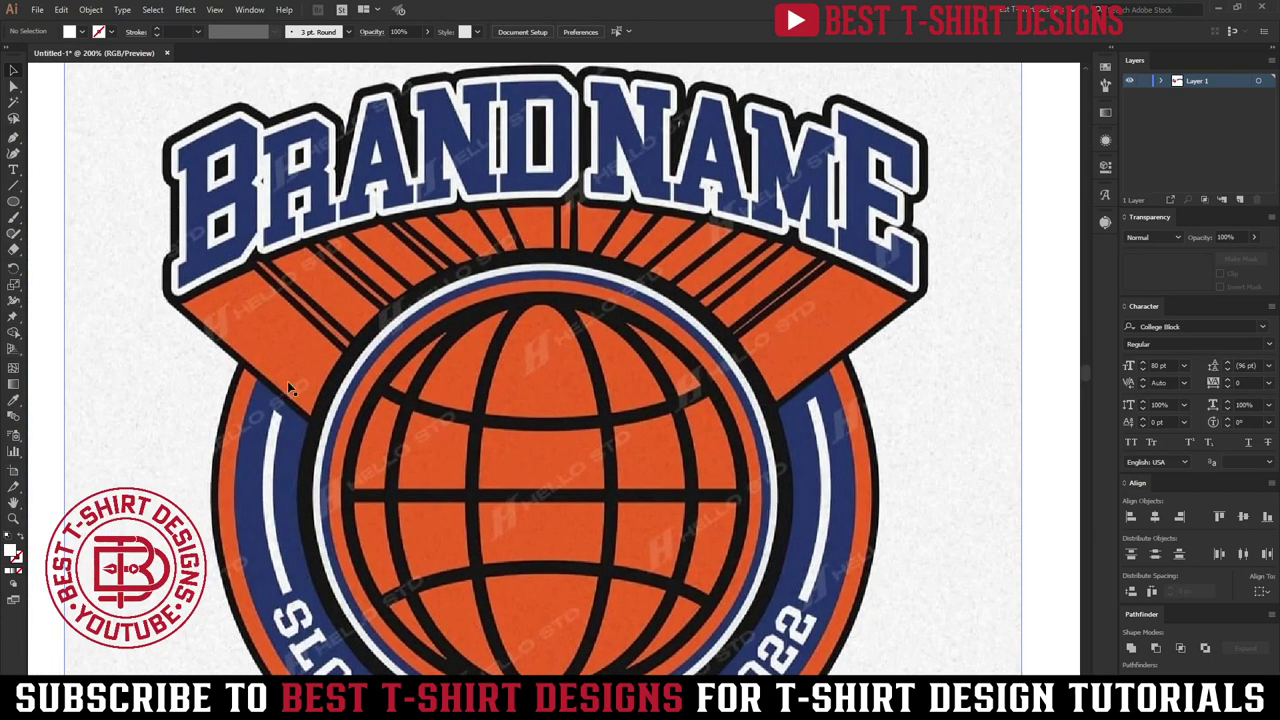
pyautogui.keyDown('alt'); pyautogui.scroll(-3, 120, 266); pyautogui.keyUp('alt')
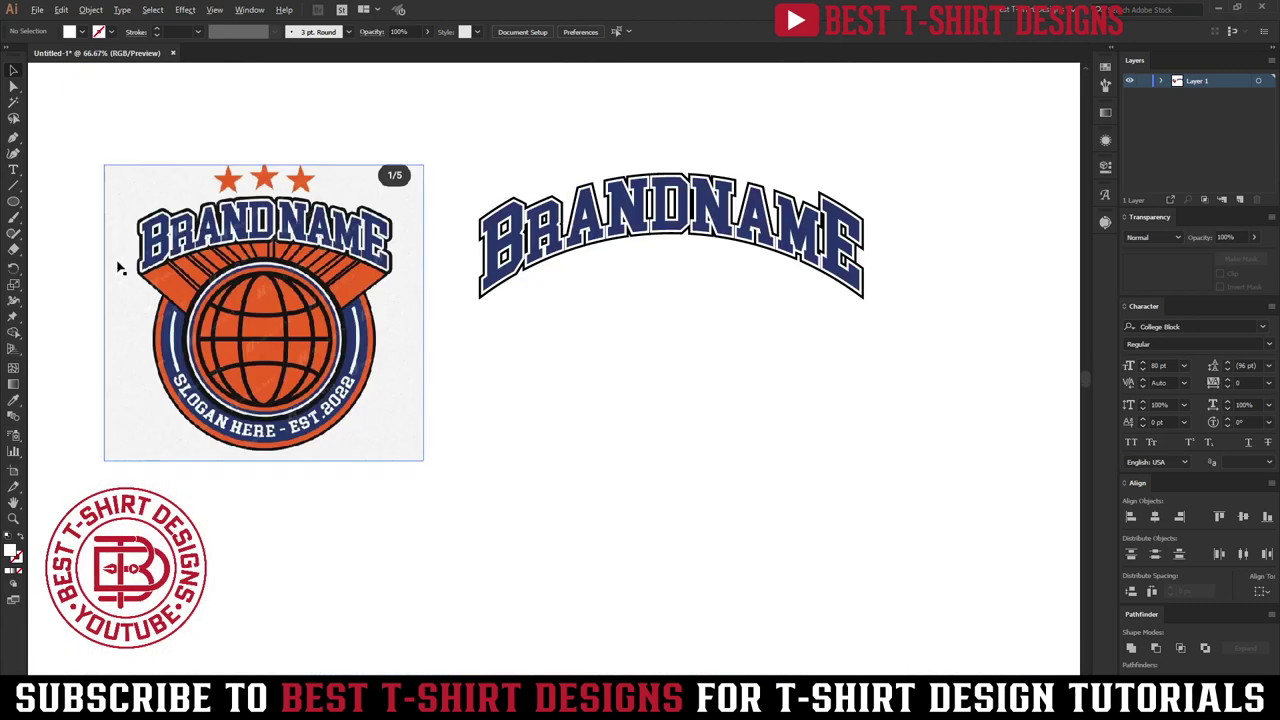
pyautogui.keyDown('alt'); pyautogui.scroll(1, 758, 300); pyautogui.keyUp('alt')
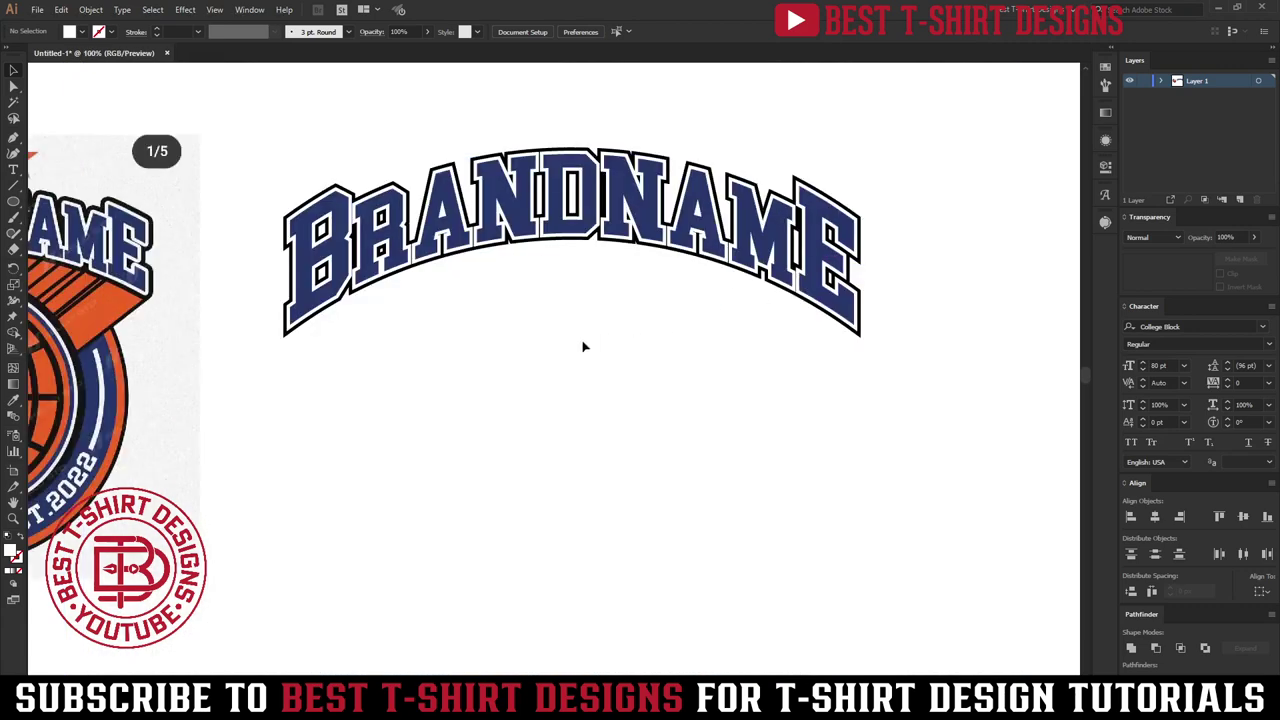
pyautogui.click(13, 188)
pyautogui.moveTo(261, 342); pyautogui.dragTo(470, 566)
pyautogui.click(180, 32)
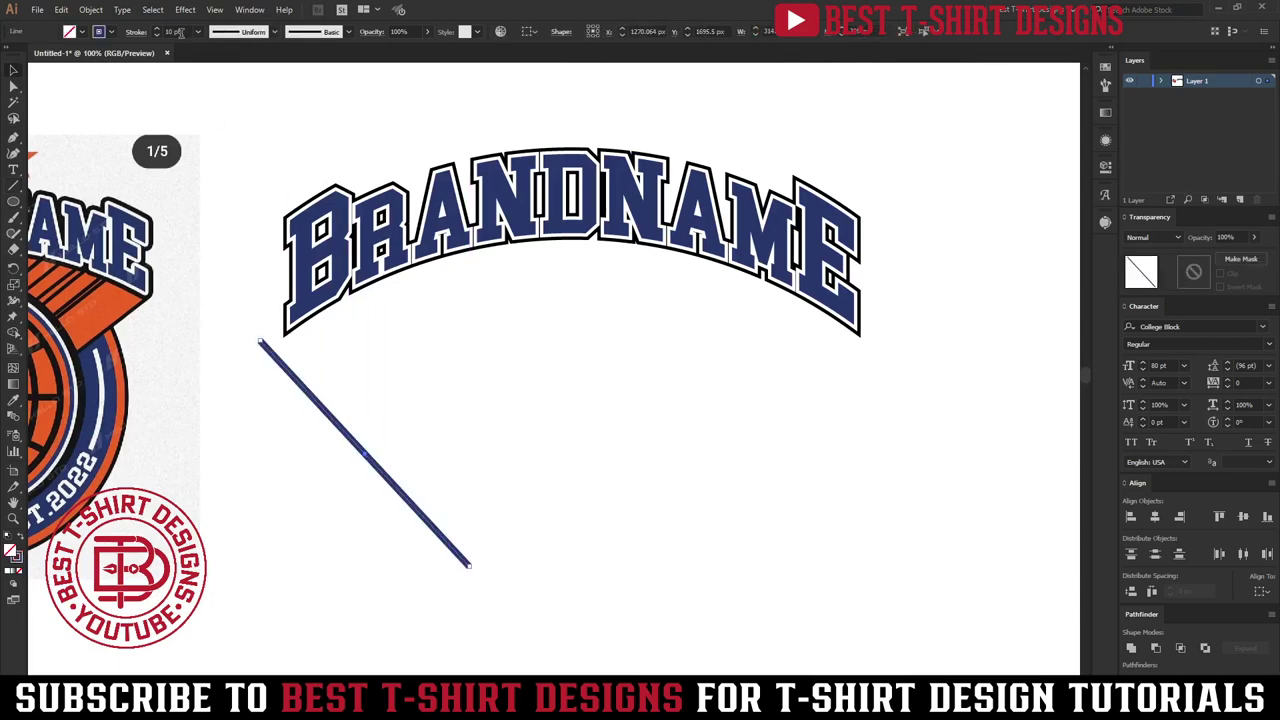
pyautogui.scroll(-3, 180, 32)
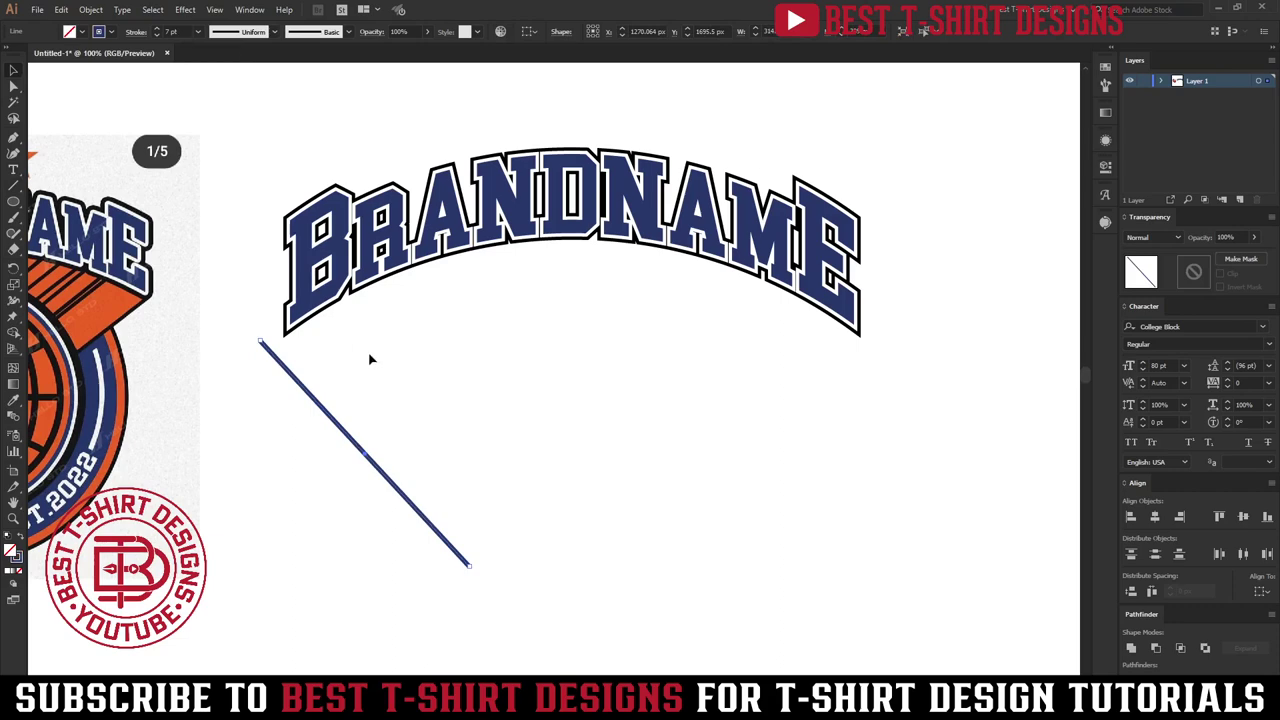
pyautogui.scroll(-2, 181, 31)
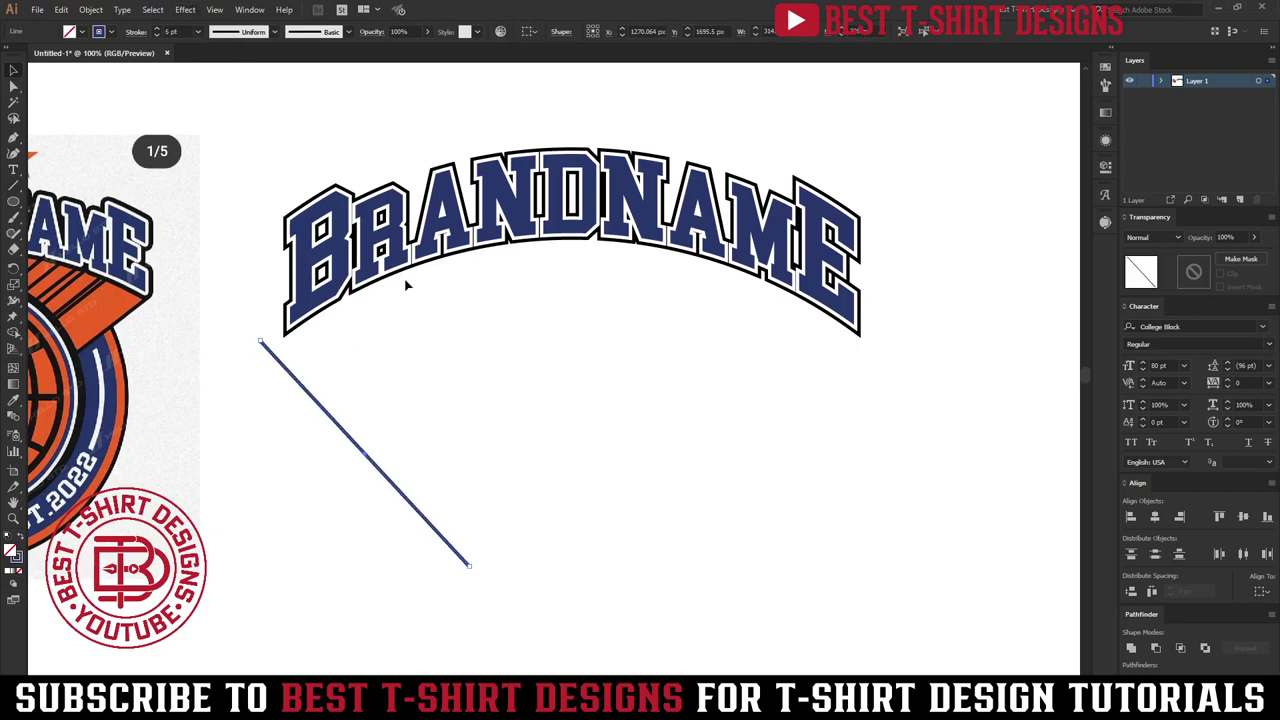
pyautogui.click(417, 336)
# Copy the diagonal line to below the lettering's right end and reflect the copy across the vertical axis.
pyautogui.moveTo(386, 474); pyautogui.dragTo(848, 447)
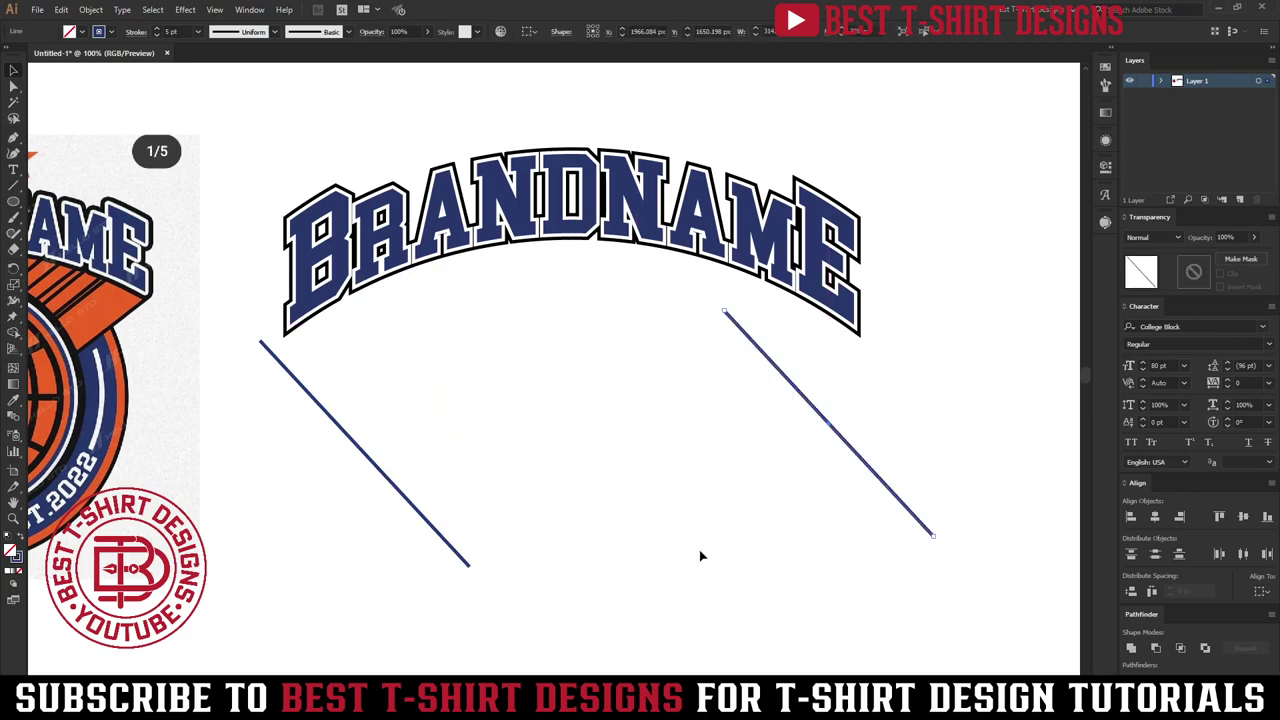
pyautogui.hotkey('ctrl', 'z')
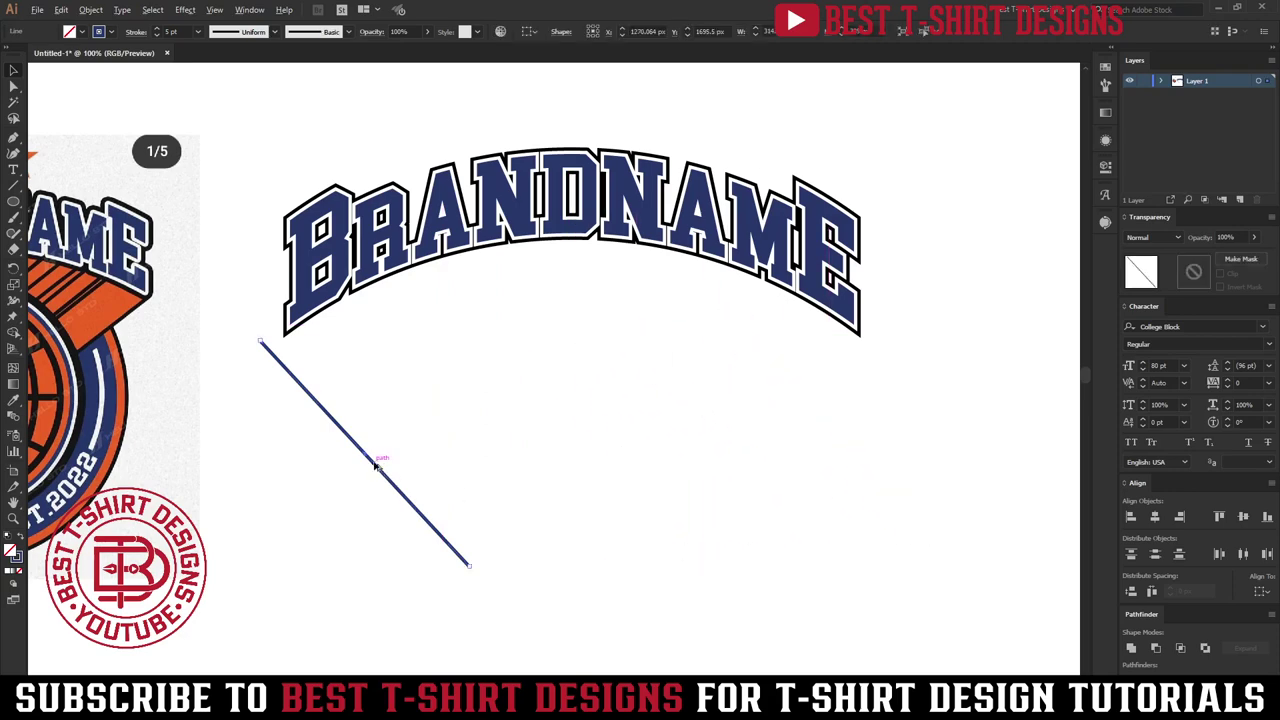
pyautogui.moveTo(373, 465); pyautogui.dragTo(825, 455)
pyautogui.press('o')
pyautogui.press('Return')
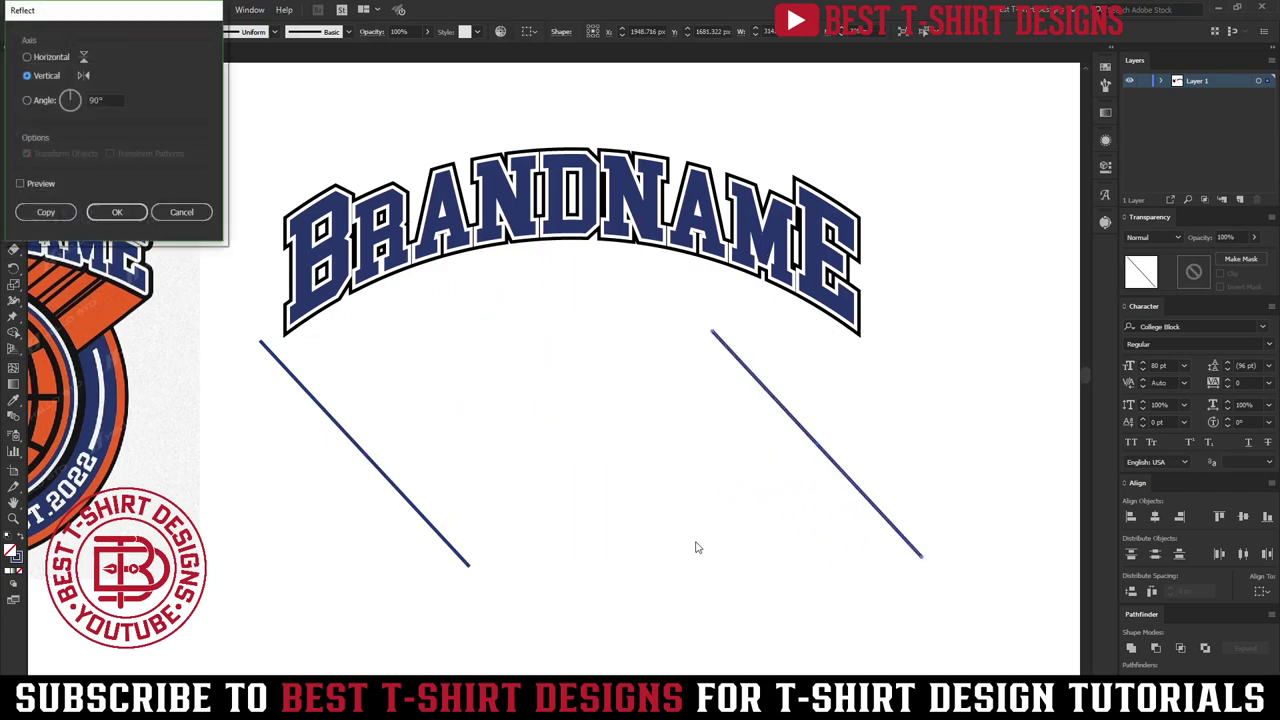
pyautogui.click(20, 184)
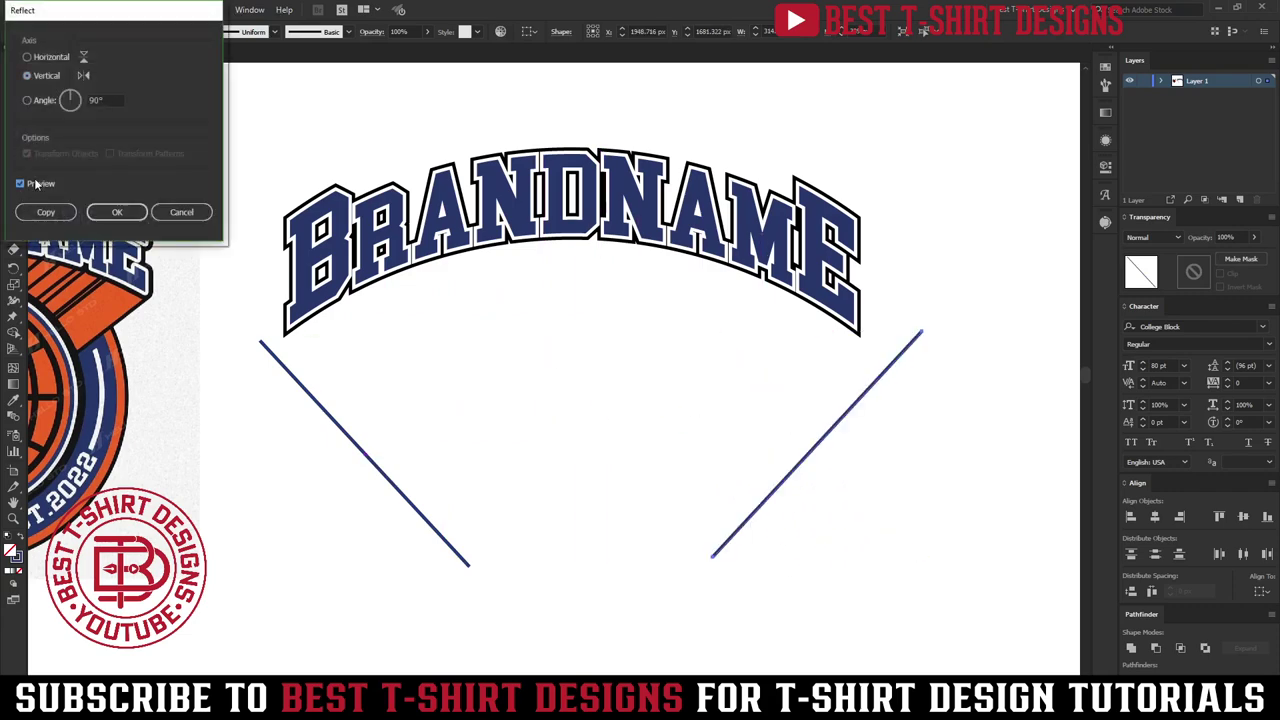
pyautogui.click(117, 213)
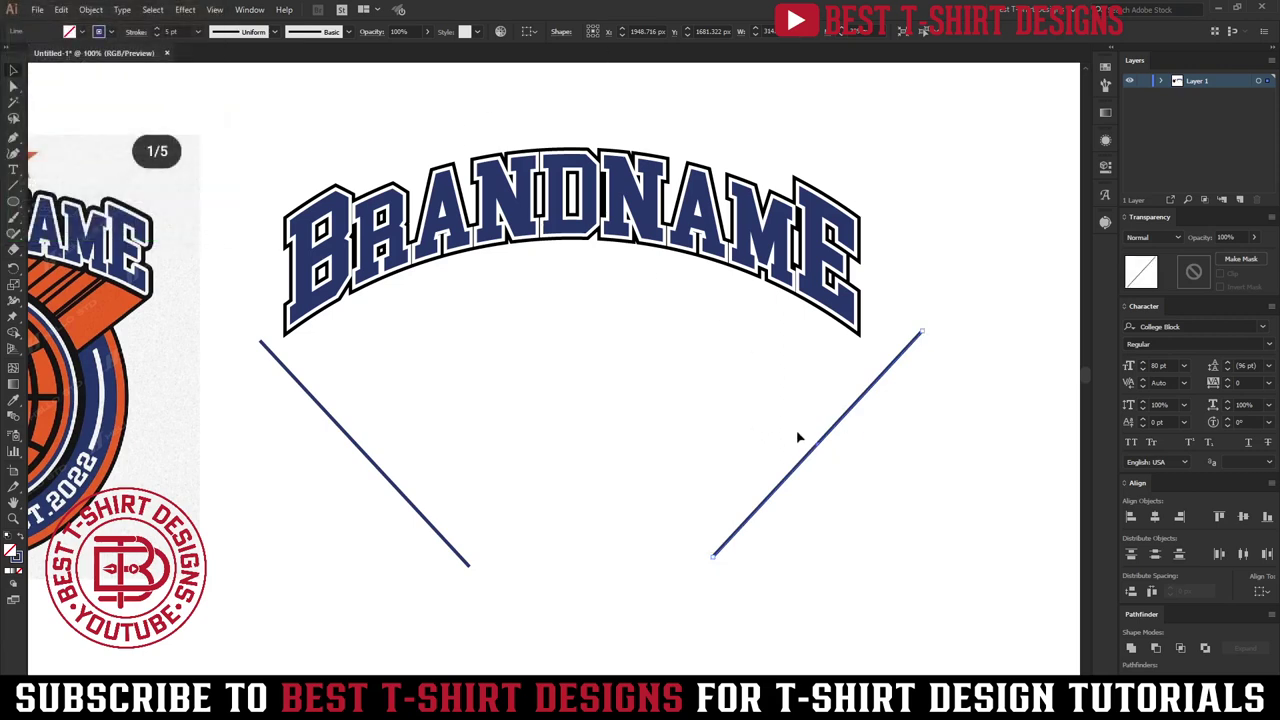
# Align the two mirrored lines by their vertical centres and group them.
pyautogui.moveTo(916, 504); pyautogui.dragTo(300, 451)
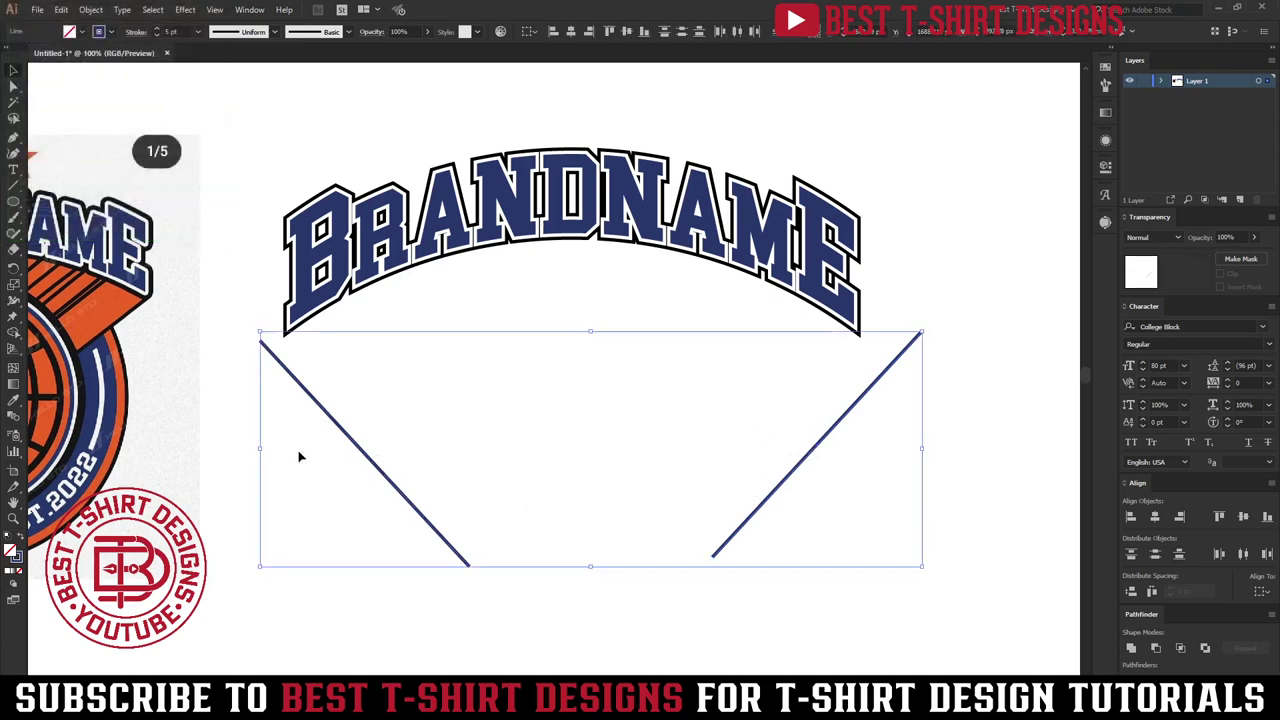
pyautogui.click(627, 32)
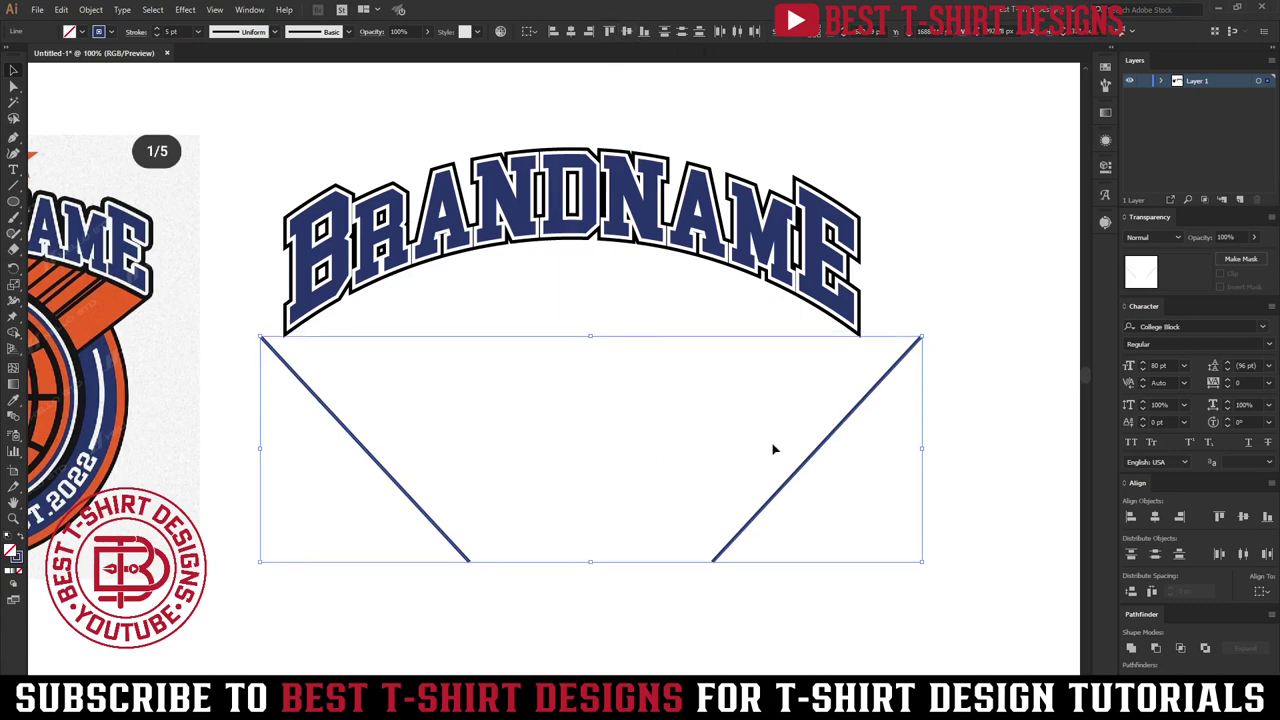
pyautogui.hotkey('ctrl', 'g')
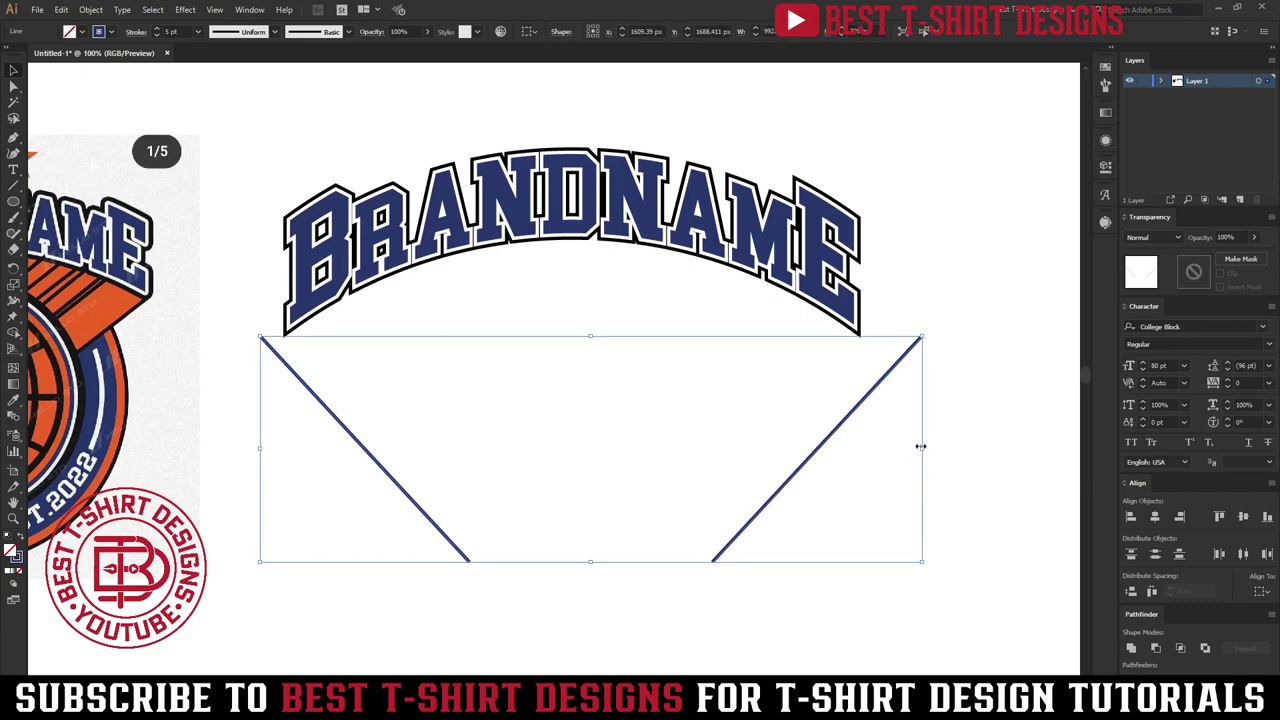
# Isolate the line group and nudge the right line until its upper end meets the lower corner of the last E's outline.
pyautogui.doubleClick(831, 441)
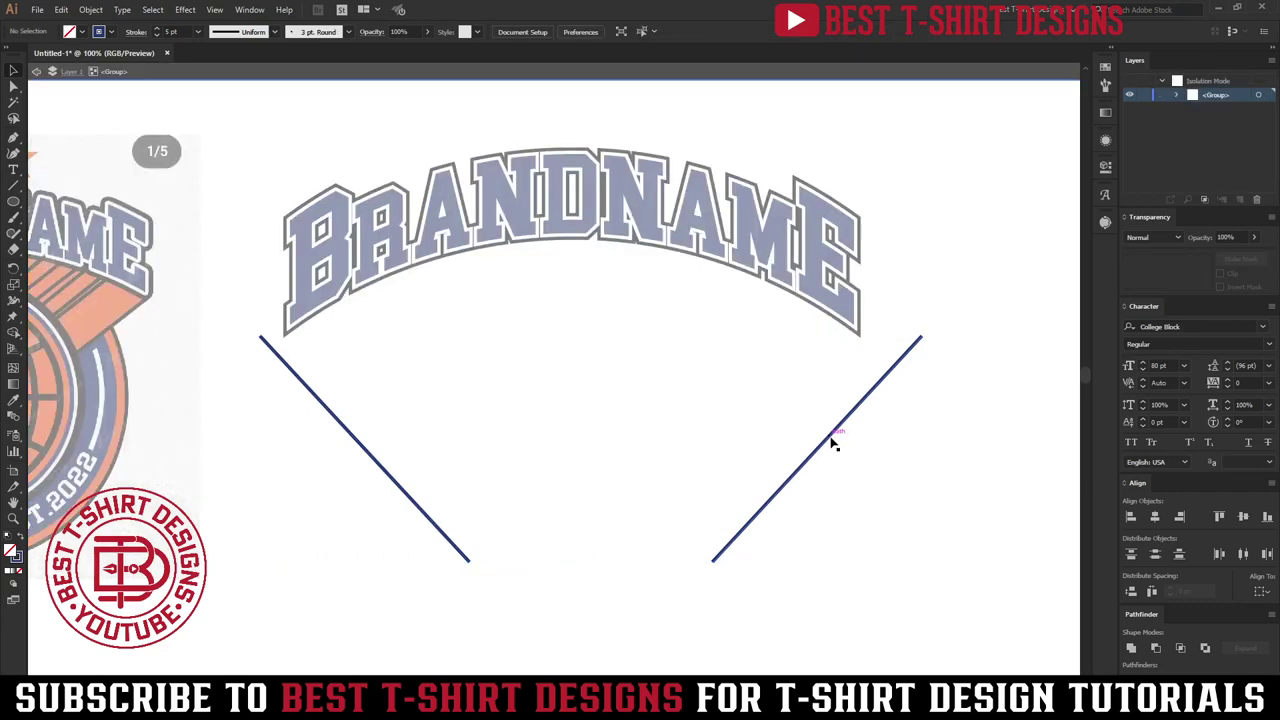
pyautogui.click(831, 441)
pyautogui.hotkey('shift', 'Left')
pyautogui.hotkey('shift', 'Left')
pyautogui.hotkey('shift', 'Left')
pyautogui.hotkey('shift', 'Left')
pyautogui.hotkey('shift', 'Left')
pyautogui.hotkey('shift', 'Left')
pyautogui.hotkey('shift', 'Left')
pyautogui.hotkey('shift', 'Left')
pyautogui.hotkey('shift', 'Left')
pyautogui.hotkey('shift', 'Left')
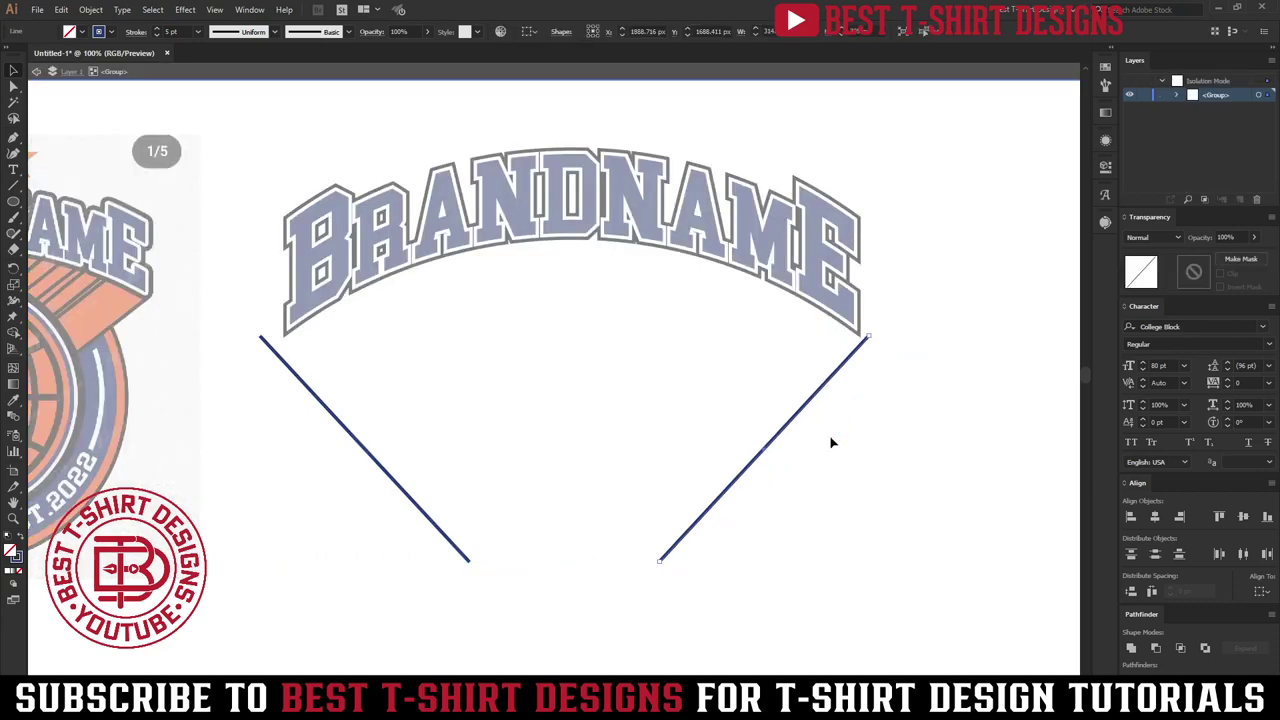
pyautogui.press('Right')
pyautogui.press('Right')
pyautogui.press('Right')
pyautogui.press('Right')
pyautogui.press('Right')
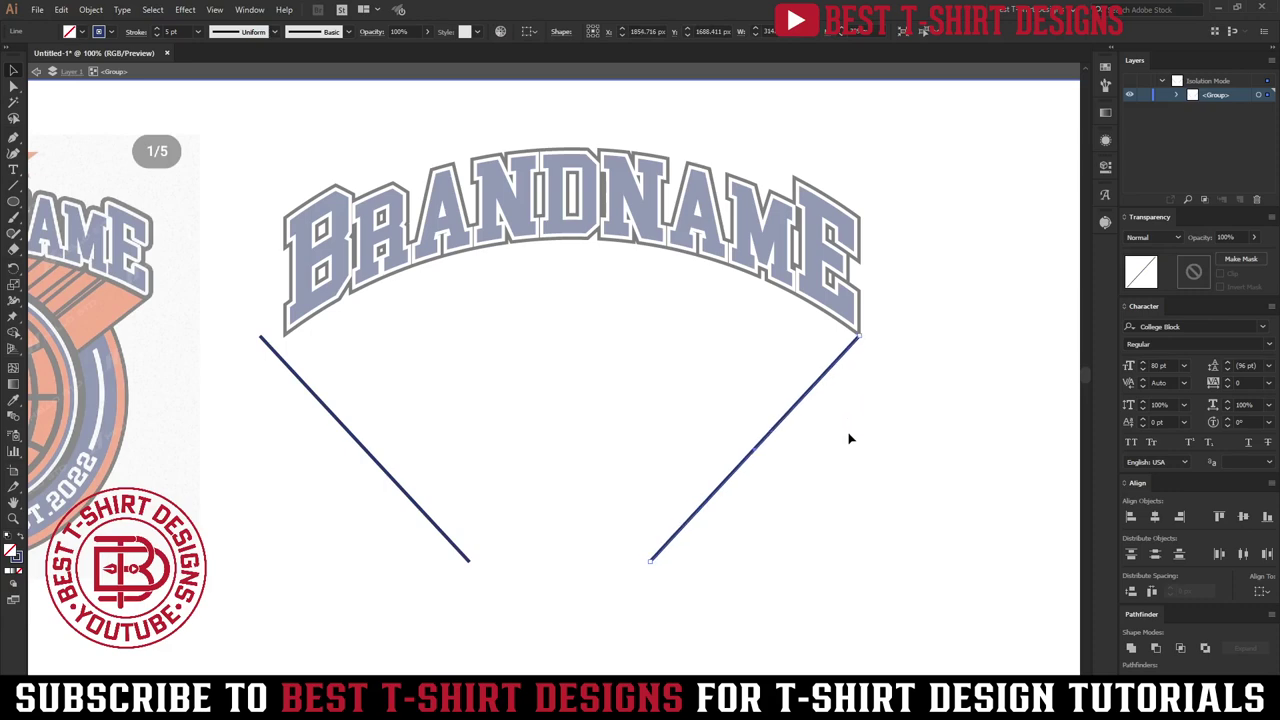
pyautogui.scroll(6, 856, 331)
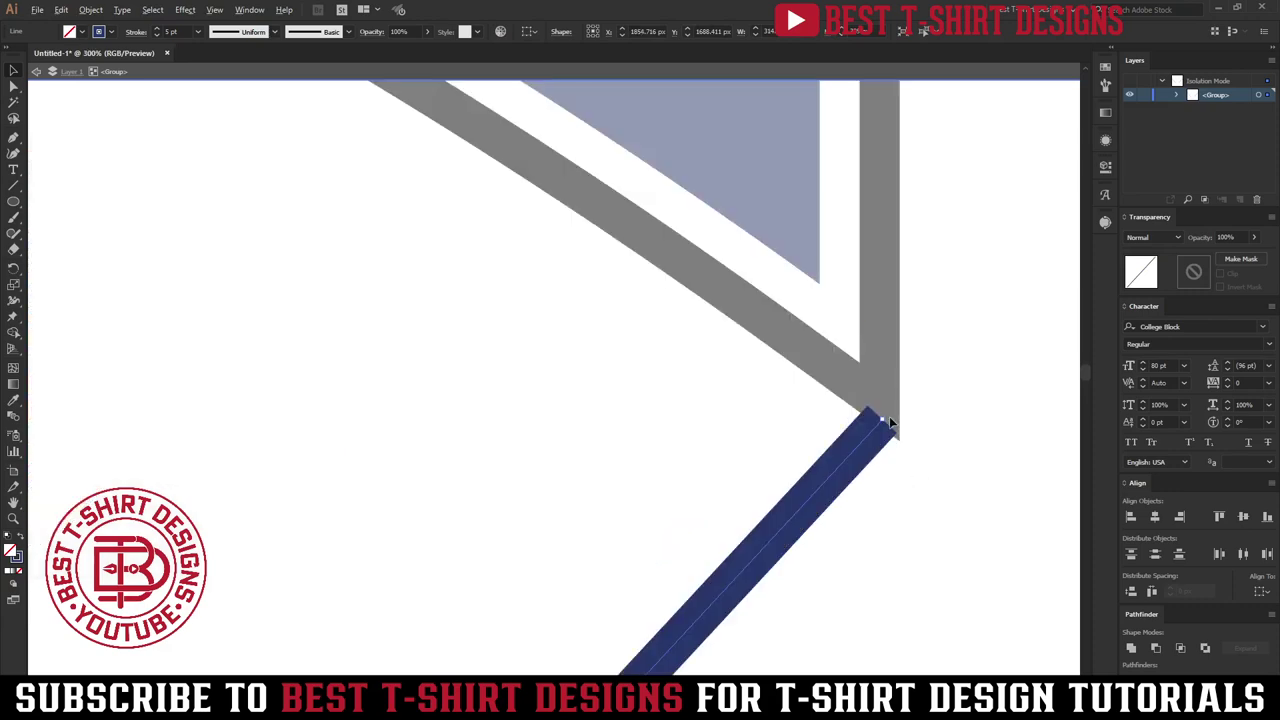
pyautogui.scroll(-6, 889, 416)
pyautogui.scroll(7, 896, 425)
pyautogui.press('Right')
pyautogui.press('Right')
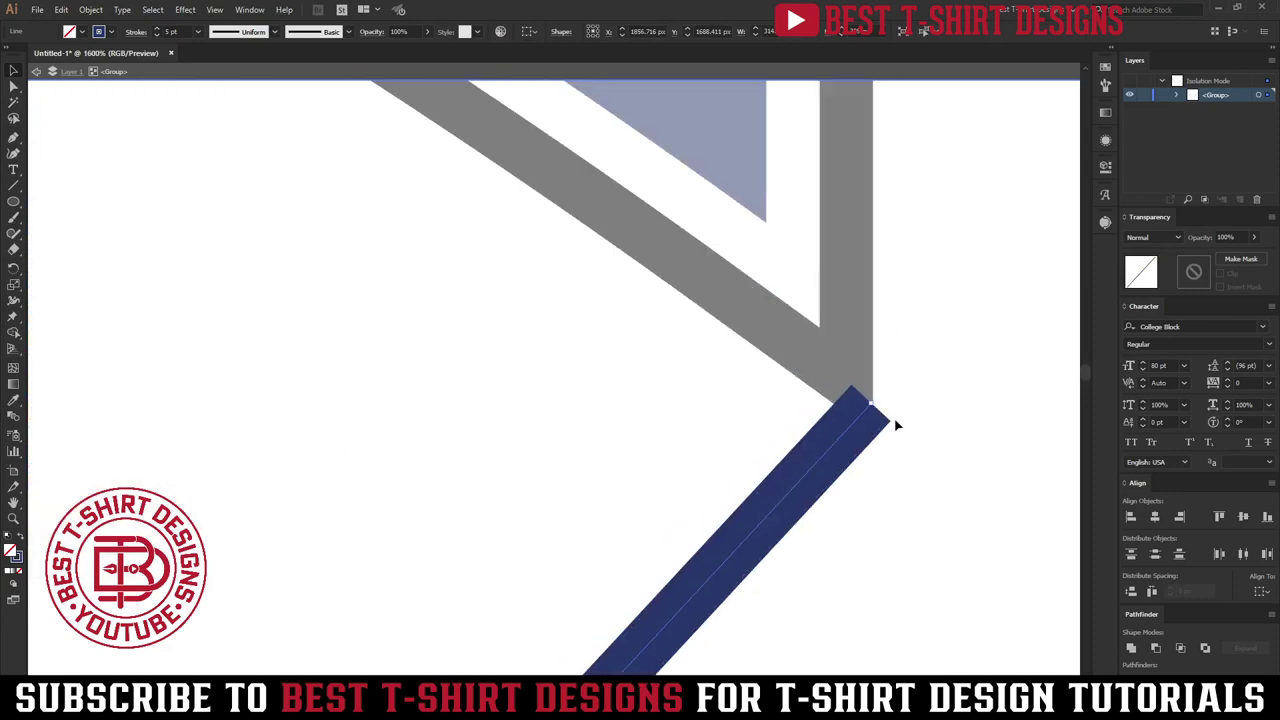
pyautogui.press('Left')
pyautogui.press('Left')
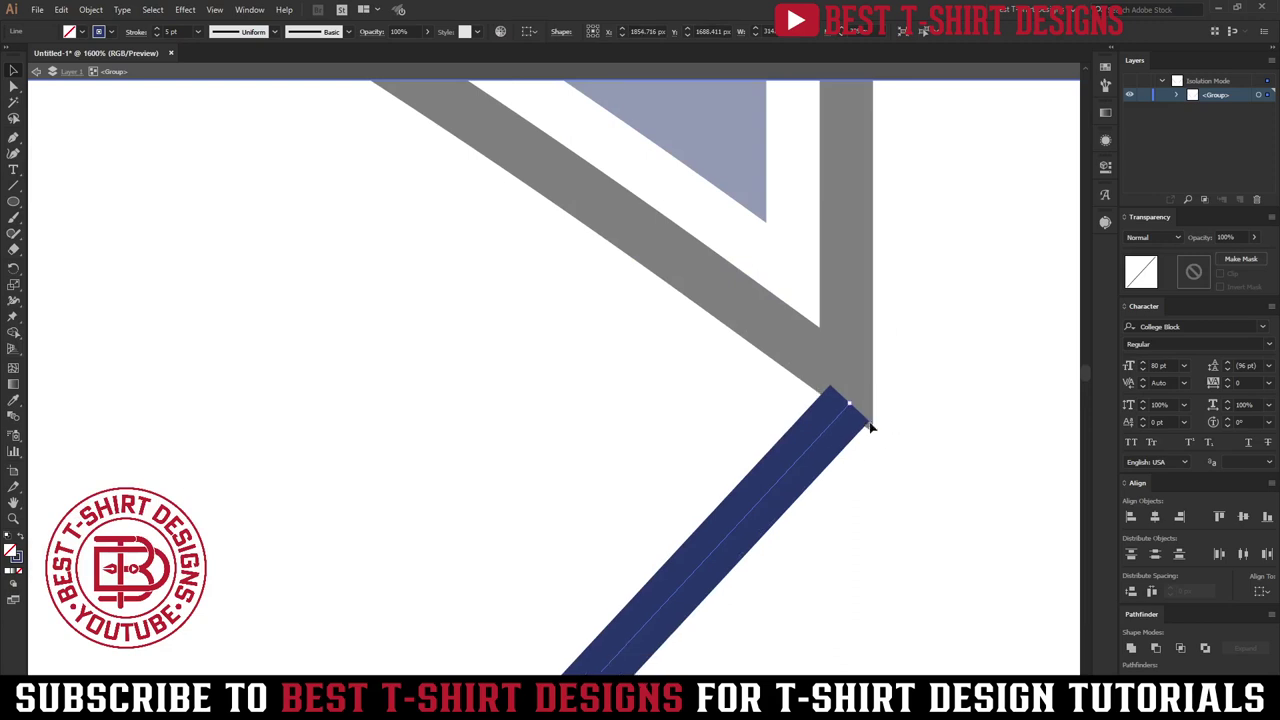
# Nudge the left line so its upper end meets the lower corner of the B's outline, and exit group isolation.
pyautogui.scroll(-8, 866, 425)
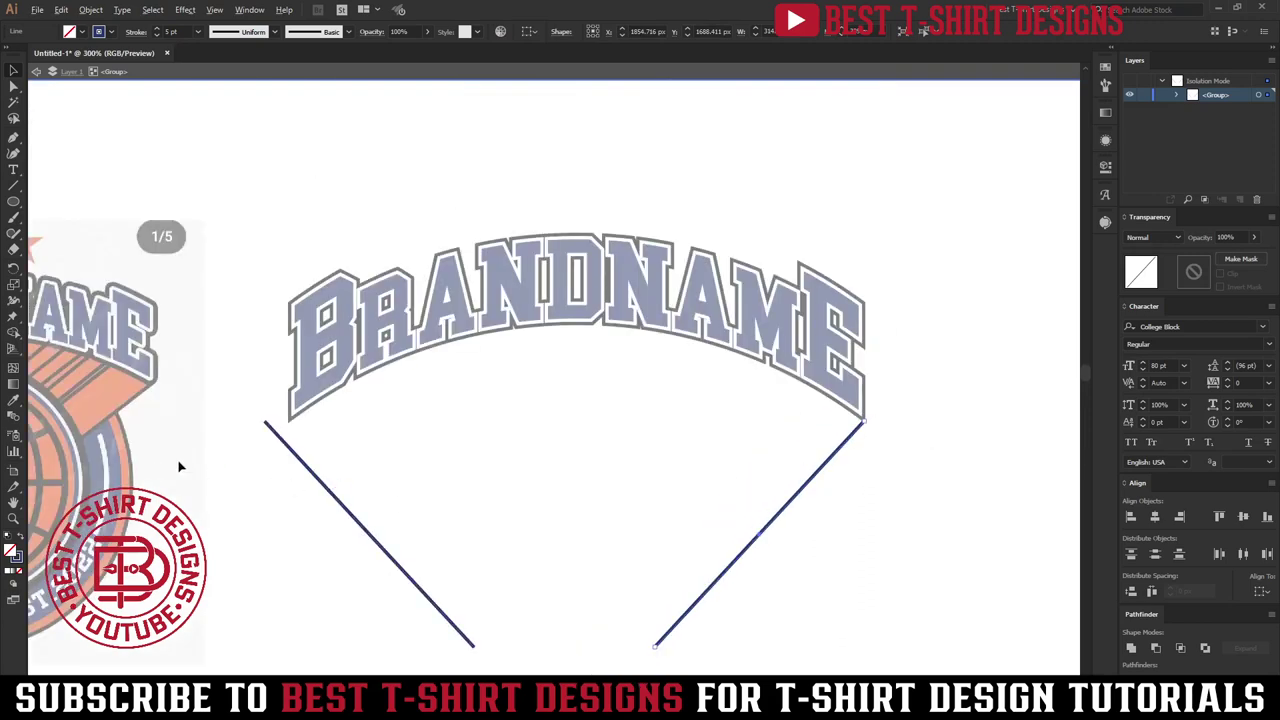
pyautogui.scroll(4, 180, 466)
pyautogui.hscroll(-3, 760, 527)
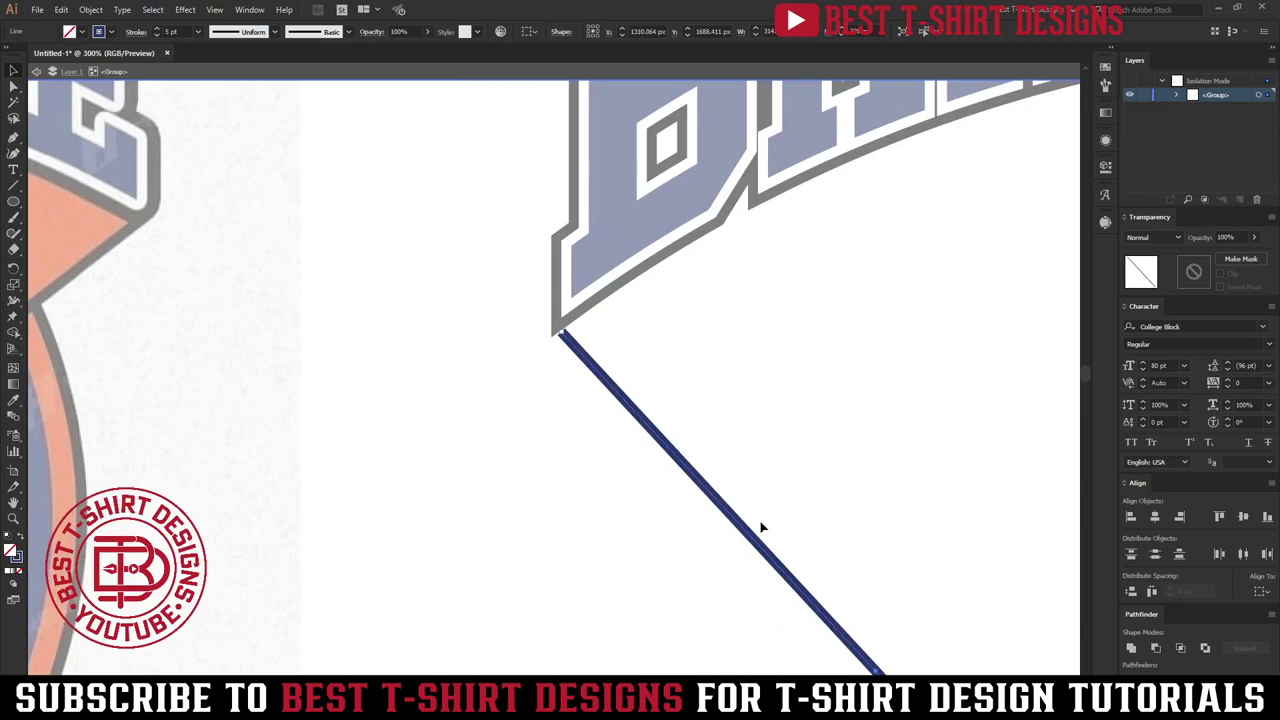
pyautogui.press('Left')
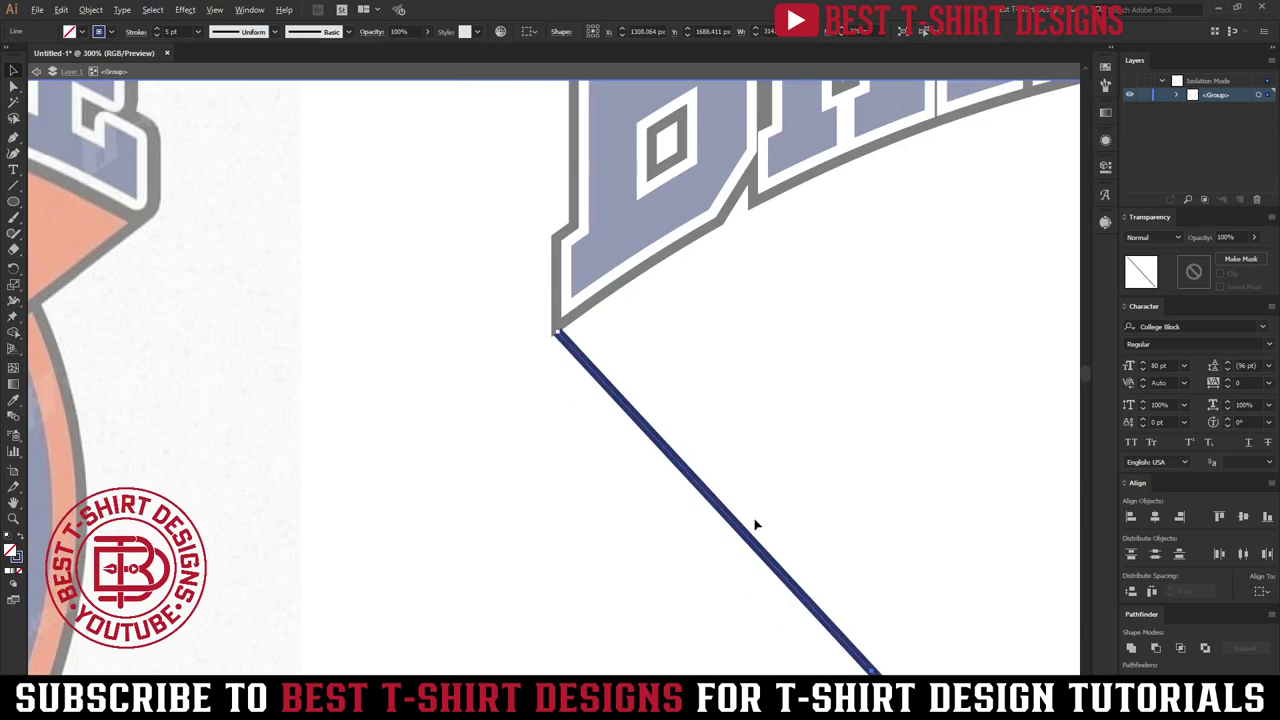
pyautogui.scroll(2, 583, 331)
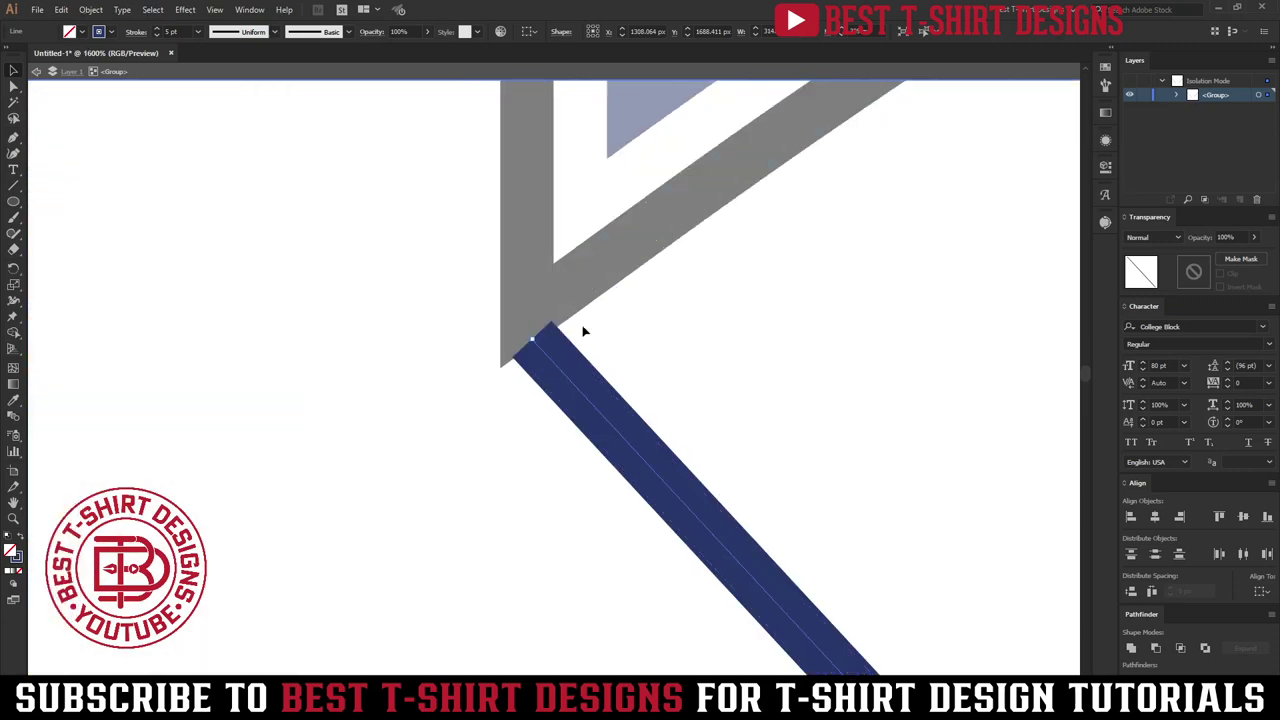
pyautogui.scroll(-3, 377, 303)
pyautogui.doubleClick(359, 310)
pyautogui.scroll(-5, 355, 307)
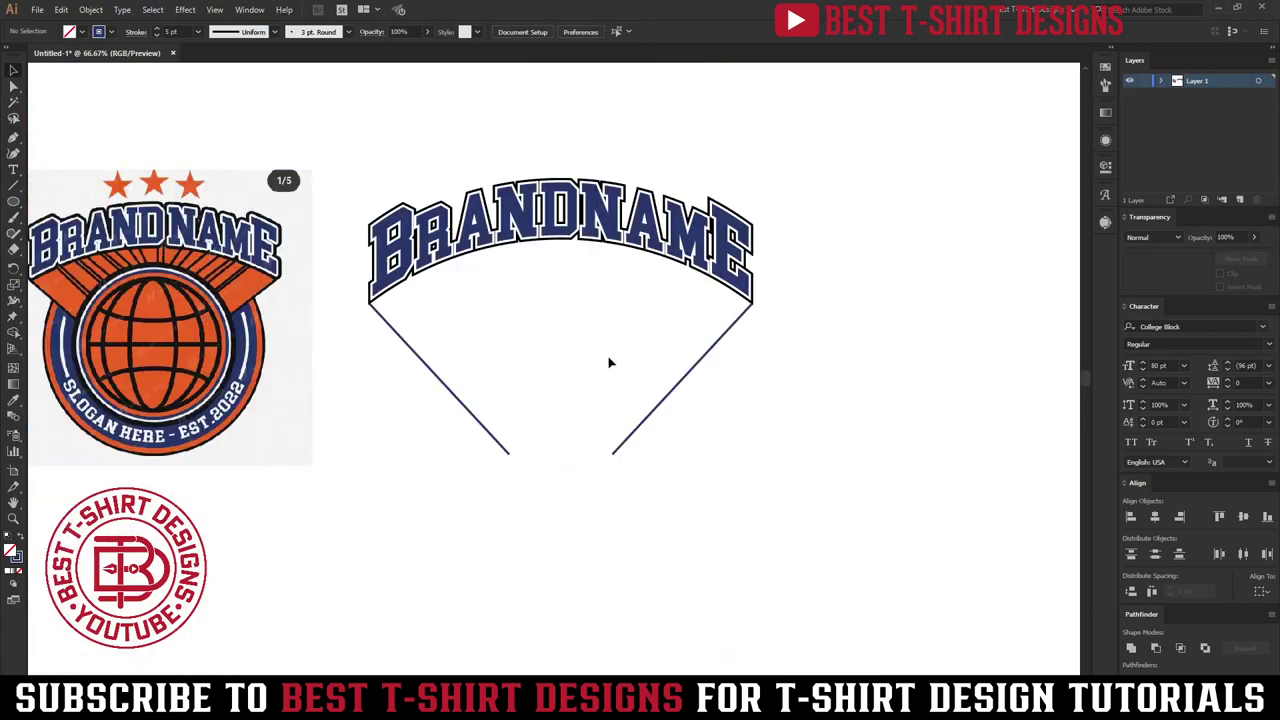
# Draw an ellipse about 682 by 392 px across the lower ends of the lines and centre it horizontally with them.
pyautogui.scroll(2, 610, 363)
pyautogui.scroll(-1, 623, 360)
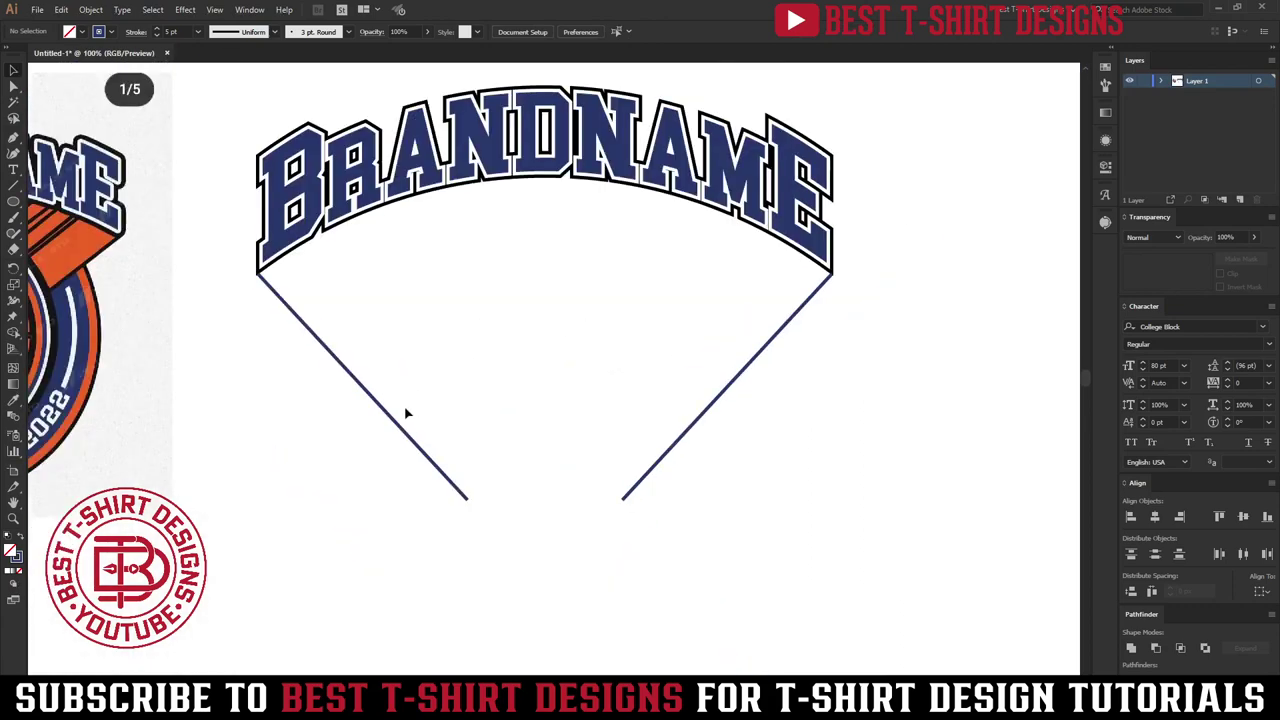
pyautogui.click(13, 201)
pyautogui.moveTo(312, 380); pyautogui.dragTo(767, 641)
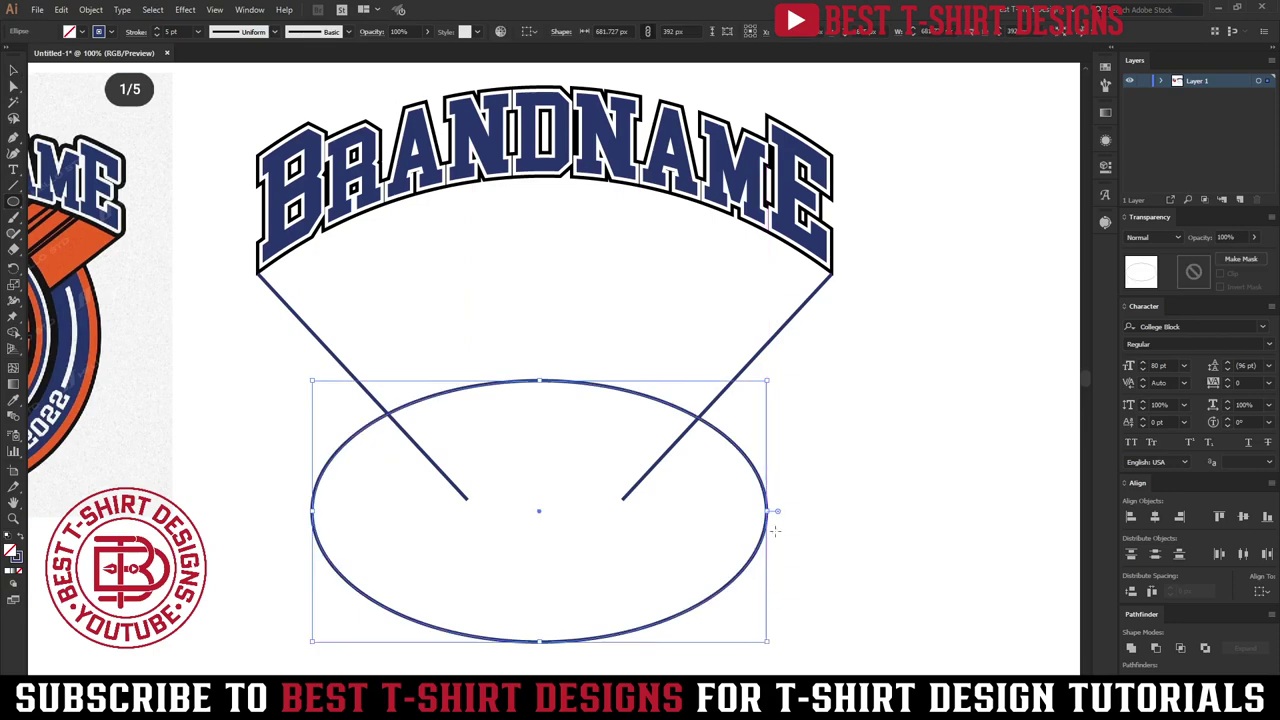
pyautogui.press('v')
pyautogui.keyDown('shift'); pyautogui.click(713, 410); pyautogui.keyUp('shift')
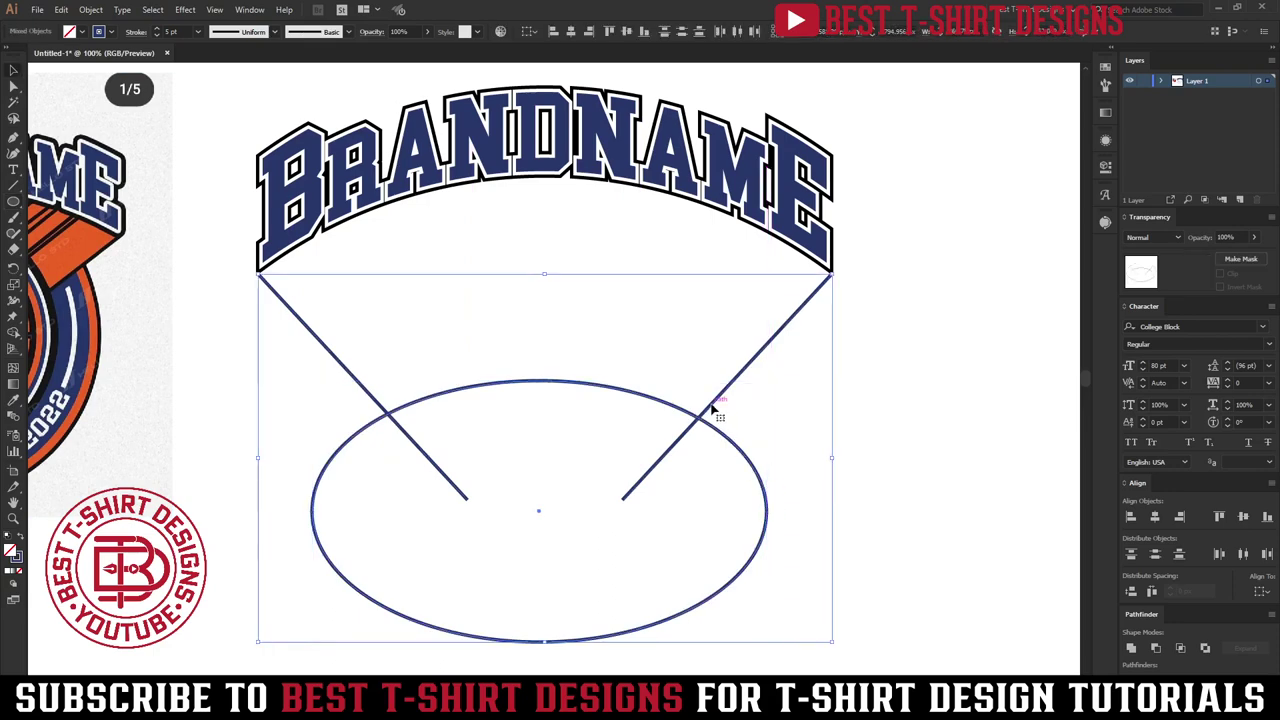
pyautogui.click(570, 31)
pyautogui.click(764, 421)
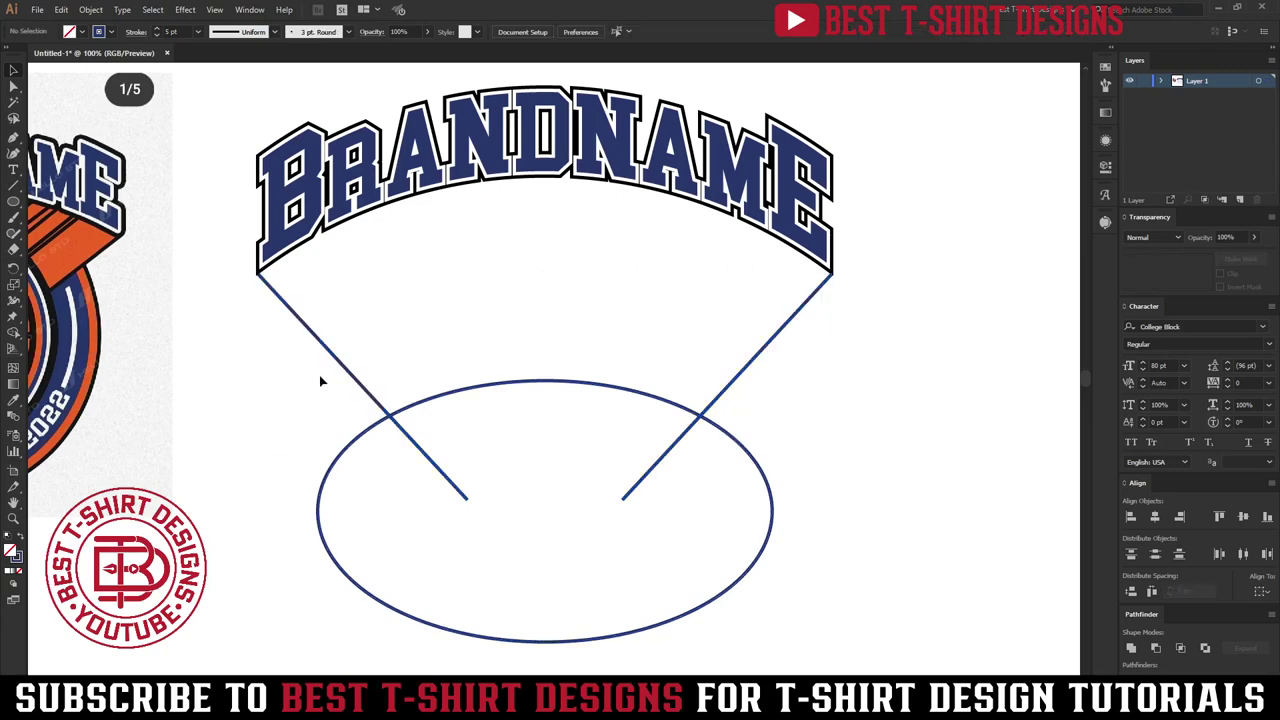
# Remove the ellipse's lower part and the line ends inside it with the Shape Builder, keeping only the upper arc between the lines.
pyautogui.moveTo(293, 380); pyautogui.dragTo(813, 517)
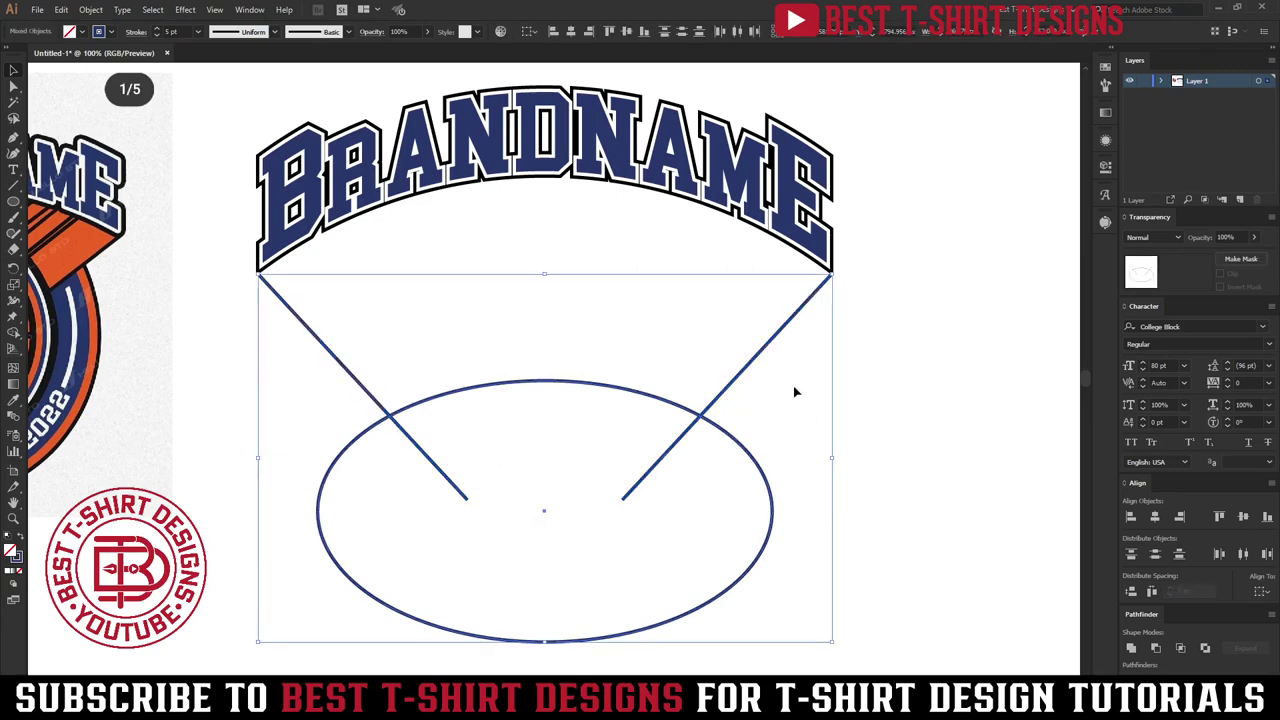
pyautogui.click(762, 358)
pyautogui.moveTo(237, 382); pyautogui.dragTo(882, 549)
pyautogui.hotkey('shift', 'm')
pyautogui.keyDown('alt'); pyautogui.click(729, 586); pyautogui.keyUp('alt')
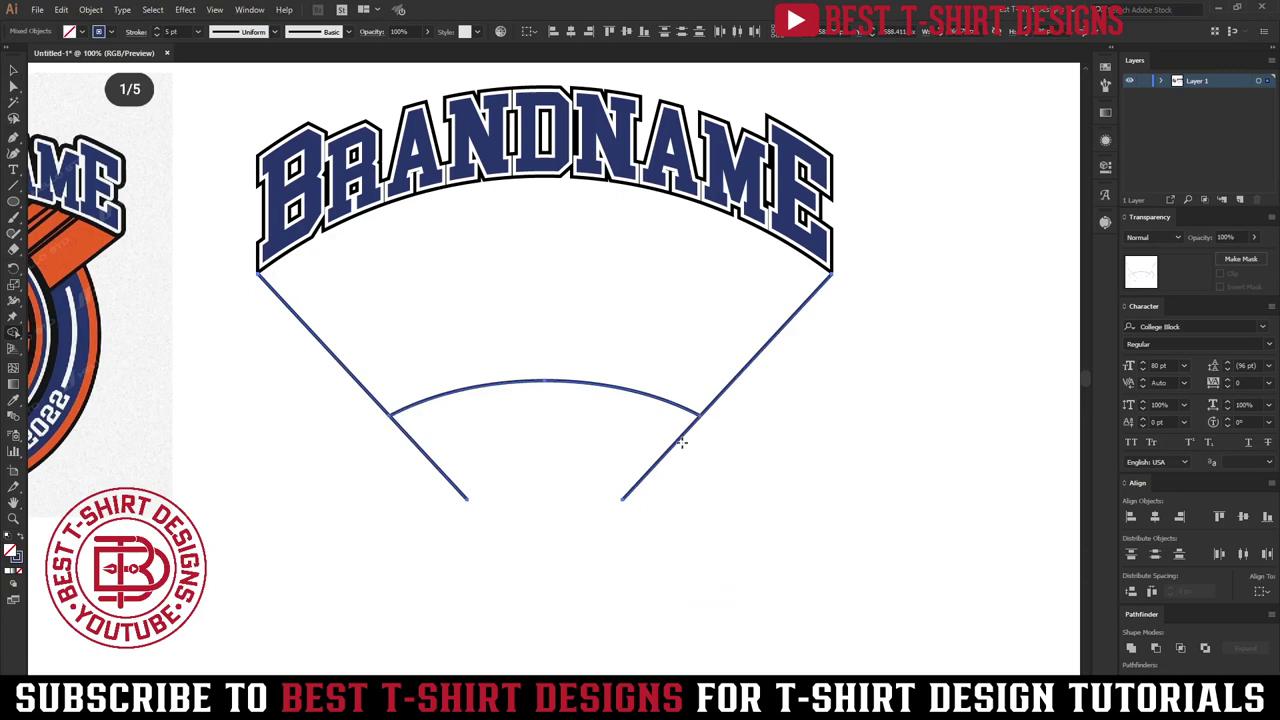
pyautogui.keyDown('alt'); pyautogui.click(681, 442); pyautogui.keyUp('alt')
pyautogui.keyDown('alt'); pyautogui.click(455, 485); pyautogui.keyUp('alt')
pyautogui.press('v')
pyautogui.click(757, 435)
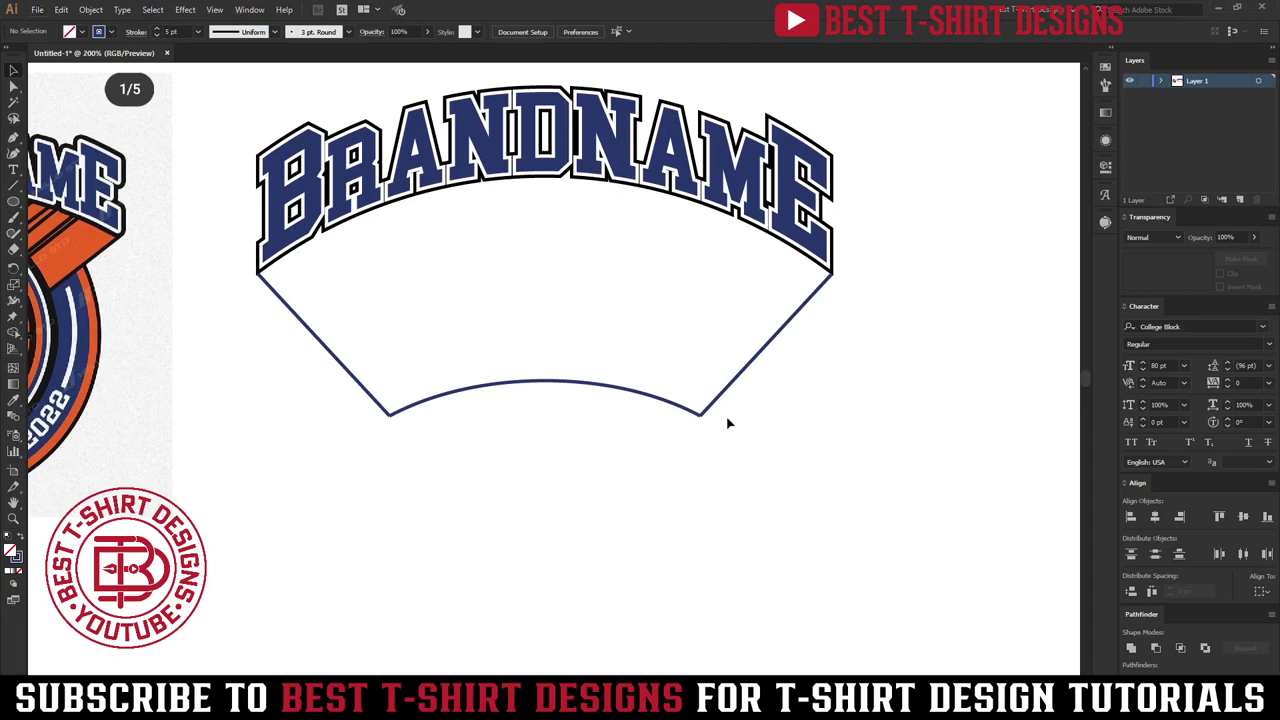
# Join the open ends of the arc and the right line at the fan outline's lower right corner.
pyautogui.scroll(6, 728, 423)
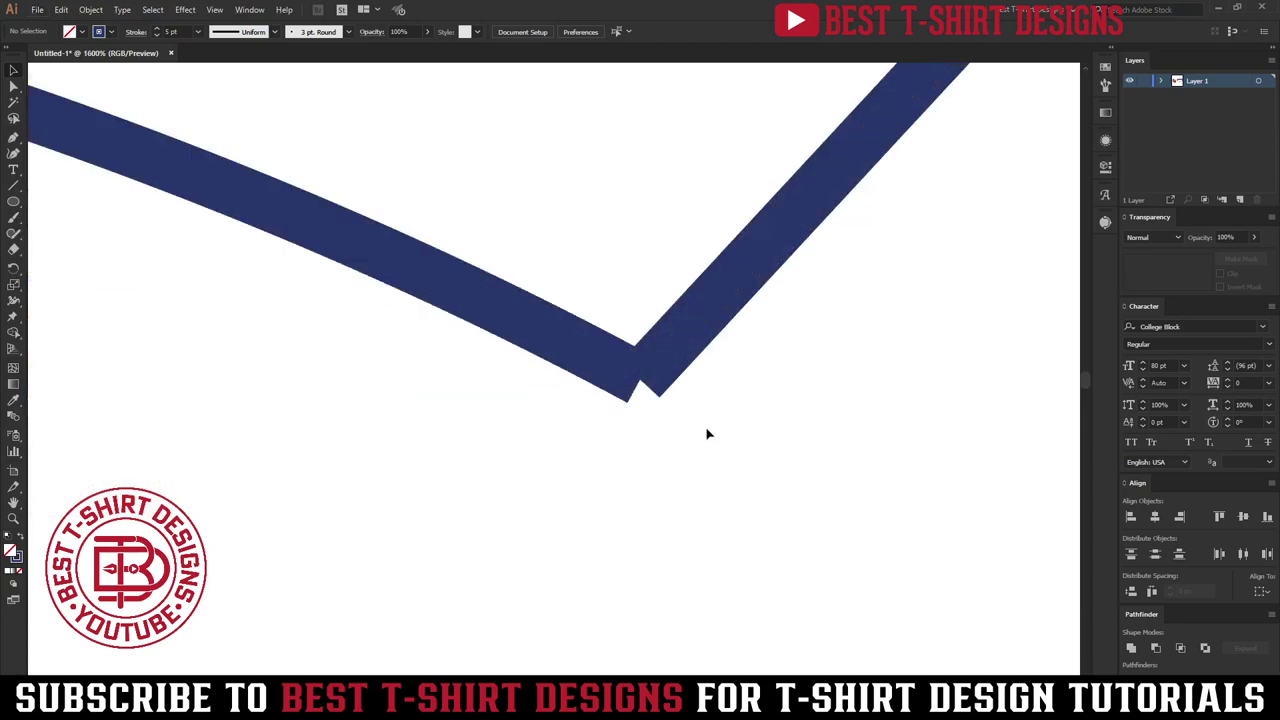
pyautogui.press('a')
pyautogui.moveTo(711, 462); pyautogui.dragTo(588, 312)
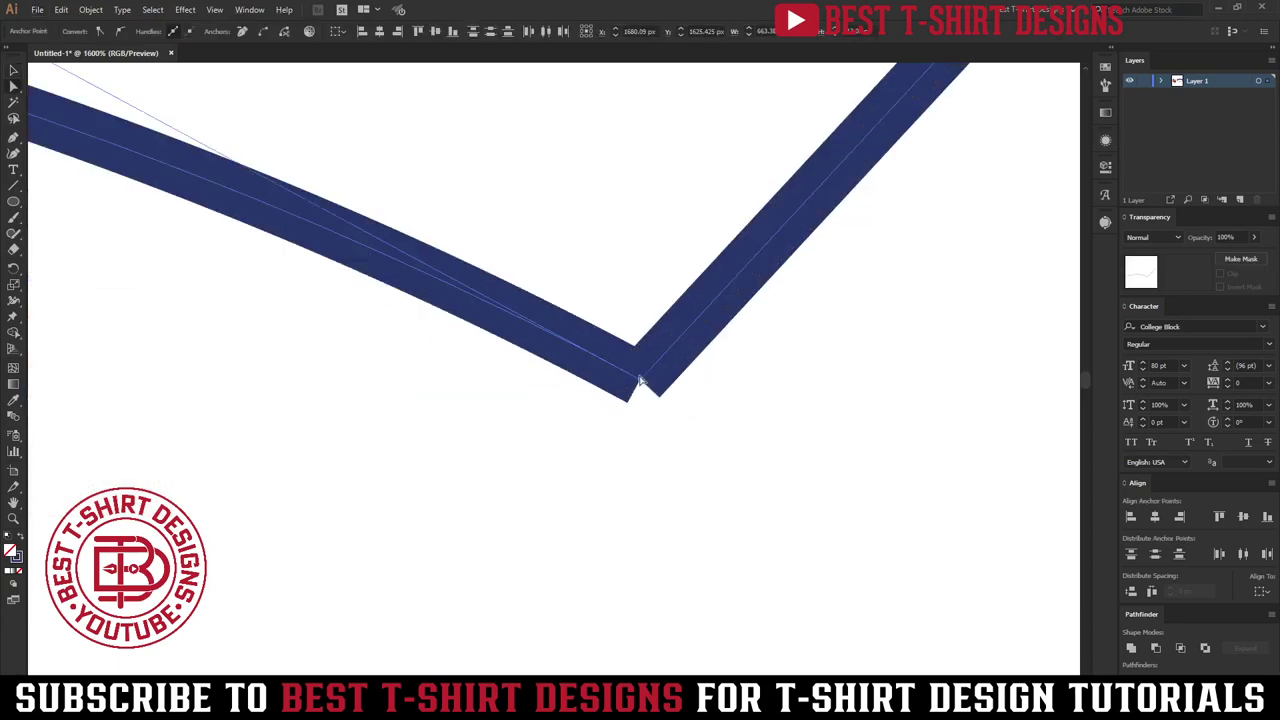
pyautogui.rightClick(642, 381)
pyautogui.click(675, 472)
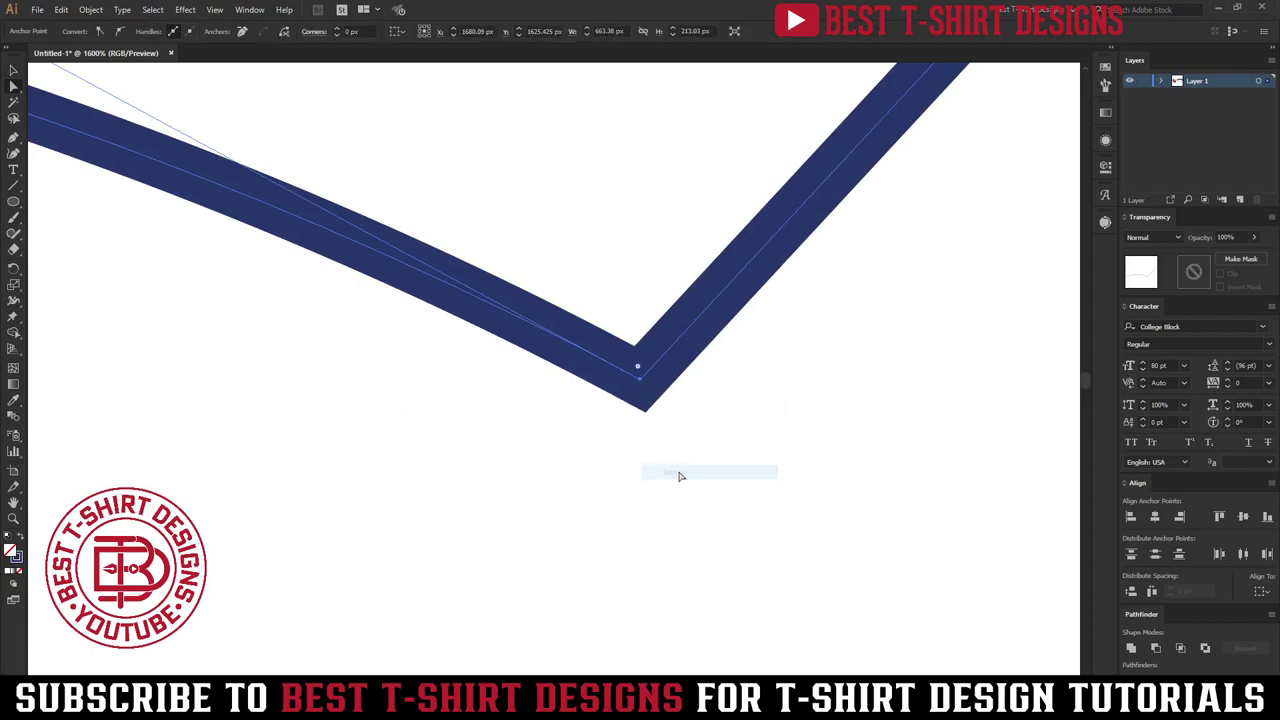
pyautogui.click(680, 474)
pyautogui.scroll(-7, 770, 388)
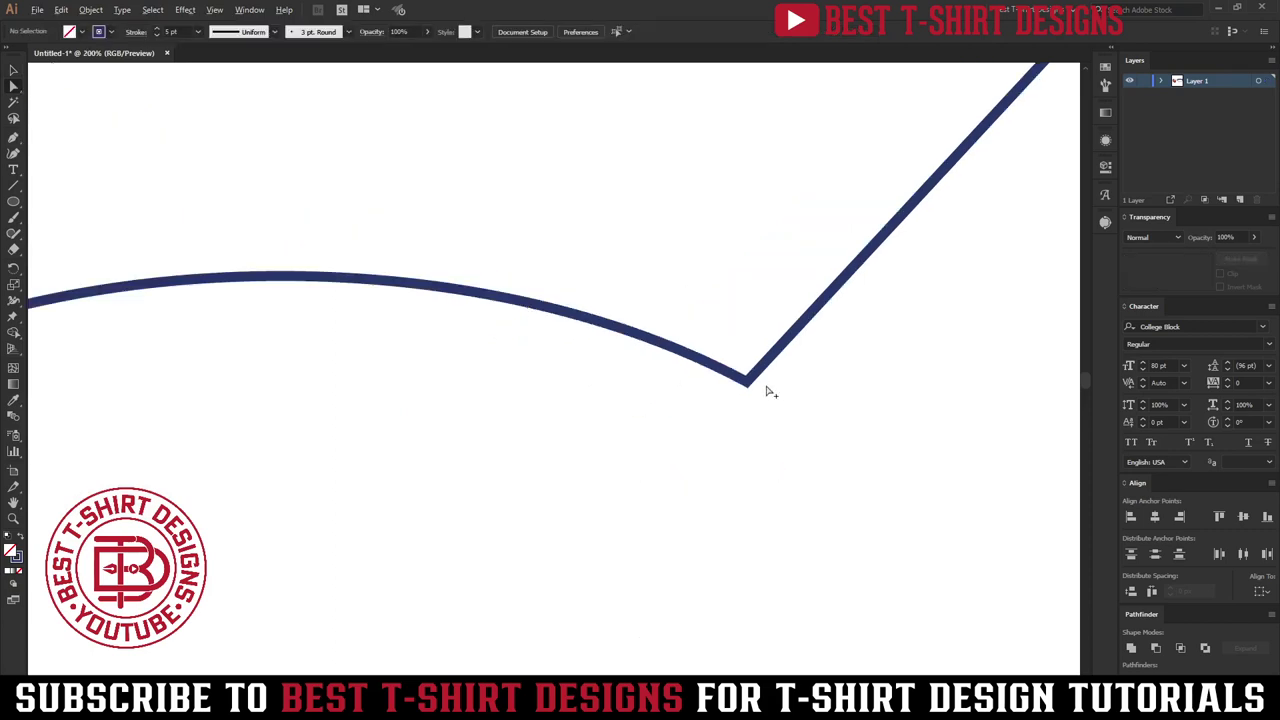
# Join the open ends of the arc and the left line at the fan outline's lower left corner.
pyautogui.scroll(5, 292, 382)
pyautogui.moveTo(316, 450); pyautogui.dragTo(232, 390)
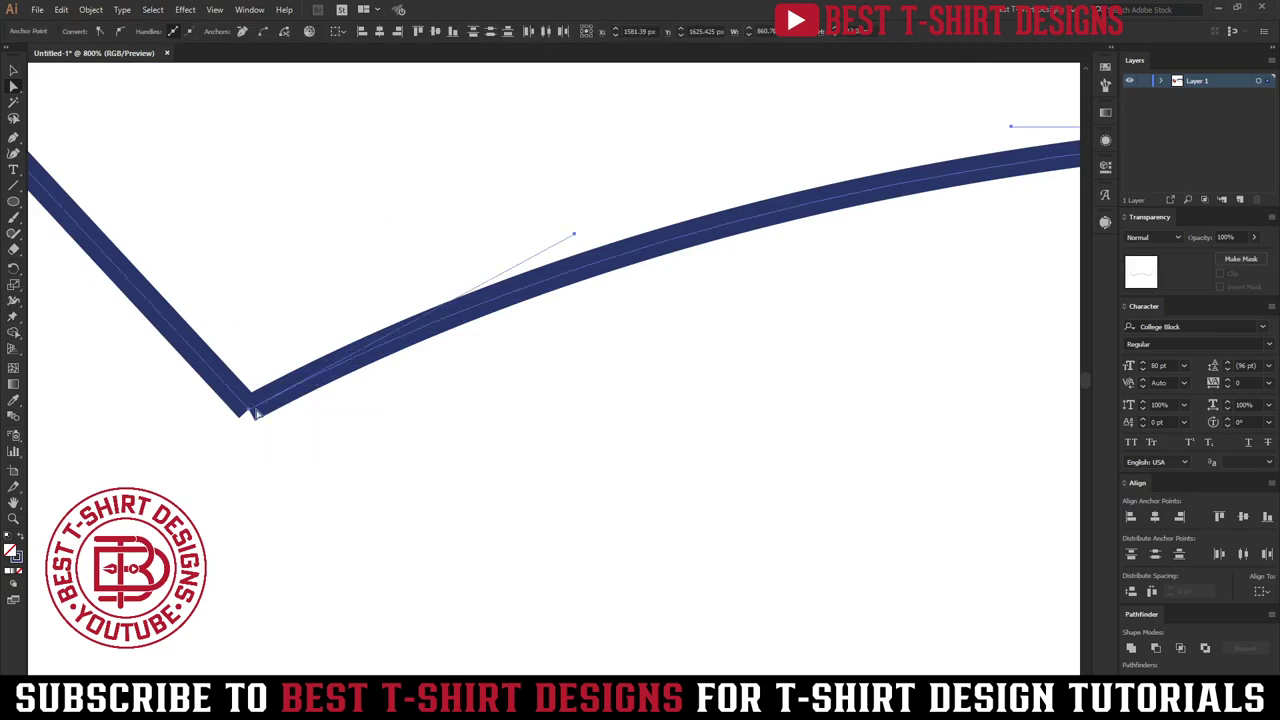
pyautogui.rightClick(255, 409)
pyautogui.click(293, 506)
pyautogui.click(403, 437)
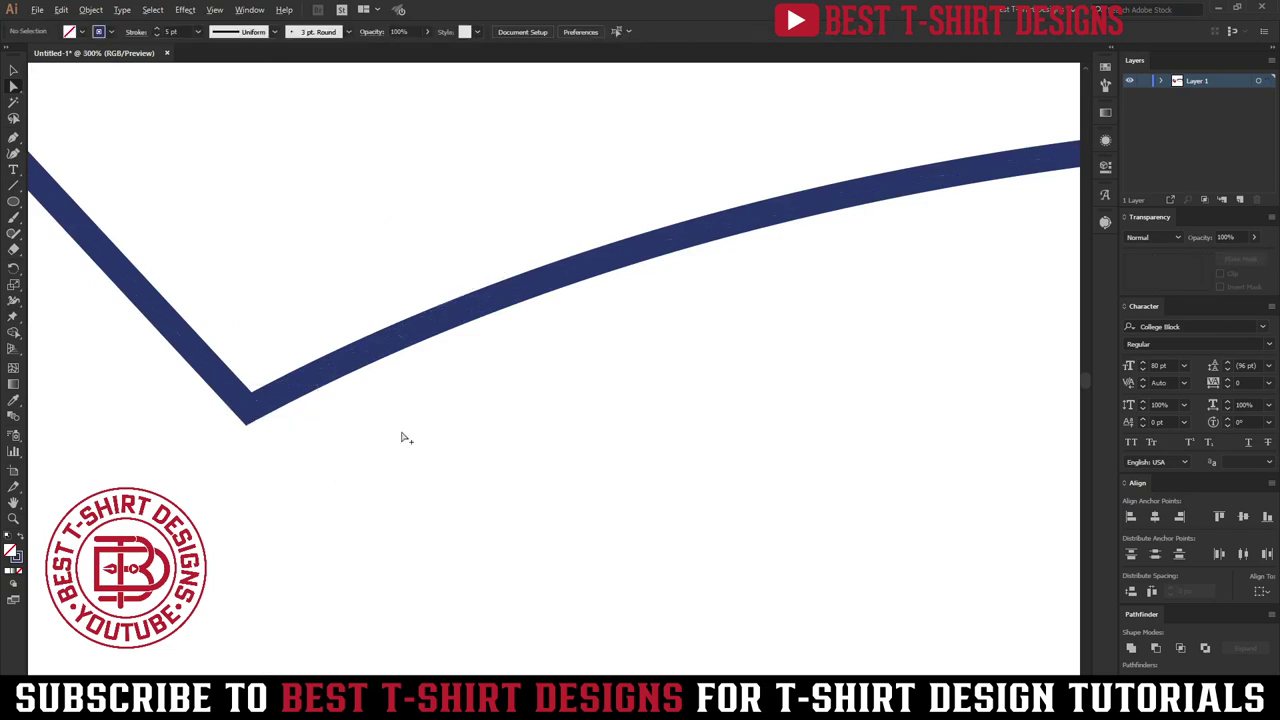
pyautogui.scroll(-7, 403, 437)
pyautogui.scroll(-1, 405, 437)
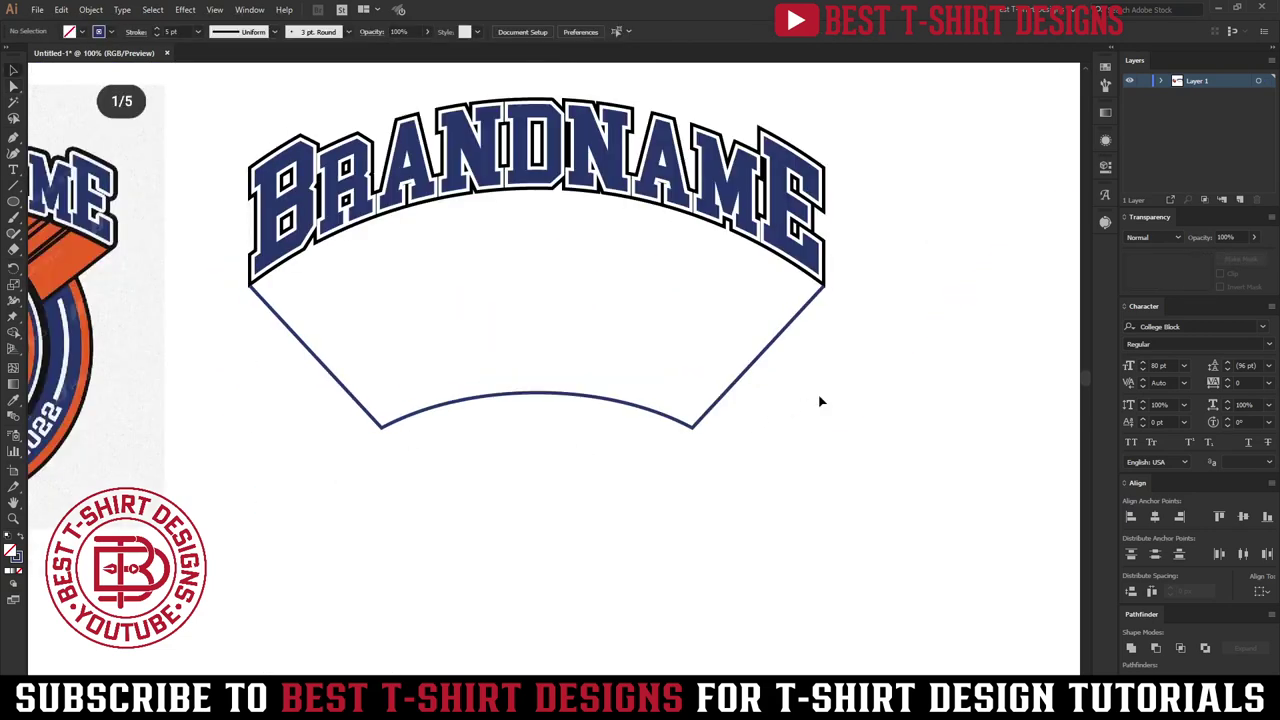
# Examine how the ray lines run between the lettering and the globe in the reference badge, and compare with the fan outline.
pyautogui.scroll(2, 588, 254)
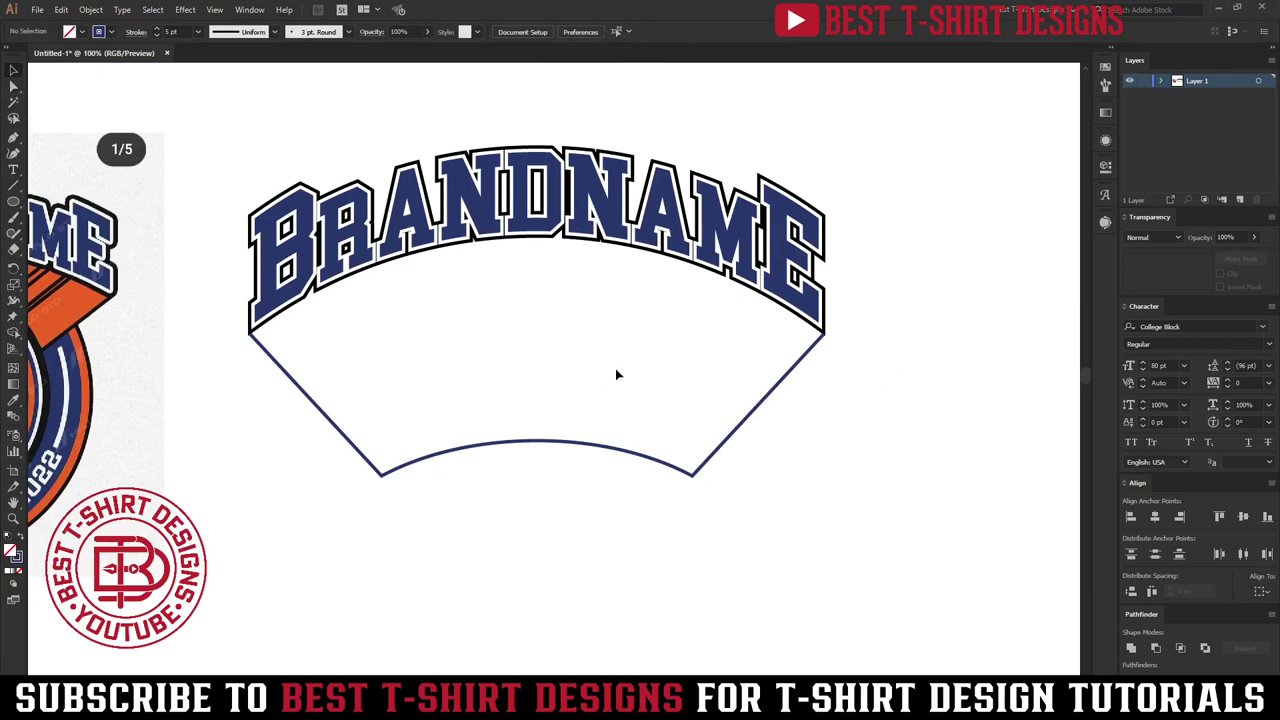
pyautogui.scroll(-1, 615, 368)
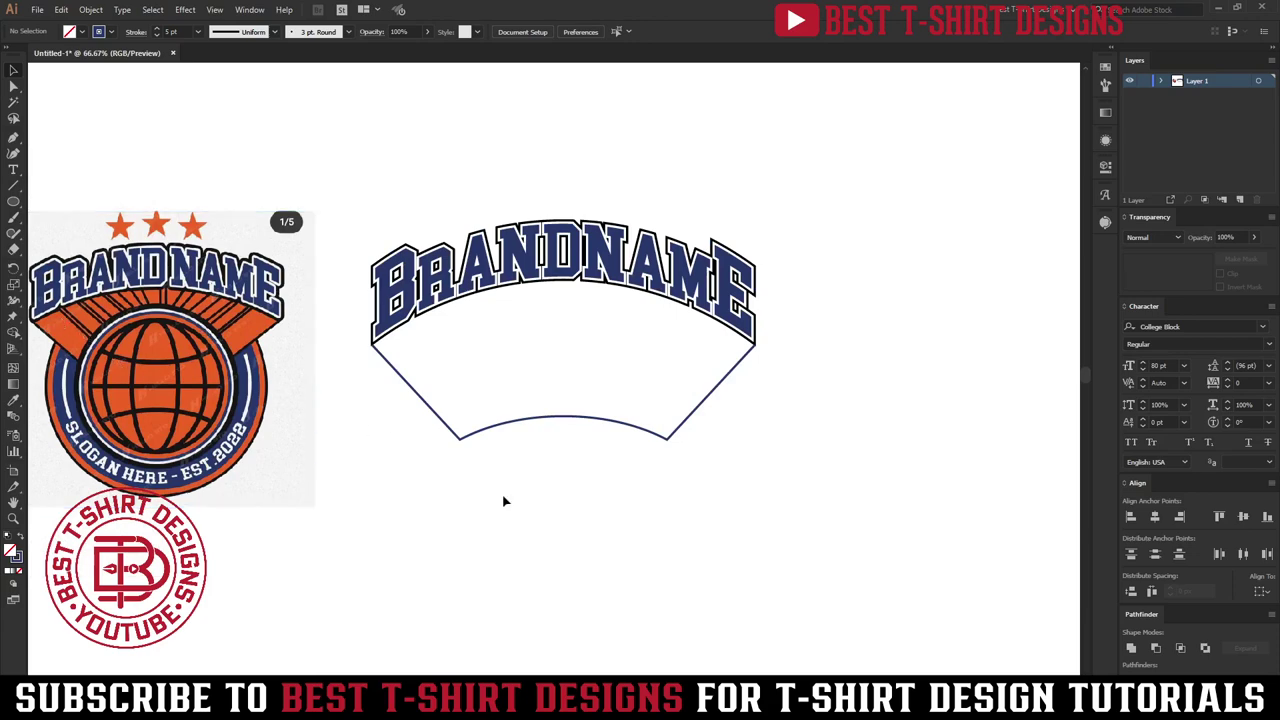
pyautogui.moveTo(502, 498); pyautogui.dragTo(528, 491)
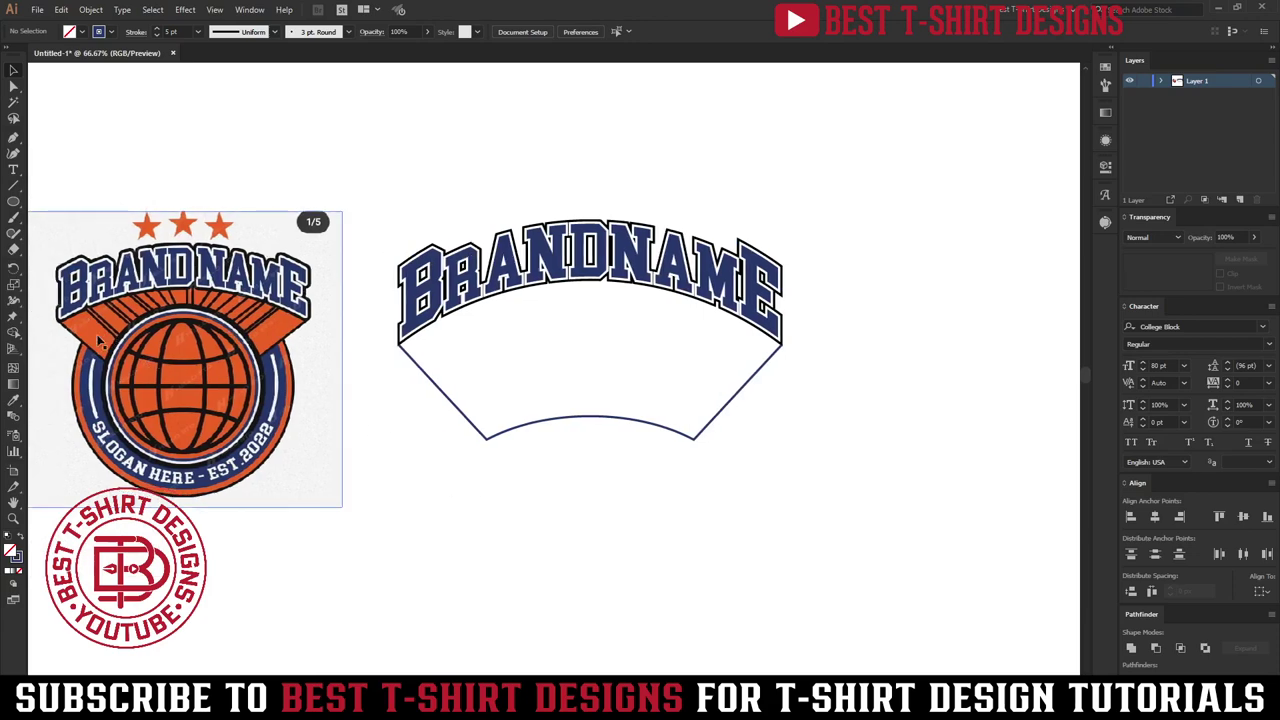
pyautogui.moveTo(100, 340); pyautogui.dragTo(347, 355)
pyautogui.scroll(2, 347, 355)
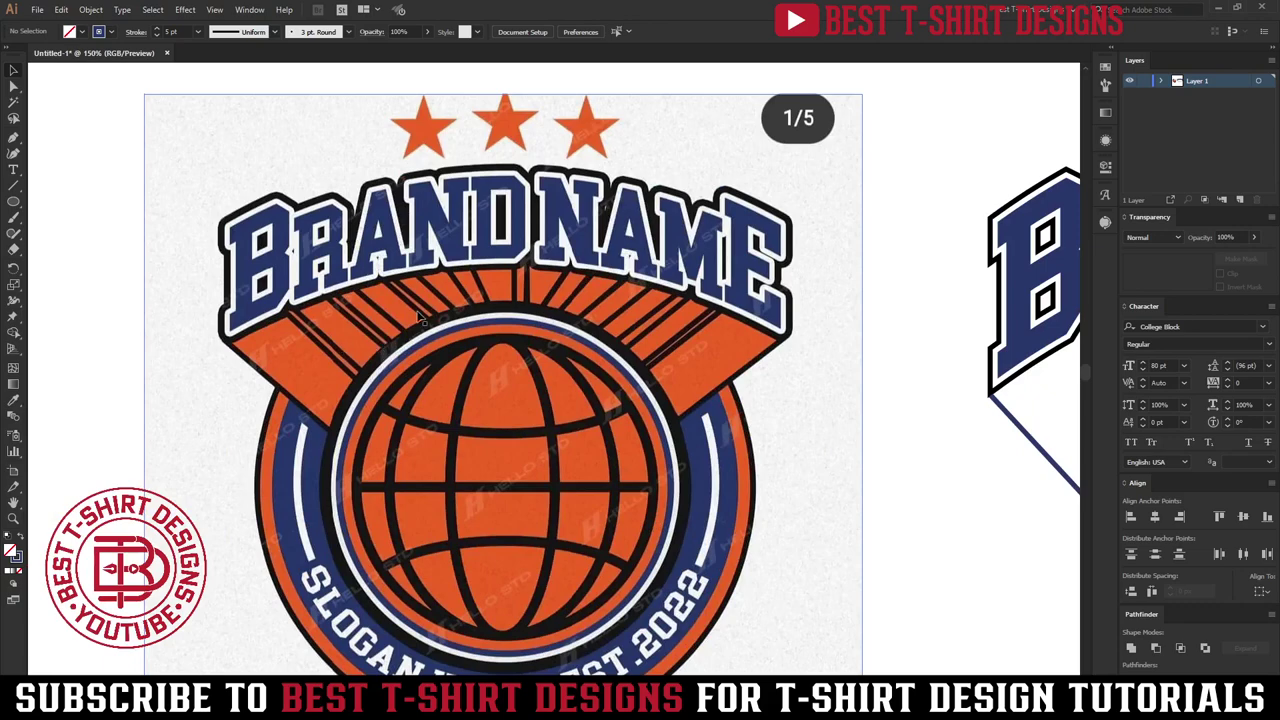
pyautogui.scroll(1, 335, 340)
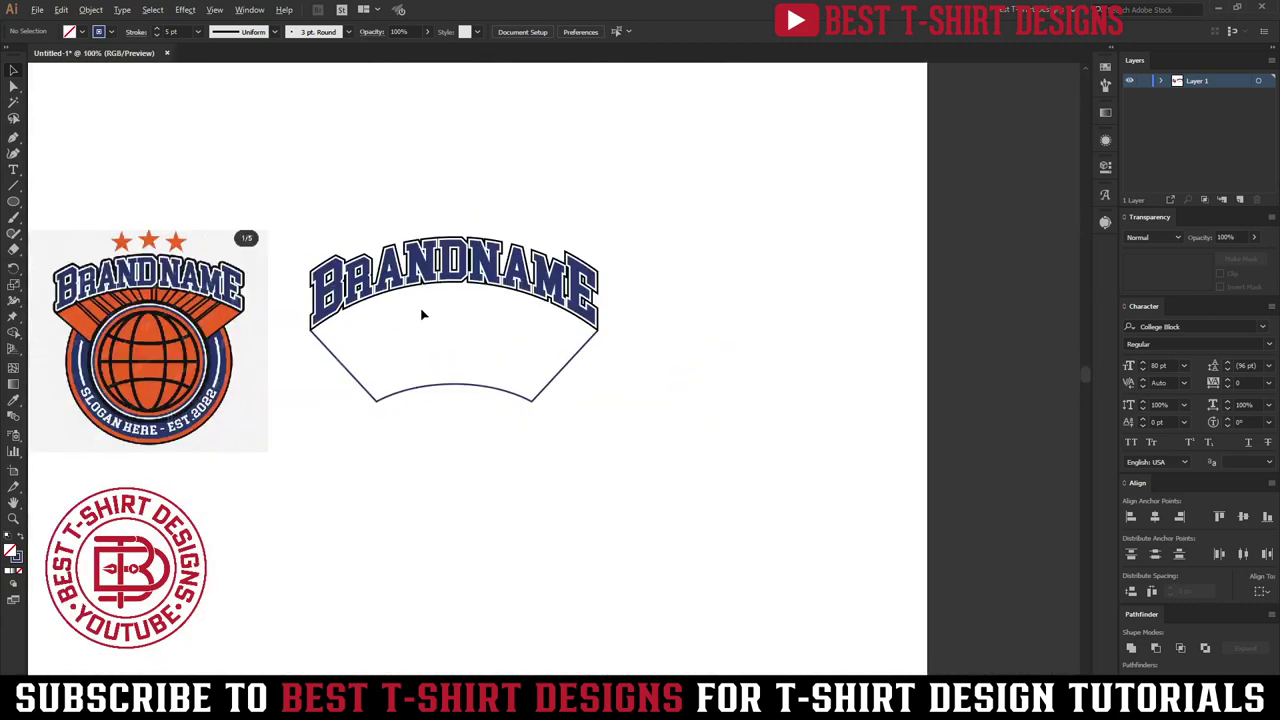
pyautogui.scroll(3, 421, 315)
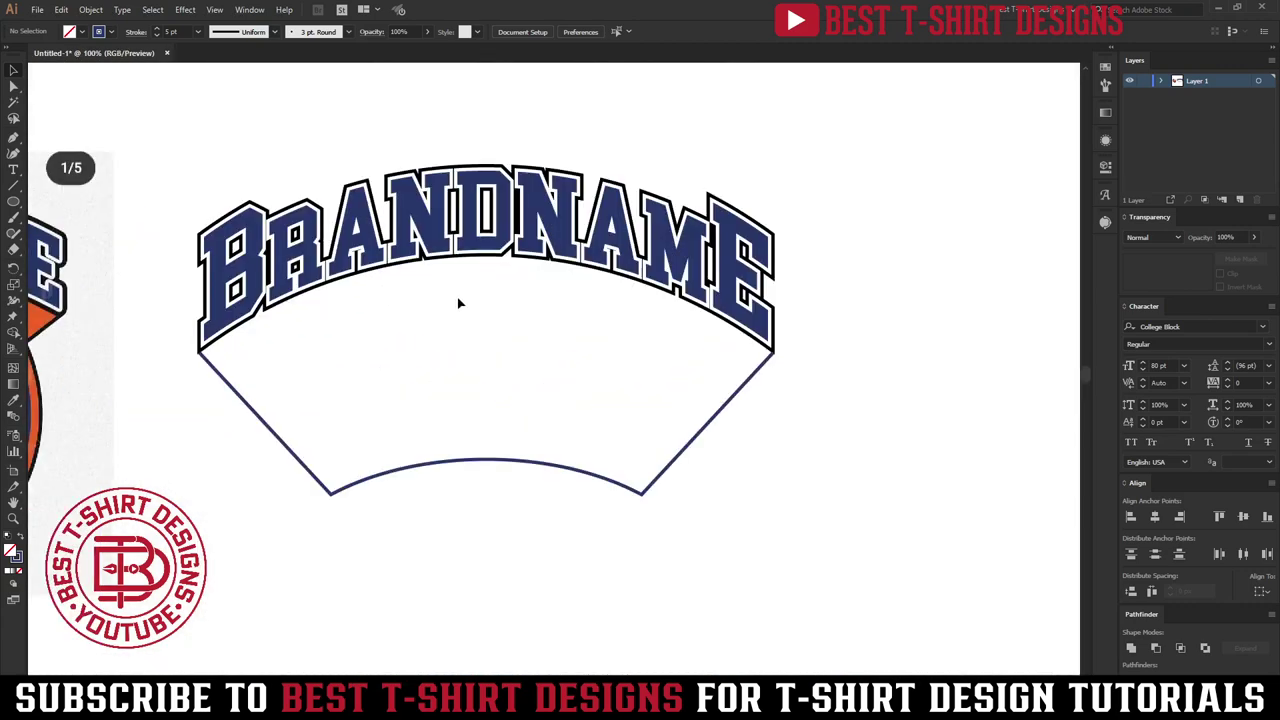
pyautogui.moveTo(480, 432); pyautogui.dragTo(534, 534)
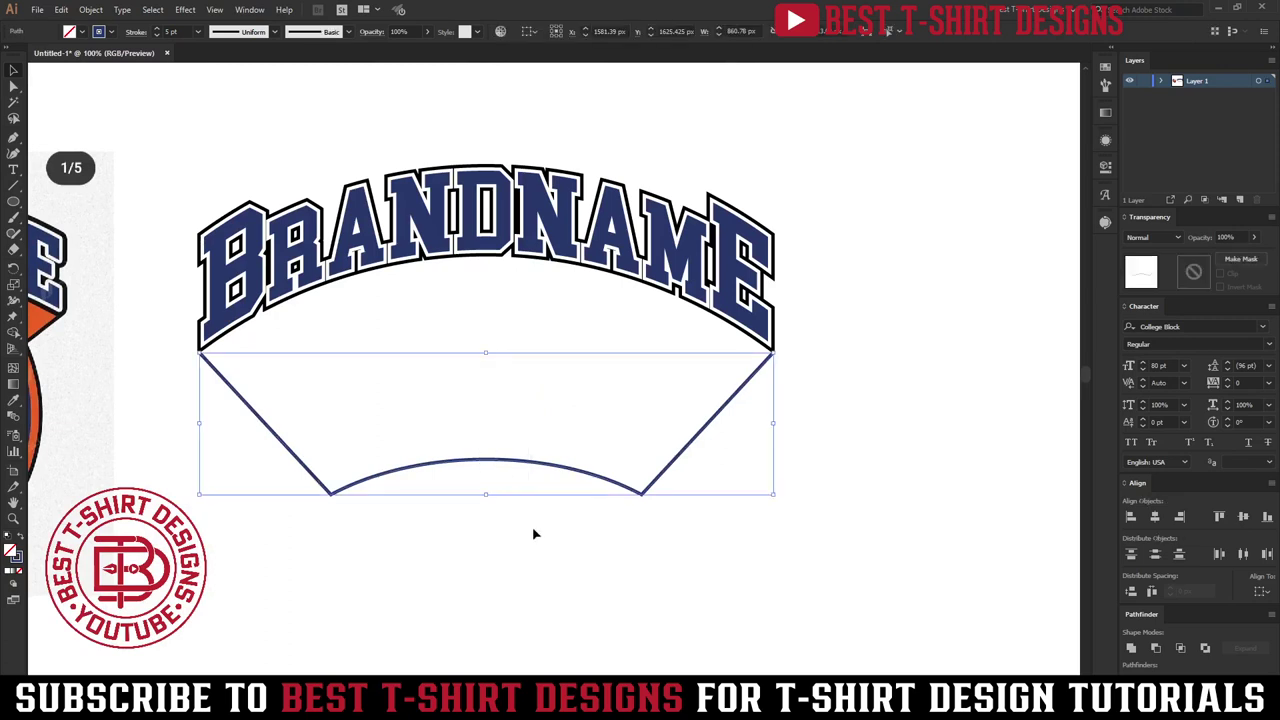
pyautogui.click(353, 320)
# Draw two straight ray lines with the Pen tool, from the B's lower right outline corner and the M–E junction down to the arc.
pyautogui.press('p')
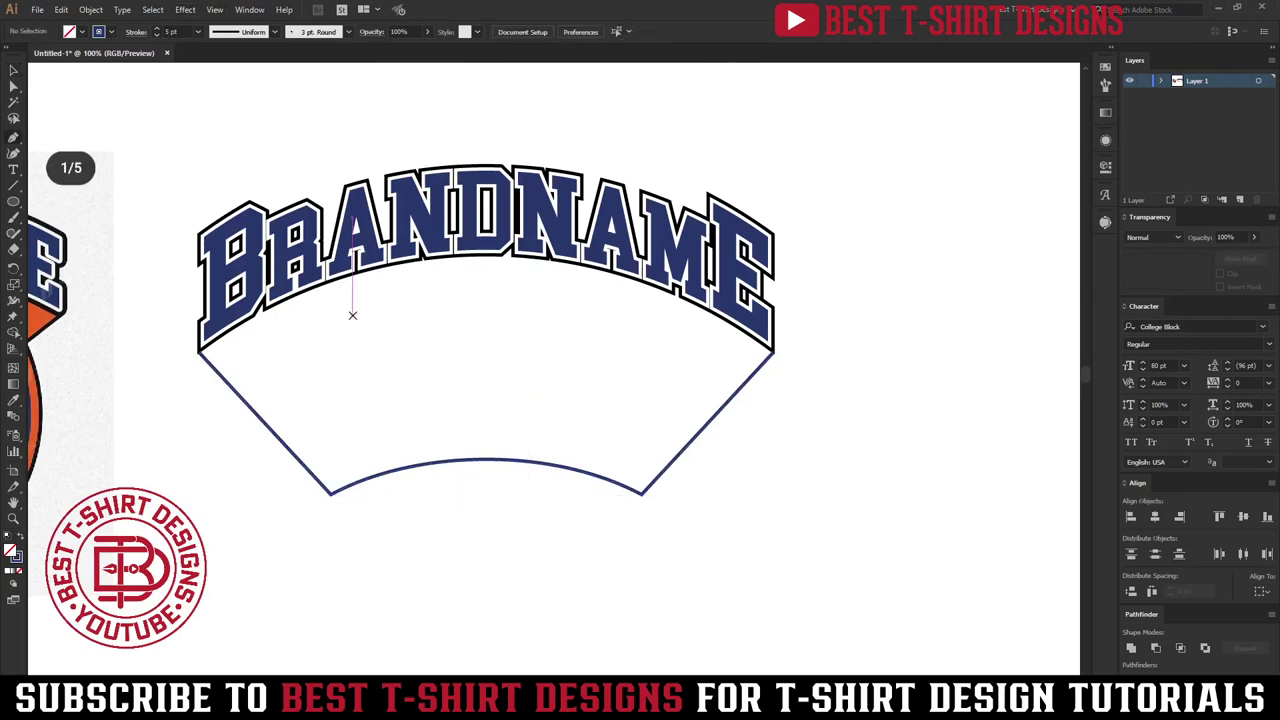
pyautogui.scroll(1, 252, 370)
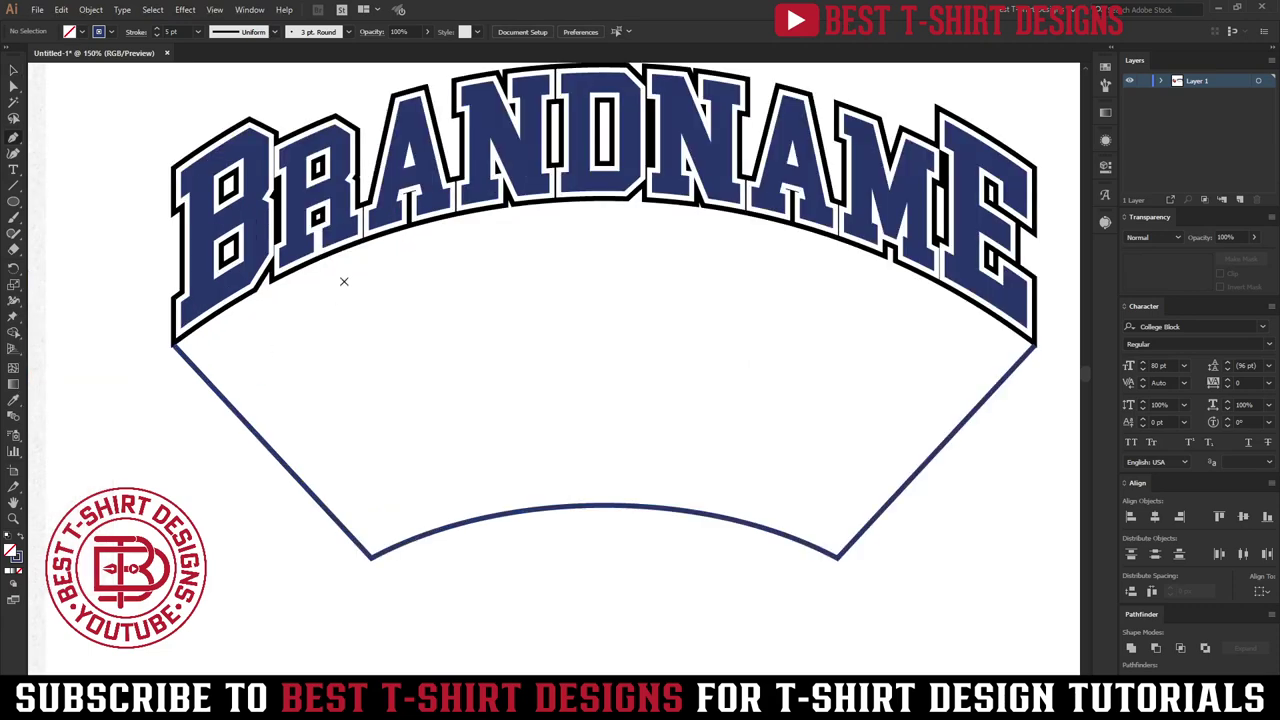
pyautogui.click(255, 288)
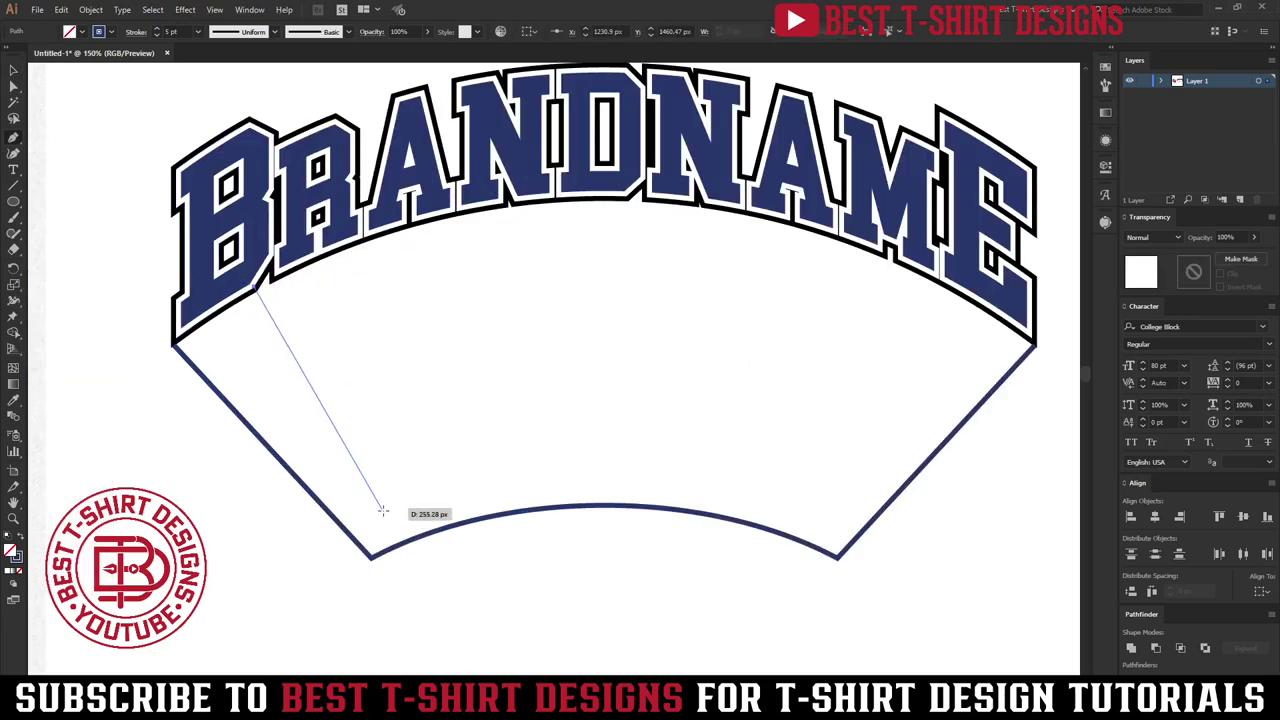
pyautogui.click(408, 540)
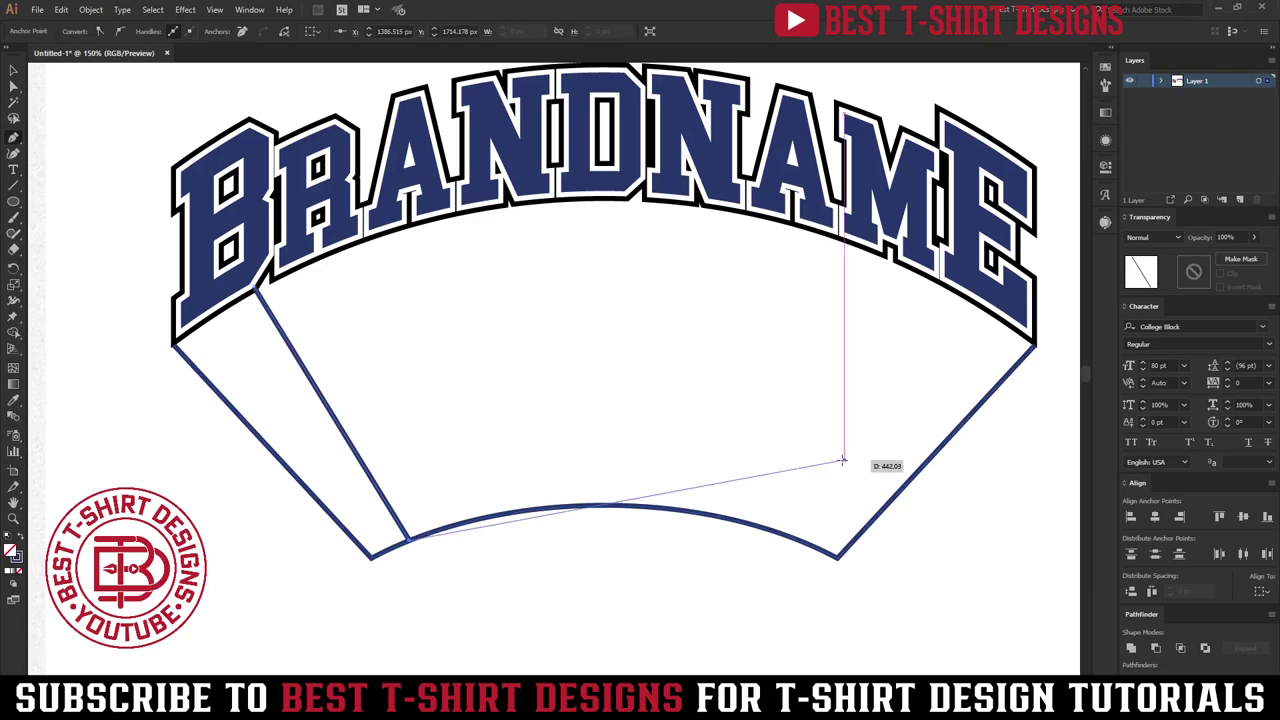
pyautogui.press('Escape')
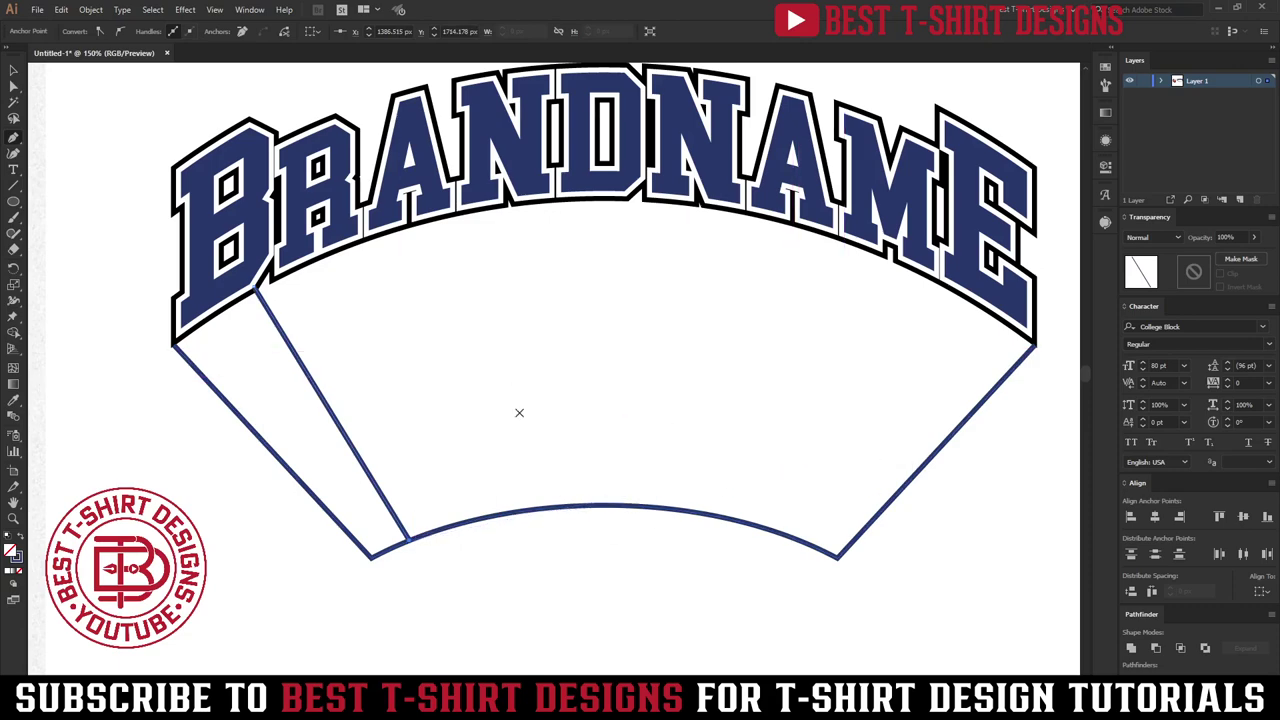
pyautogui.click(942, 285)
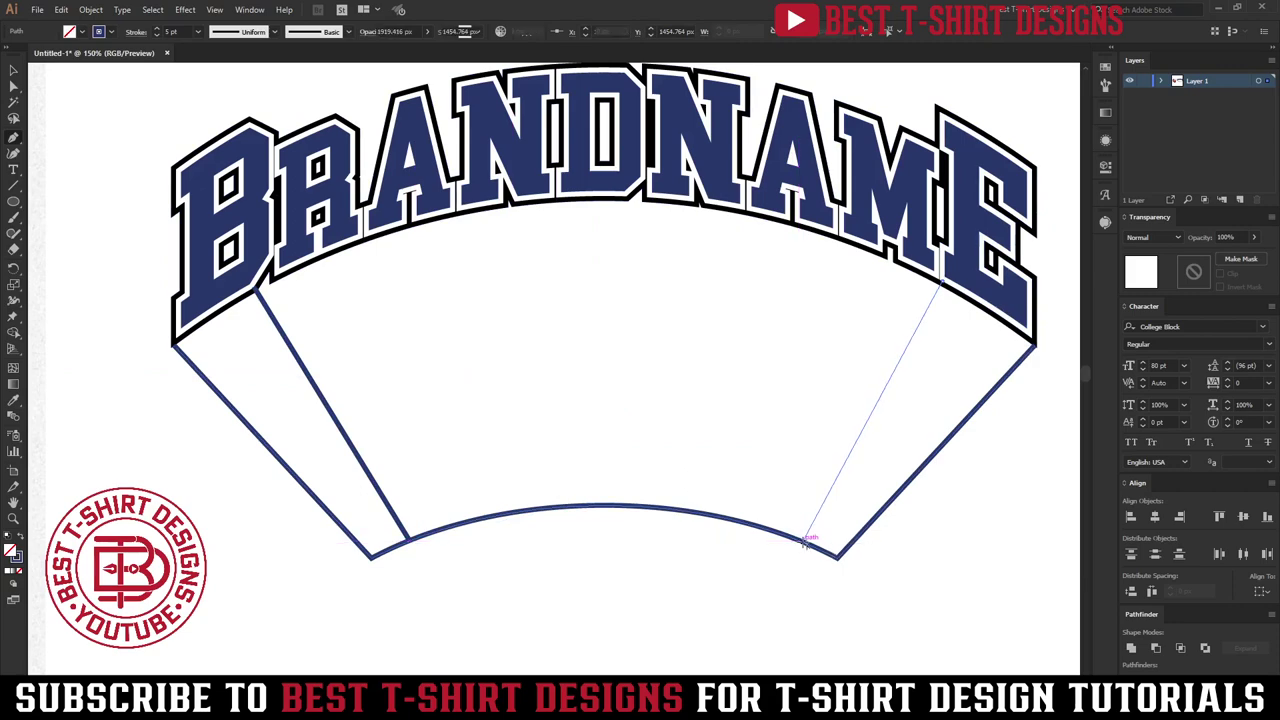
pyautogui.click(802, 540)
pyautogui.press('Escape')
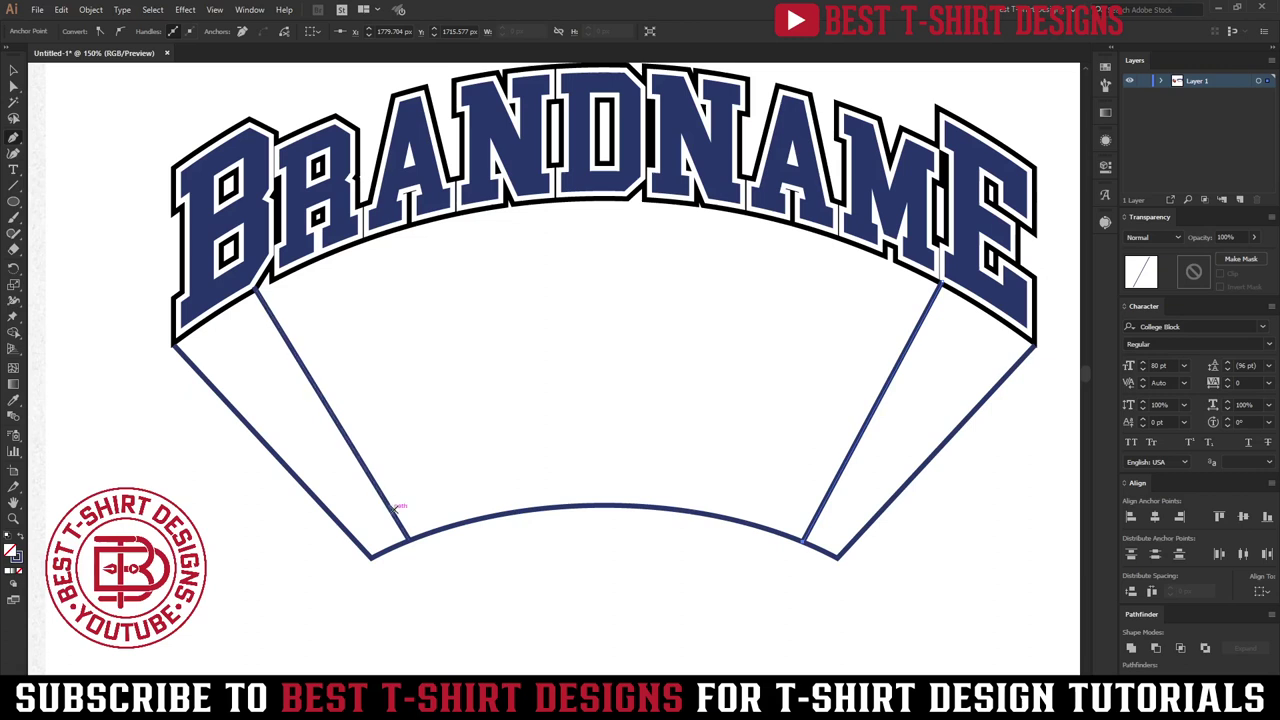
# Shift the lower end of the left ray slightly inward along the arc.
pyautogui.press('a')
pyautogui.click(409, 541)
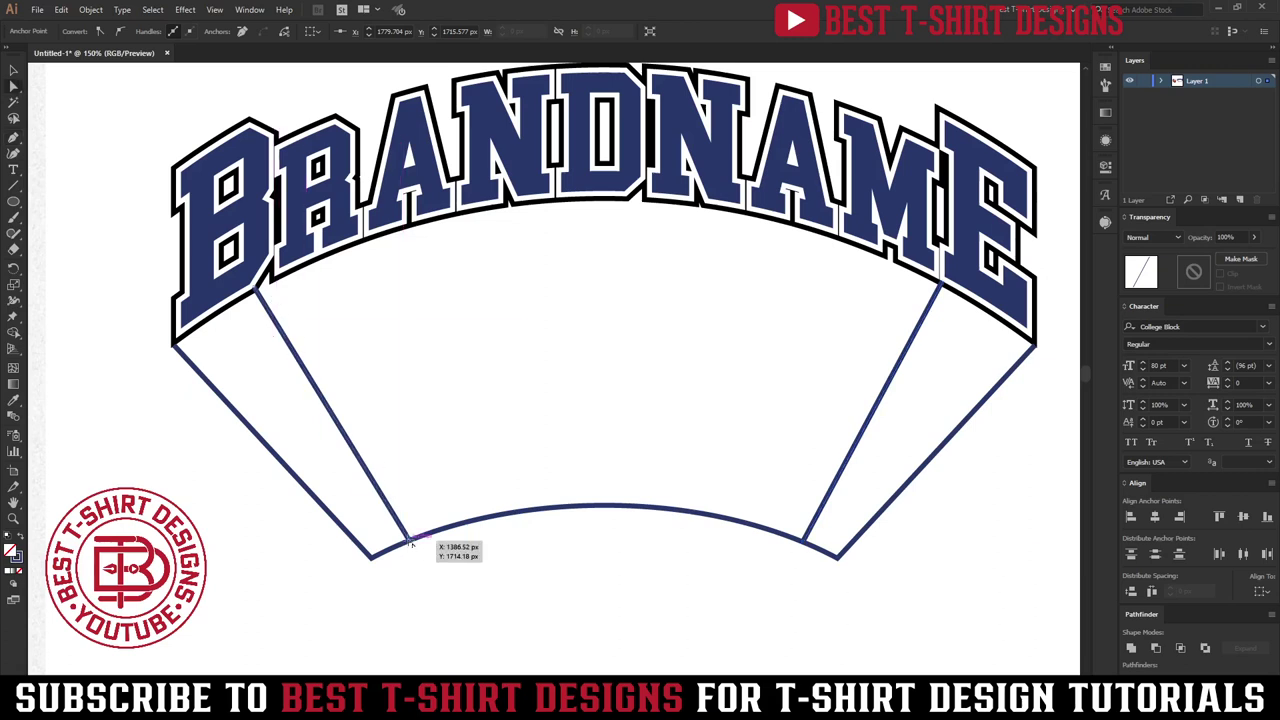
pyautogui.moveTo(411, 543); pyautogui.dragTo(415, 538)
pyautogui.click(521, 559)
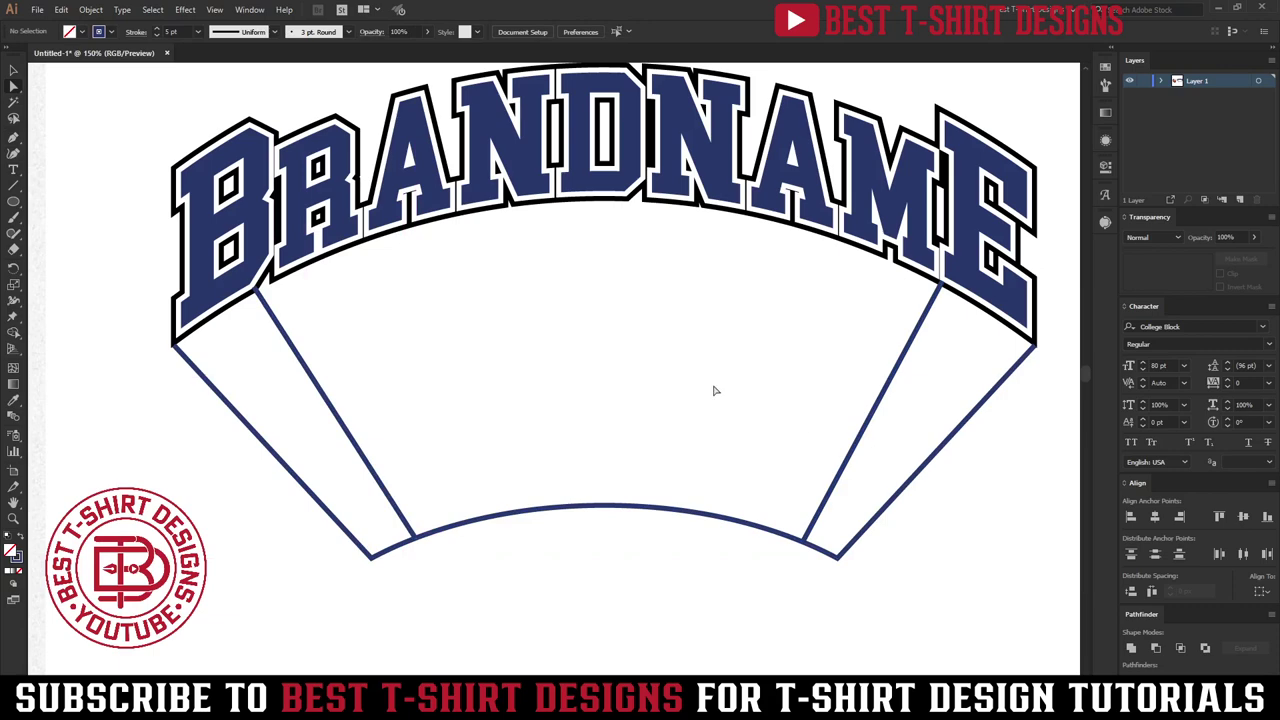
# Draw a ray from the lower left corner of the M's right foot to the arc, replacing its first endpoint with one slightly further inward.
pyautogui.press('p')
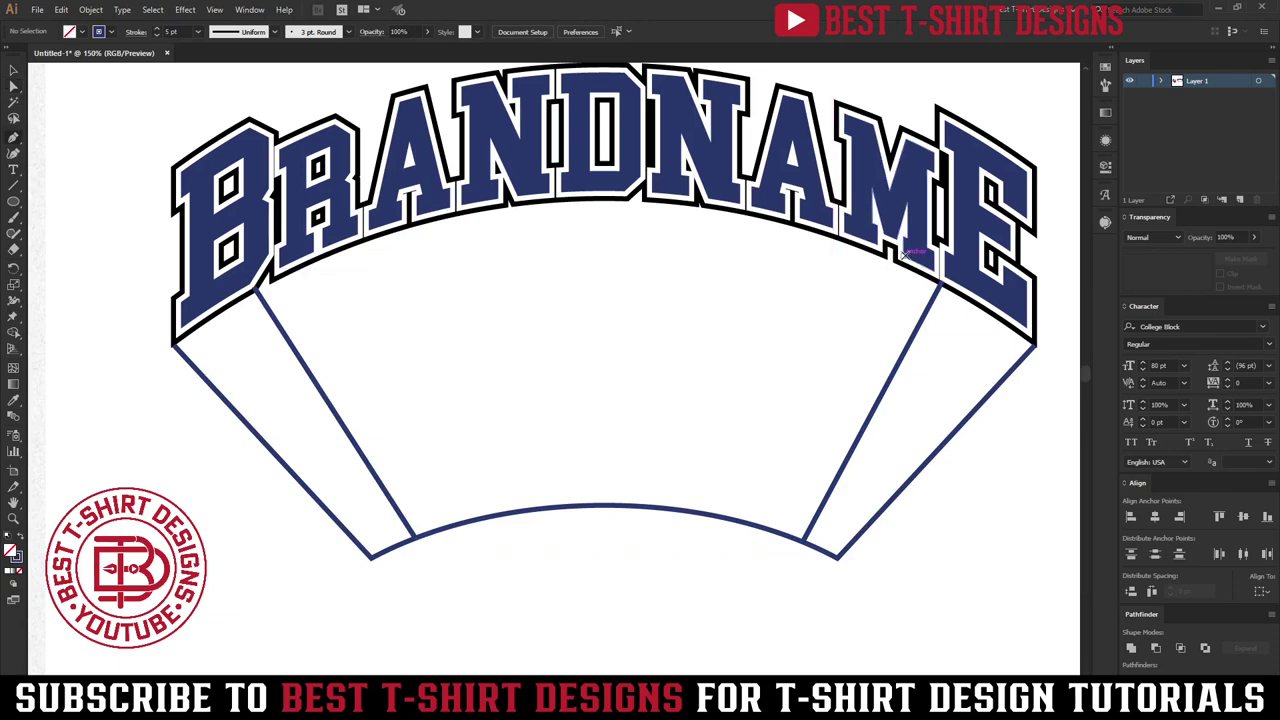
pyautogui.click(903, 252)
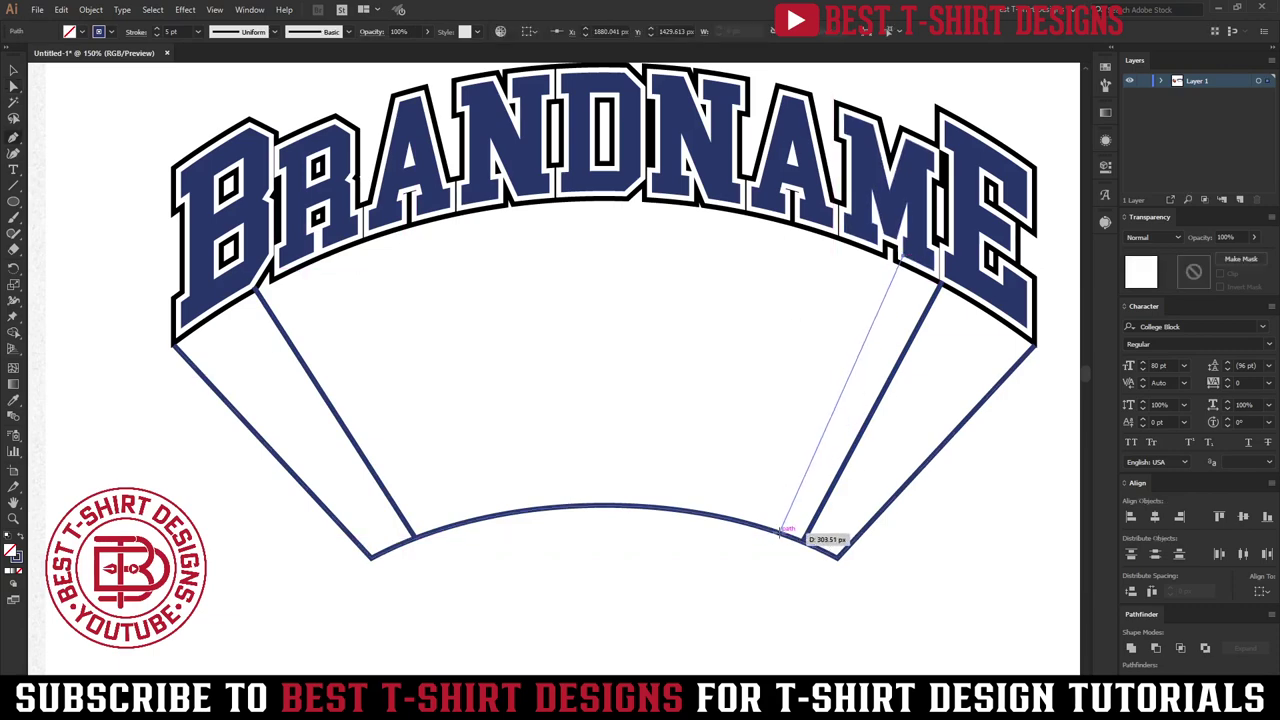
pyautogui.click(784, 536)
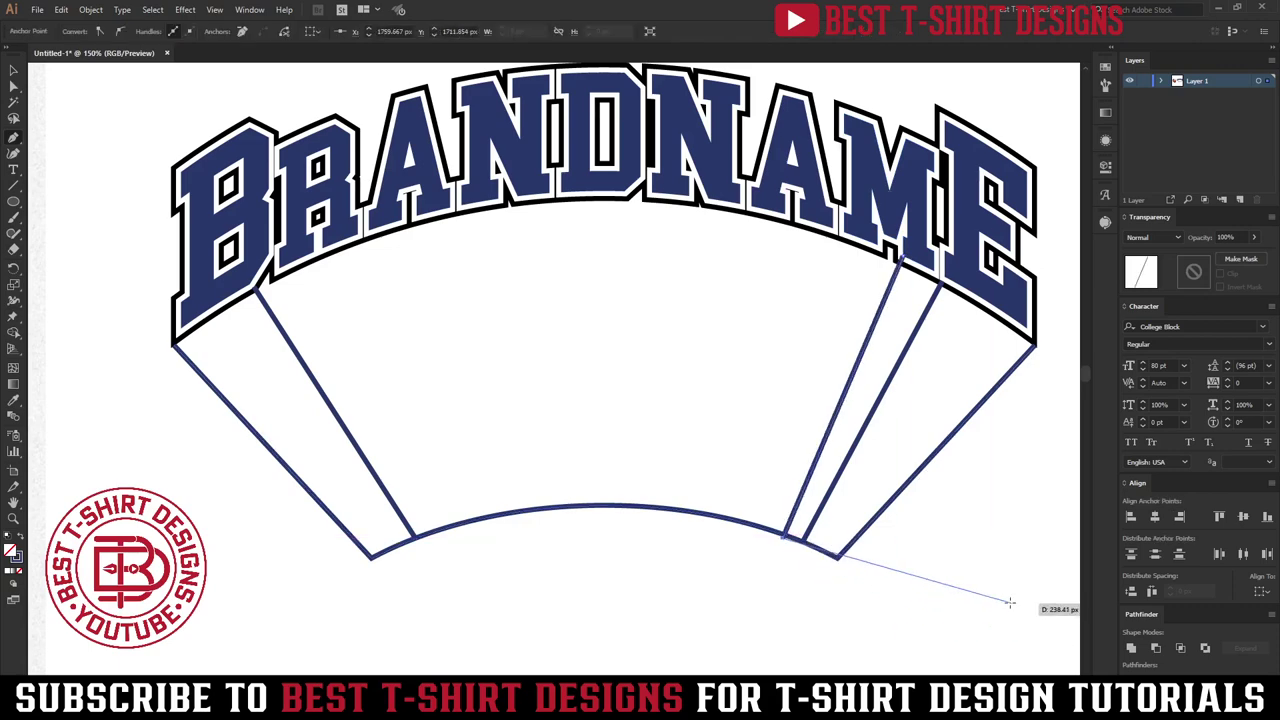
pyautogui.hotkey('ctrl', 'z')
pyautogui.scroll(1, 825, 548)
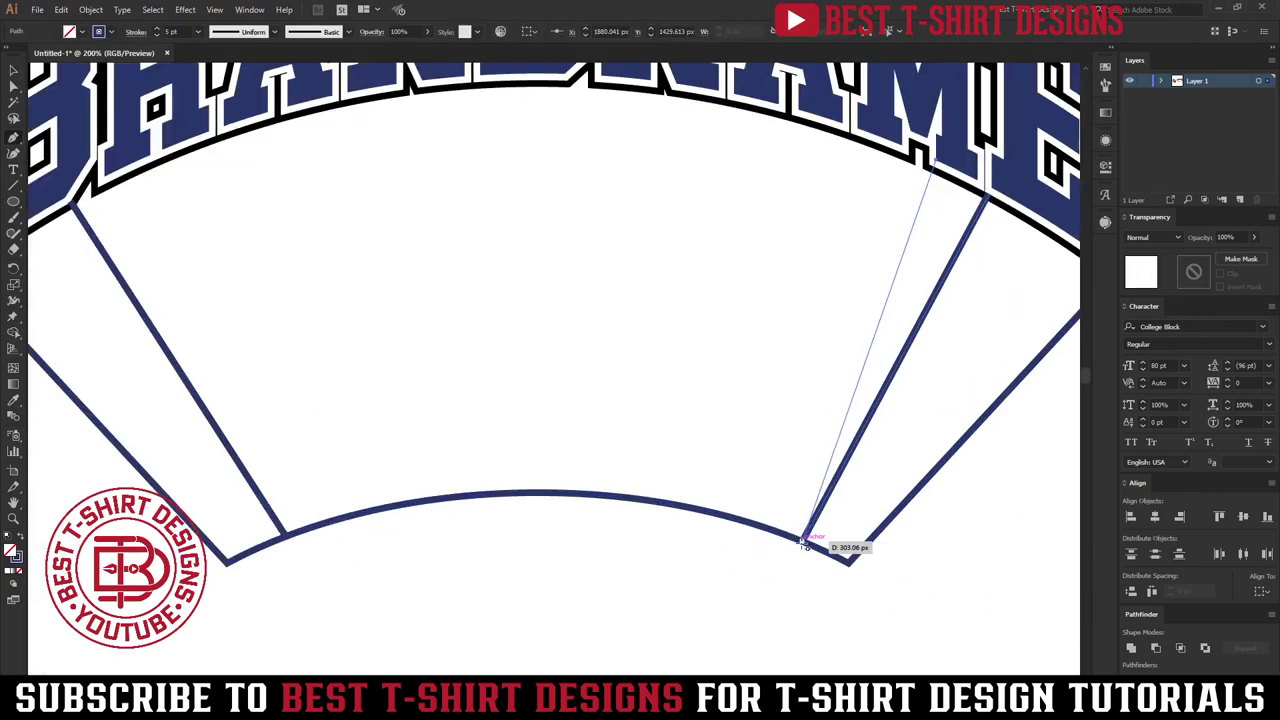
pyautogui.click(777, 528)
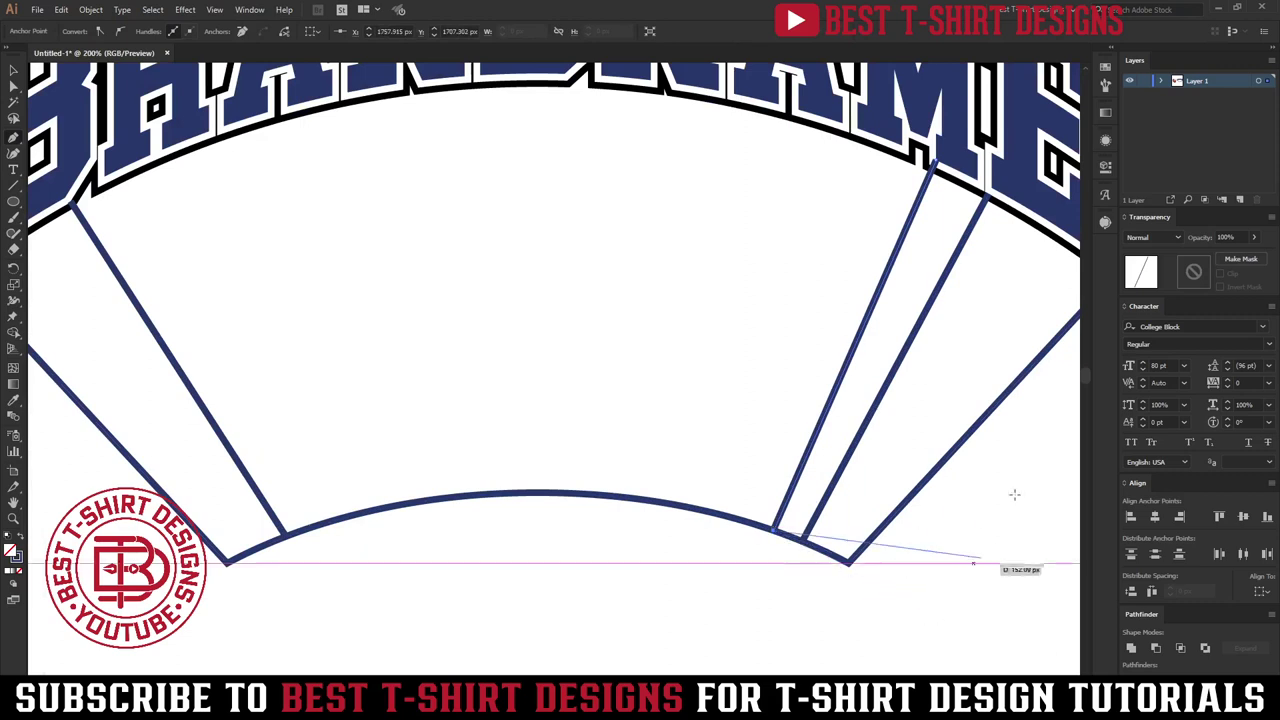
pyautogui.press('Escape')
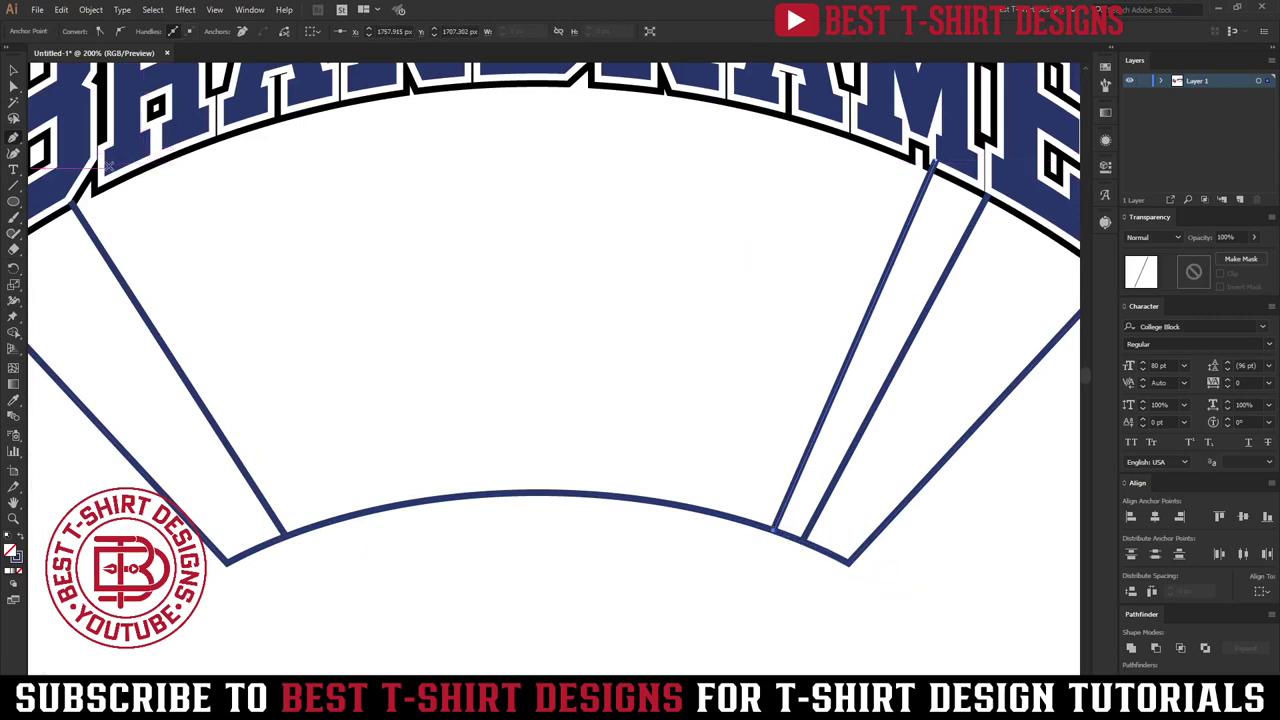
# Draw two rays from the lower corners of the R's left foot down to the arc, beside the ray under the B.
pyautogui.click(105, 175)
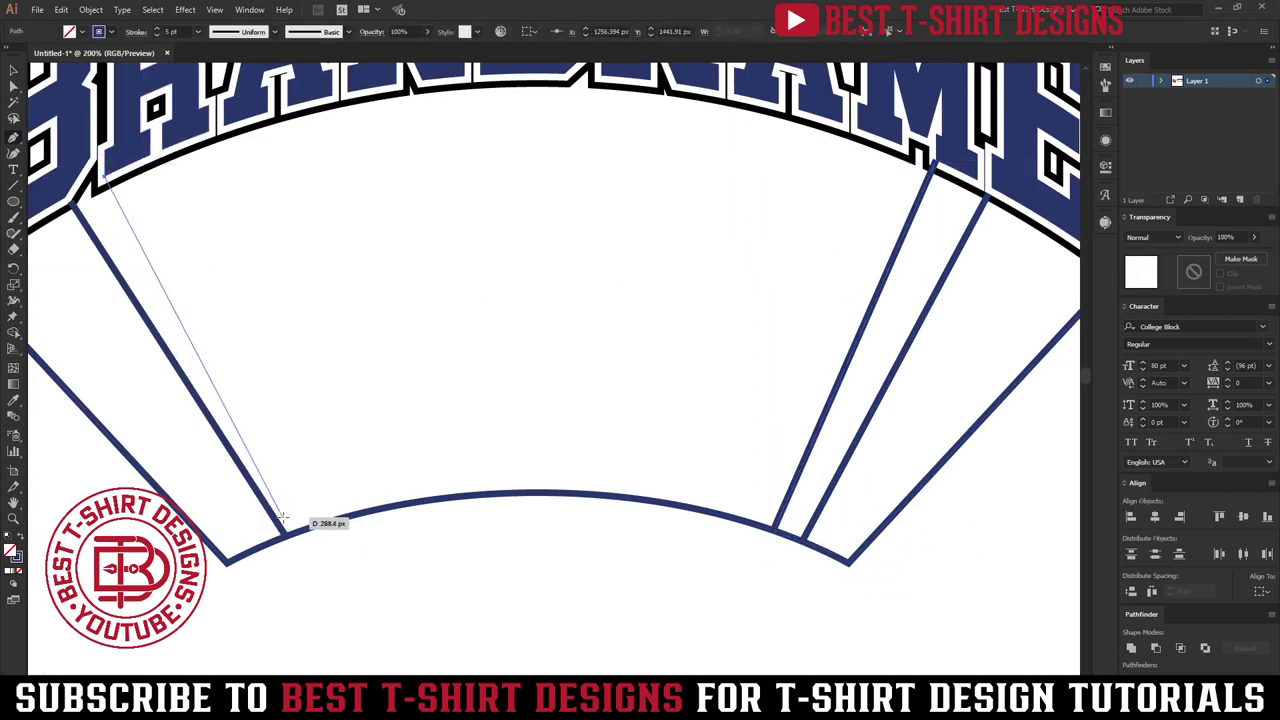
pyautogui.click(300, 530)
pyautogui.press('Escape')
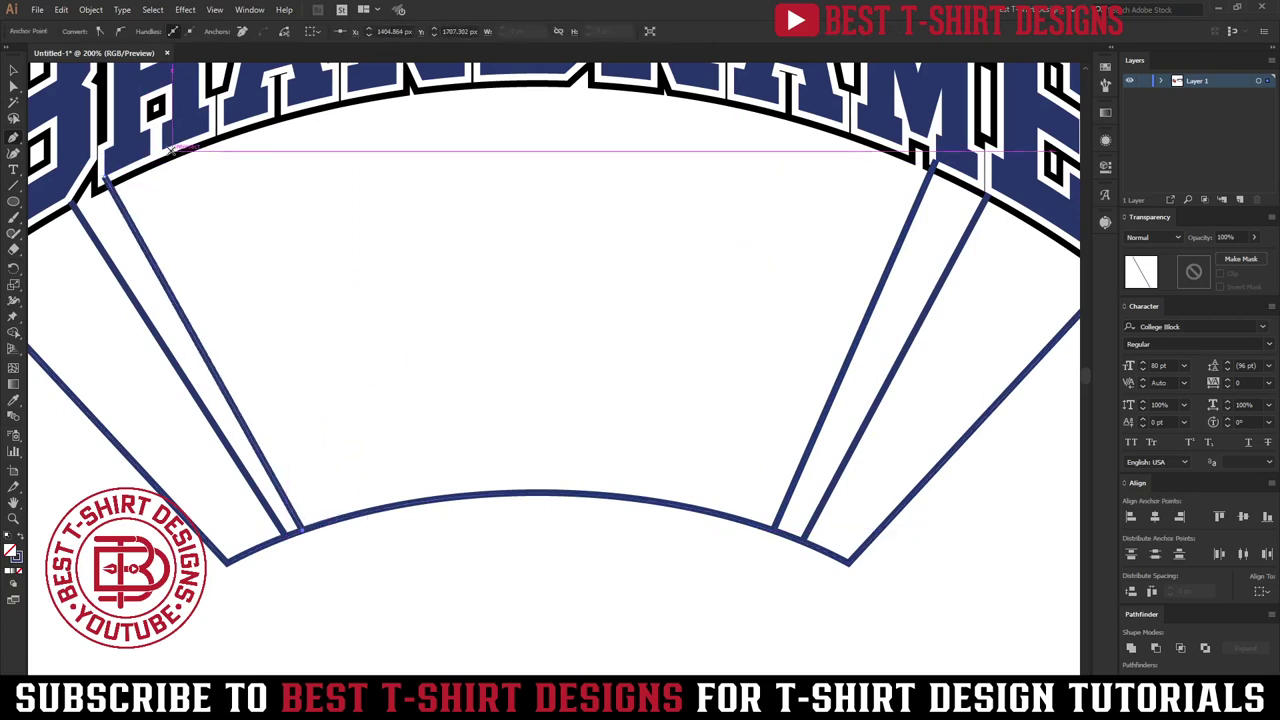
pyautogui.click(148, 150)
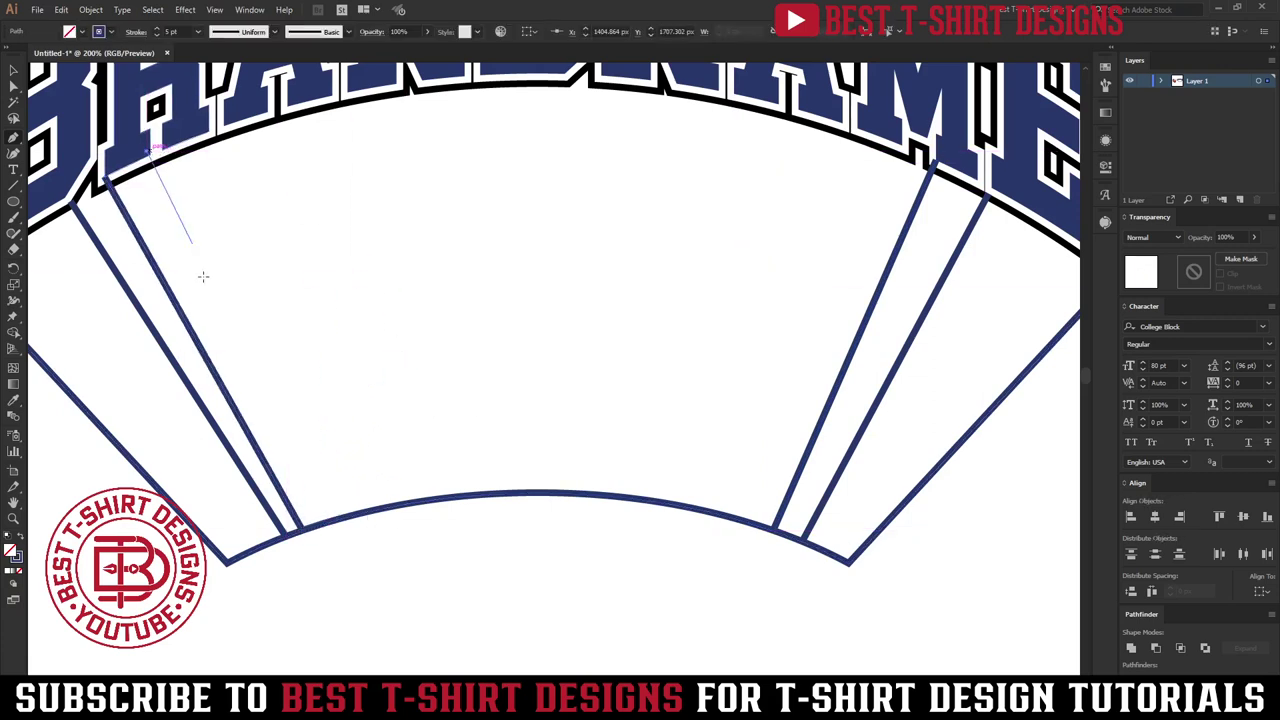
pyautogui.click(320, 520)
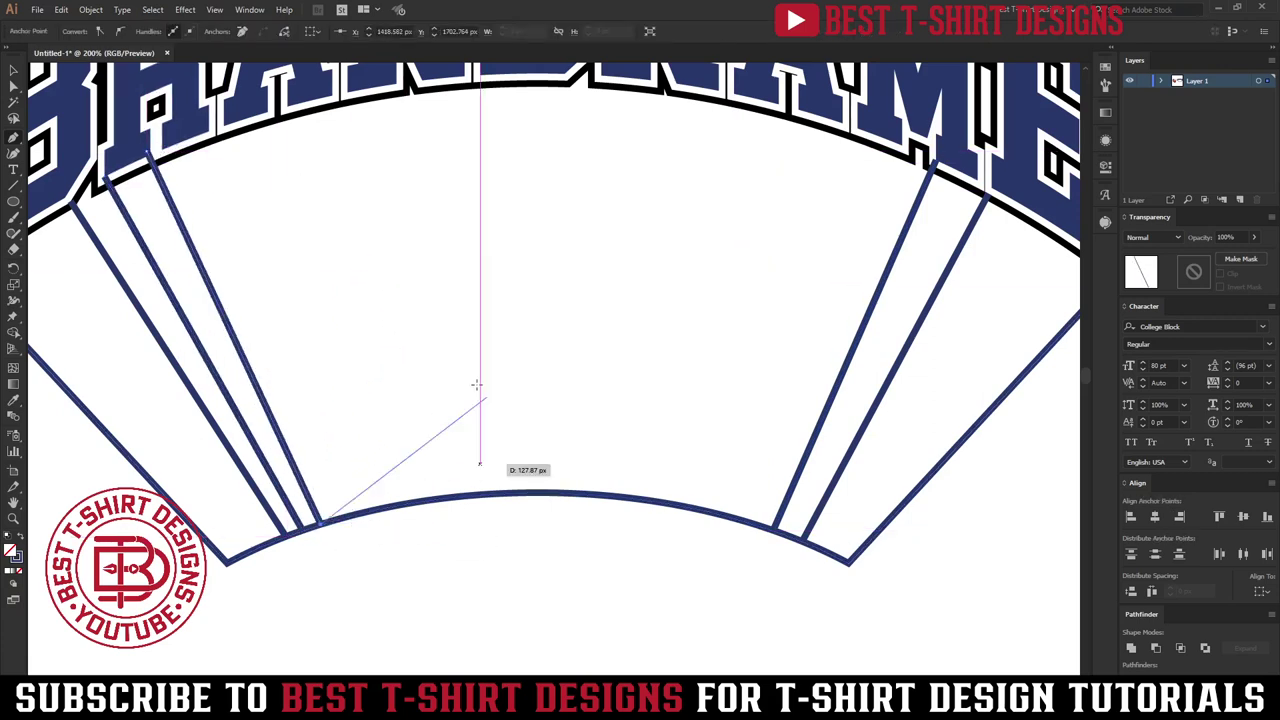
# Draw five straight rays down to the arc, from the R's right foot and the four lower foot corners of the first A.
pyautogui.click(212, 126)
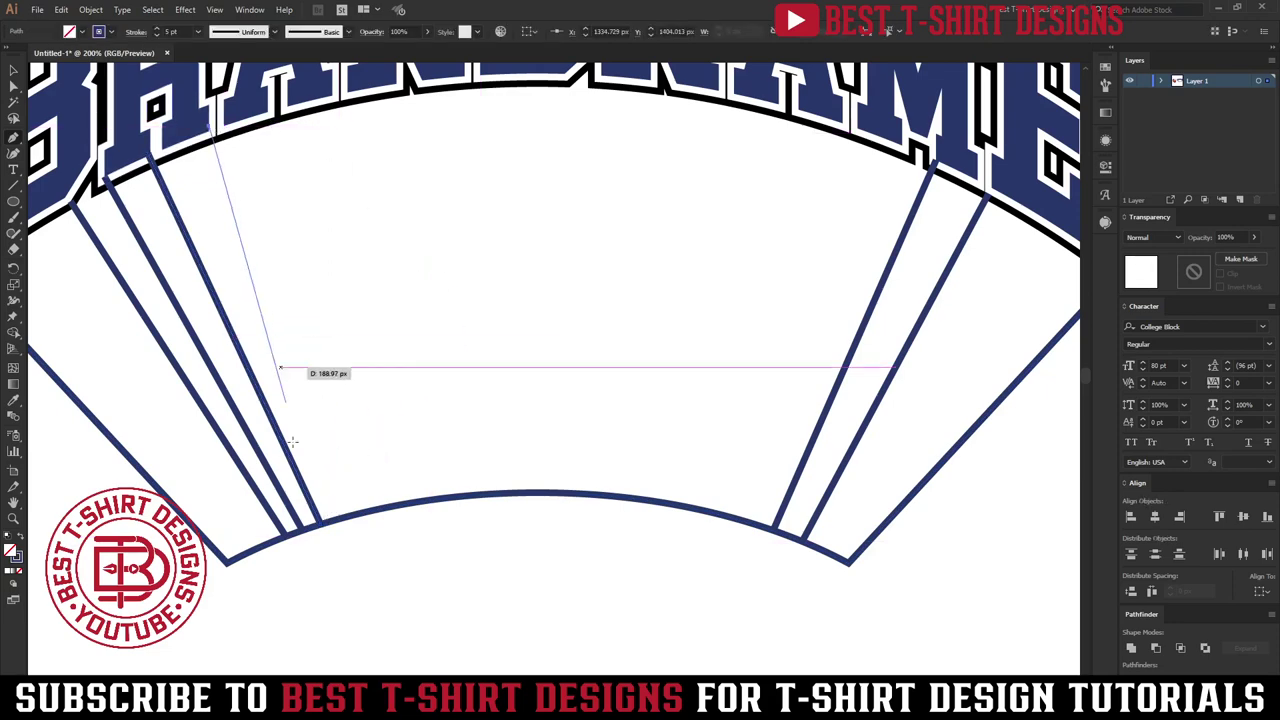
pyautogui.click(338, 518)
pyautogui.click(225, 121)
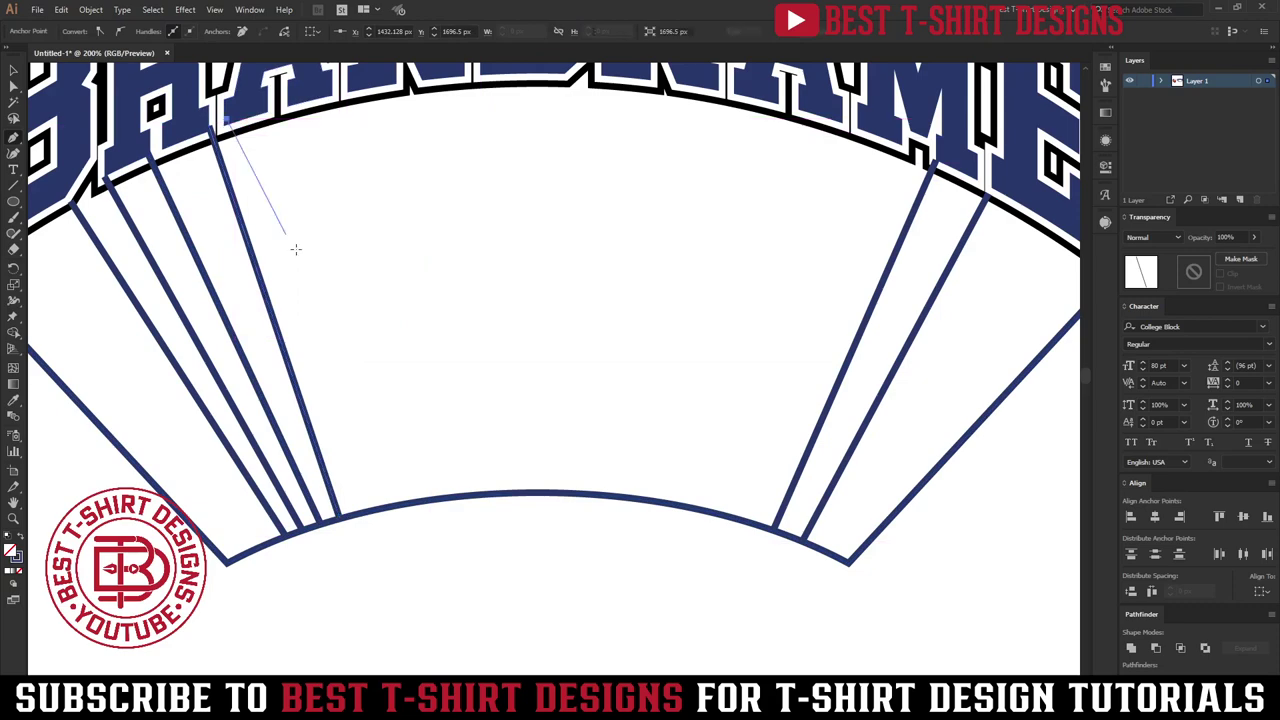
pyautogui.click(356, 515)
pyautogui.click(271, 108)
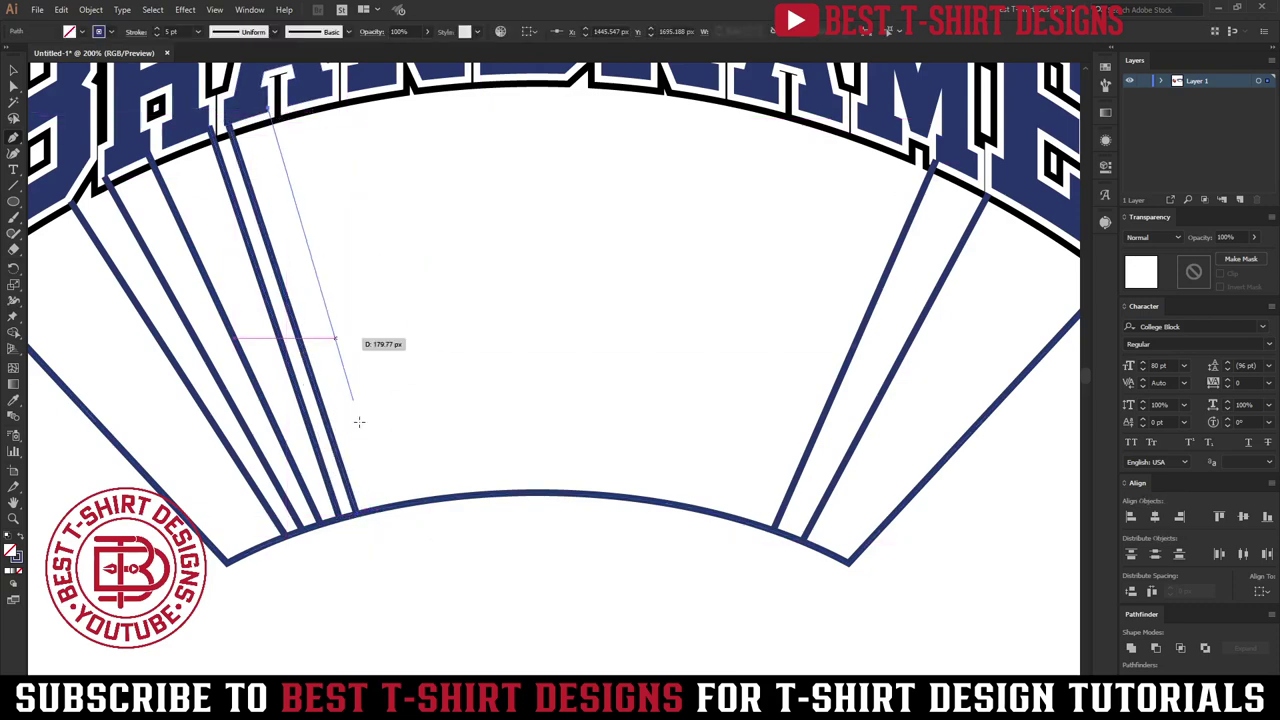
pyautogui.click(374, 509)
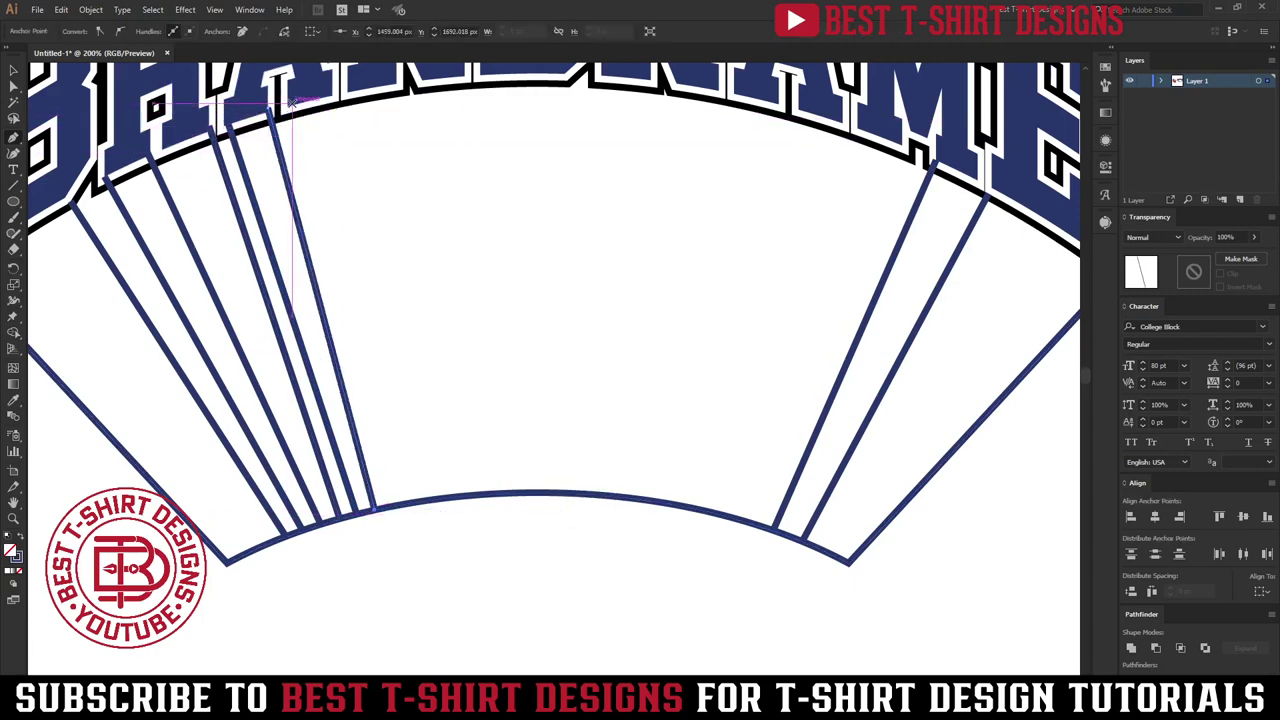
pyautogui.click(292, 103)
pyautogui.click(387, 508)
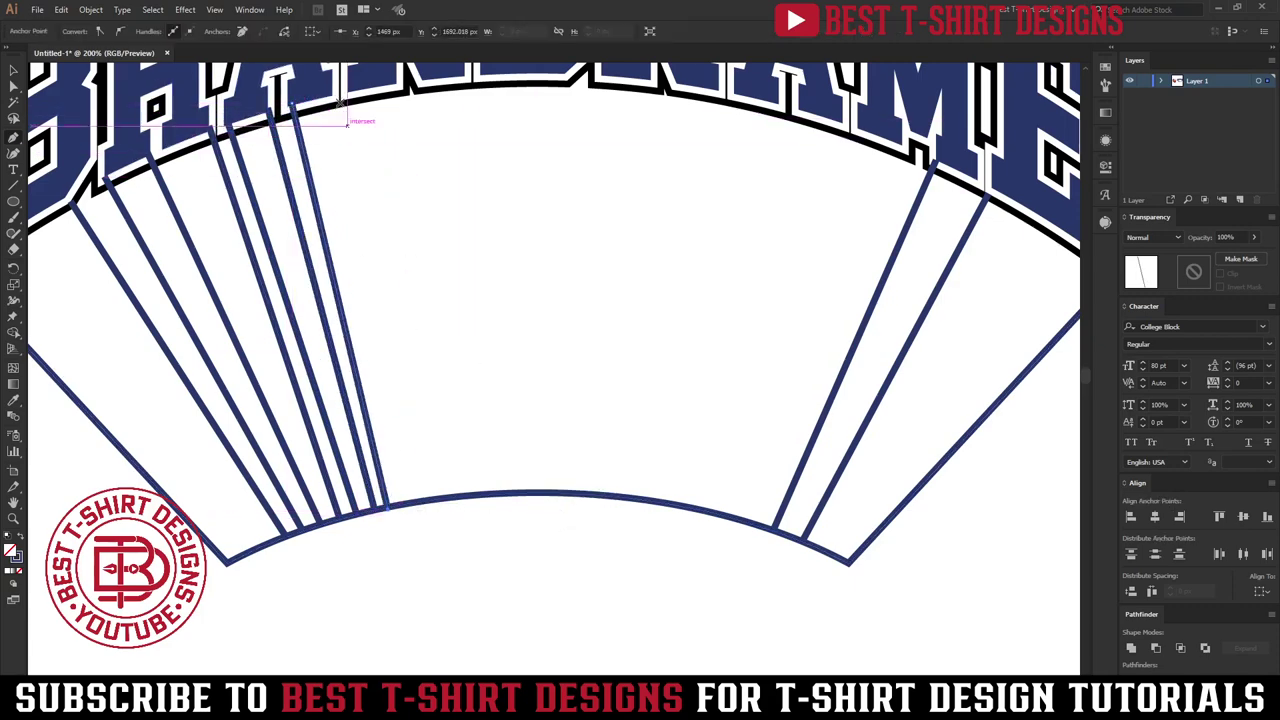
pyautogui.click(336, 96)
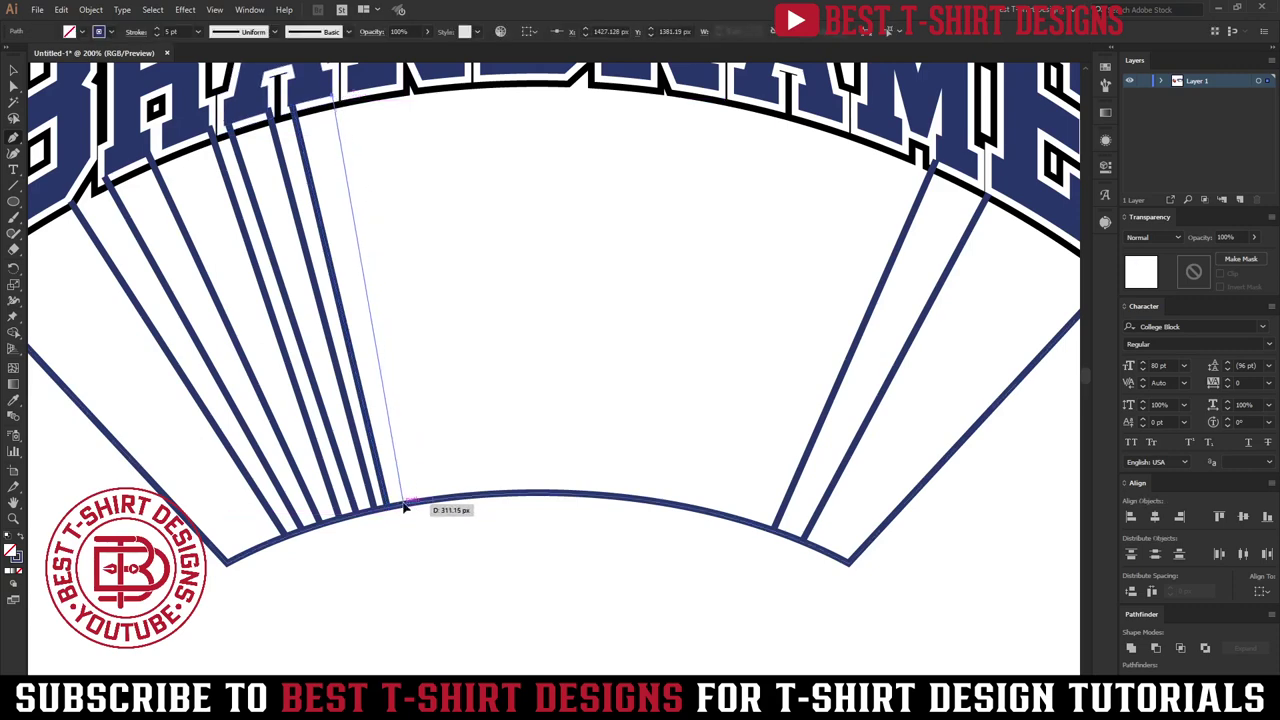
pyautogui.click(403, 503)
# Draw two rays from the lower corners of the M's left foot down to the arc.
pyautogui.scroll(3, 789, 294)
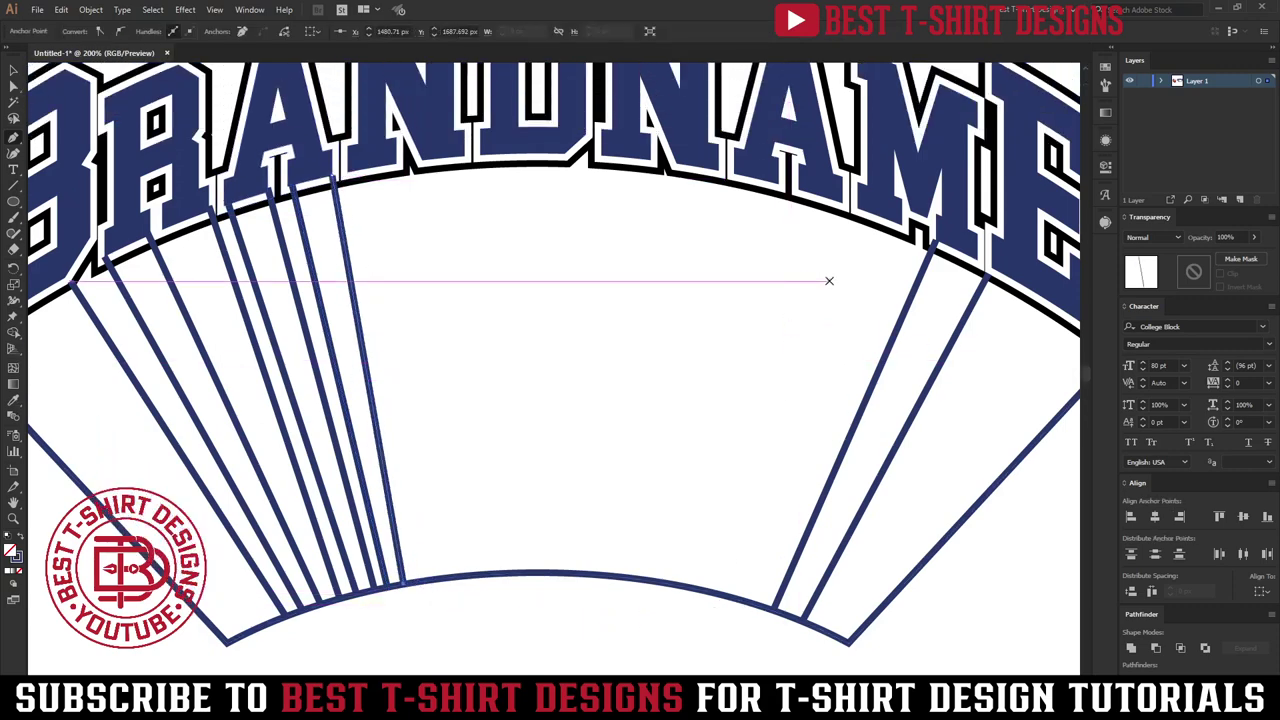
pyautogui.click(900, 228)
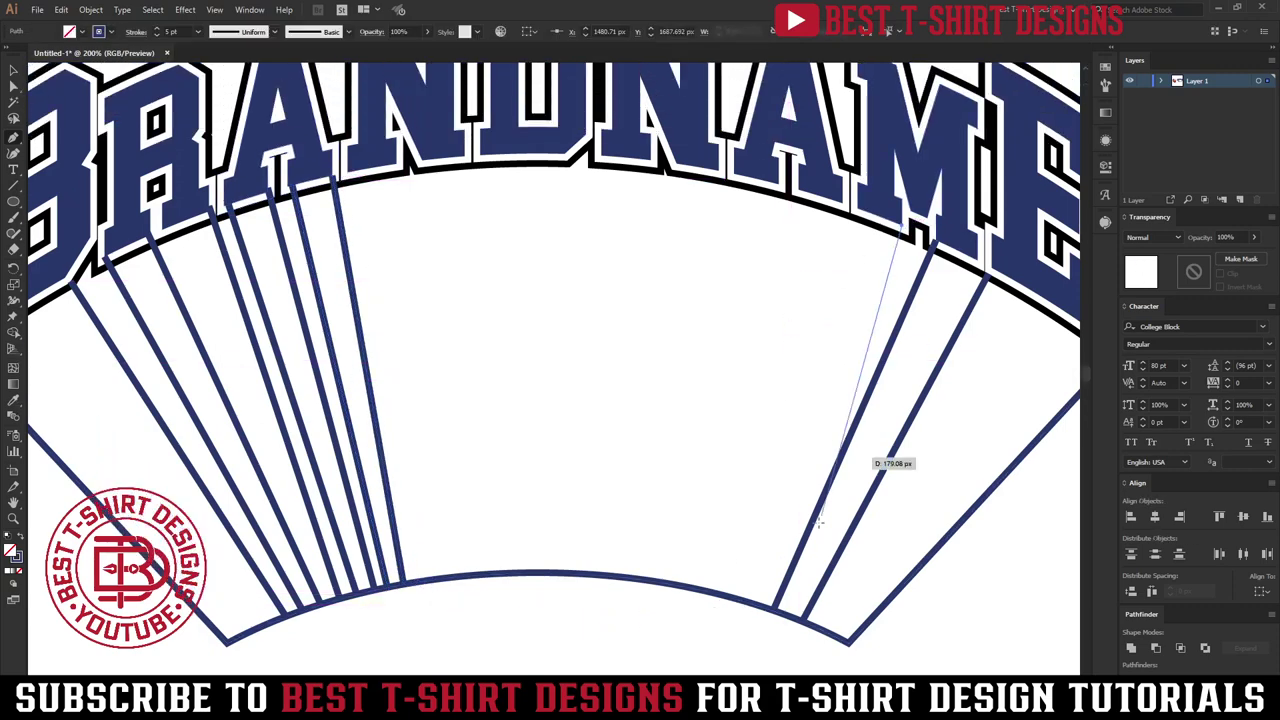
pyautogui.click(763, 607)
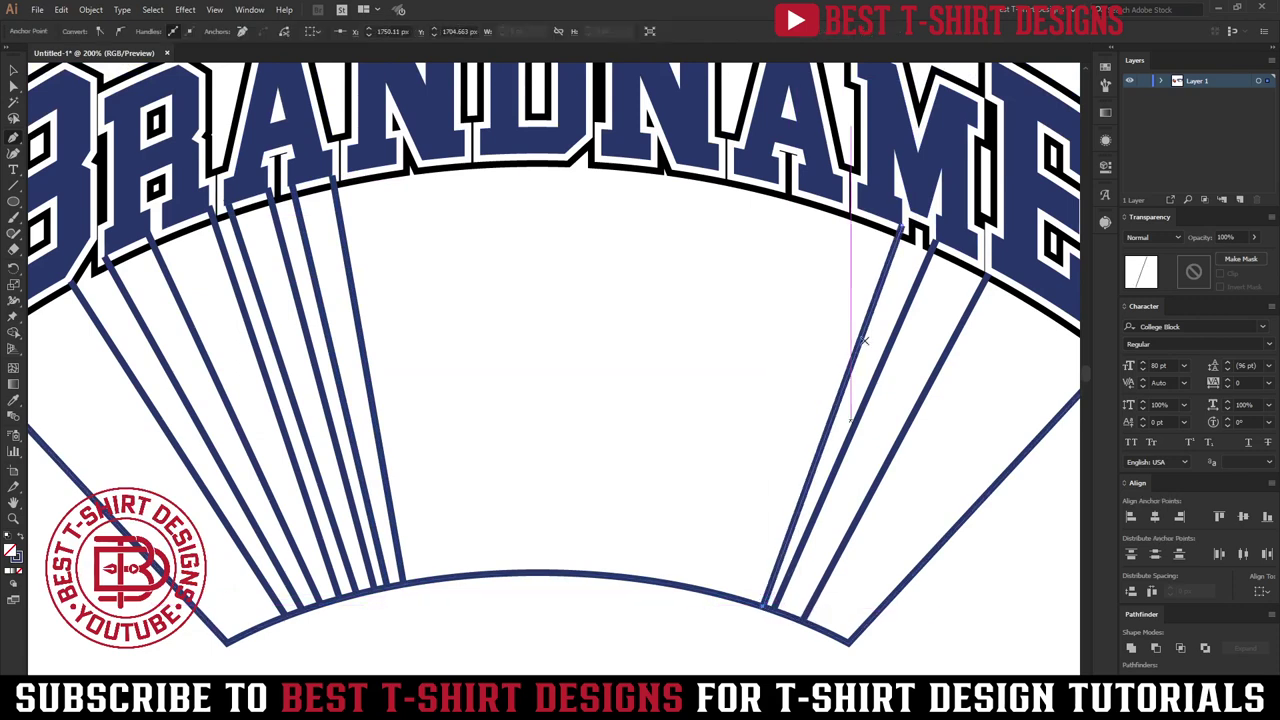
pyautogui.click(862, 208)
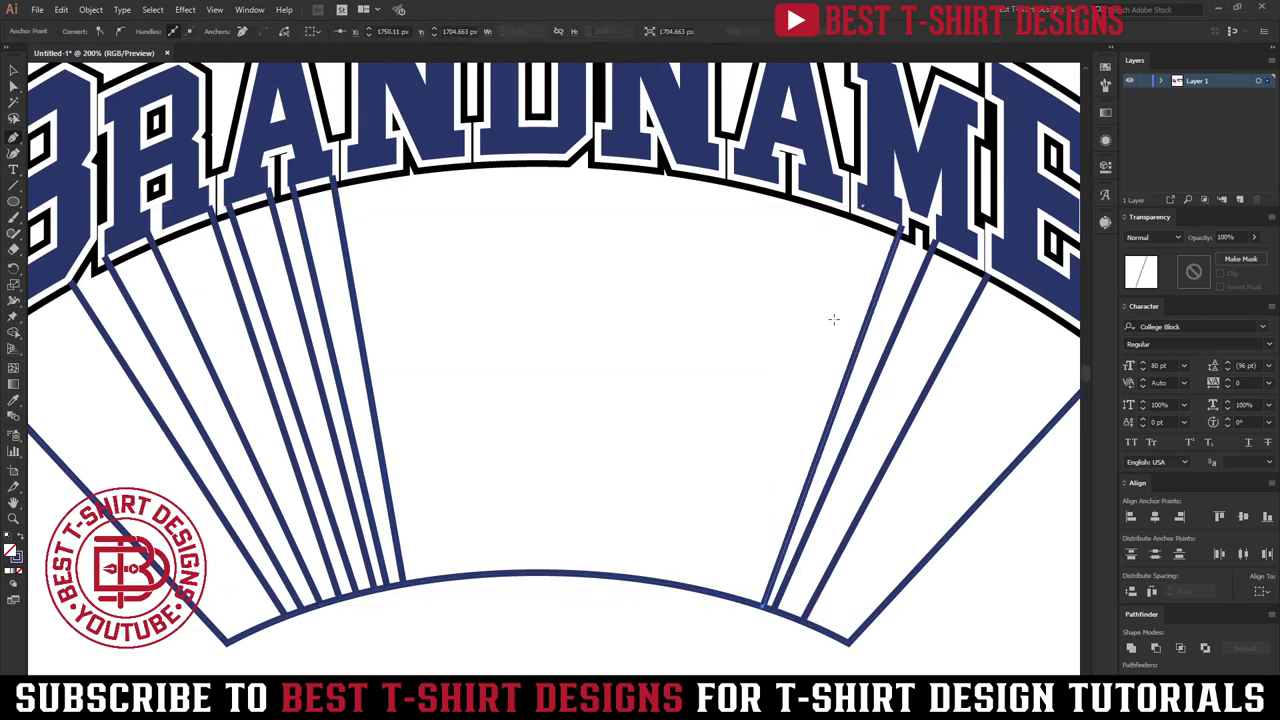
pyautogui.click(742, 597)
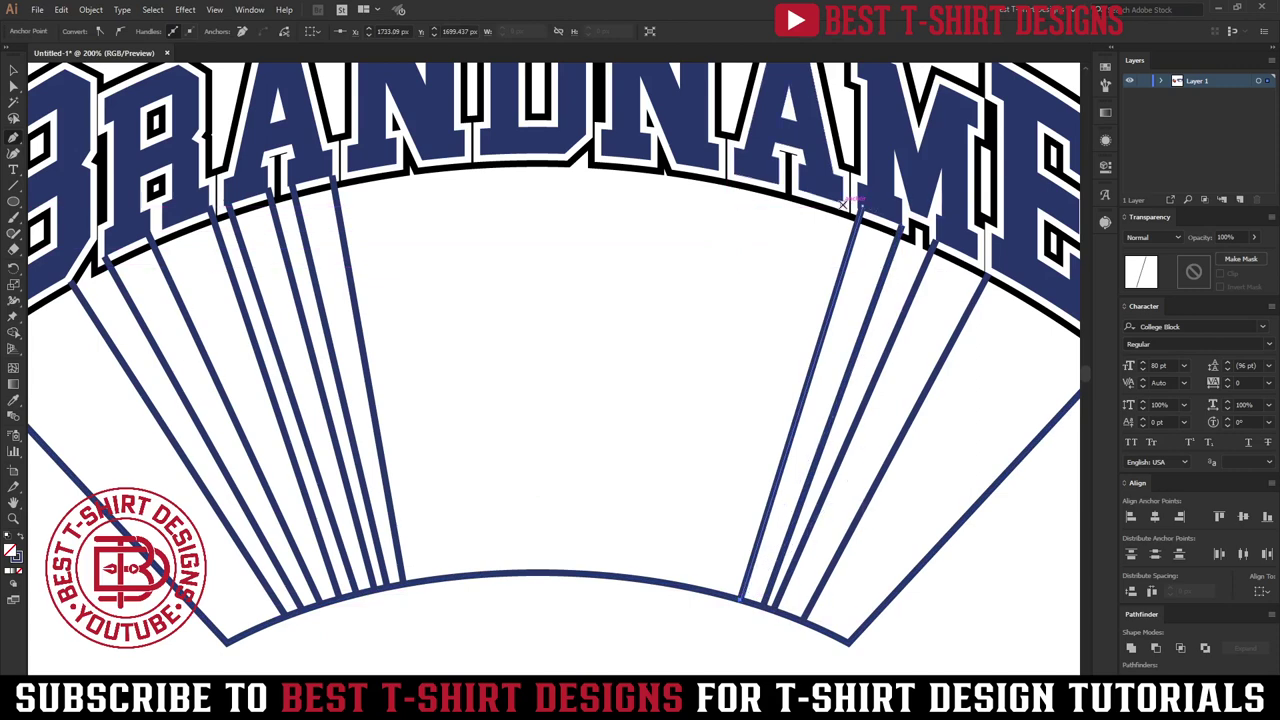
# Draw four rays from the lower foot corners of the second A down to the arc, working from its right foot inward.
pyautogui.click(843, 205)
pyautogui.click(727, 595)
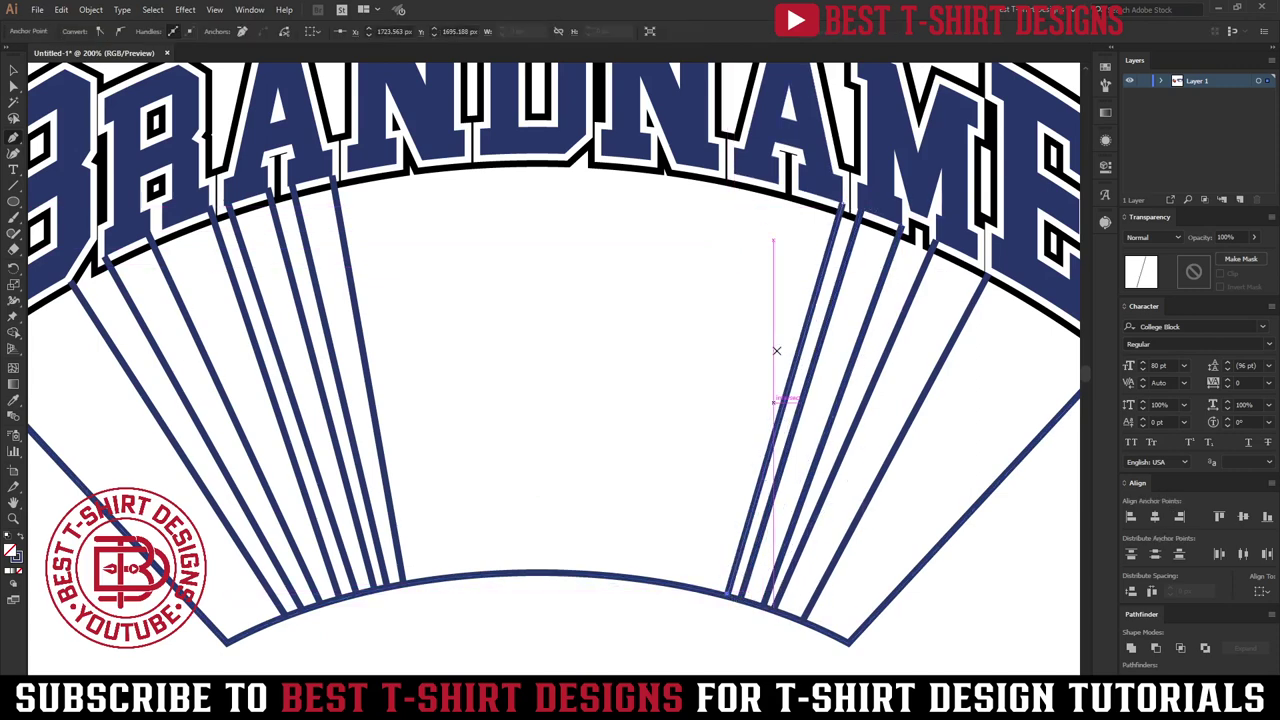
pyautogui.click(794, 192)
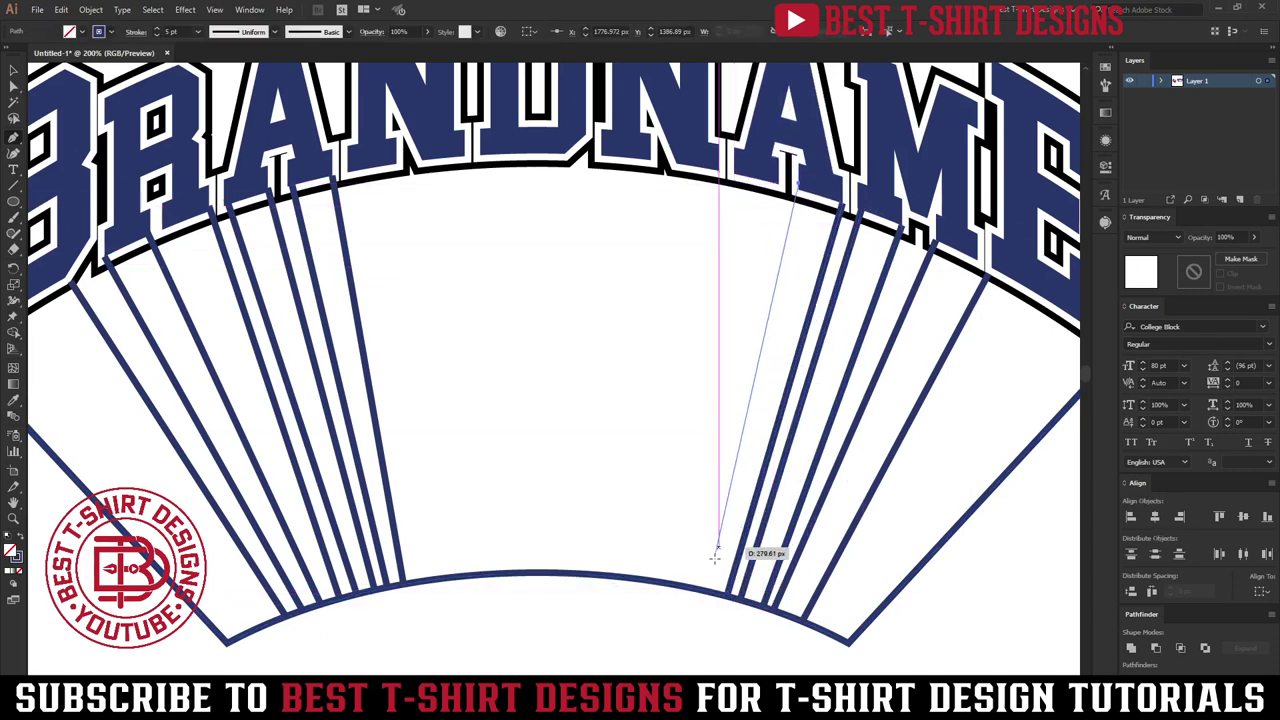
pyautogui.click(710, 590)
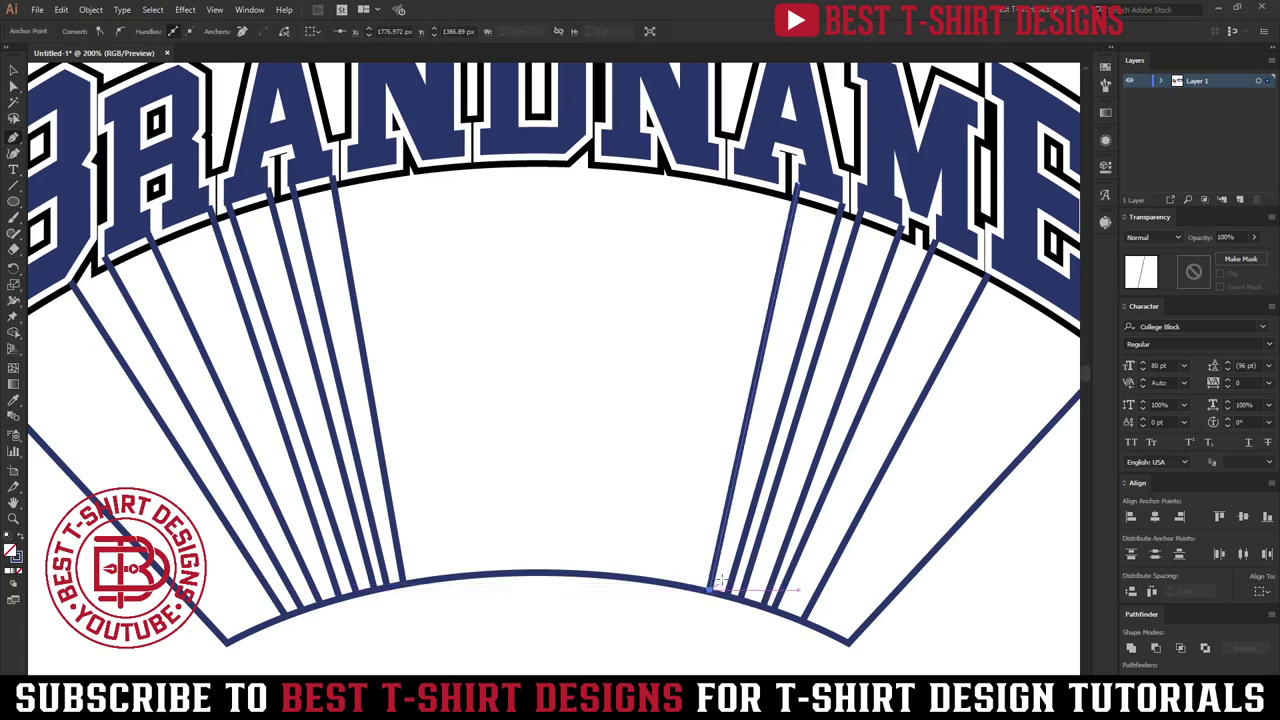
pyautogui.click(773, 178)
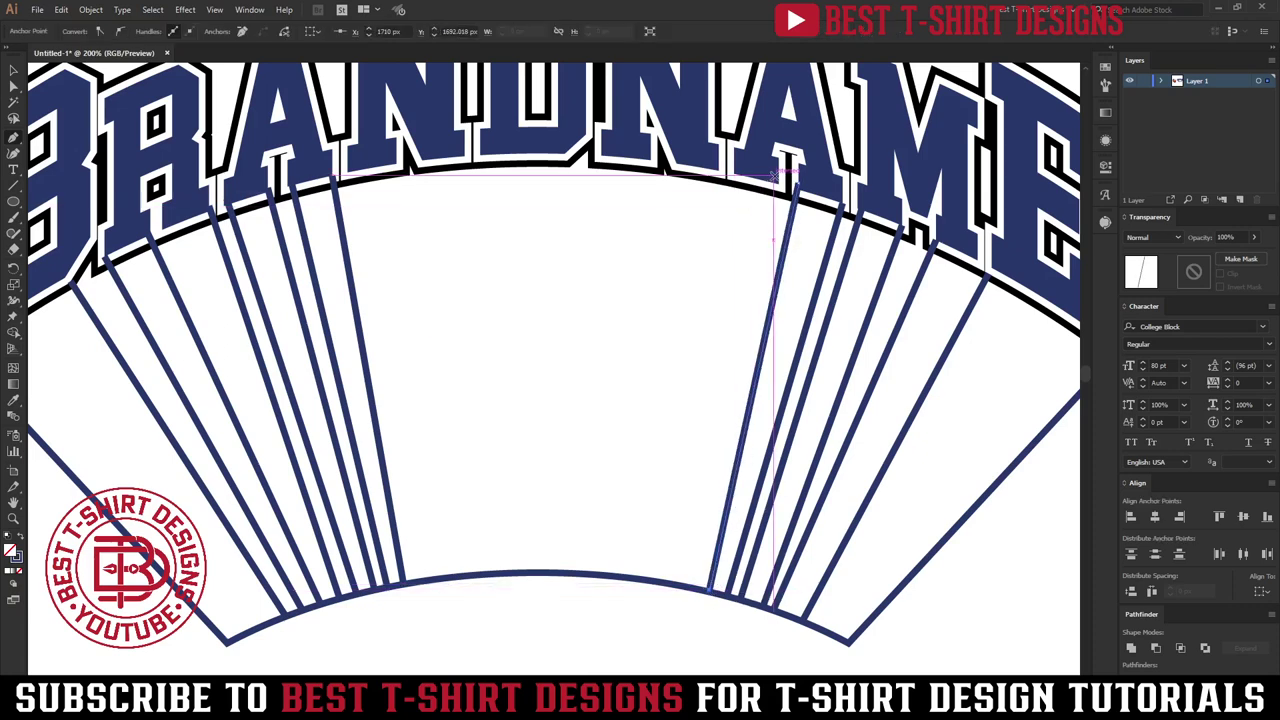
pyautogui.click(697, 596)
pyautogui.click(734, 163)
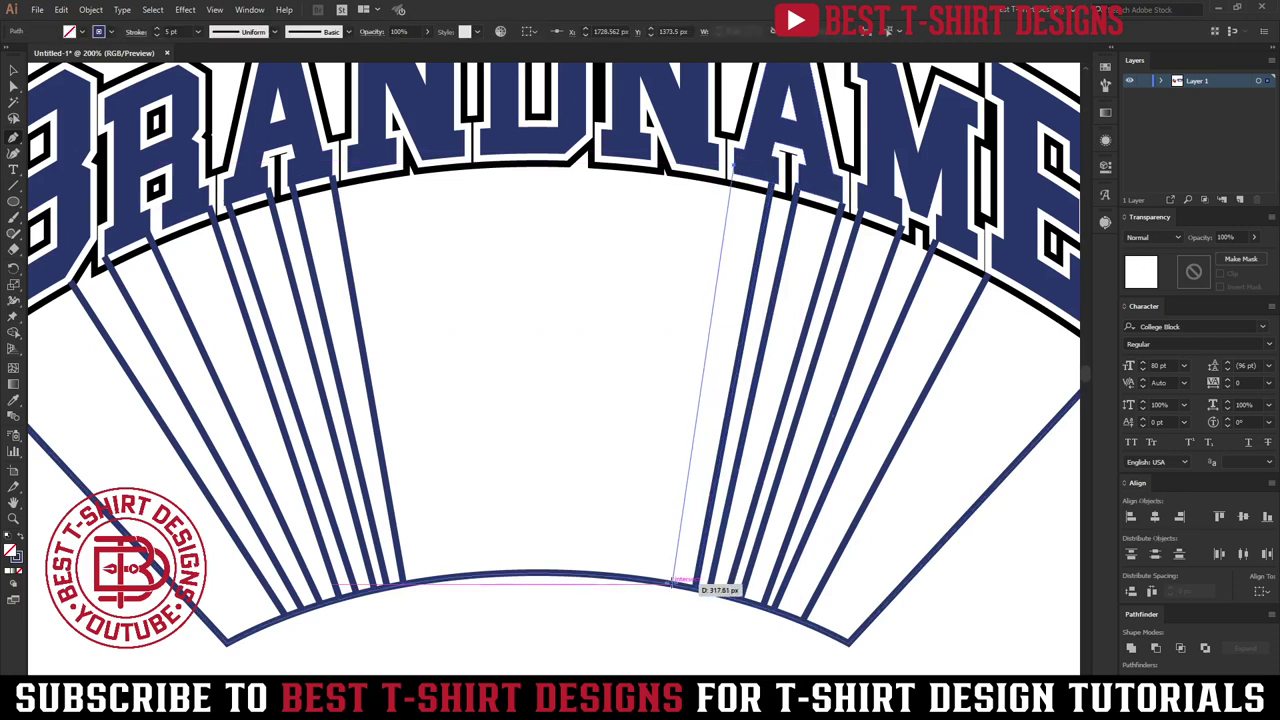
pyautogui.click(671, 581)
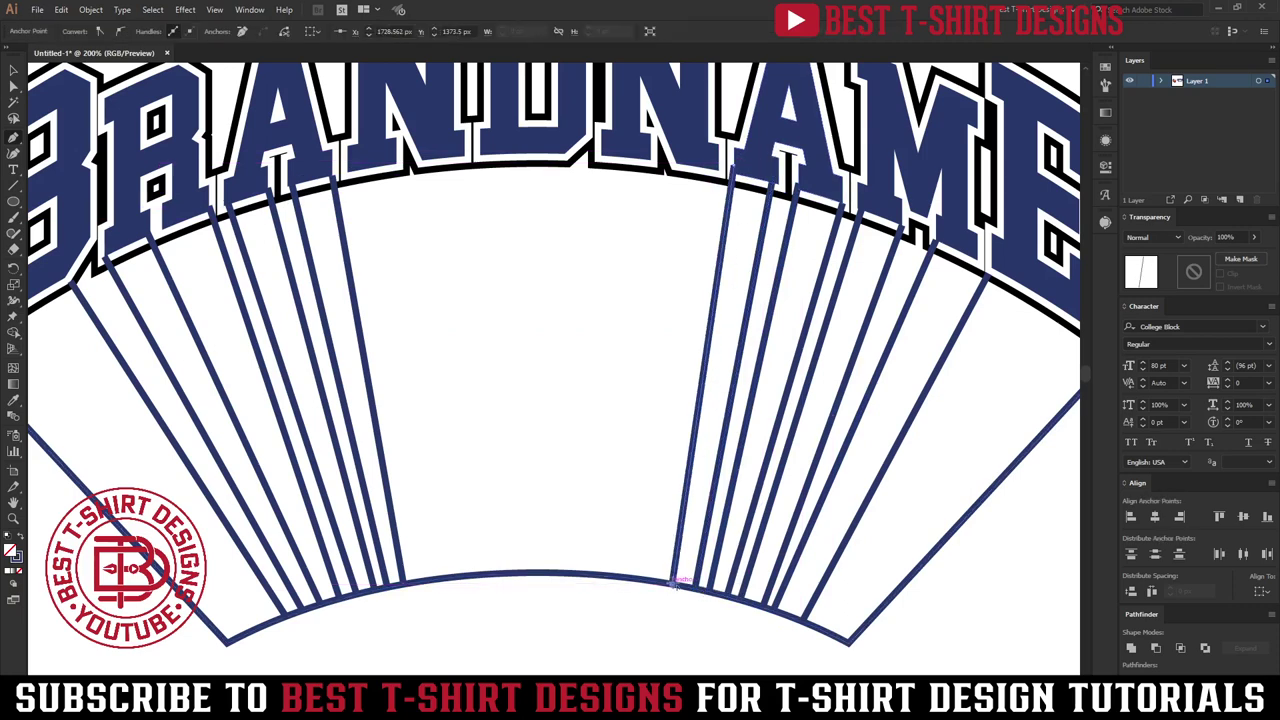
# Draw four rays from the lower corners of the second N's right and left legs down to the arc.
pyautogui.click(715, 161)
pyautogui.click(661, 578)
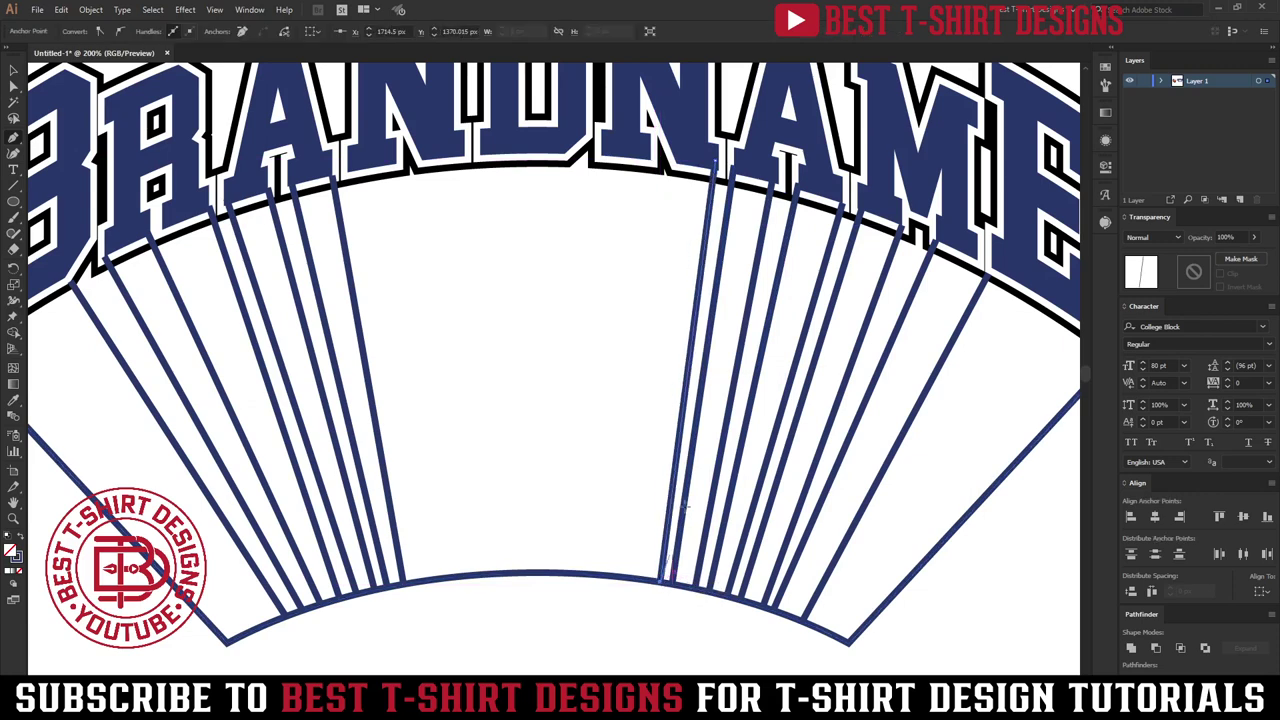
pyautogui.click(676, 158)
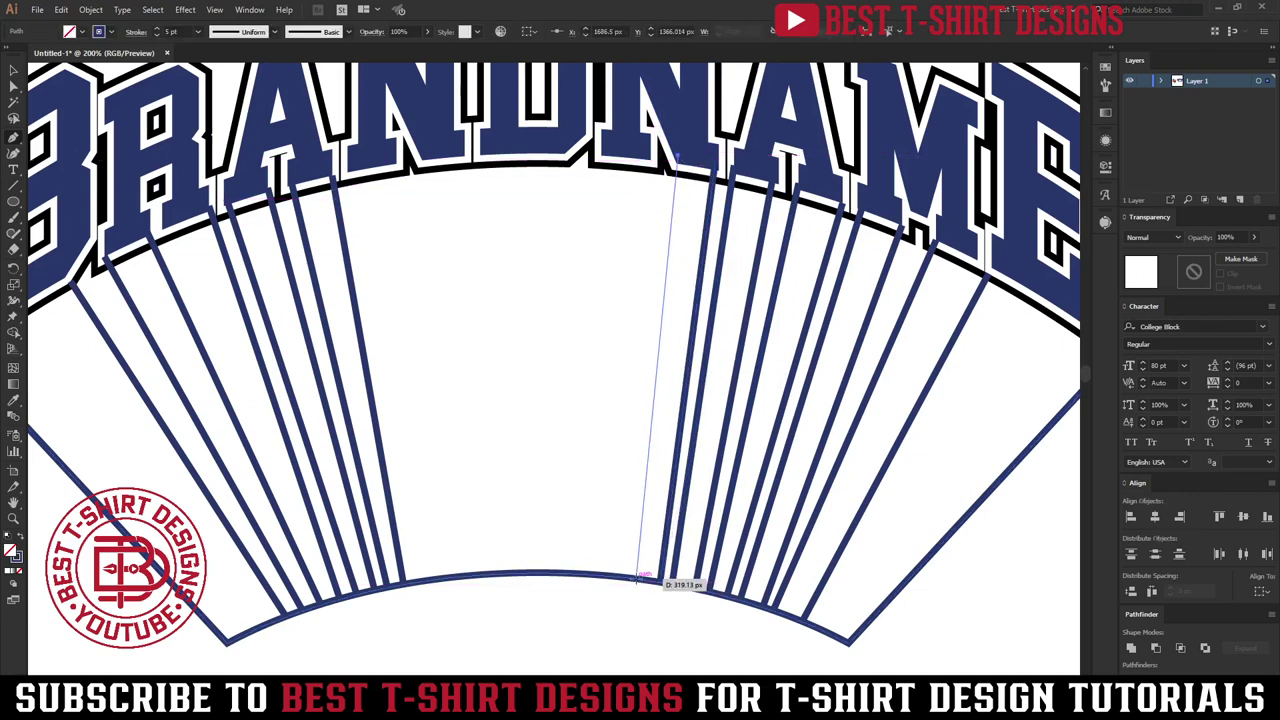
pyautogui.click(640, 578)
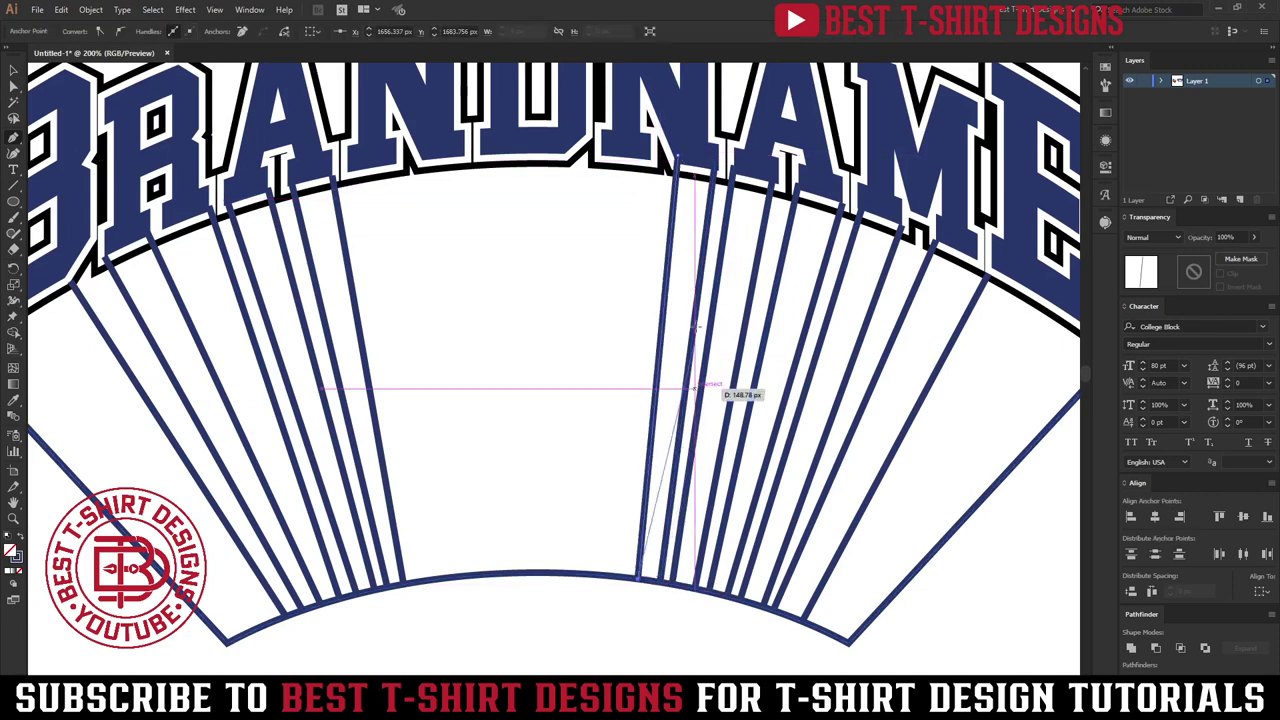
pyautogui.click(650, 152)
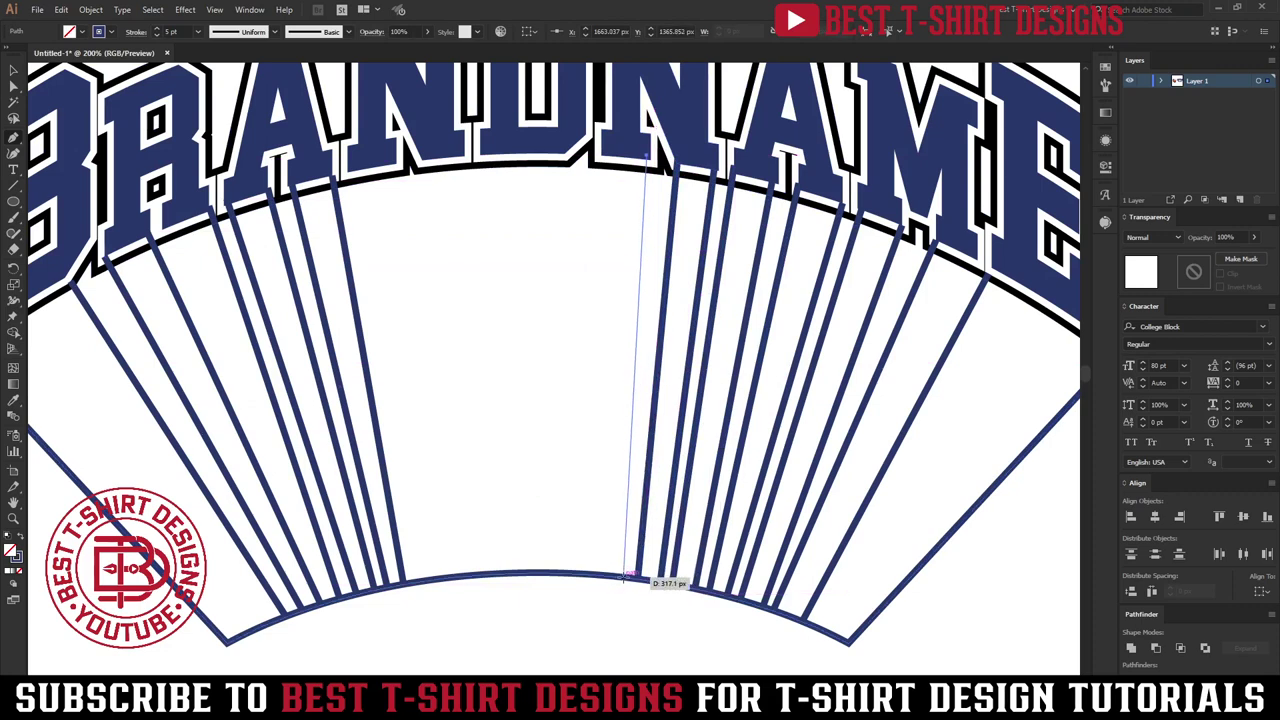
pyautogui.click(624, 577)
pyautogui.click(604, 152)
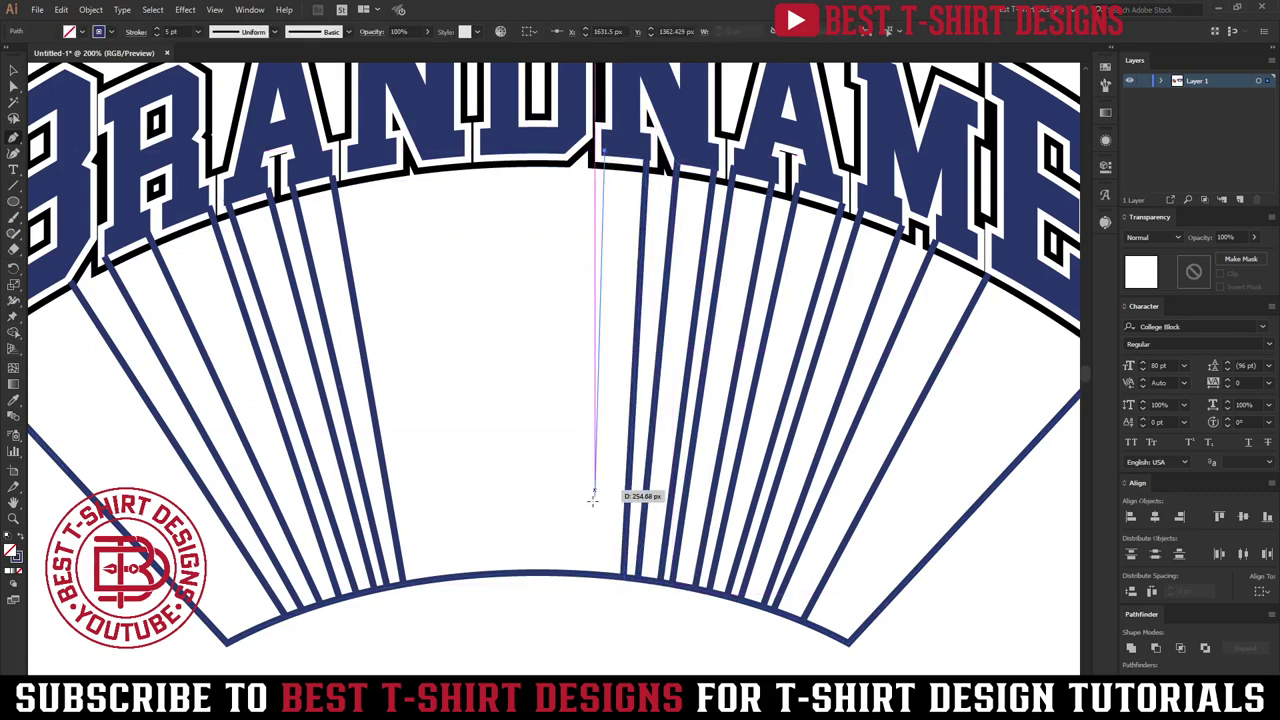
pyautogui.click(592, 572)
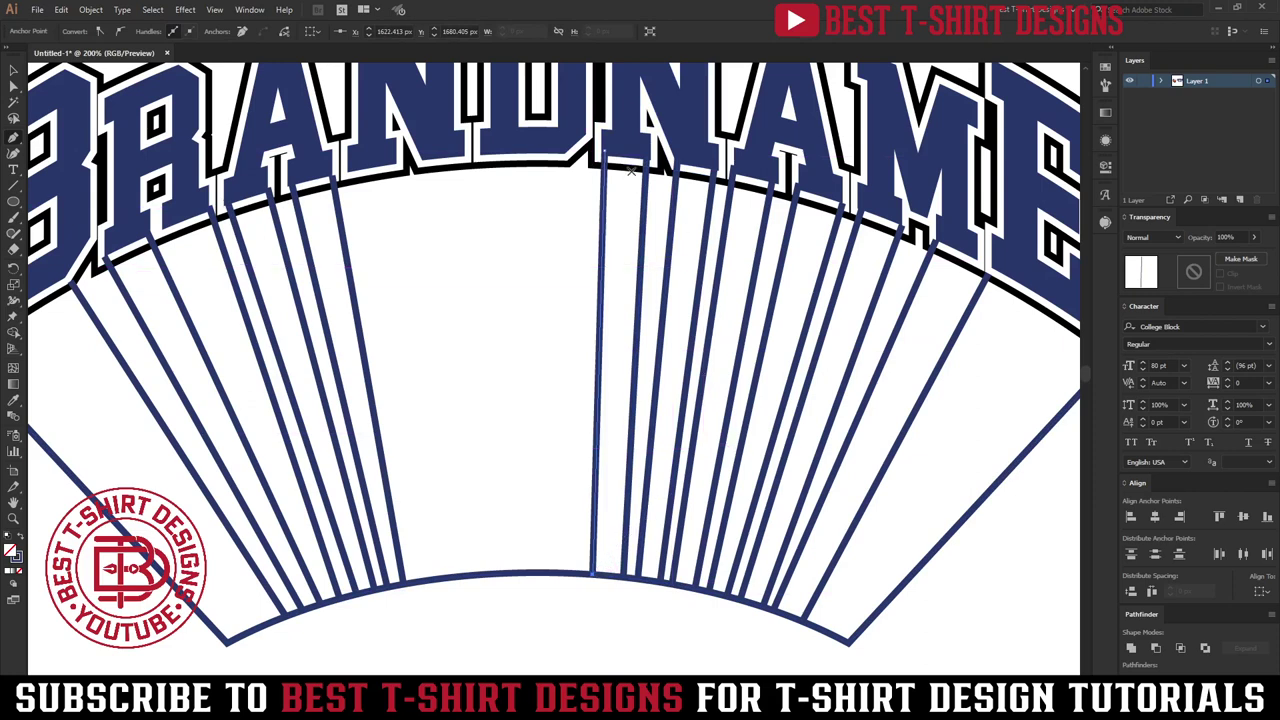
# Draw two rays from the D's lower right and lower left corners down to the arc.
pyautogui.click(568, 137)
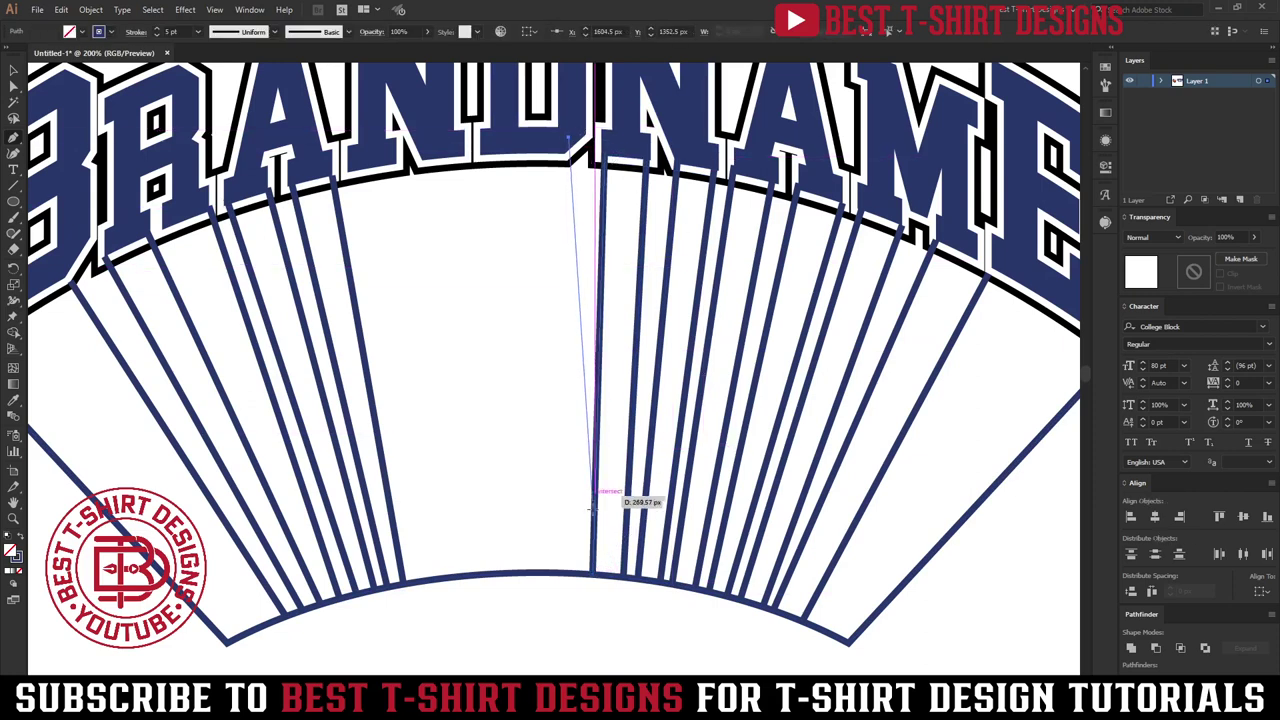
pyautogui.click(560, 575)
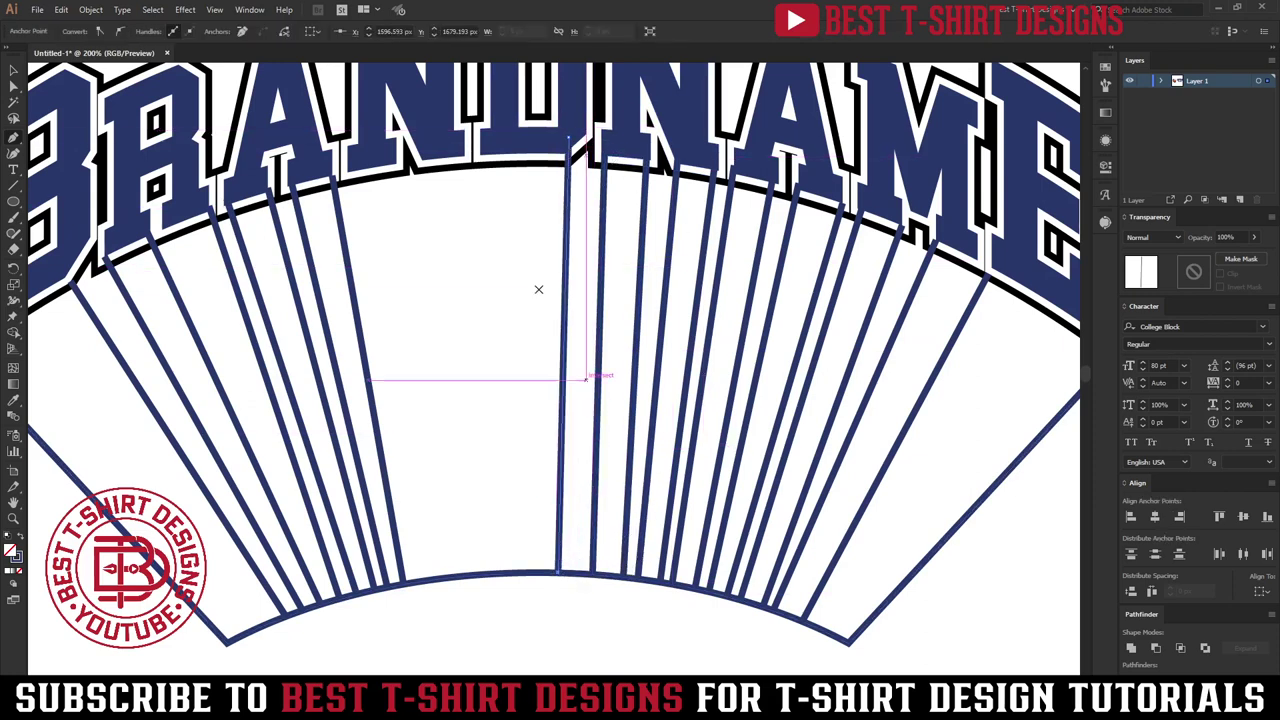
pyautogui.click(485, 155)
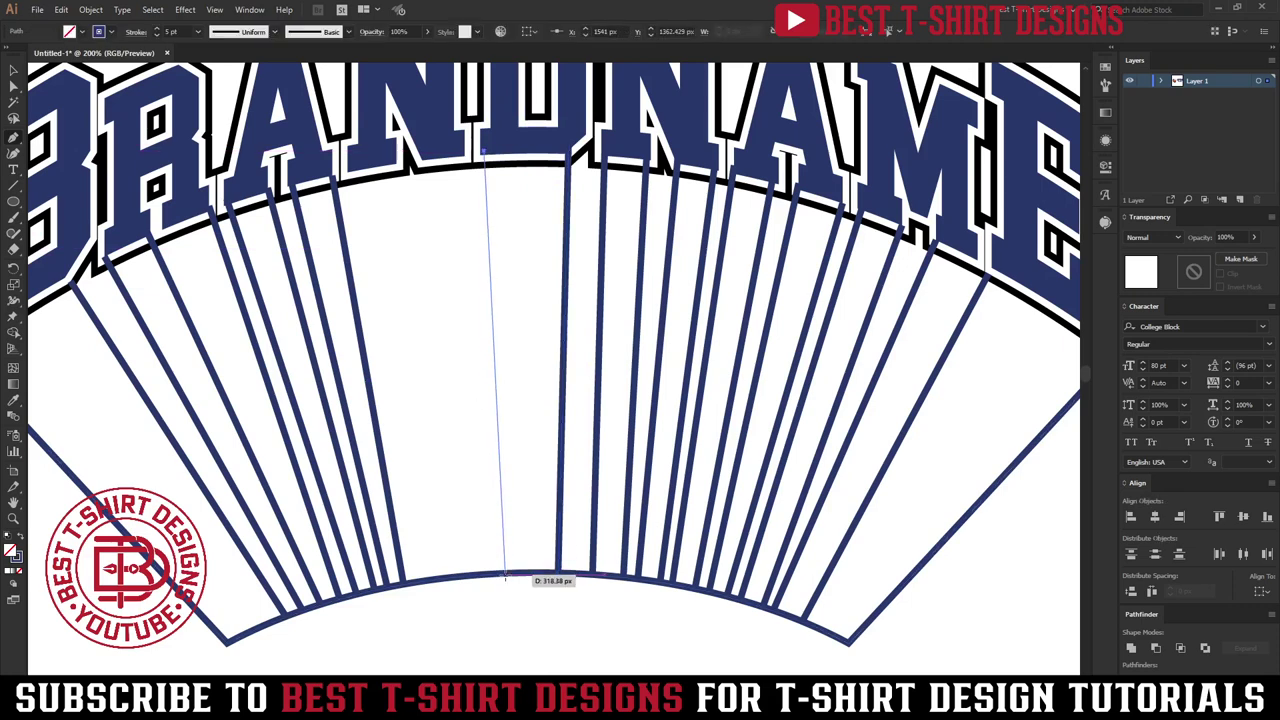
pyautogui.click(505, 573)
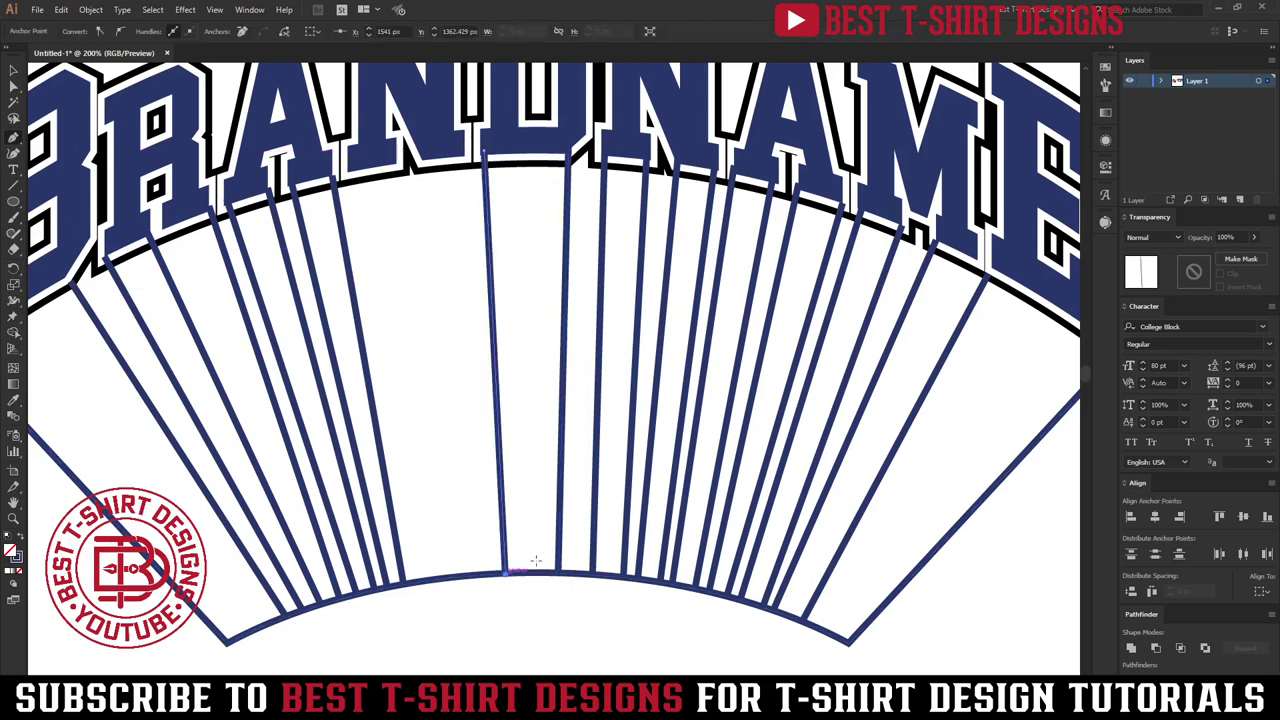
# Draw four rays from the lower corners of the first N's right and left legs down to the arc.
pyautogui.click(459, 151)
pyautogui.click(490, 578)
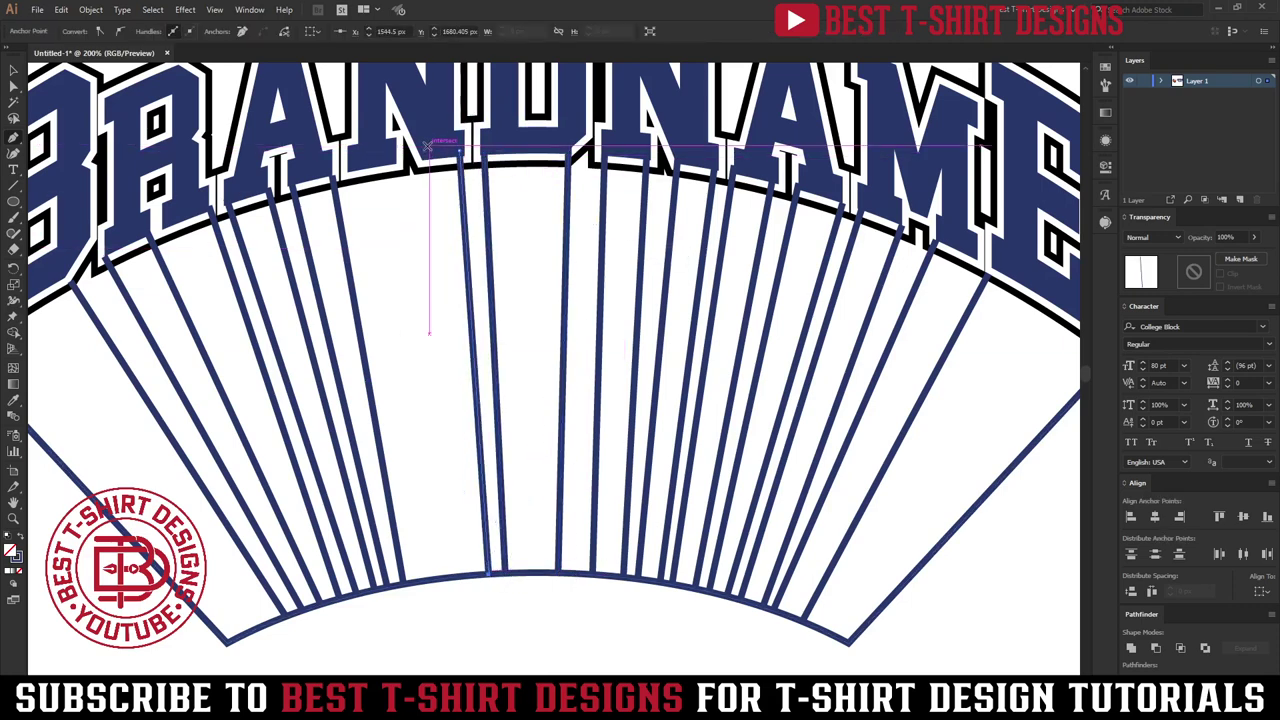
pyautogui.click(425, 147)
pyautogui.click(460, 573)
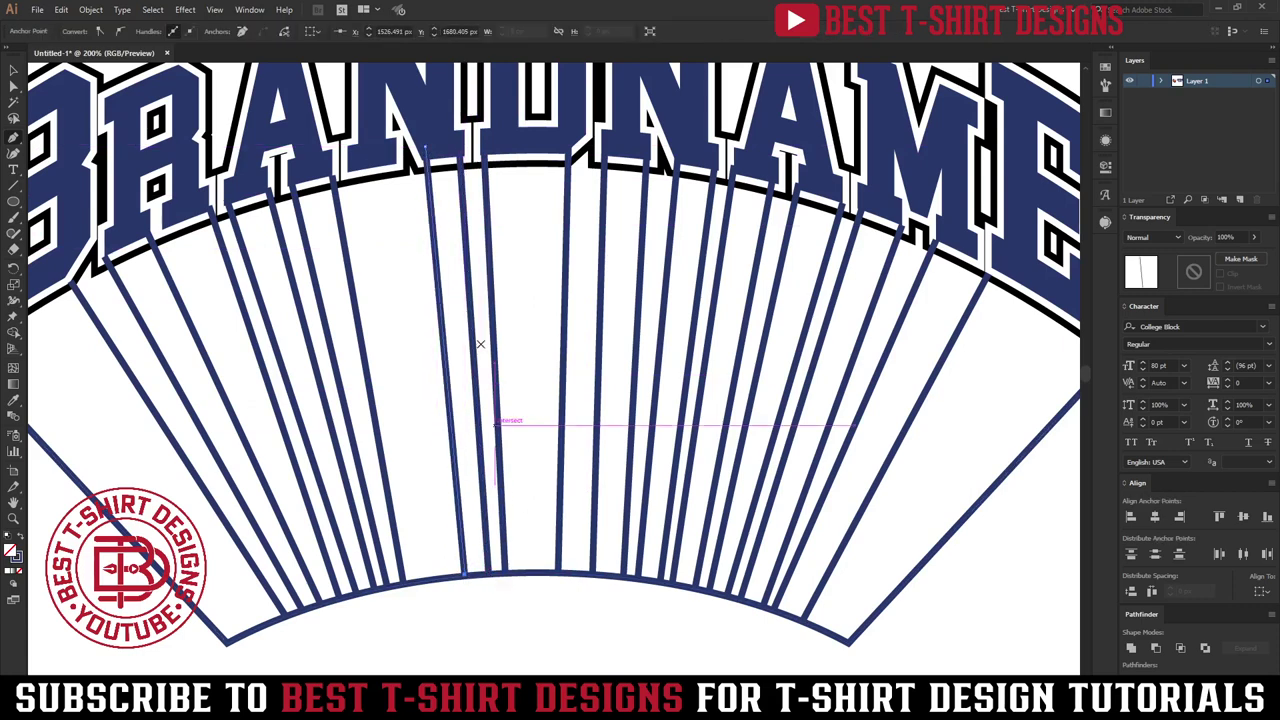
pyautogui.click(395, 155)
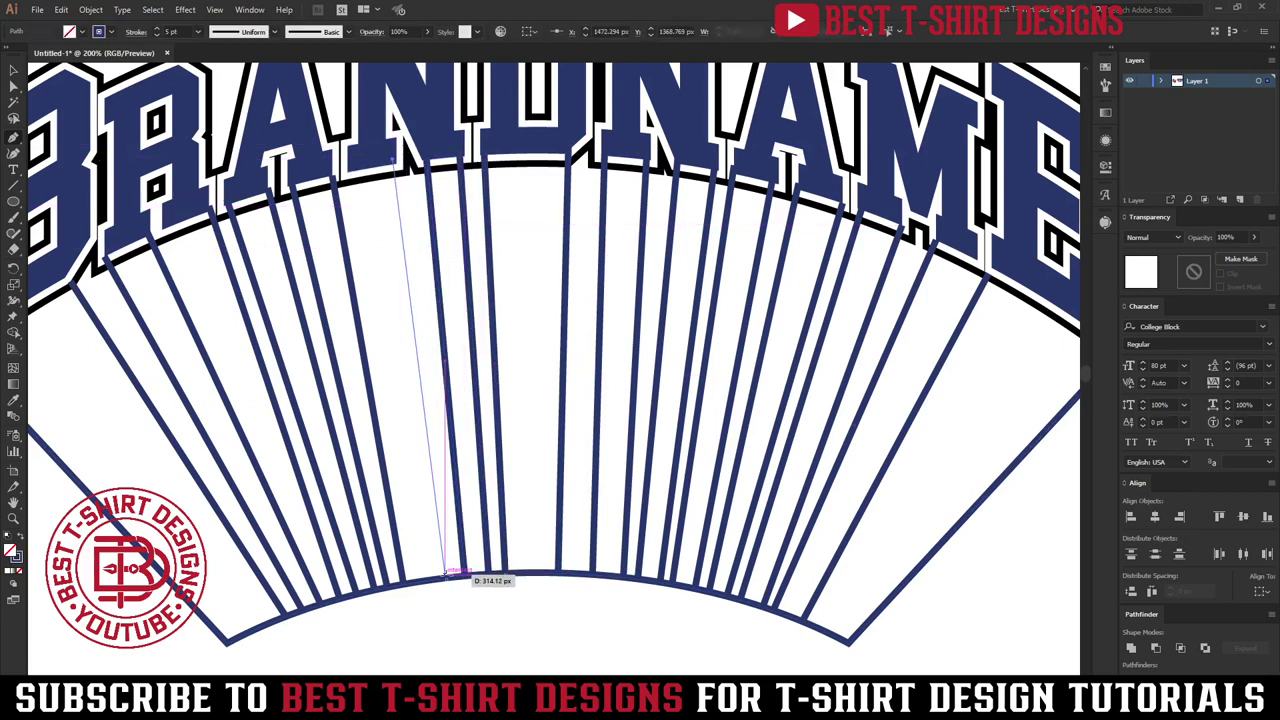
pyautogui.click(443, 575)
pyautogui.click(347, 170)
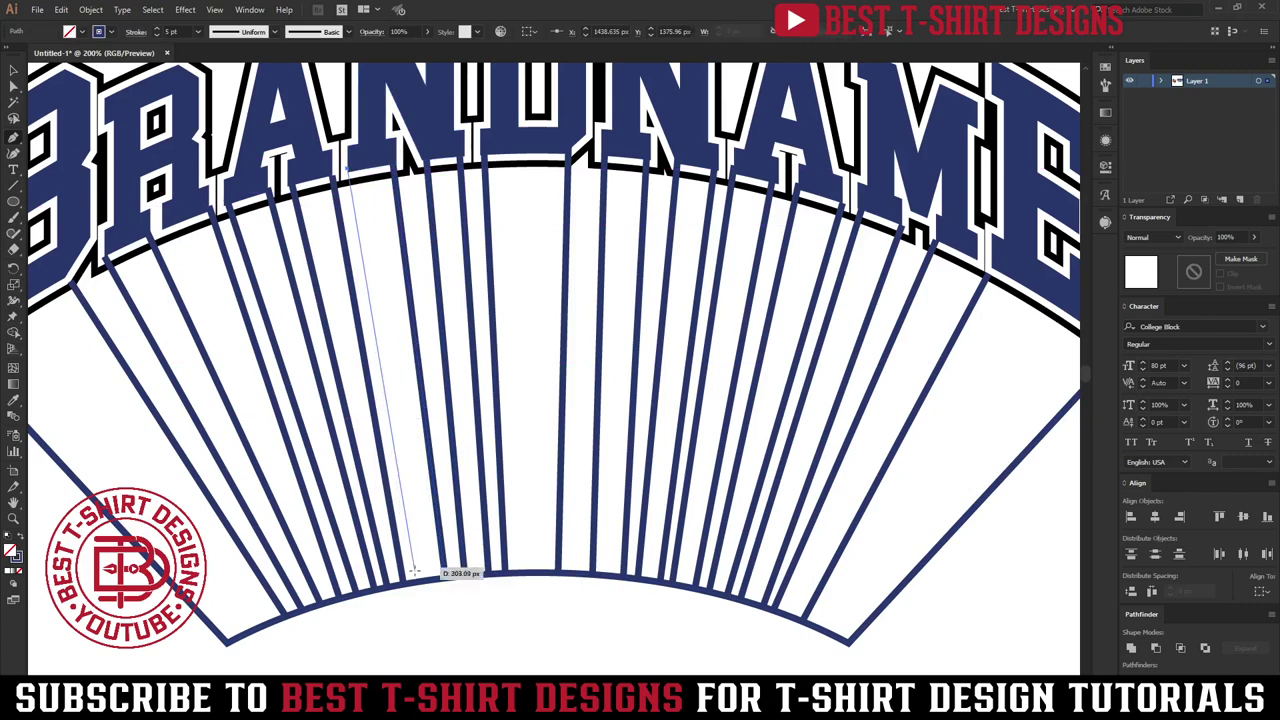
pyautogui.click(418, 579)
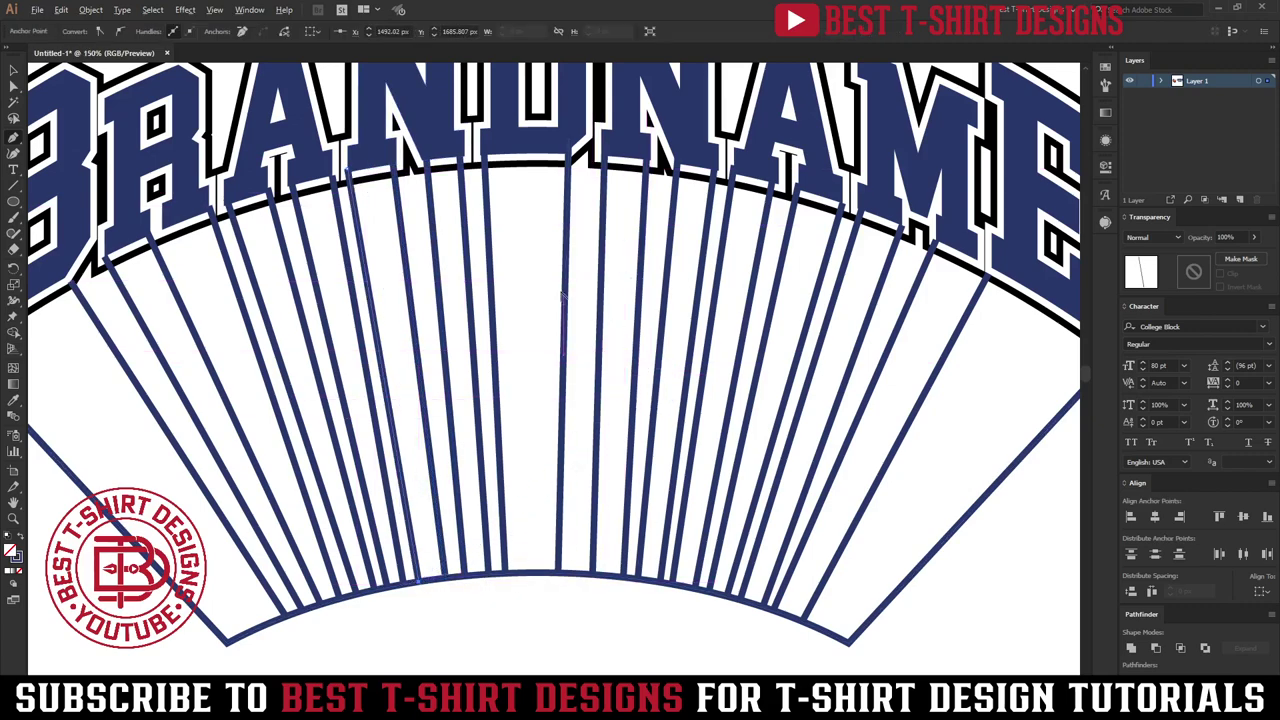
# Select the fan outline together with all its ray lines and group them.
pyautogui.scroll(-1, 562, 294)
pyautogui.click(881, 431)
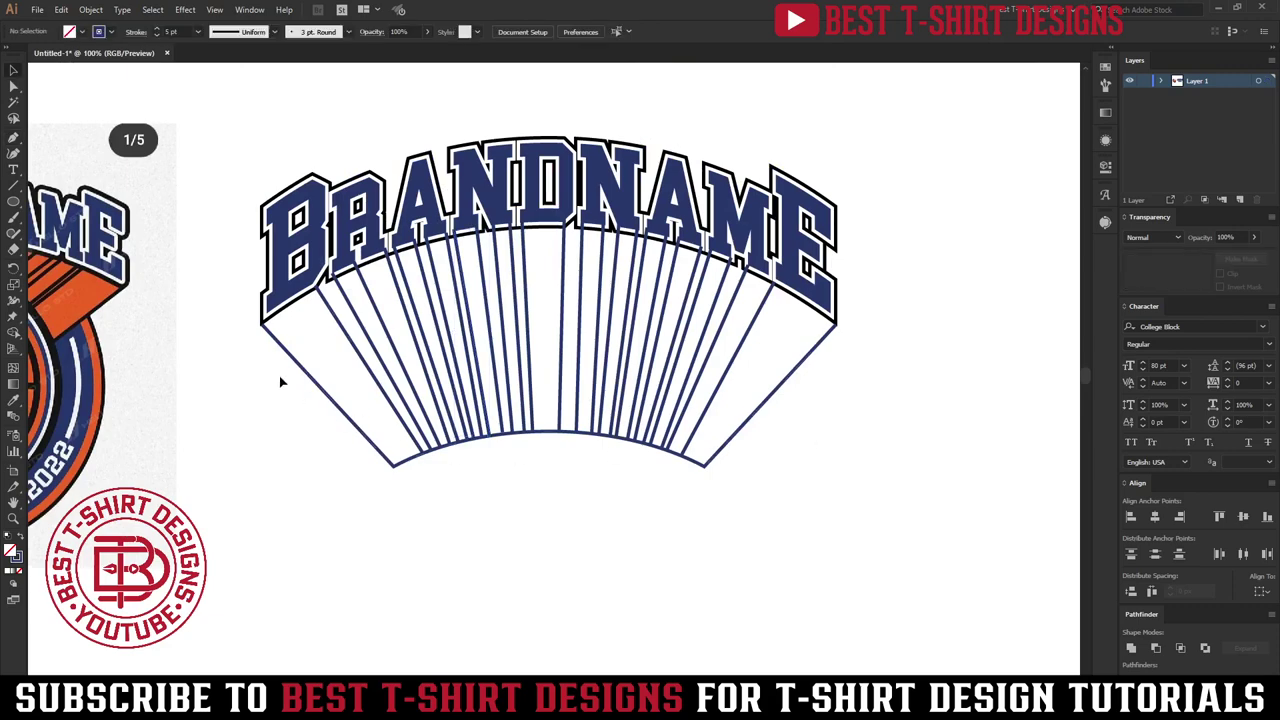
pyautogui.moveTo(898, 479); pyautogui.dragTo(898, 481)
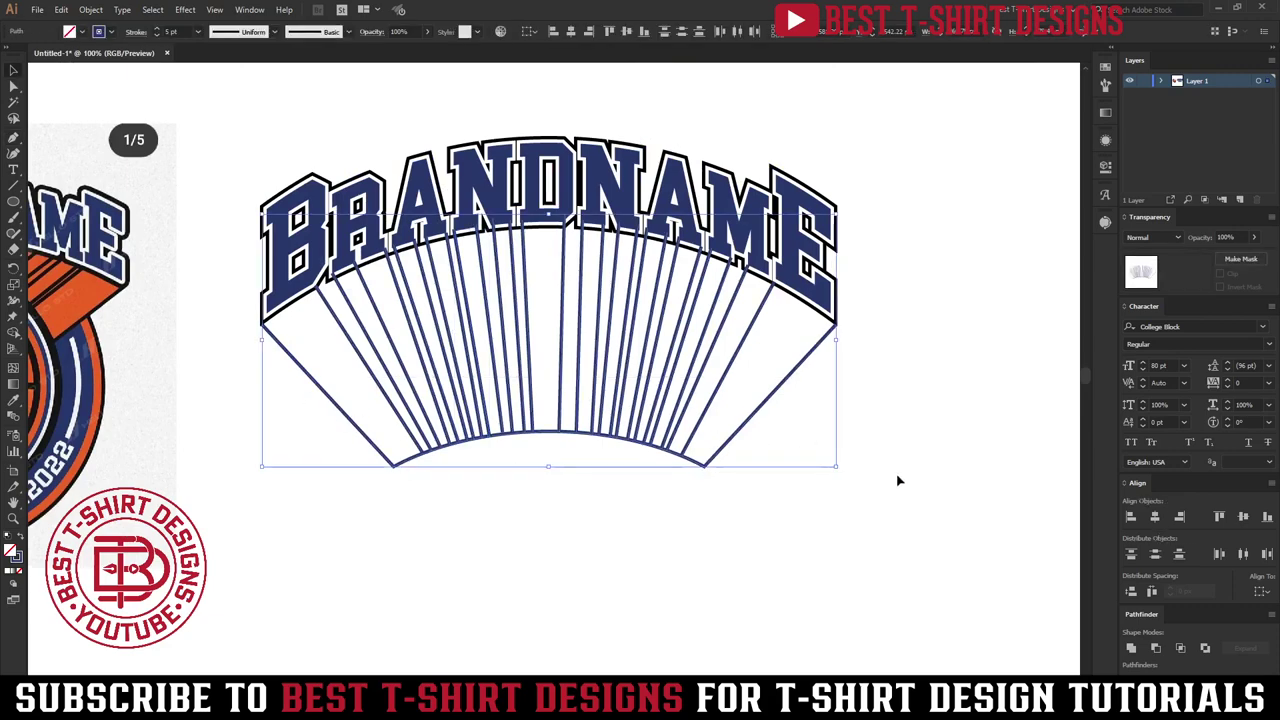
pyautogui.hotkey('ctrl', 'g')
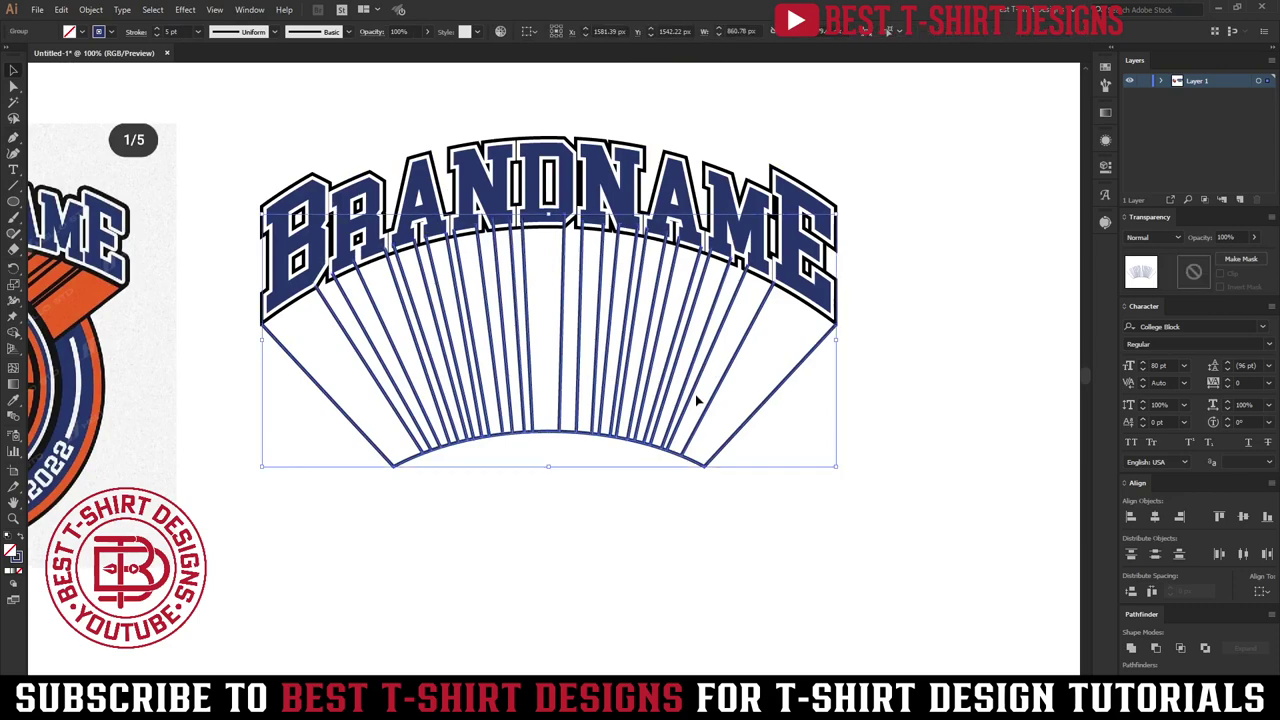
pyautogui.moveTo(697, 400); pyautogui.dragTo(694, 472)
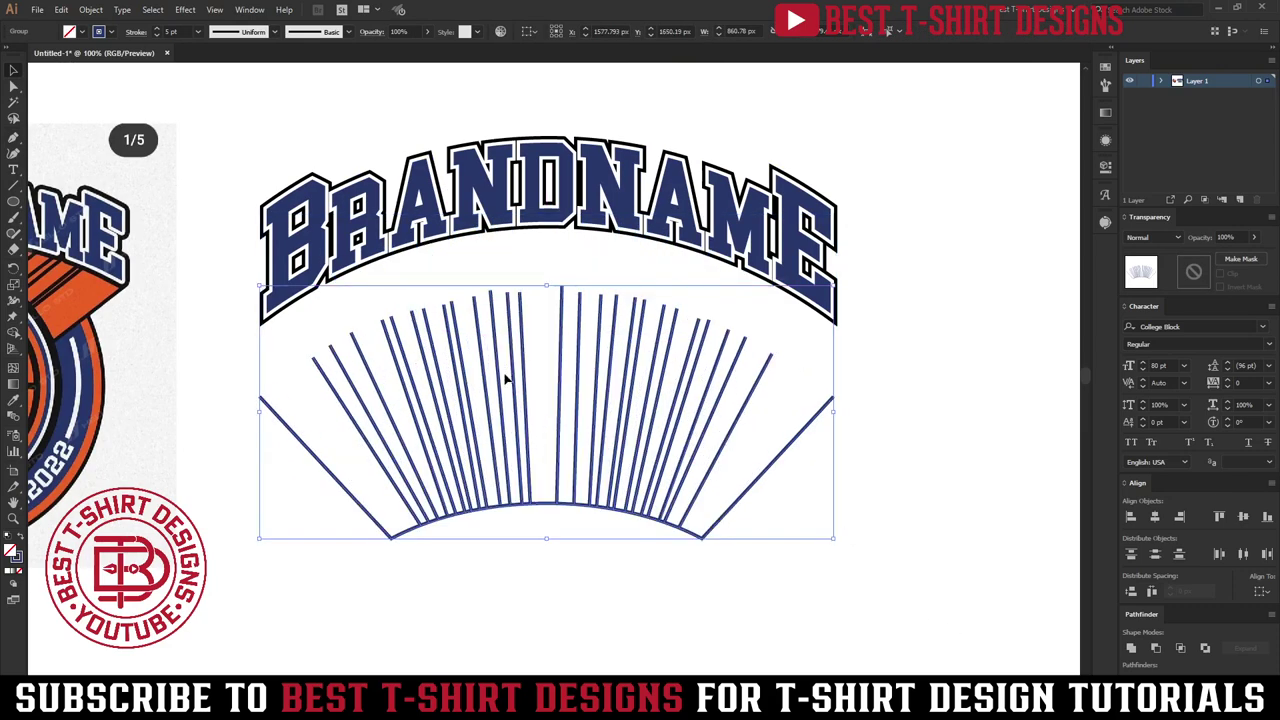
pyautogui.hotkey('ctrl', 'z')
pyautogui.click(894, 400)
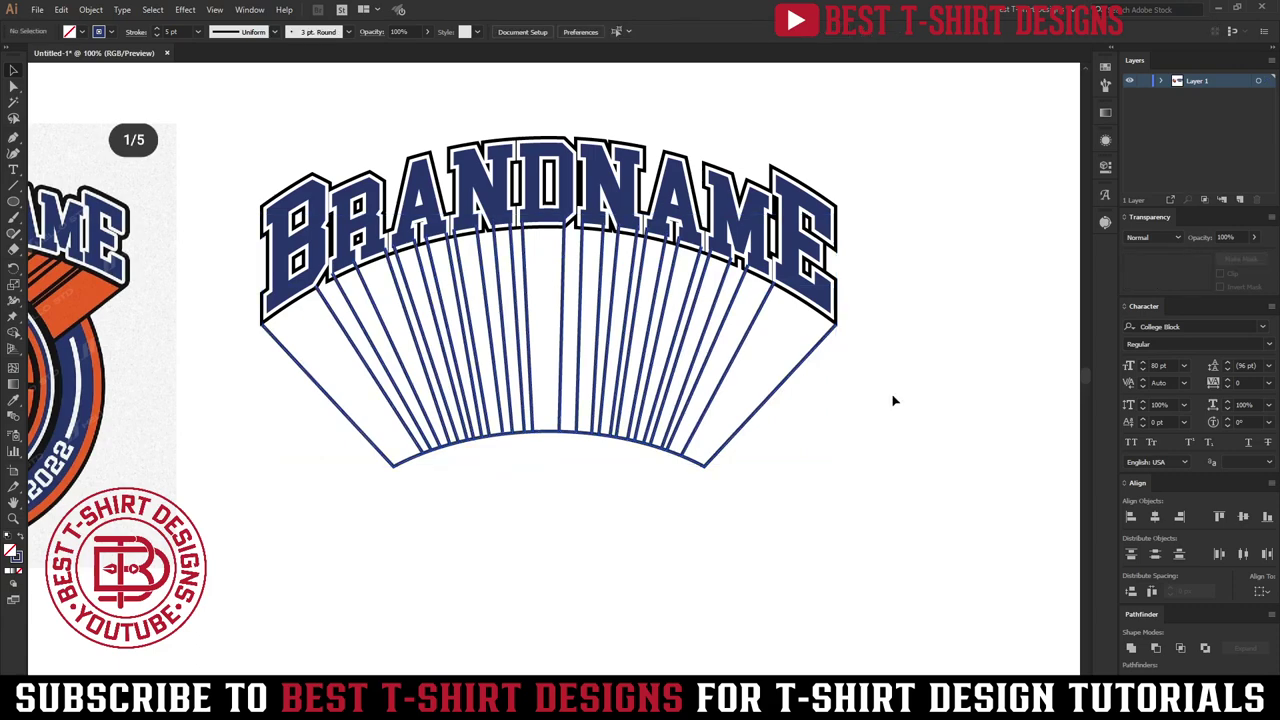
pyautogui.click(799, 258)
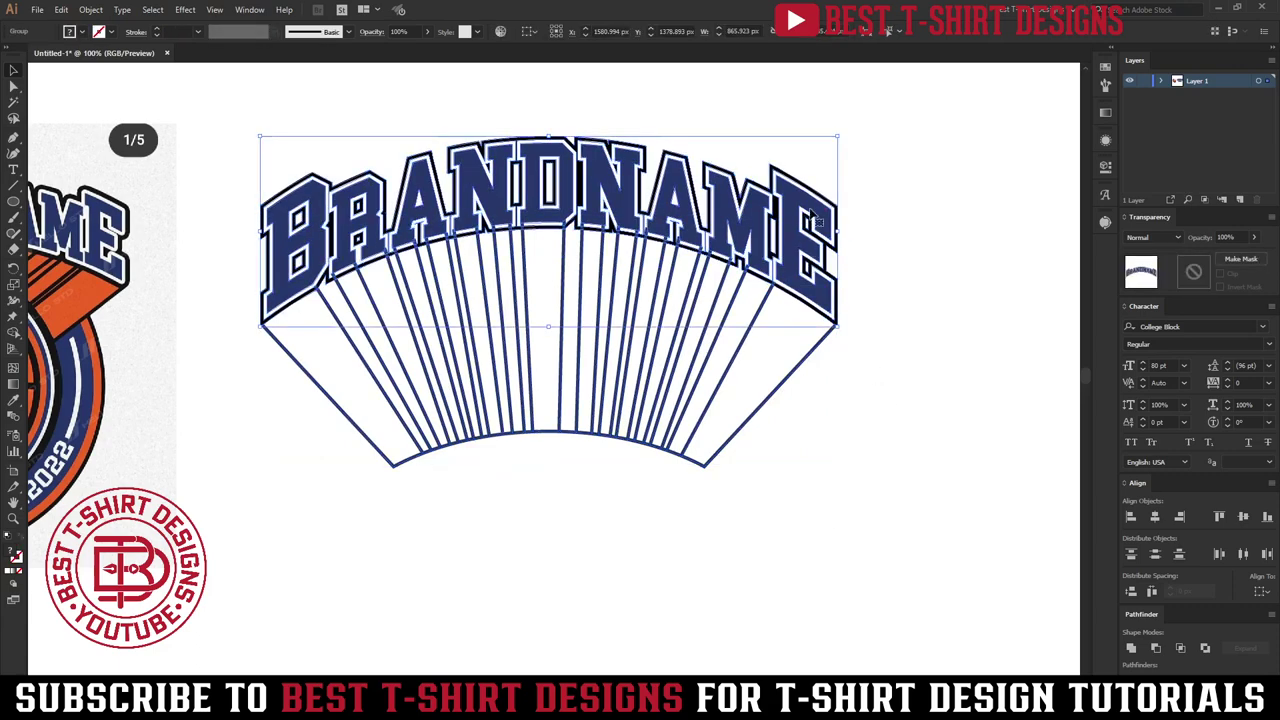
pyautogui.moveTo(811, 215); pyautogui.dragTo(920, 201)
pyautogui.hotkey('ctrl', 'z')
pyautogui.click(879, 448)
# Bring the BRANDNAME lettering group to the front, above the fan's ray lines.
pyautogui.click(820, 213)
pyautogui.rightClick(820, 213)
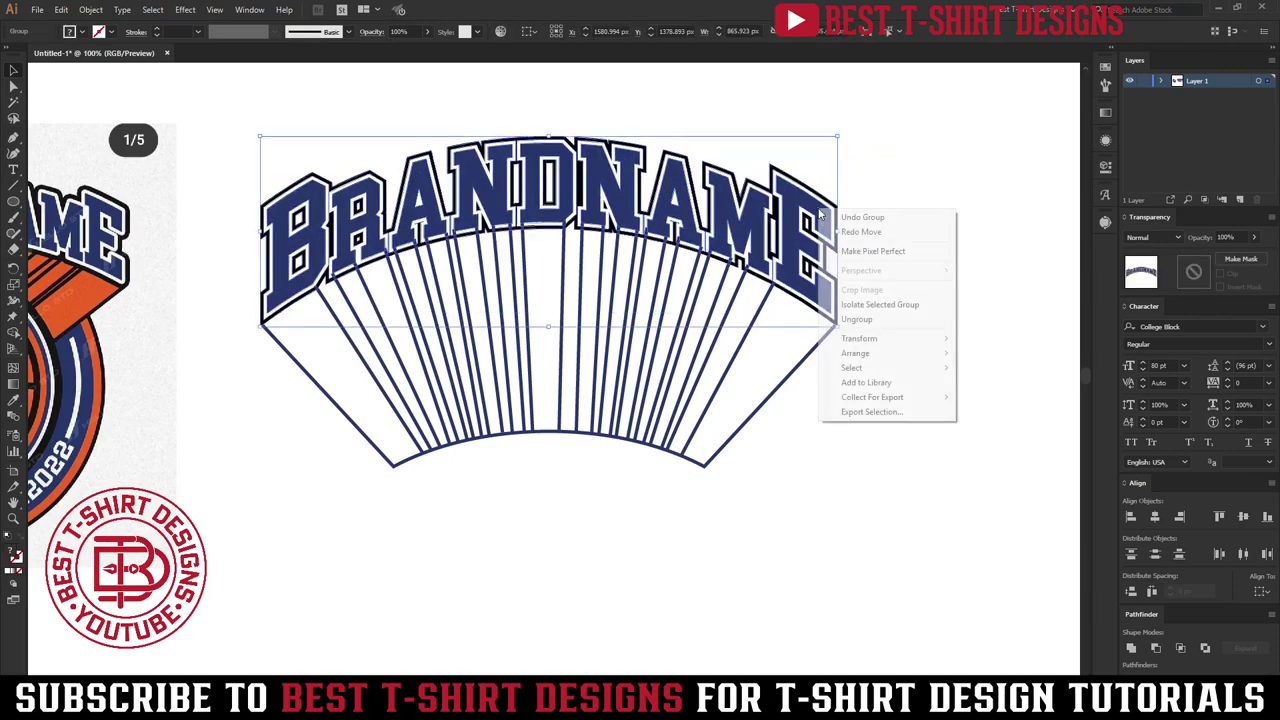
pyautogui.moveTo(855, 353)
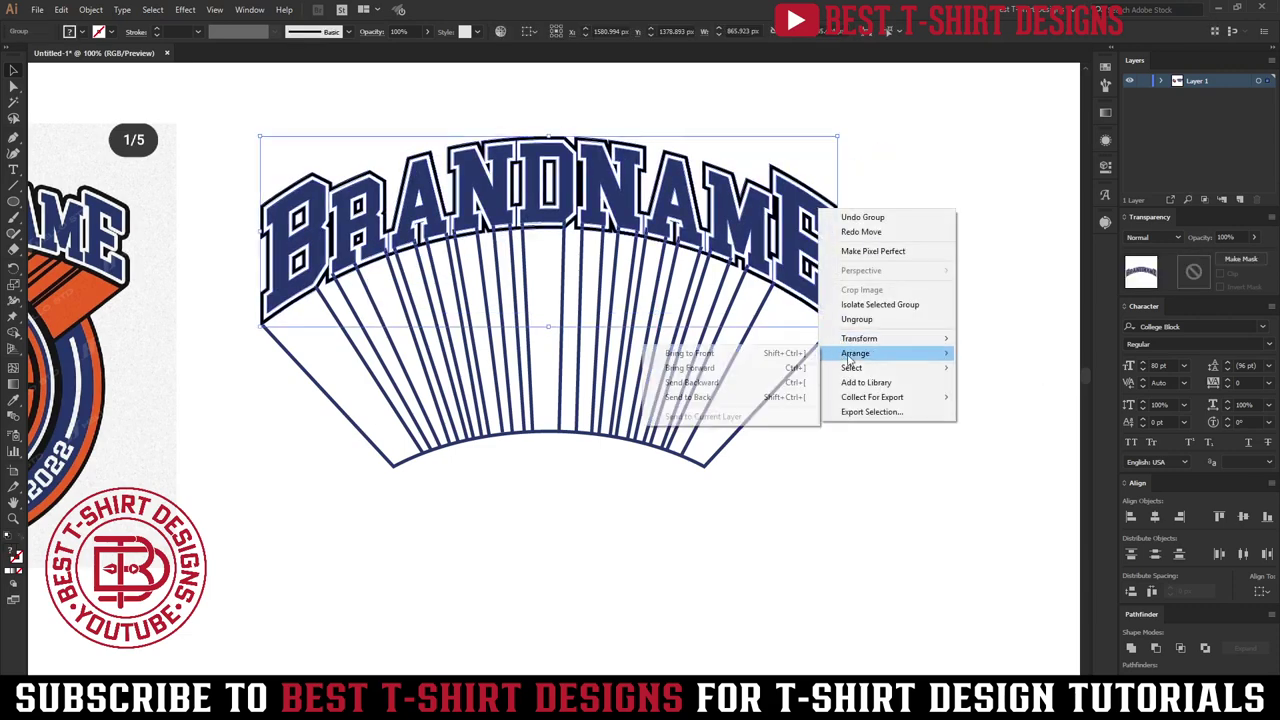
pyautogui.click(748, 362)
pyautogui.click(865, 458)
# Shift the lower endpoints of three rays slightly along the fan's lower arc to even out their spacing.
pyautogui.scroll(2, 296, 288)
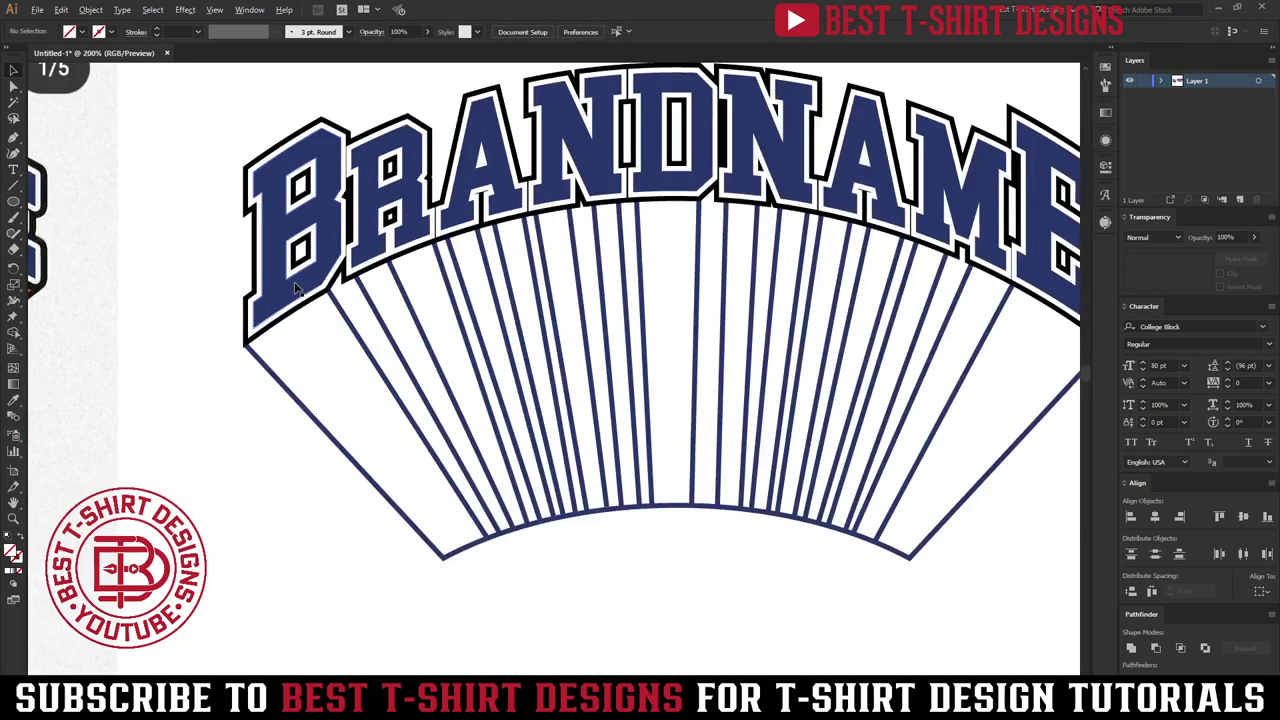
pyautogui.scroll(1, 296, 288)
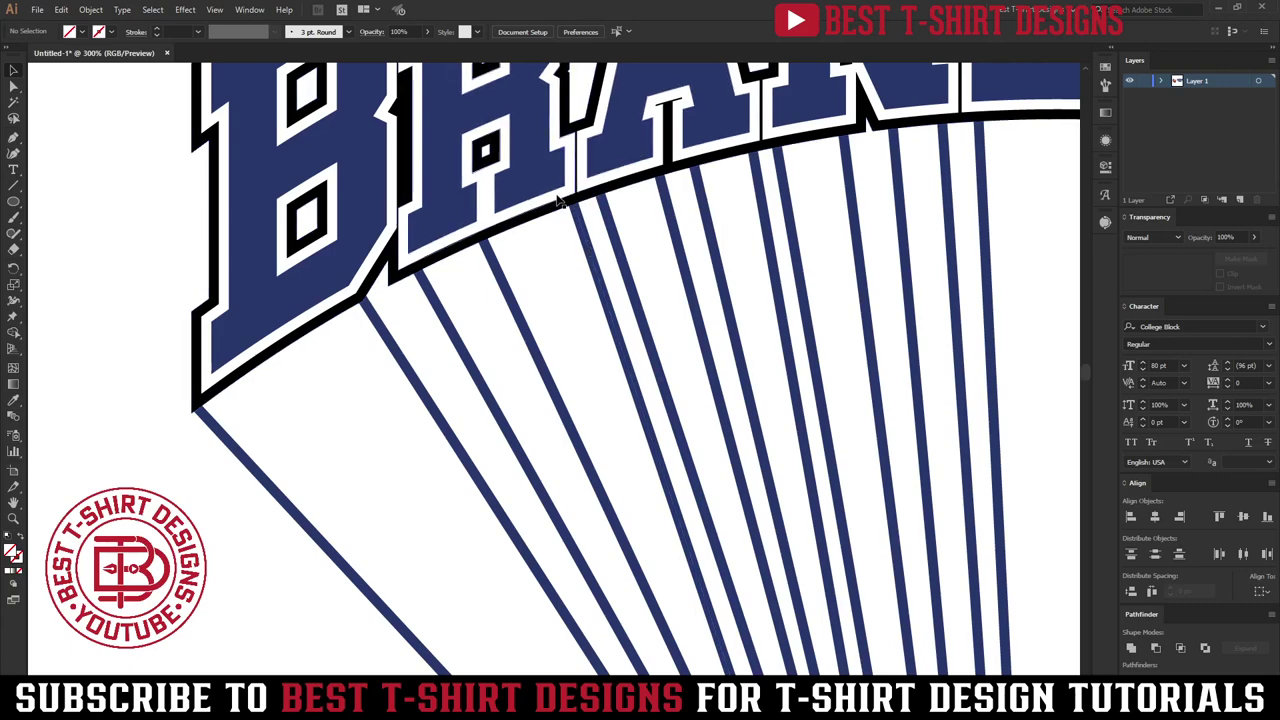
pyautogui.scroll(-3, 560, 200)
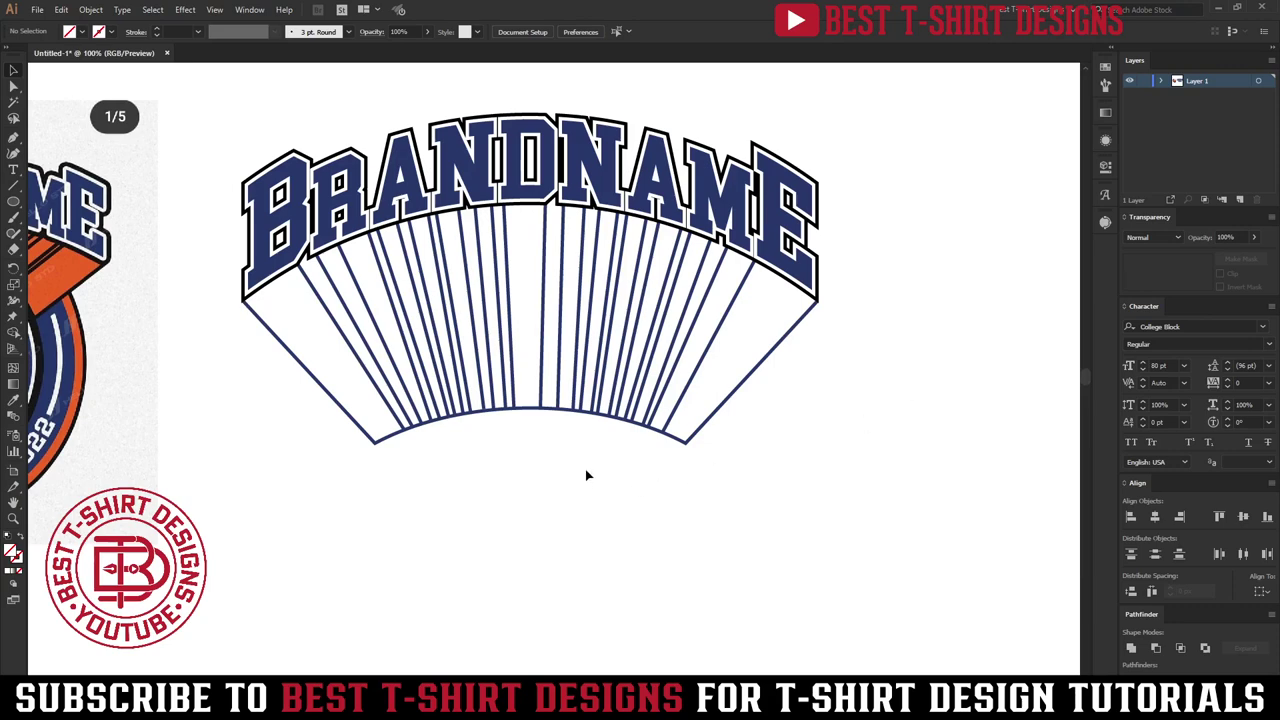
pyautogui.scroll(1, 493, 436)
pyautogui.click(528, 400)
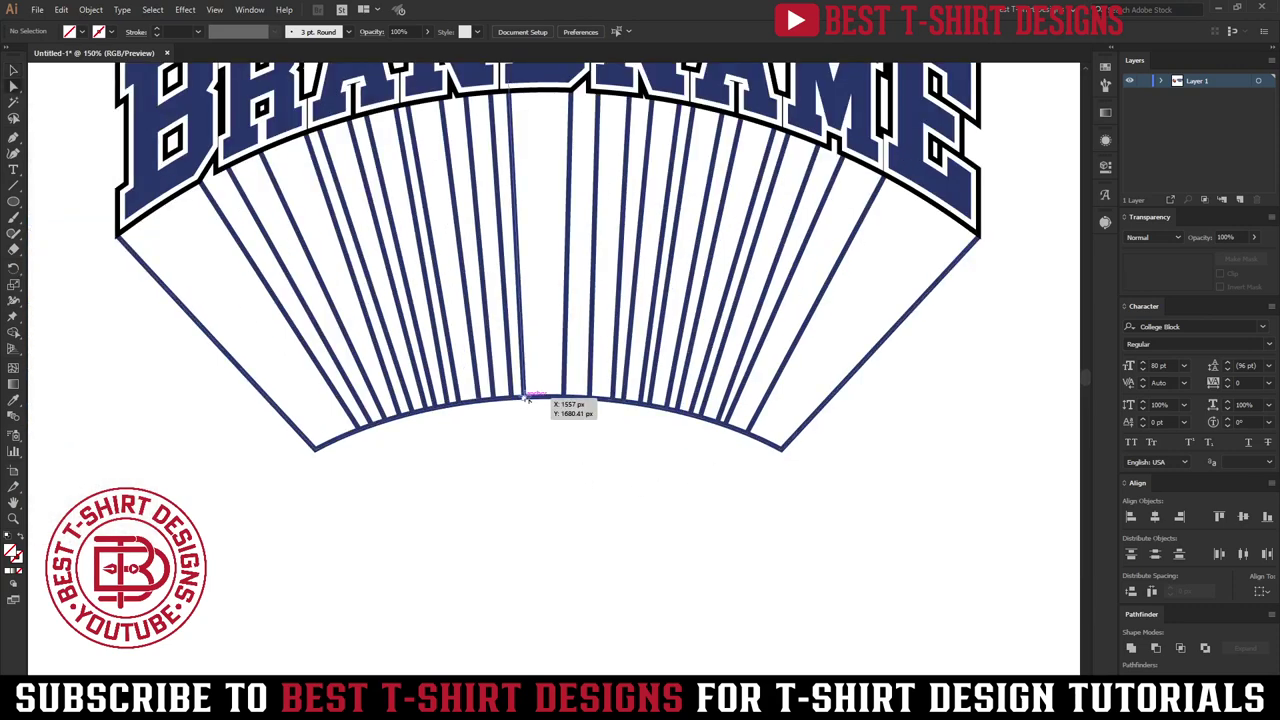
pyautogui.moveTo(530, 401); pyautogui.dragTo(560, 400)
pyautogui.click(773, 456)
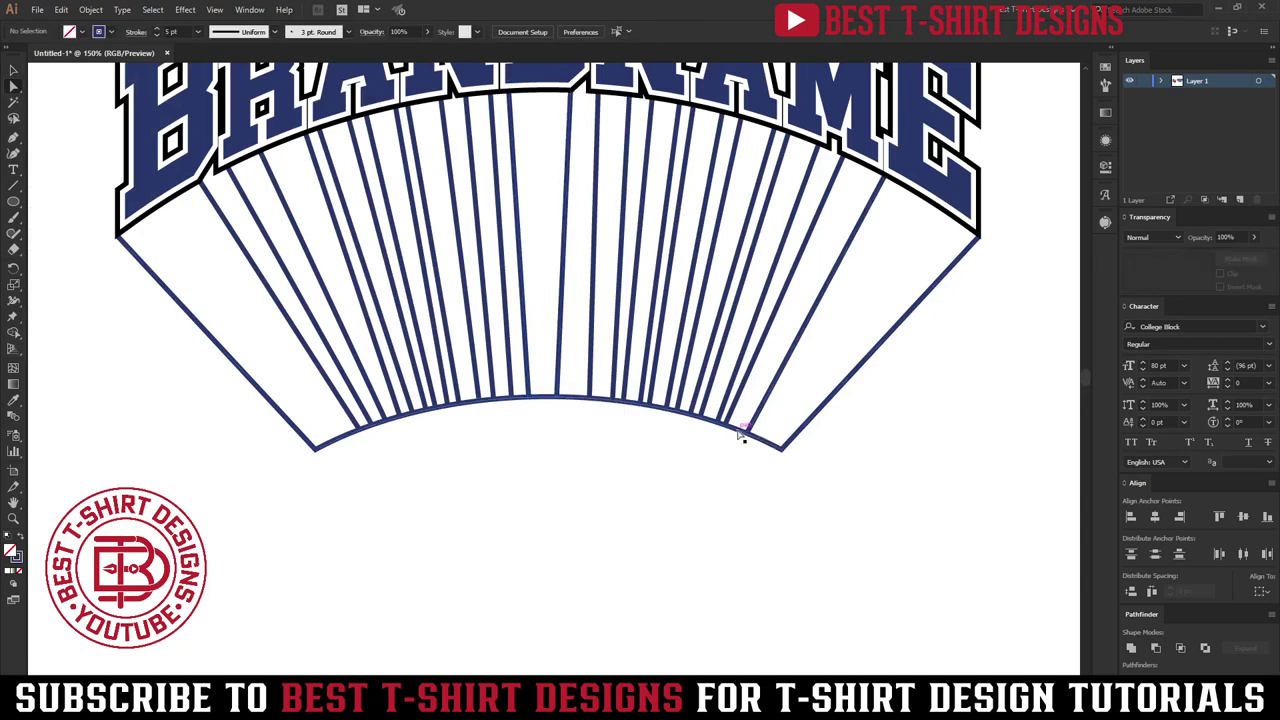
pyautogui.click(742, 433)
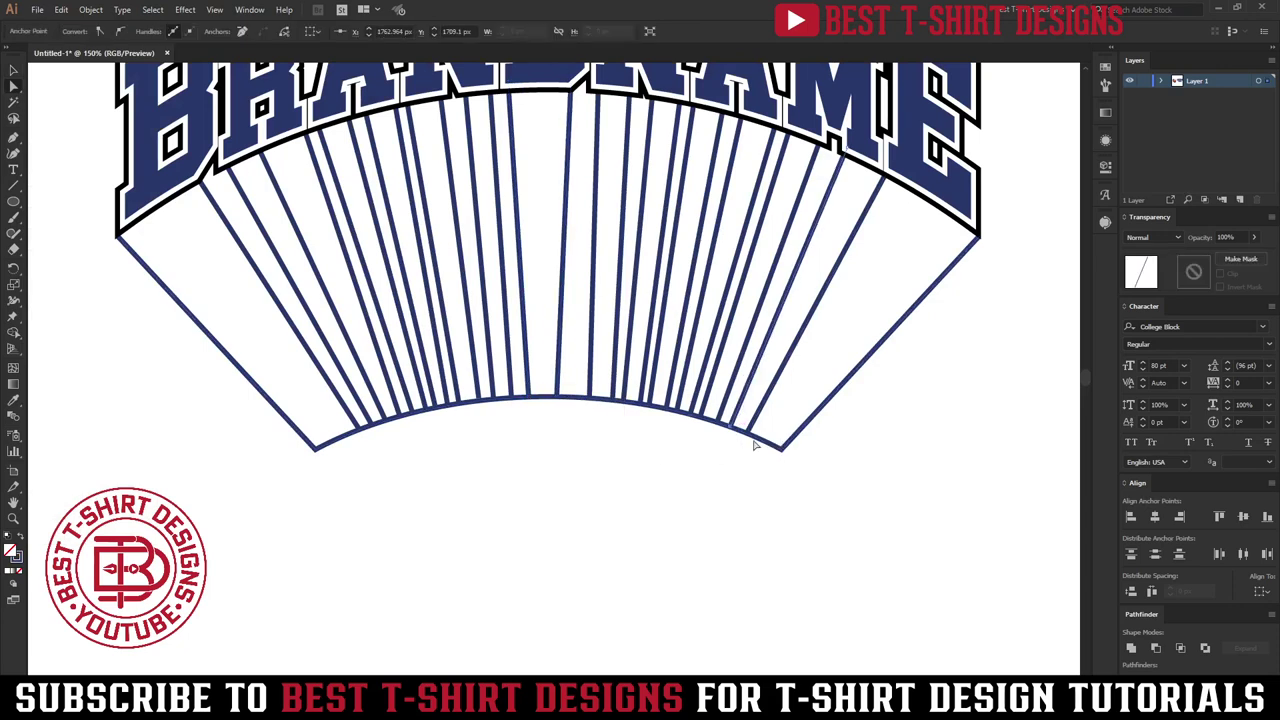
pyautogui.moveTo(463, 402); pyautogui.dragTo(470, 402)
pyautogui.click(477, 423)
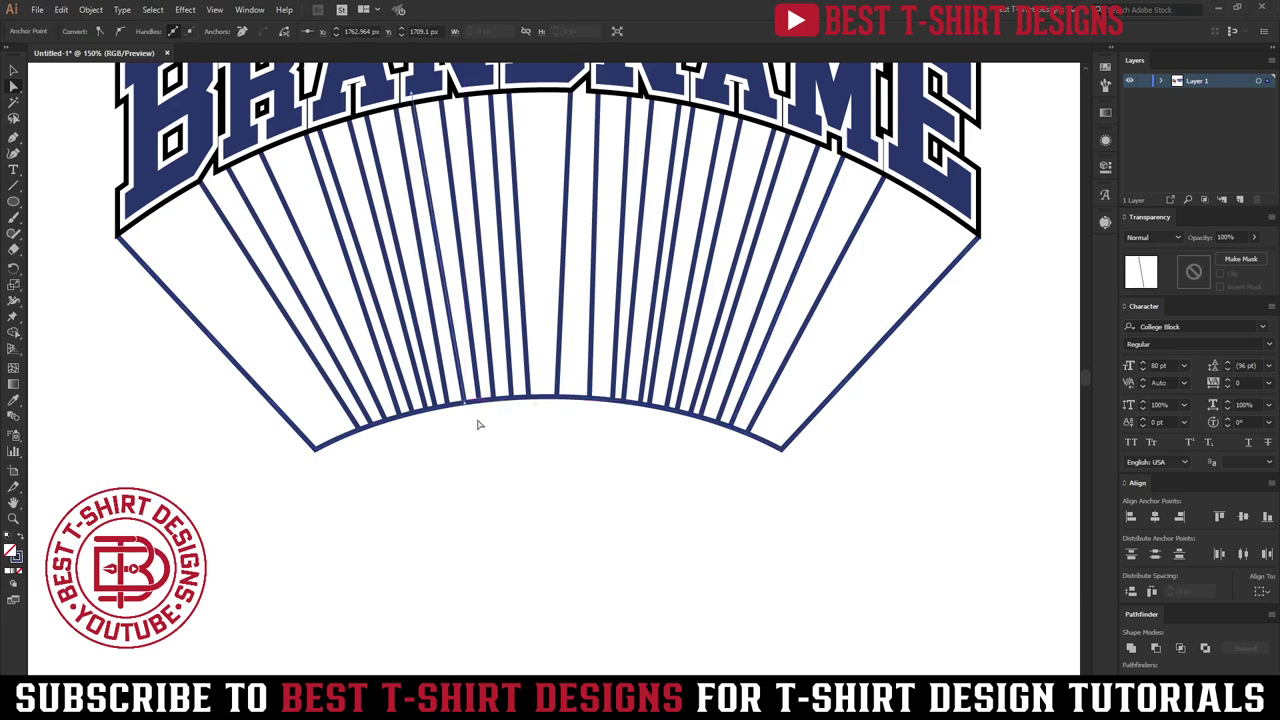
pyautogui.scroll(-2, 587, 452)
pyautogui.press('v')
pyautogui.scroll(1, 589, 447)
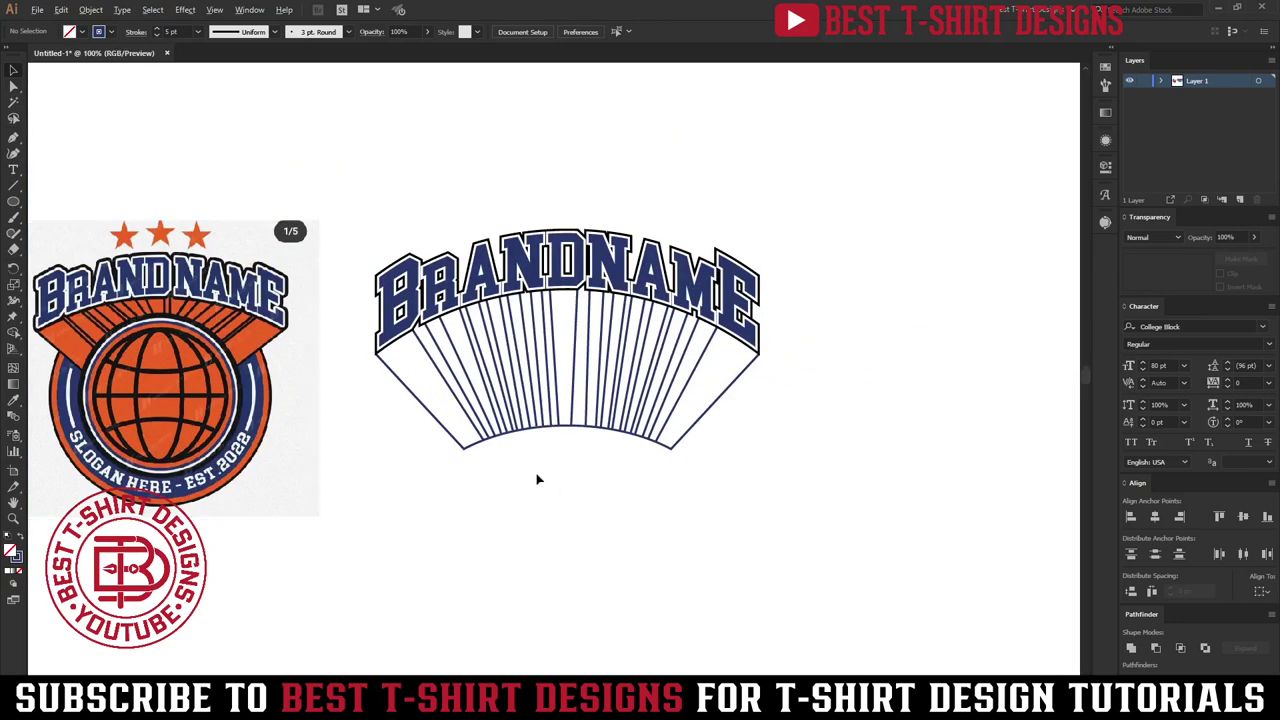
pyautogui.scroll(1, 537, 480)
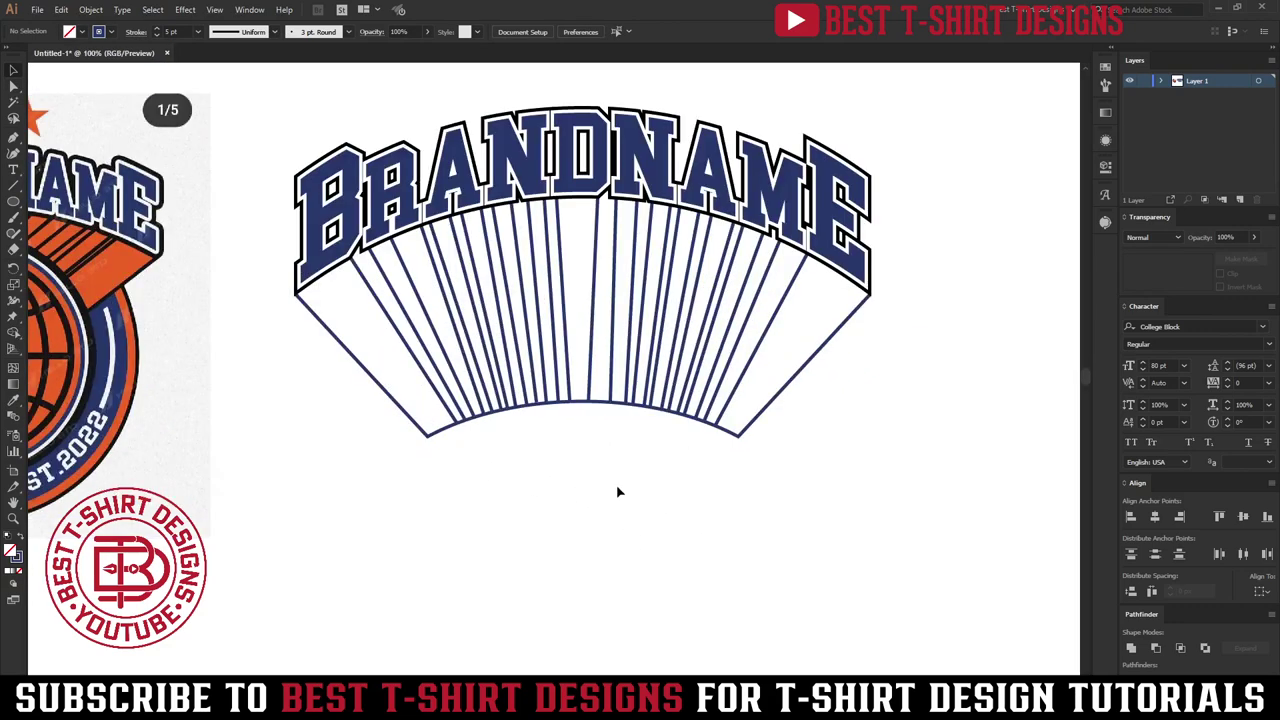
pyautogui.hscroll(-1, 455, 398)
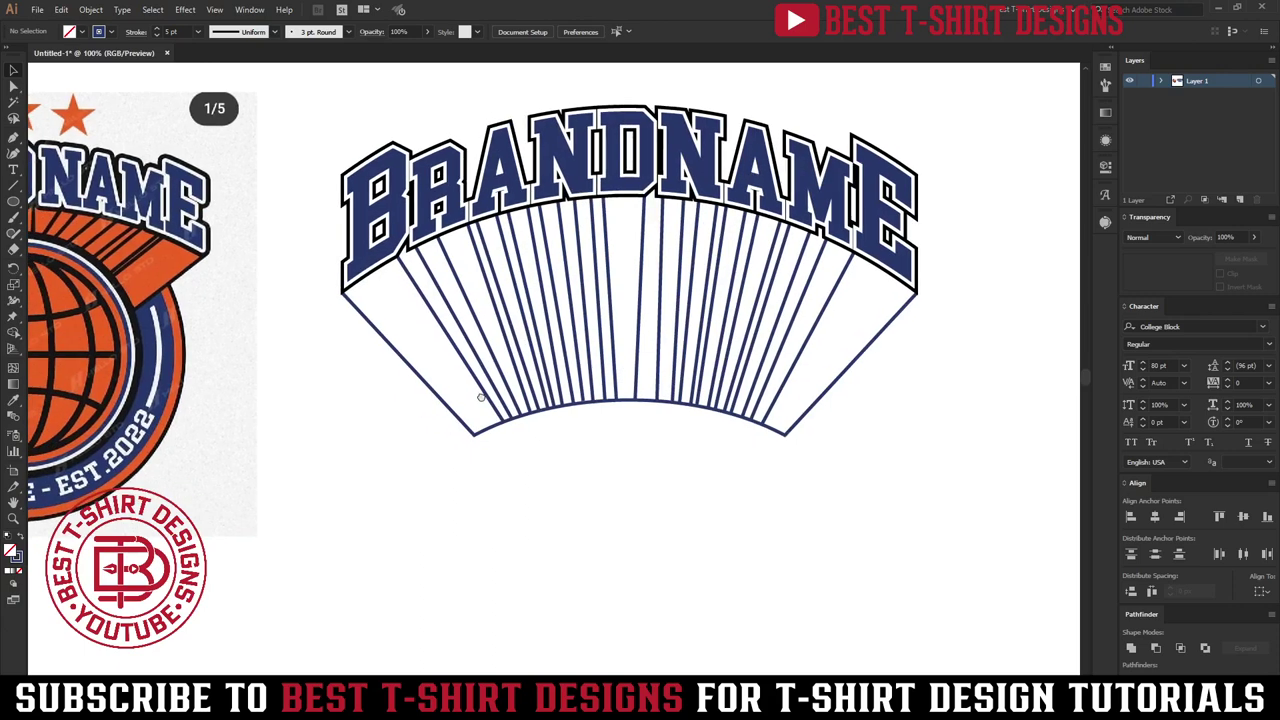
pyautogui.click(169, 258)
pyautogui.scroll(3, 499, 312)
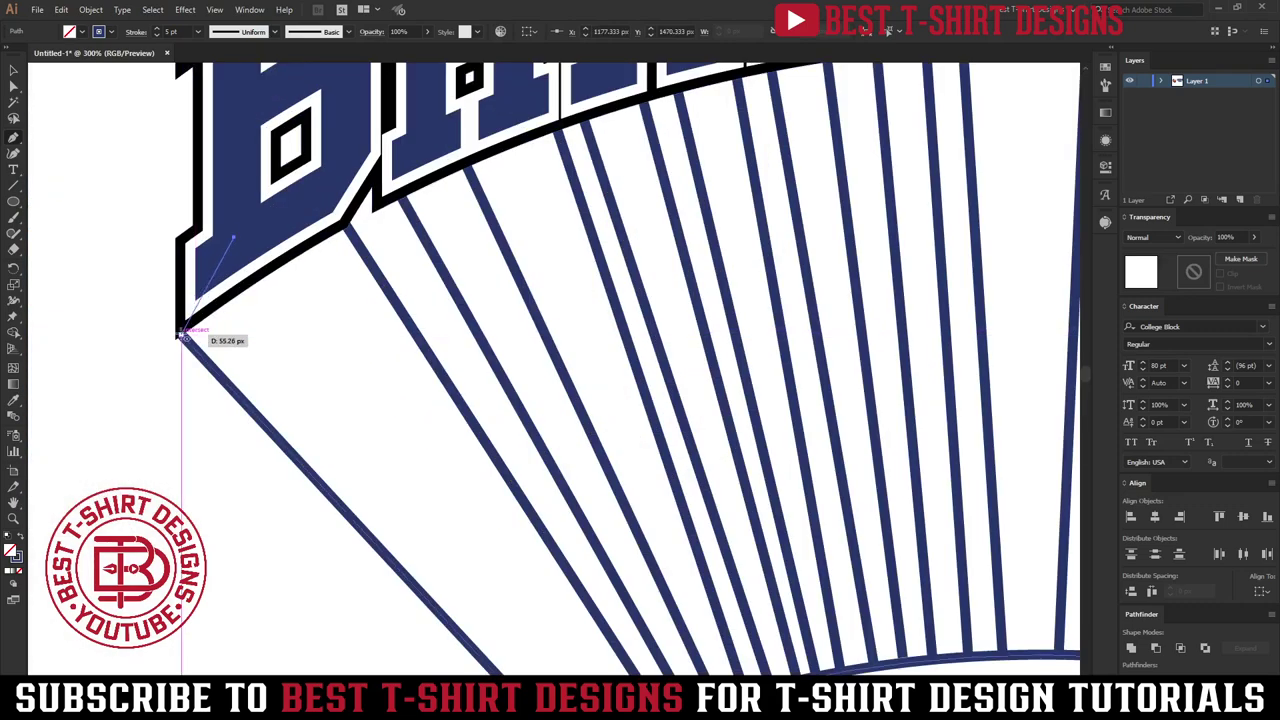
pyautogui.click(183, 334)
pyautogui.scroll(-3, 545, 535)
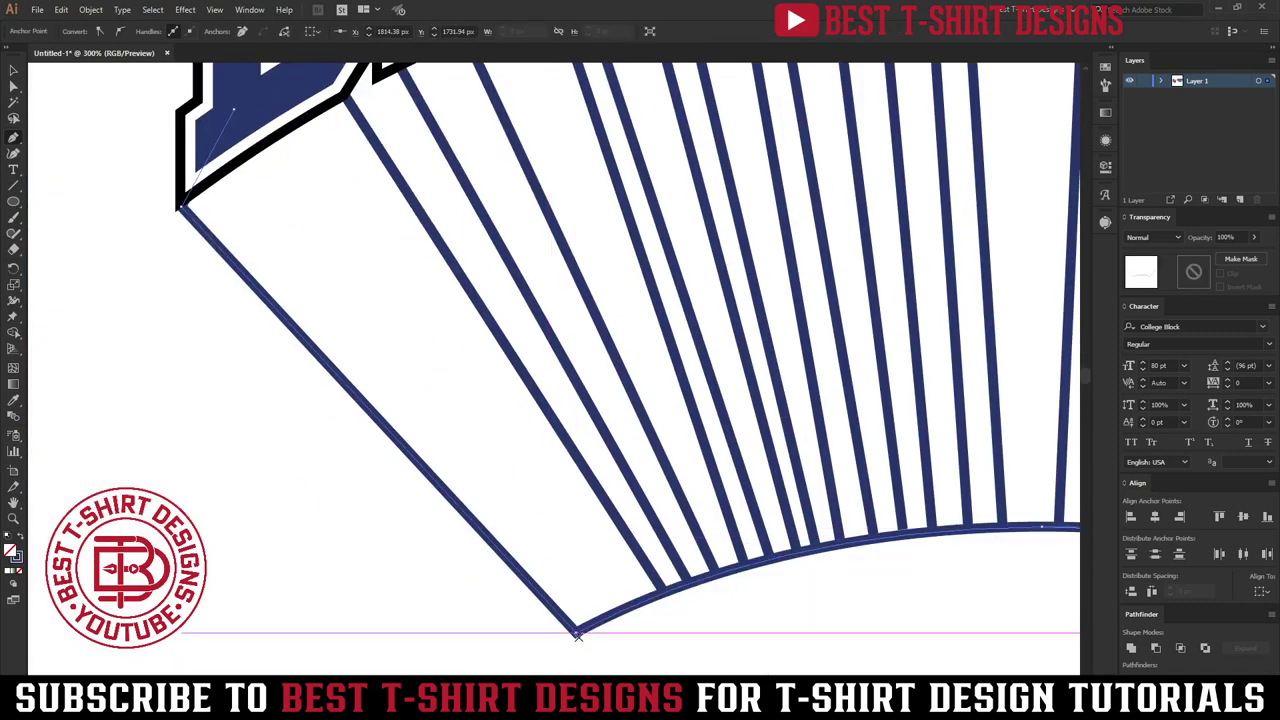
# Begin a Pen path at the fan's lower left corner, up its left edge to the B's bottom corner and into the B.
pyautogui.scroll(4, 577, 634)
pyautogui.moveTo(565, 613); pyautogui.dragTo(630, 625)
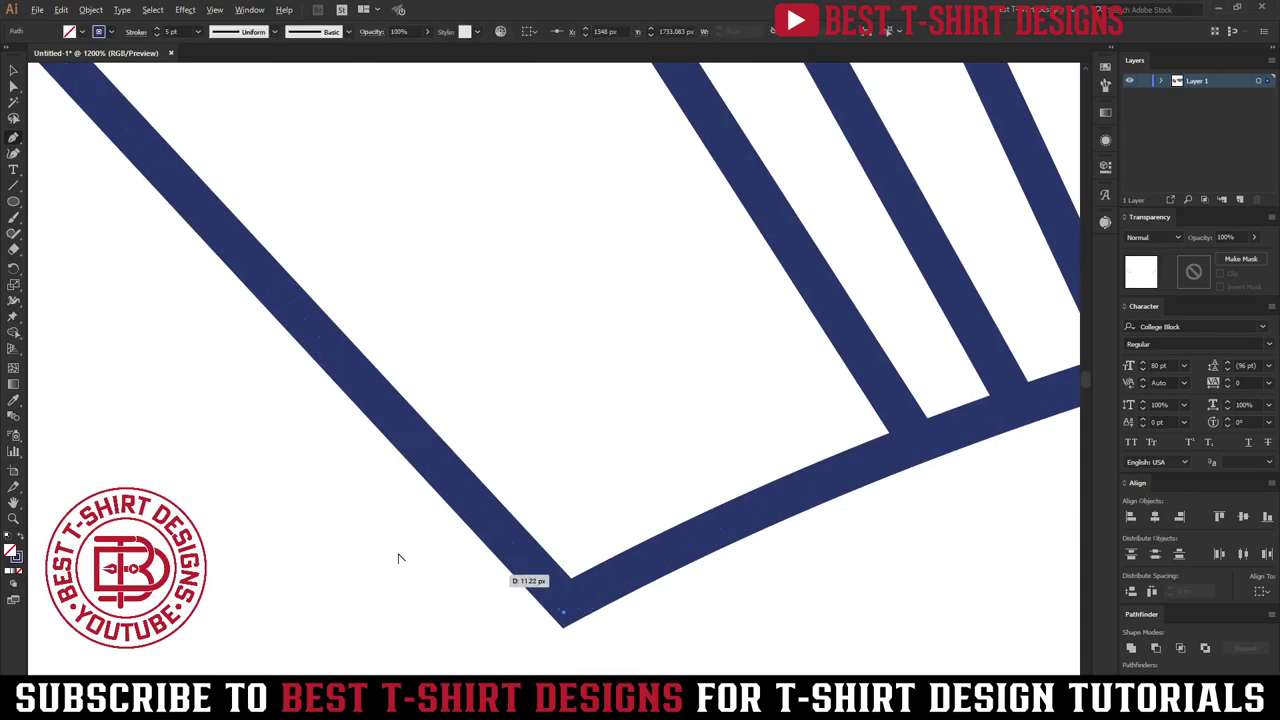
pyautogui.scroll(-4, 390, 540)
pyautogui.moveTo(398, 558); pyautogui.dragTo(355, 200)
pyautogui.scroll(3, 303, 360)
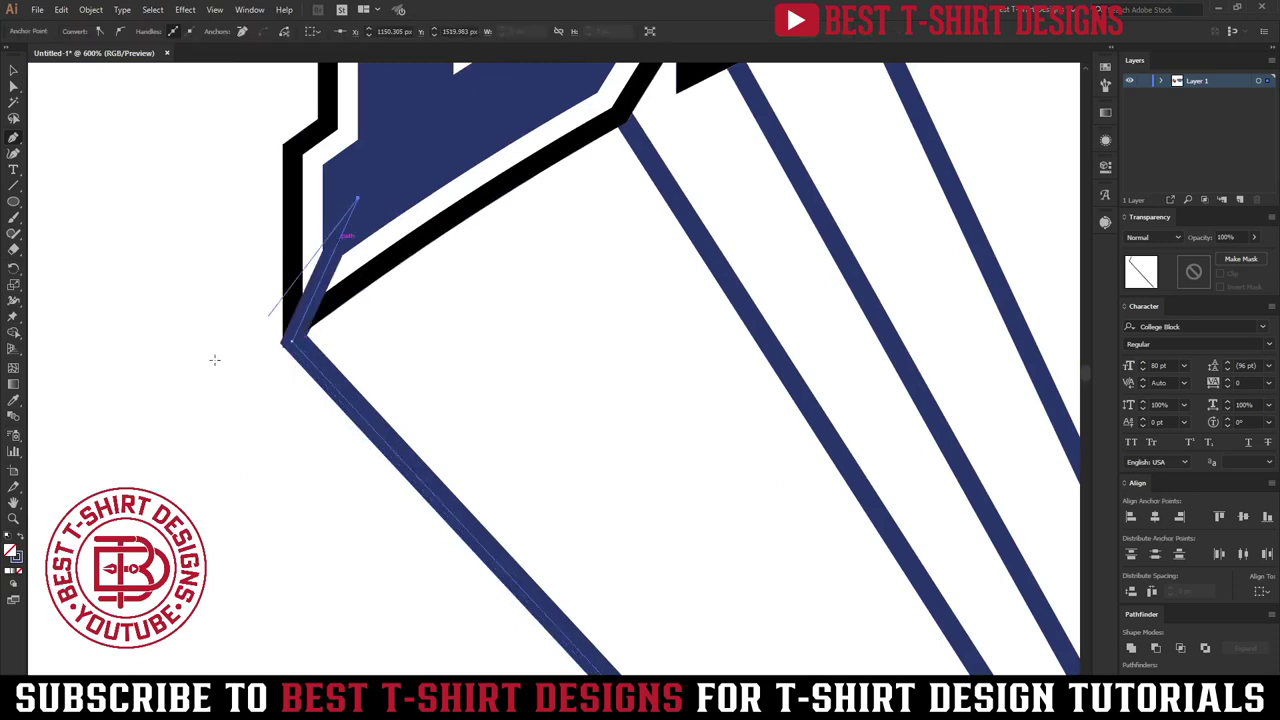
# Continue the path across the BRANDNAME letters to the E's bottom corner and down the fan's right edge to its lower corner.
pyautogui.scroll(-5, 214, 359)
pyautogui.moveTo(222, 355); pyautogui.dragTo(663, 378)
pyautogui.scroll(4, 808, 286)
pyautogui.scroll(-3, 727, 303)
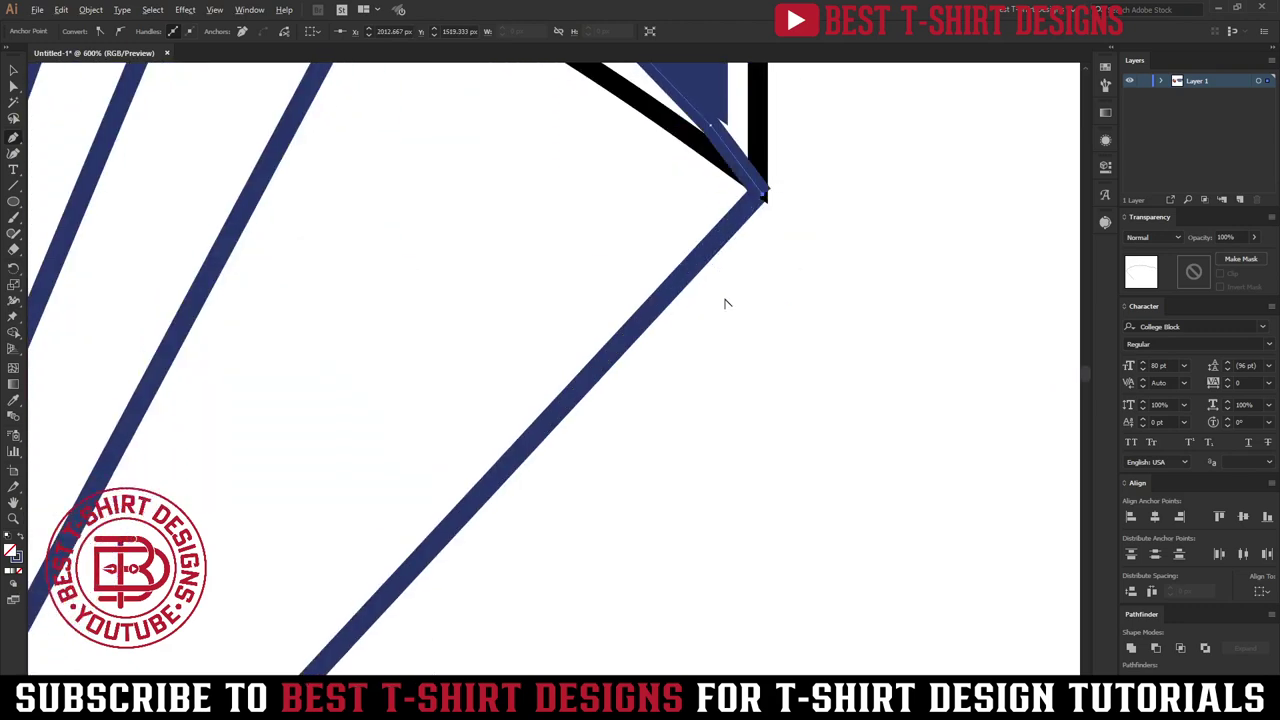
pyautogui.scroll(-3, 697, 214)
pyautogui.scroll(-3, 490, 457)
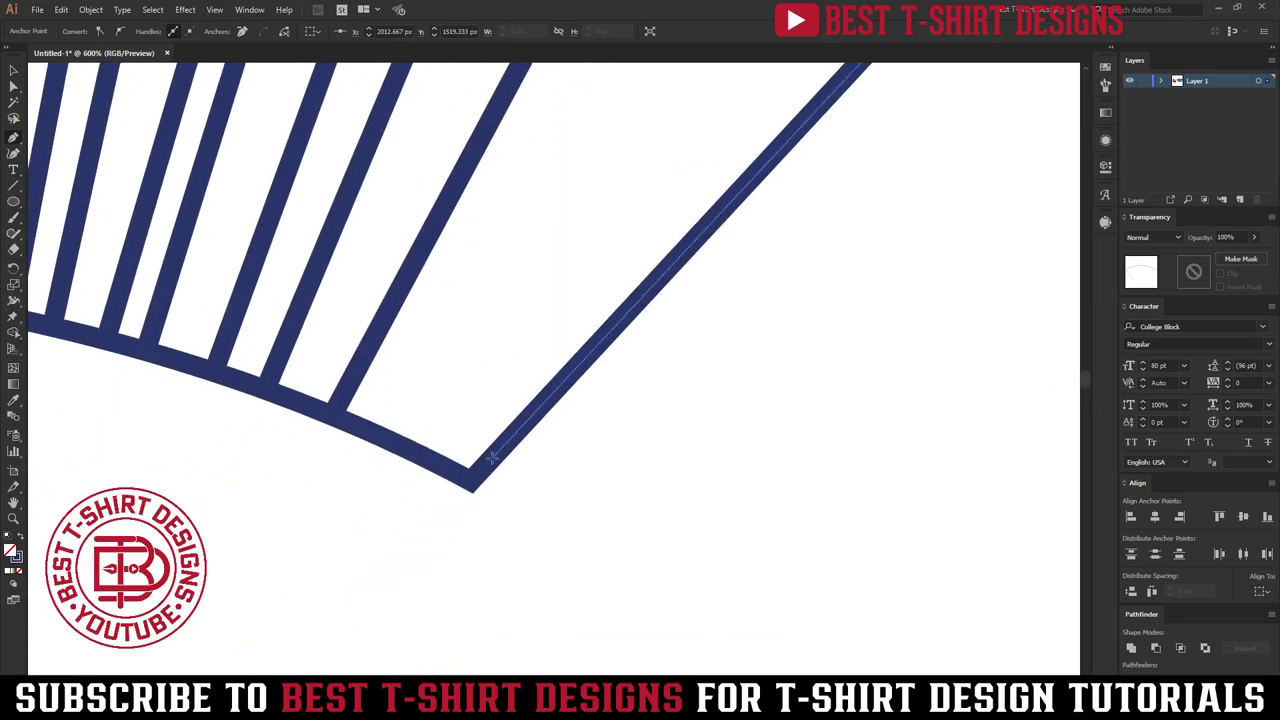
pyautogui.moveTo(477, 486)
pyautogui.mouseDown()
pyautogui.moveTo(479, 466)
pyautogui.moveTo(483, 480)
pyautogui.mouseUp()
pyautogui.scroll(4, 480, 481)
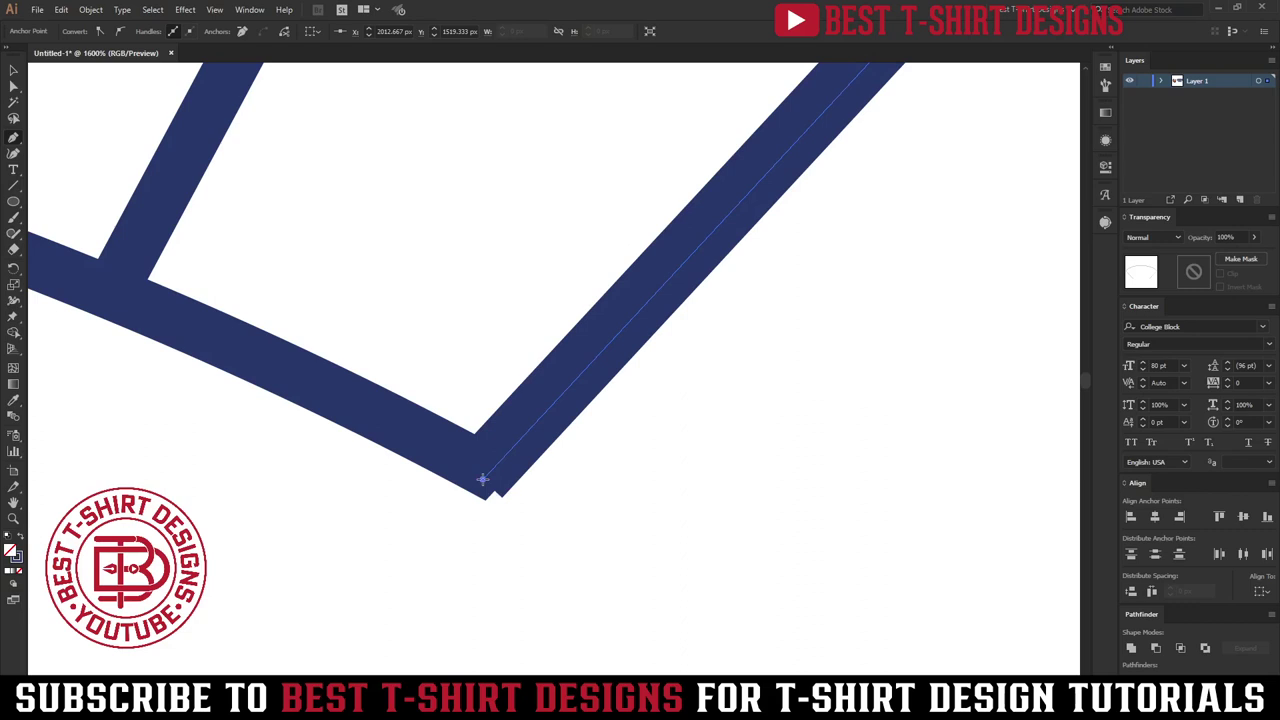
# Trace the fan's lower arc back with a series of anchor points and close the path at its starting corner.
pyautogui.click(273, 378)
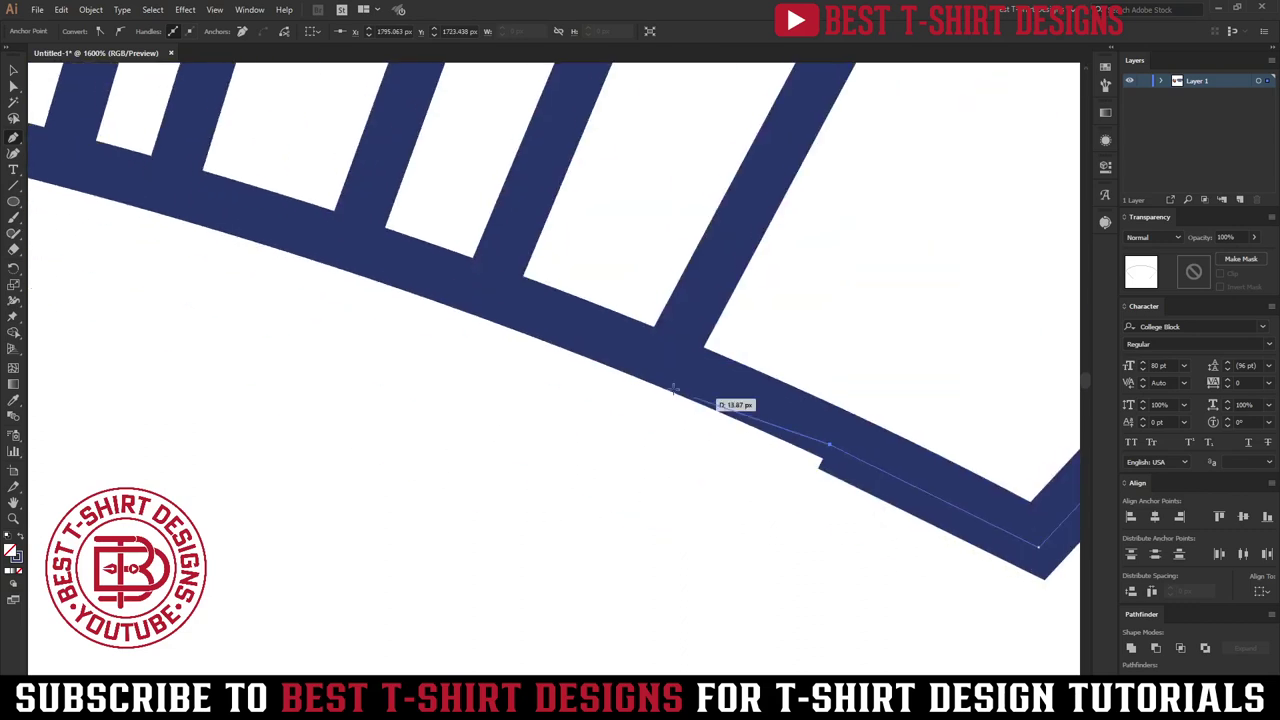
pyautogui.moveTo(686, 403)
pyautogui.mouseDown()
pyautogui.moveTo(557, 331)
pyautogui.moveTo(257, 223)
pyautogui.moveTo(194, 206)
pyautogui.moveTo(369, 297)
pyautogui.moveTo(86, 237)
pyautogui.mouseUp()
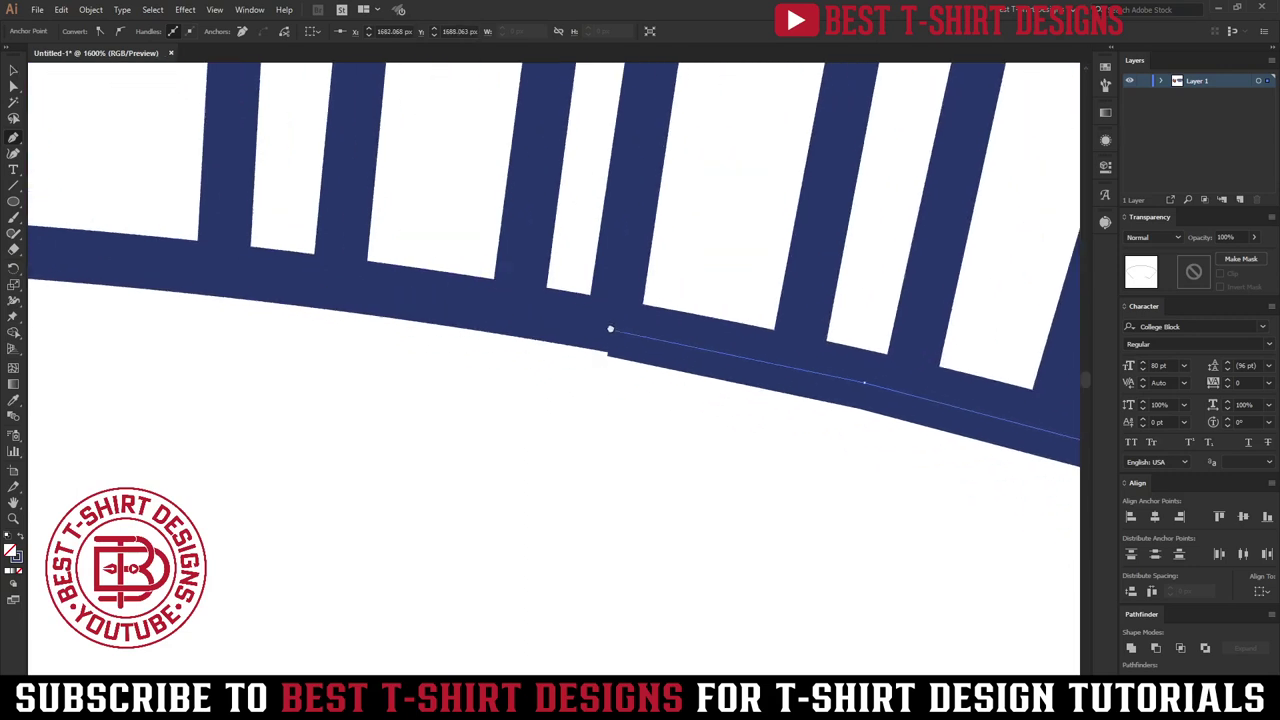
pyautogui.moveTo(610, 328); pyautogui.dragTo(206, 266)
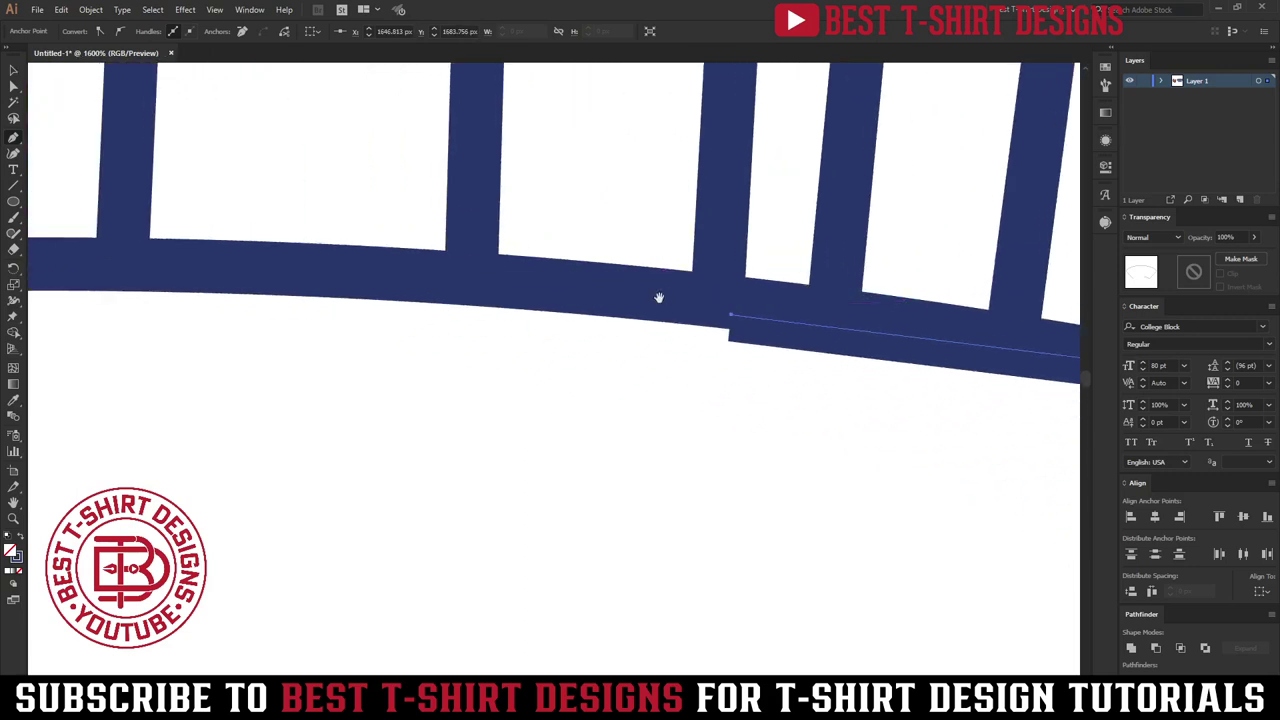
pyautogui.moveTo(659, 297)
pyautogui.mouseDown()
pyautogui.moveTo(223, 286)
pyautogui.moveTo(719, 287)
pyautogui.moveTo(406, 272)
pyautogui.mouseUp()
pyautogui.moveTo(104, 285); pyautogui.dragTo(149, 360)
pyautogui.moveTo(597, 290); pyautogui.dragTo(559, 247)
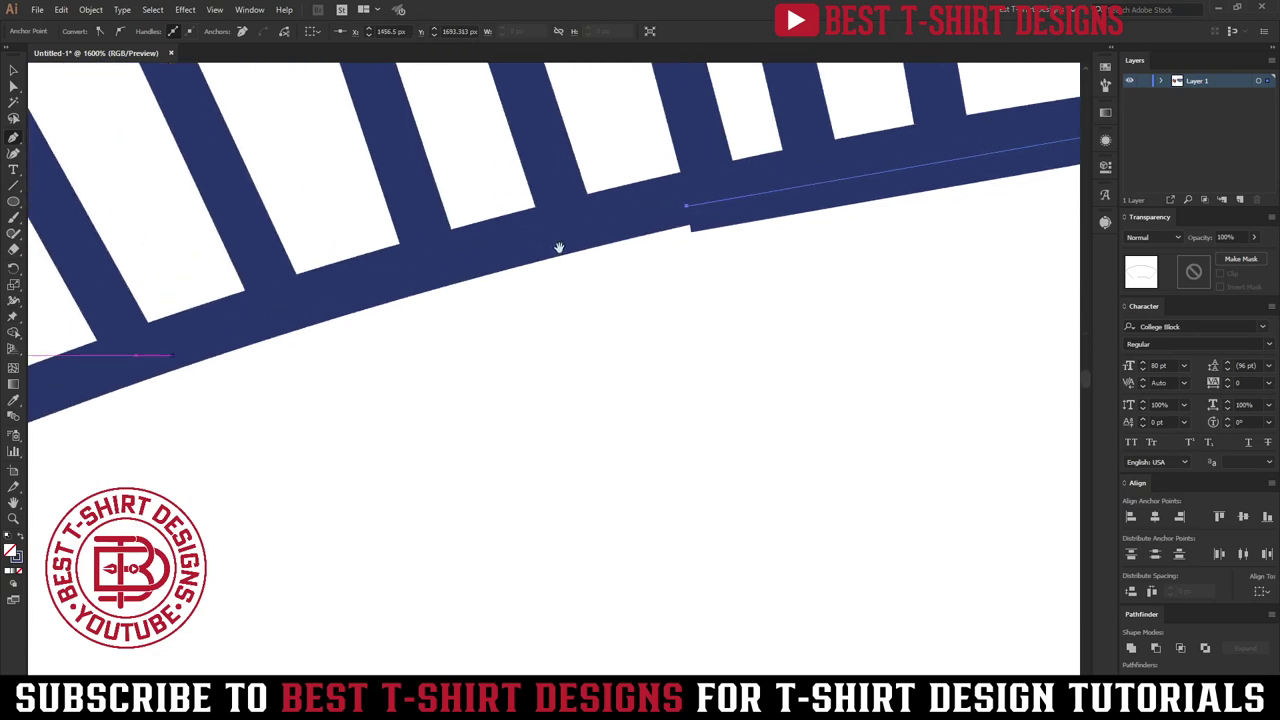
pyautogui.moveTo(371, 293); pyautogui.dragTo(420, 288)
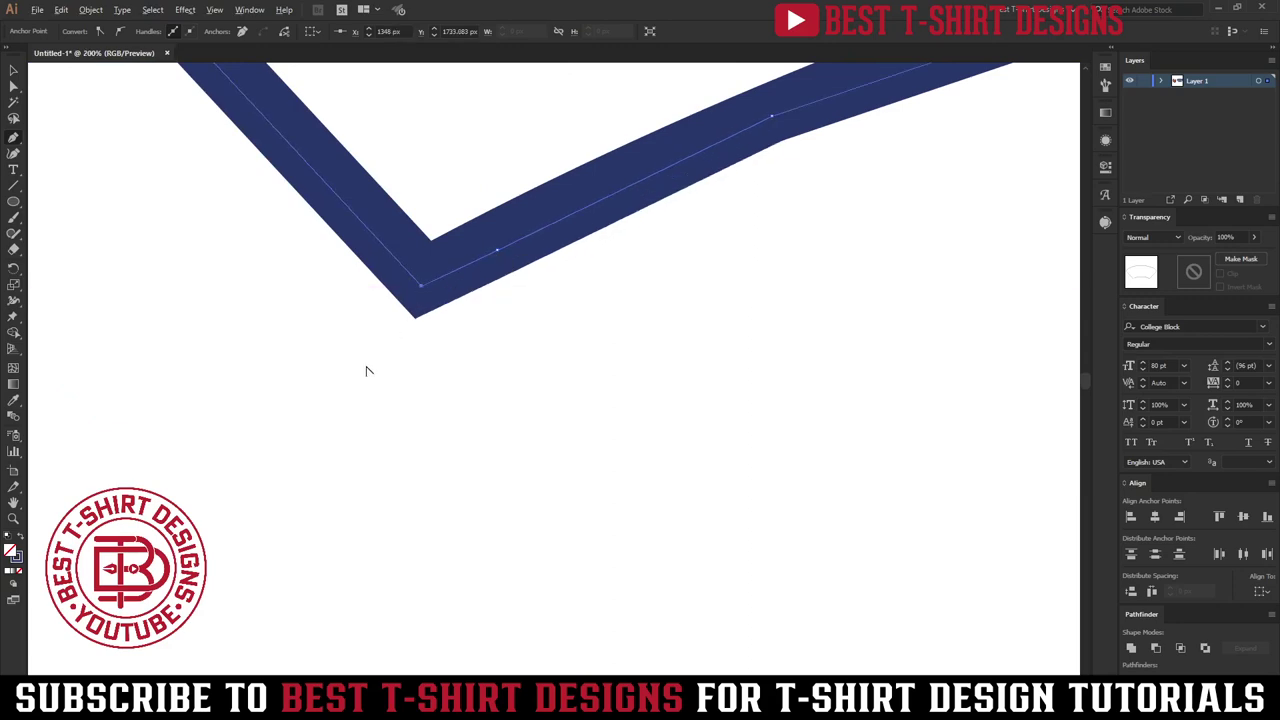
# Swap the traced shape's stroke for a fill and colour it with the orange sampled from the reference design's ray panel.
pyautogui.scroll(-6, 366, 371)
pyautogui.hotkey('shift', 'x')
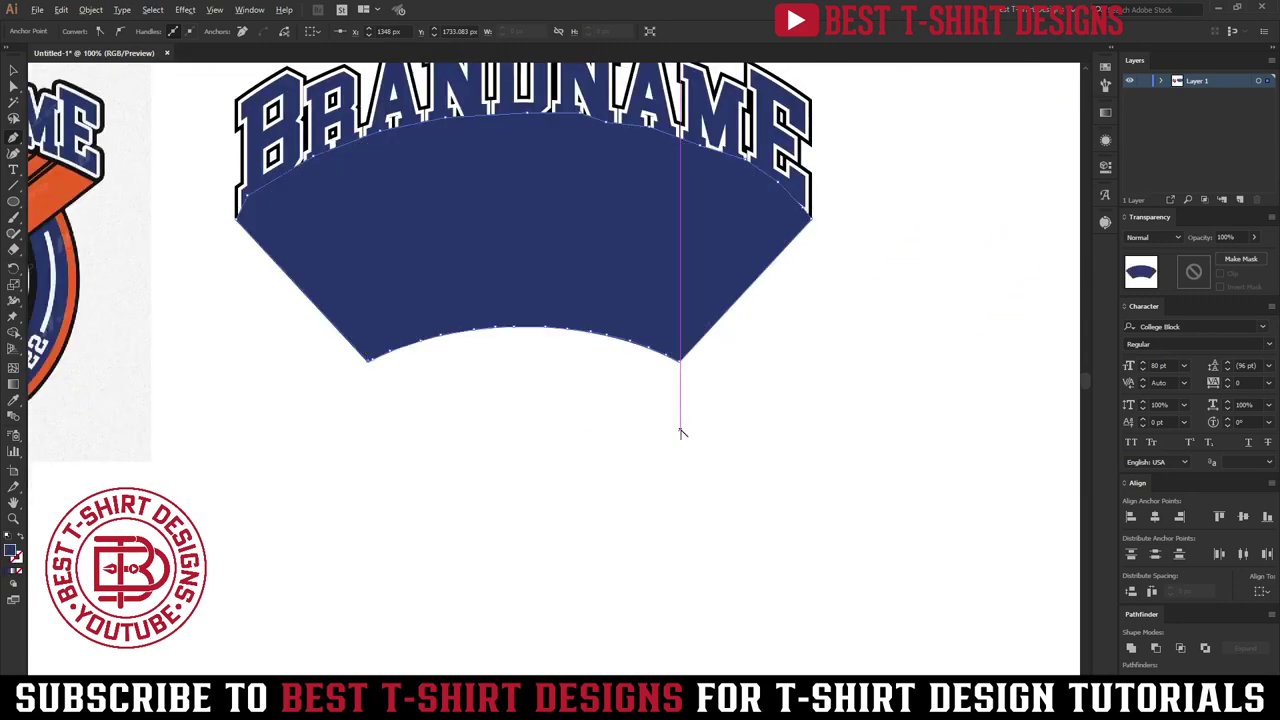
pyautogui.press('v')
pyautogui.hotkey('ctrl', '-')
pyautogui.click(811, 397)
pyautogui.click(688, 322)
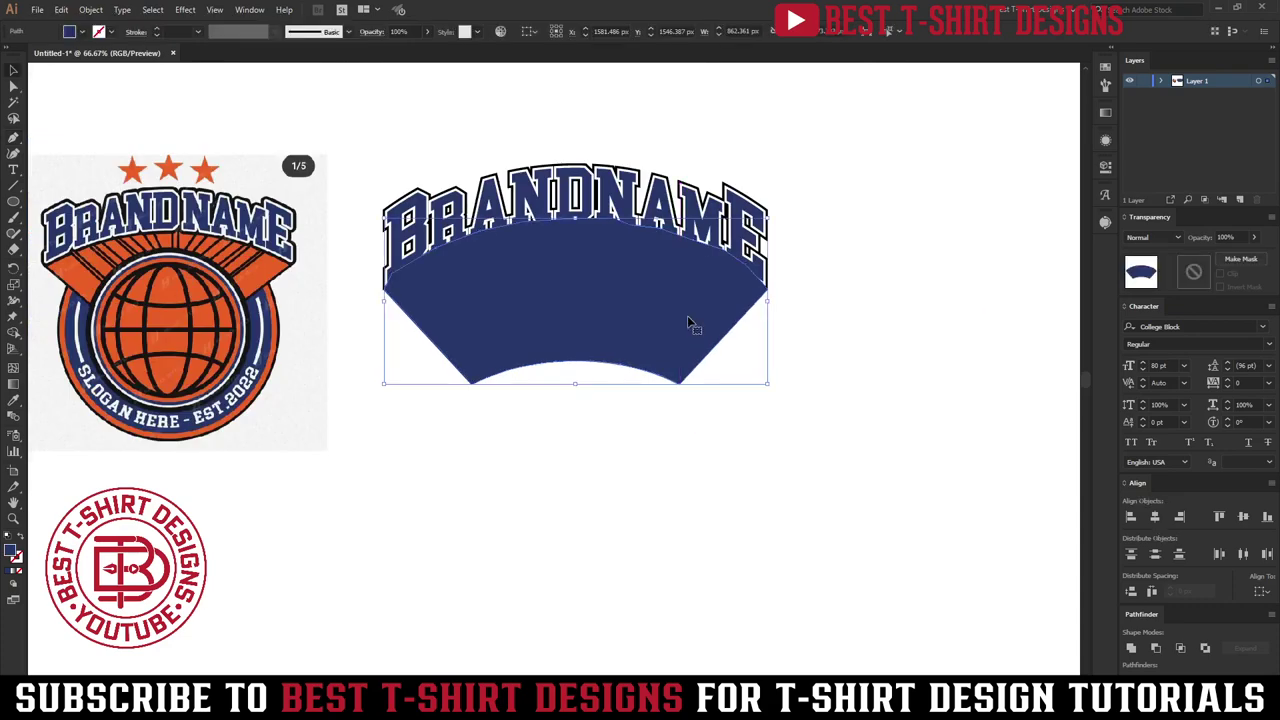
pyautogui.press('i')
pyautogui.click(268, 270)
pyautogui.press('v')
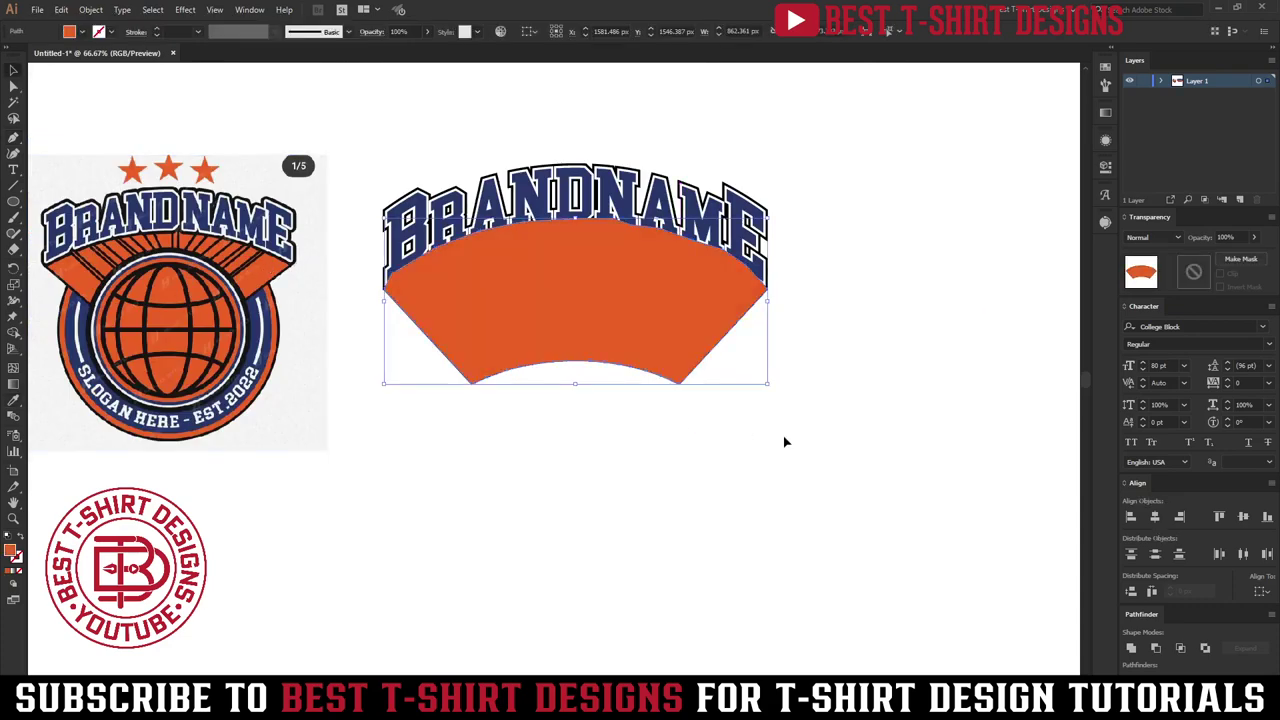
# Send the orange fan shape to the back, behind the ray lines and the BRANDNAME lettering.
pyautogui.click(783, 440)
pyautogui.click(690, 311)
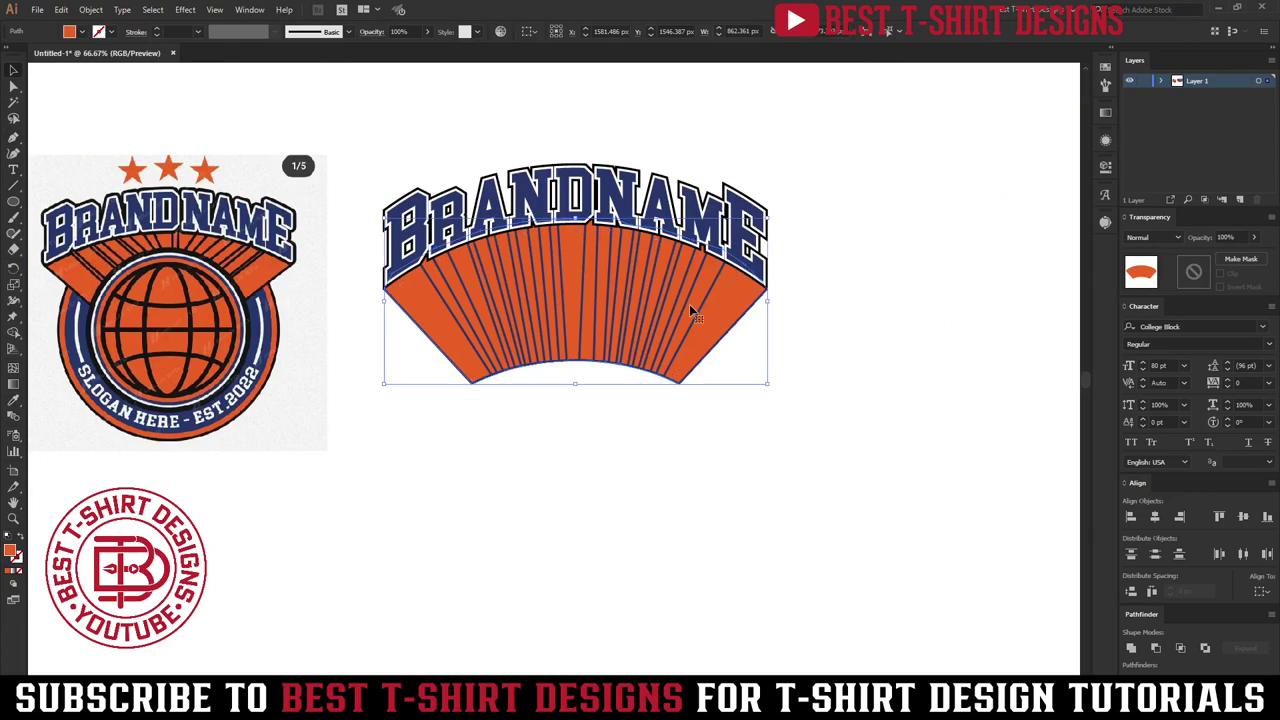
pyautogui.click(737, 514)
# Set the stroke colour of the grouped fan outline and ray lines to black.
pyautogui.scroll(1, 795, 472)
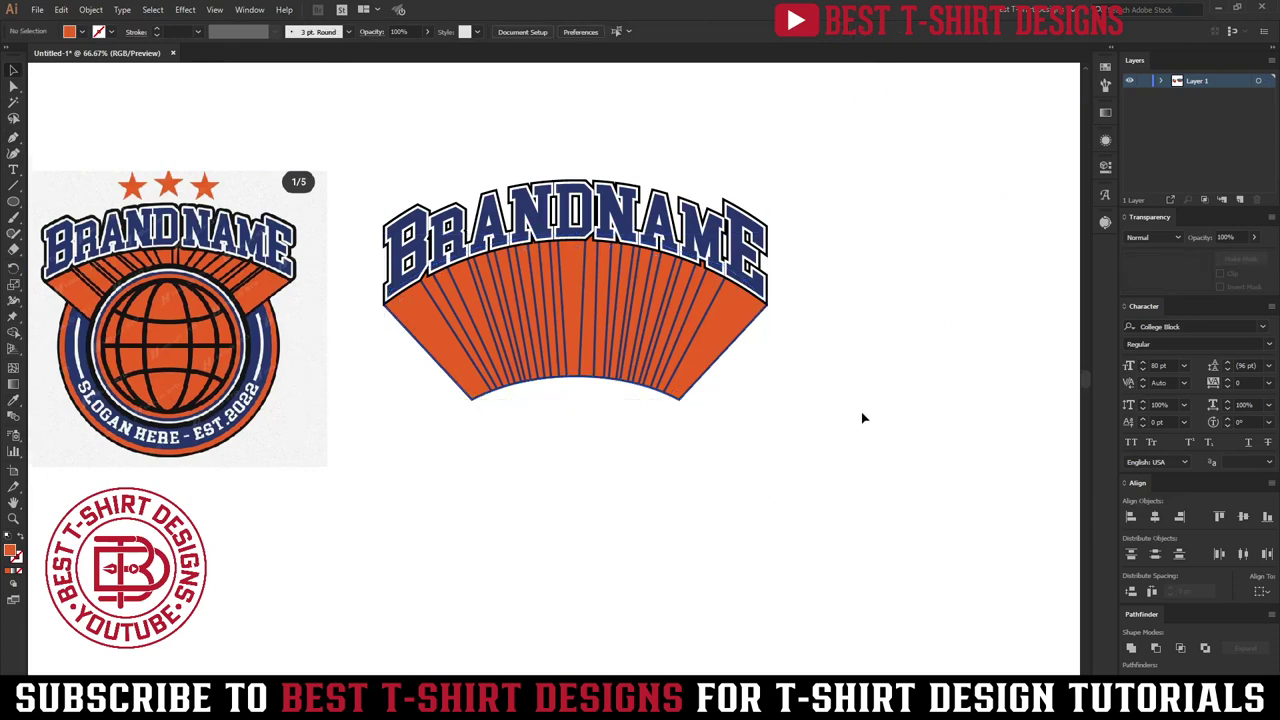
pyautogui.click(706, 378)
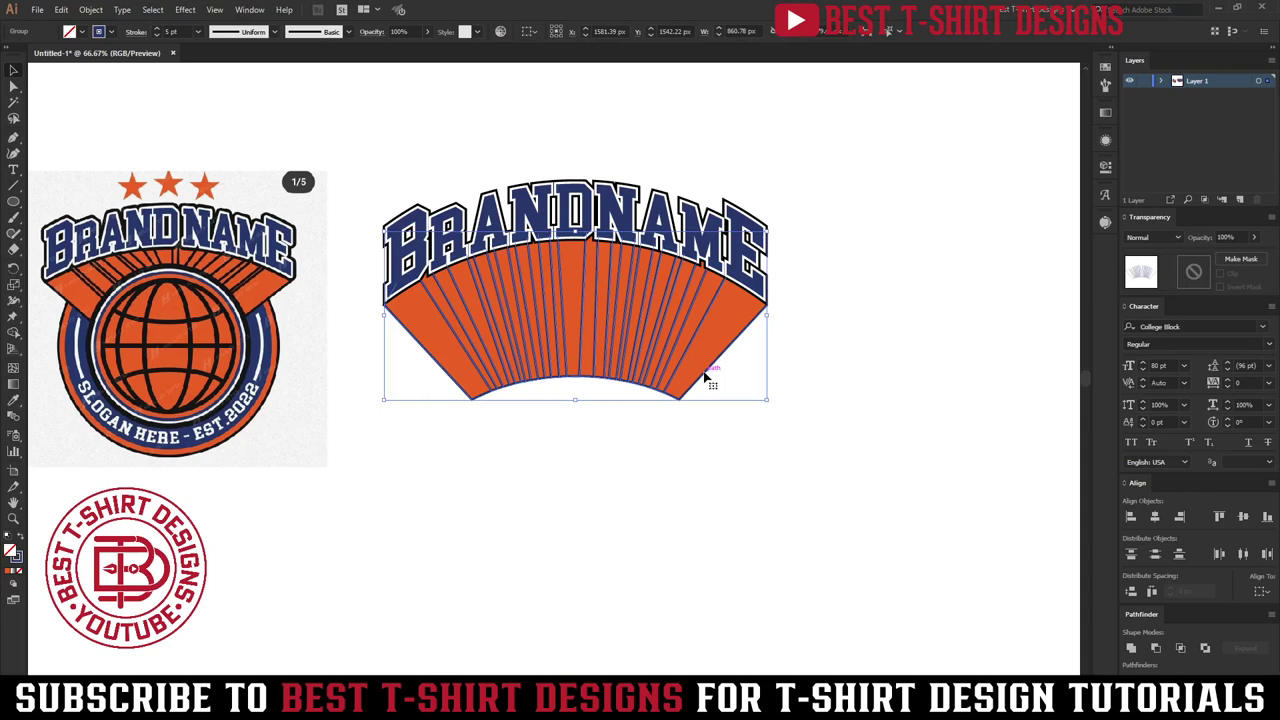
pyautogui.click(104, 31)
pyautogui.click(37, 53)
pyautogui.click(614, 436)
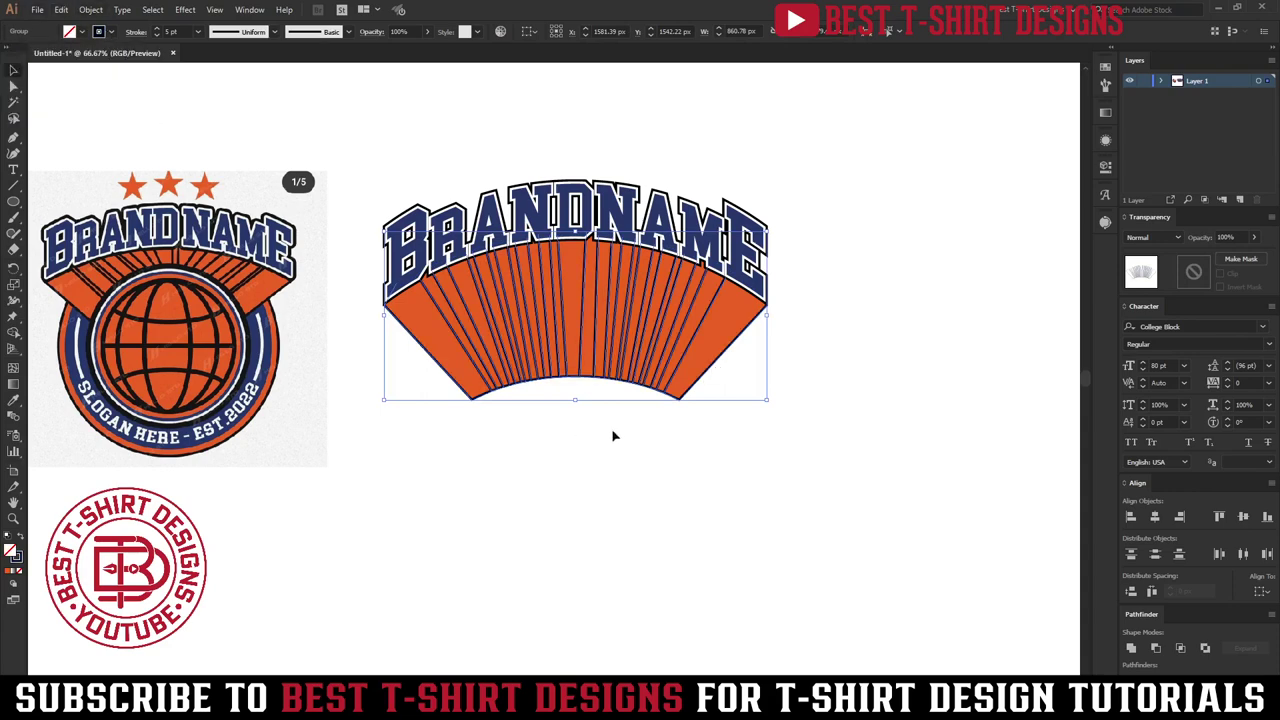
pyautogui.click(614, 436)
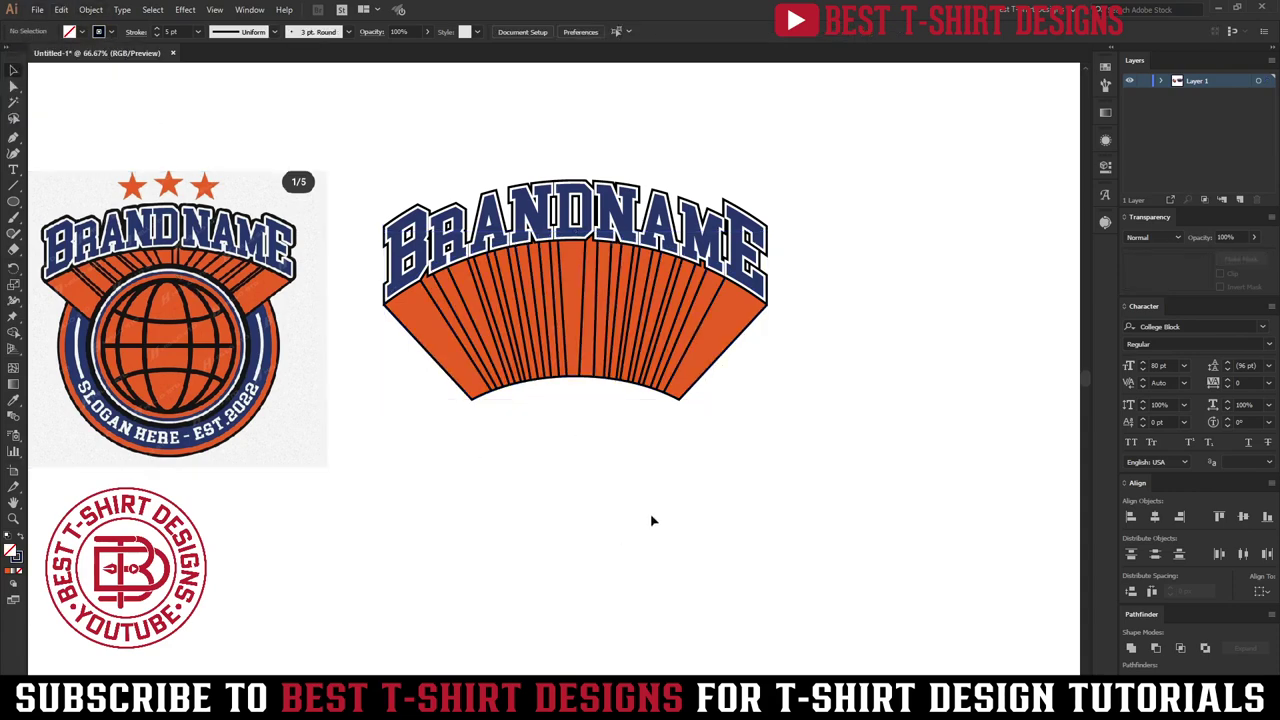
# Draw a circle about 645 px in diameter centred beneath the lettering, overlapping the fan's lower part.
pyautogui.click(14, 201)
pyautogui.moveTo(577, 444); pyautogui.dragTo(721, 569)
pyautogui.press('v')
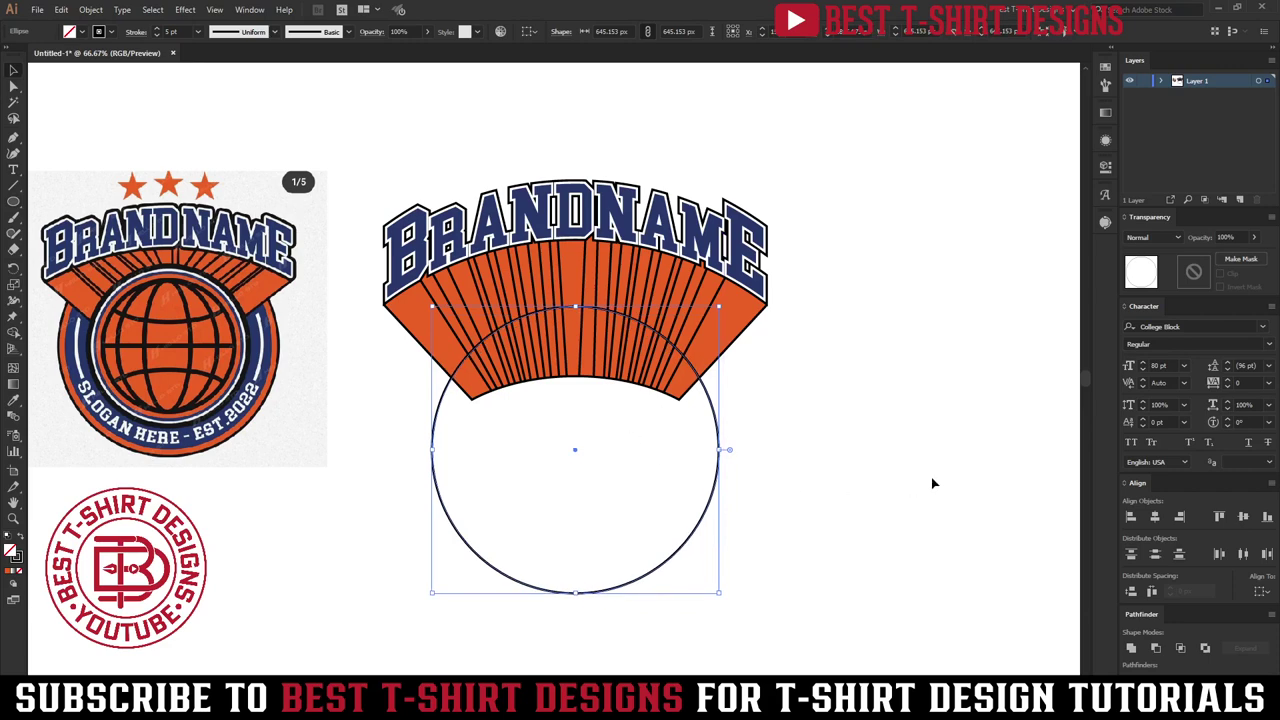
# Create an inner ring line by offsetting the circle's path by -20 px.
pyautogui.hotkey('ctrl', 'alt', 'o')
pyautogui.click(410, 190)
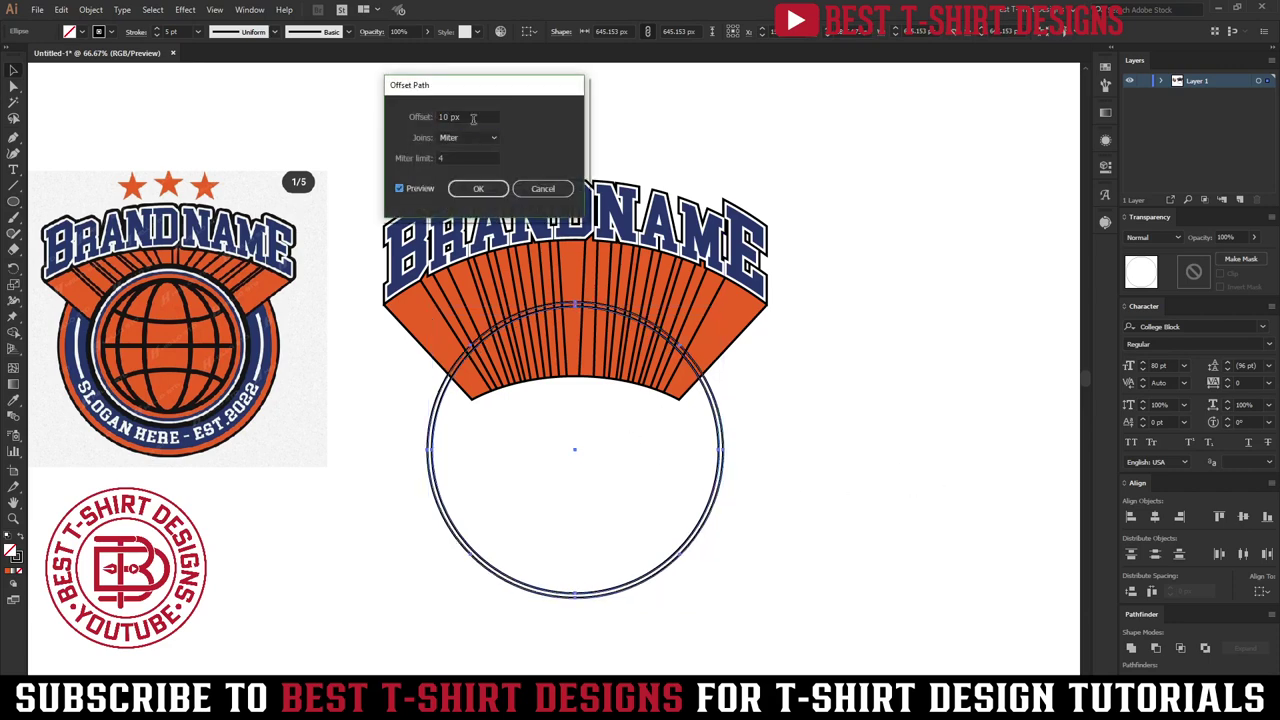
pyautogui.write('-20')
pyautogui.click(481, 187)
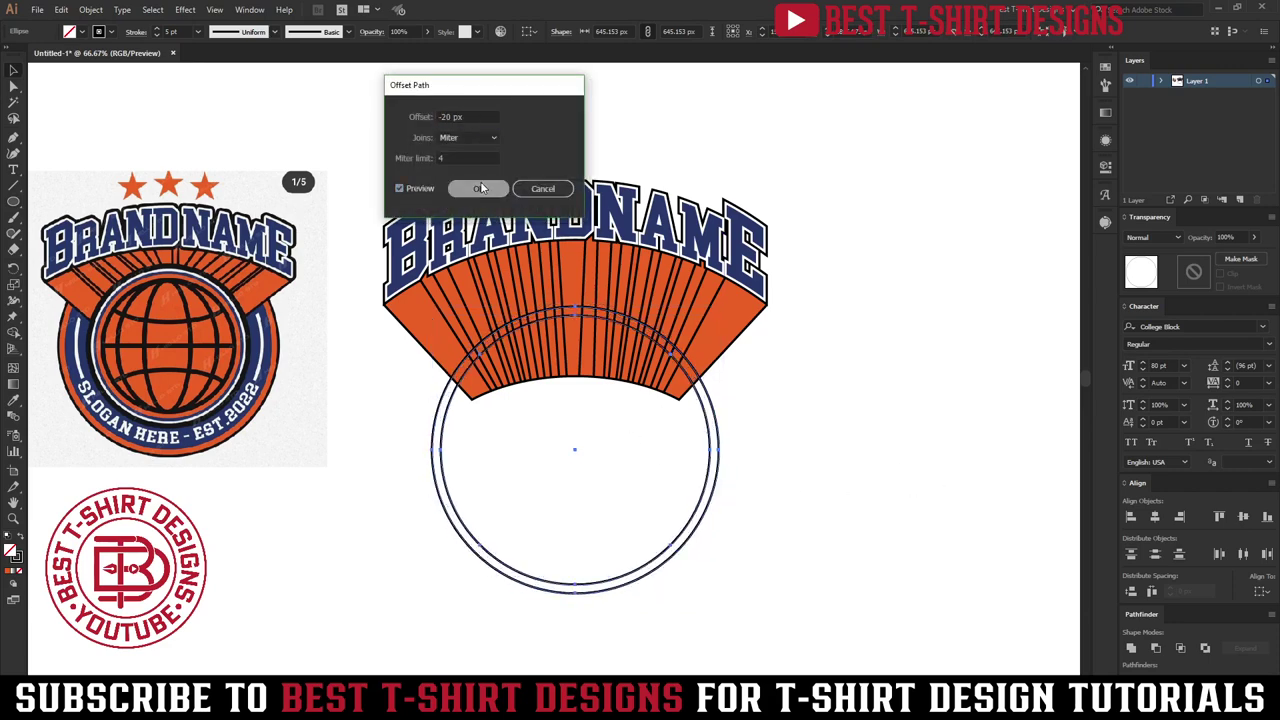
# Hide the part of the lettering-and-fan artwork inside the outer circle with an unclipped opacity mask containing a black-filled copy of that circle.
pyautogui.click(720, 440)
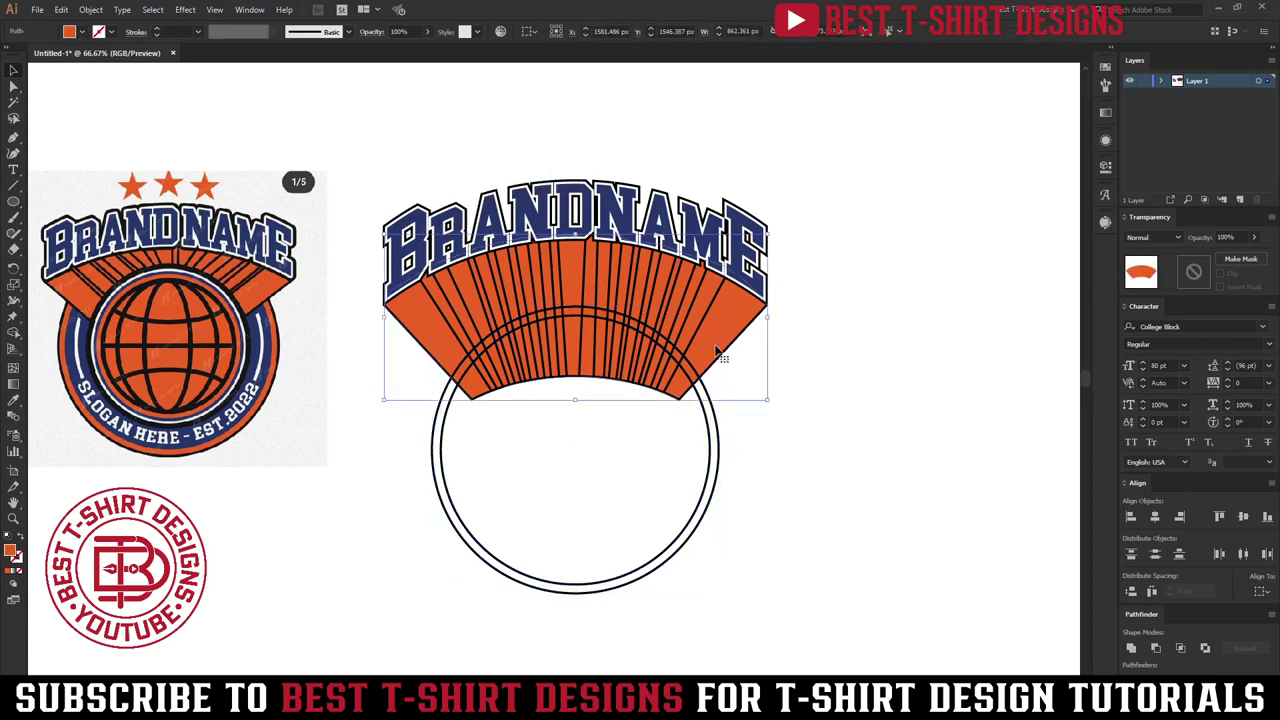
pyautogui.moveTo(836, 338); pyautogui.dragTo(724, 221)
pyautogui.click(1189, 278)
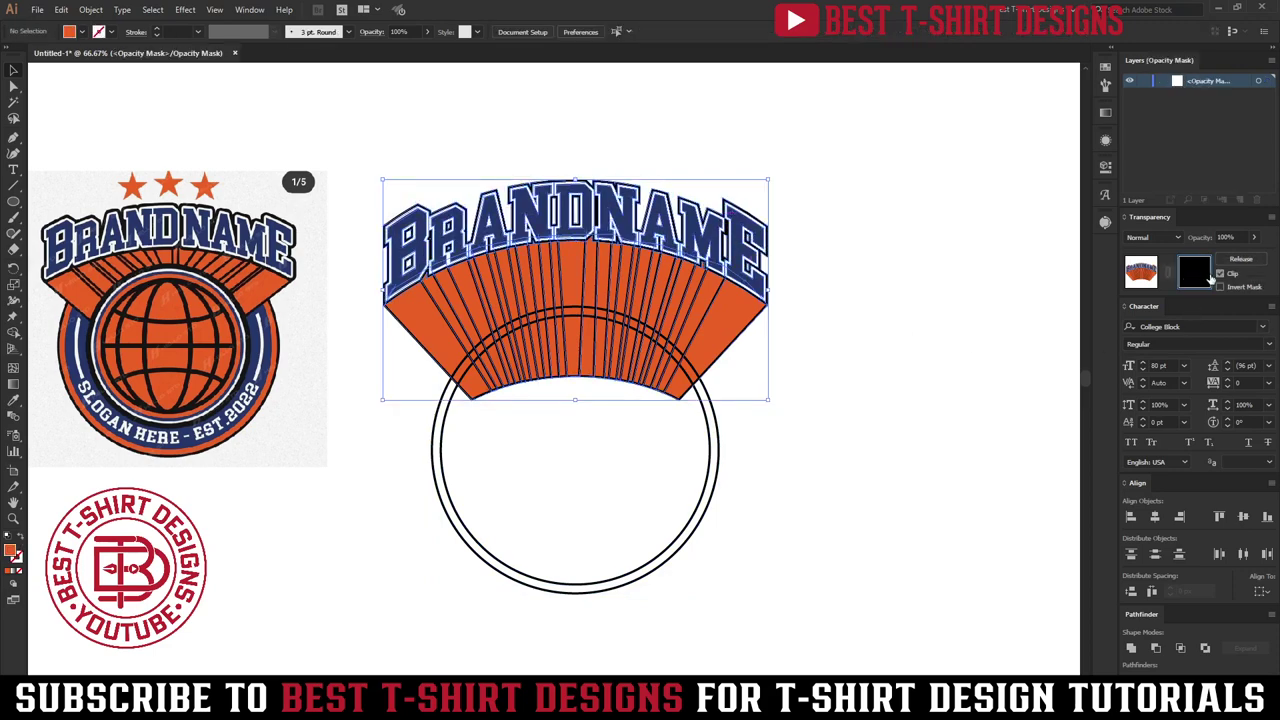
pyautogui.hotkey('ctrl', 'f')
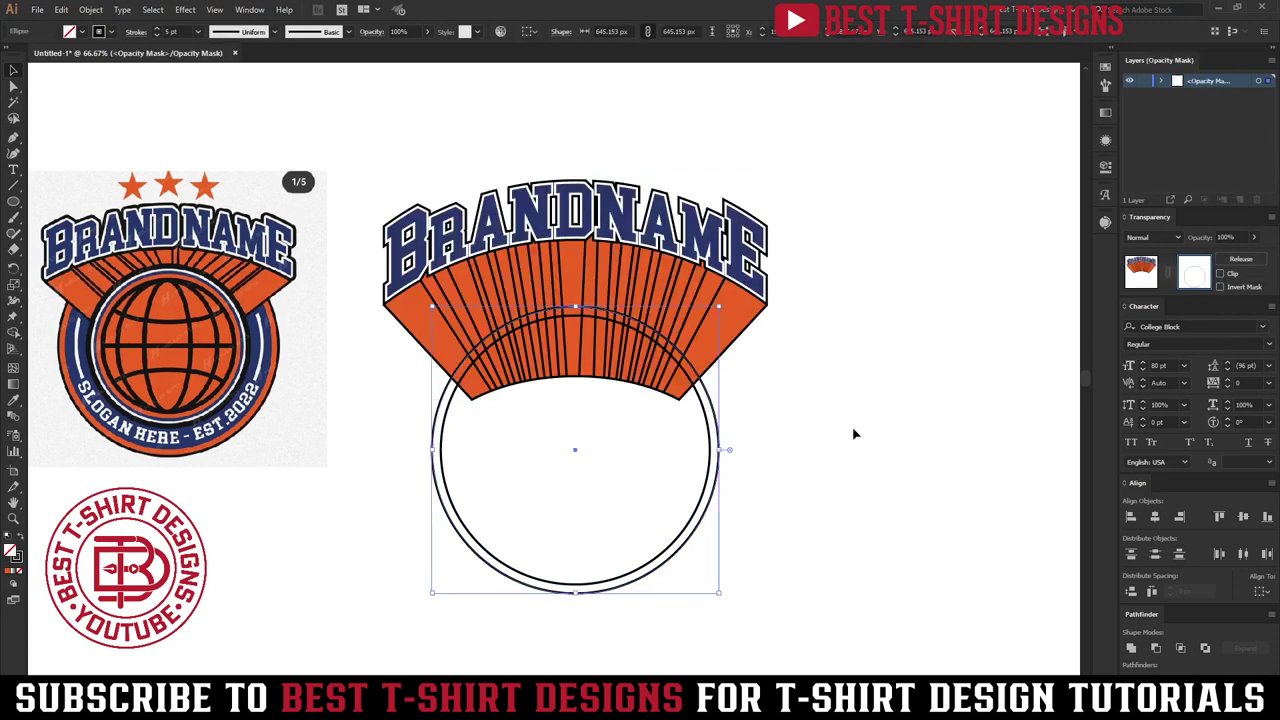
pyautogui.hotkey('shift', 'x')
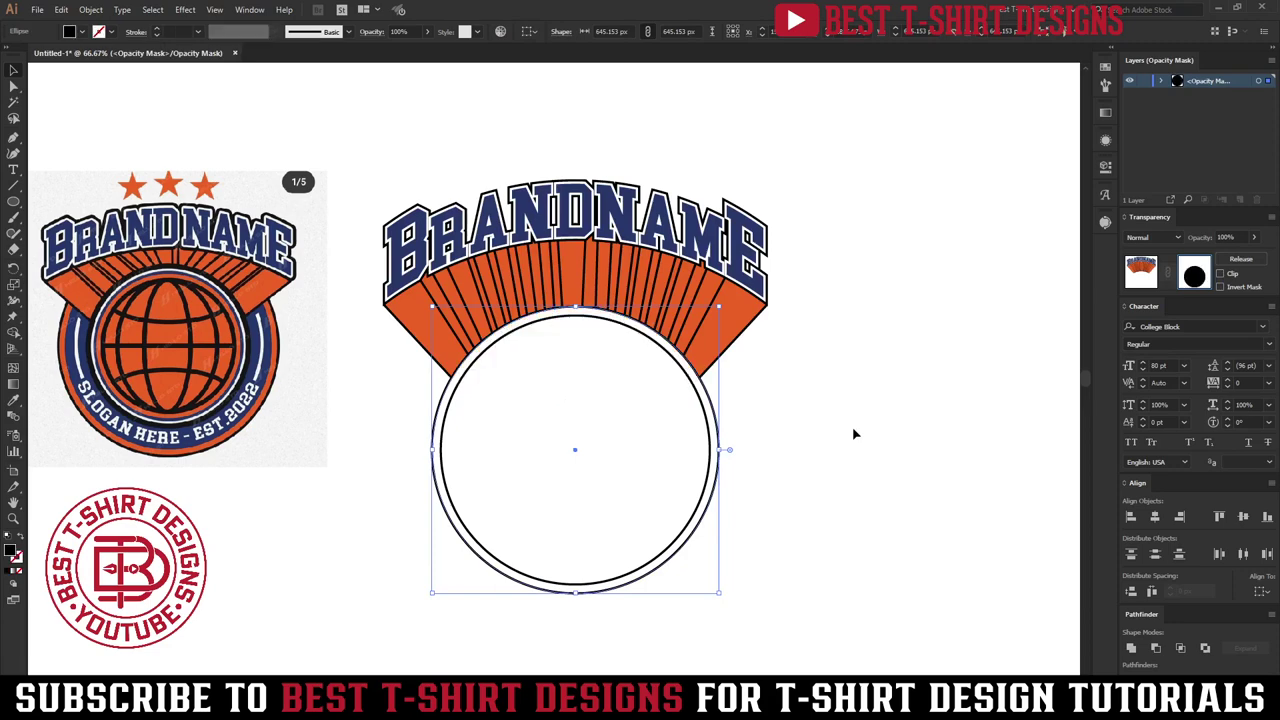
pyautogui.click(855, 434)
pyautogui.click(1141, 272)
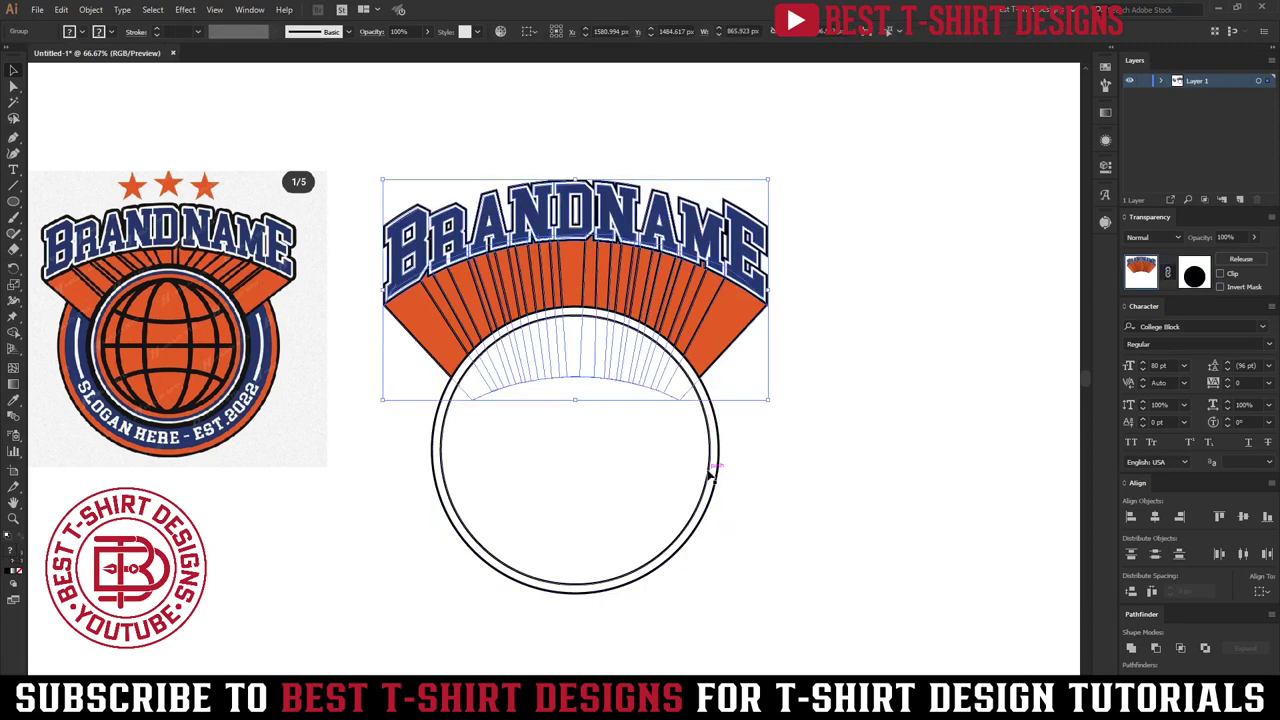
# Offset the outer of the two circles outward by 50 px.
pyautogui.click(709, 478)
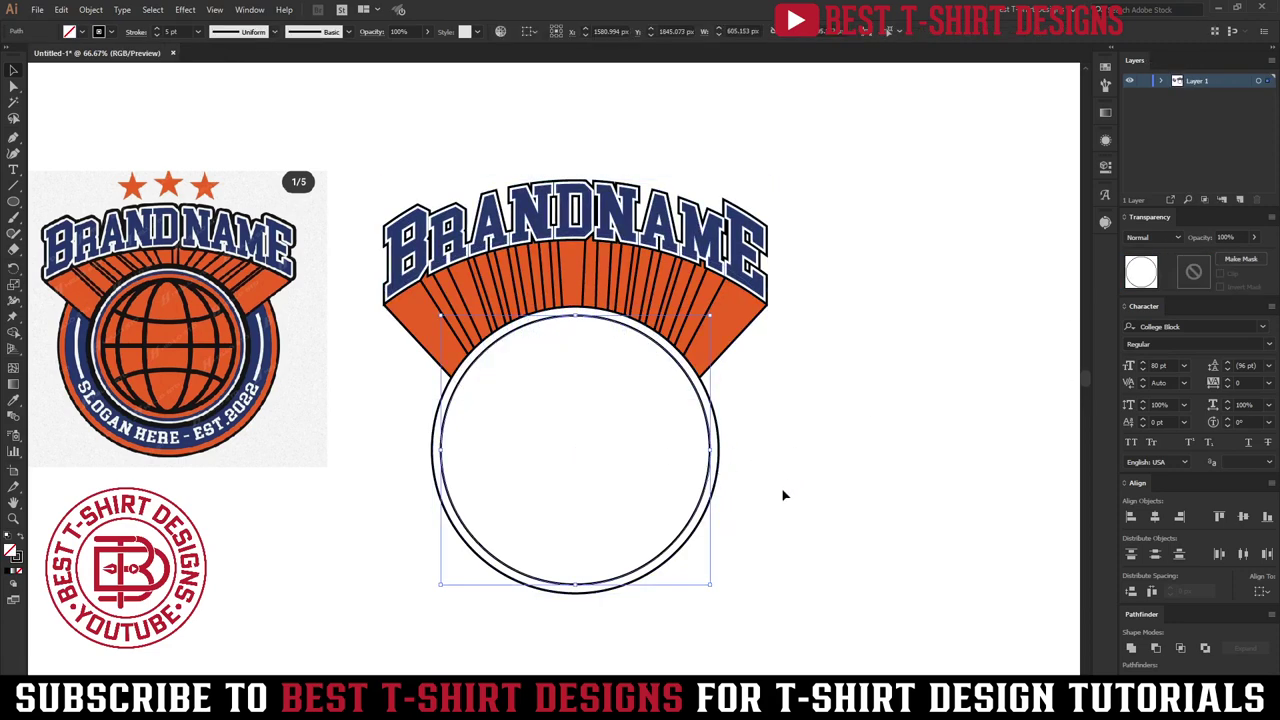
pyautogui.click(711, 503)
pyautogui.hotkey('ctrl', 'alt', 'o')
pyautogui.click(420, 188)
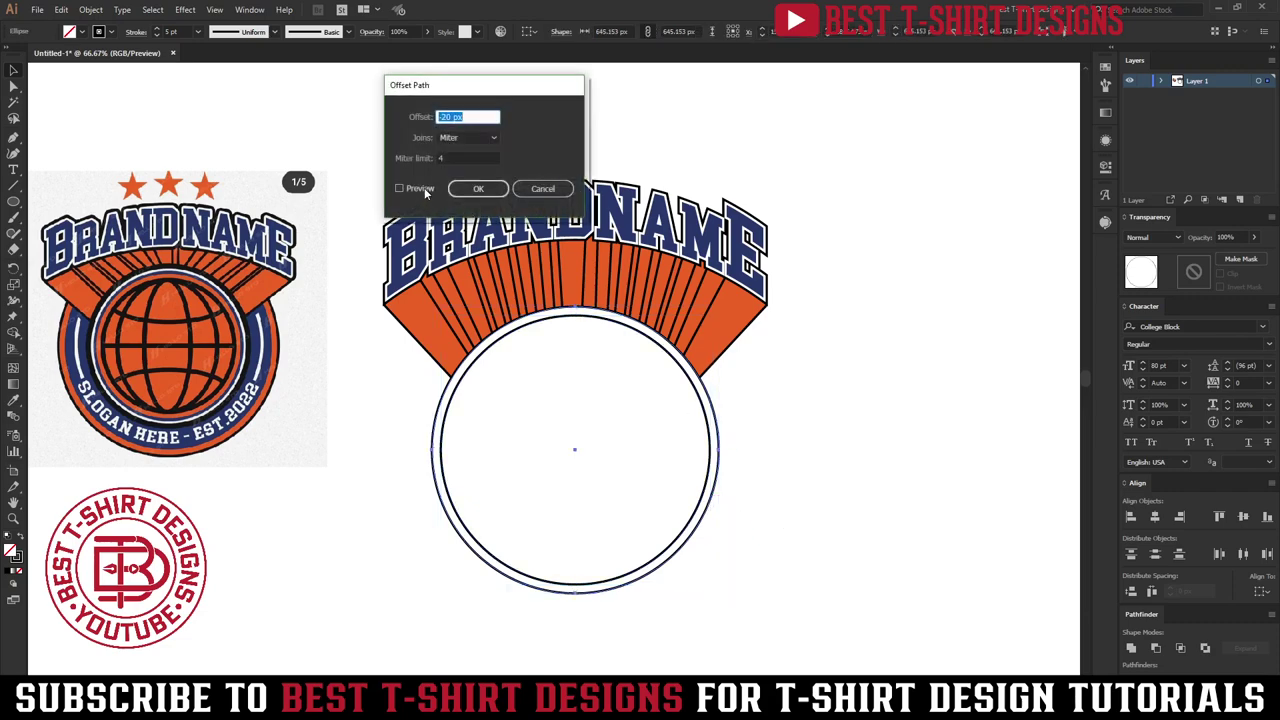
pyautogui.write('40')
pyautogui.hotkey('shift', 'Up')
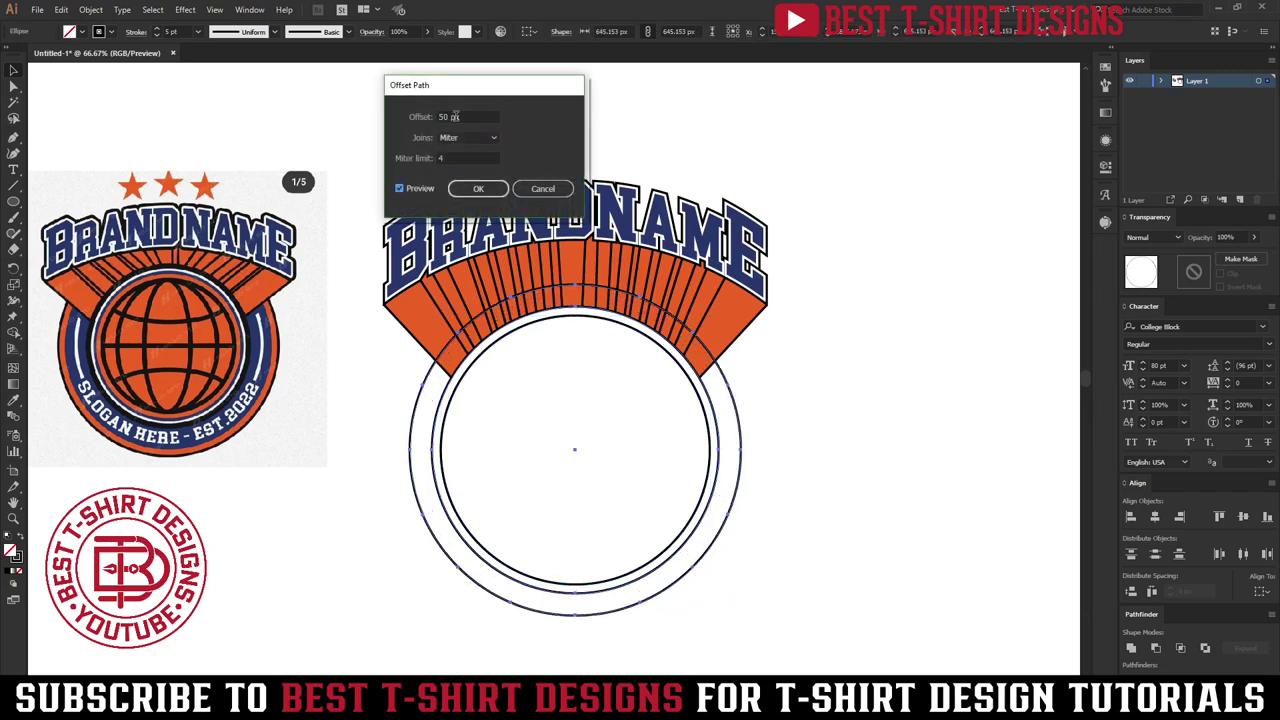
pyautogui.click(458, 184)
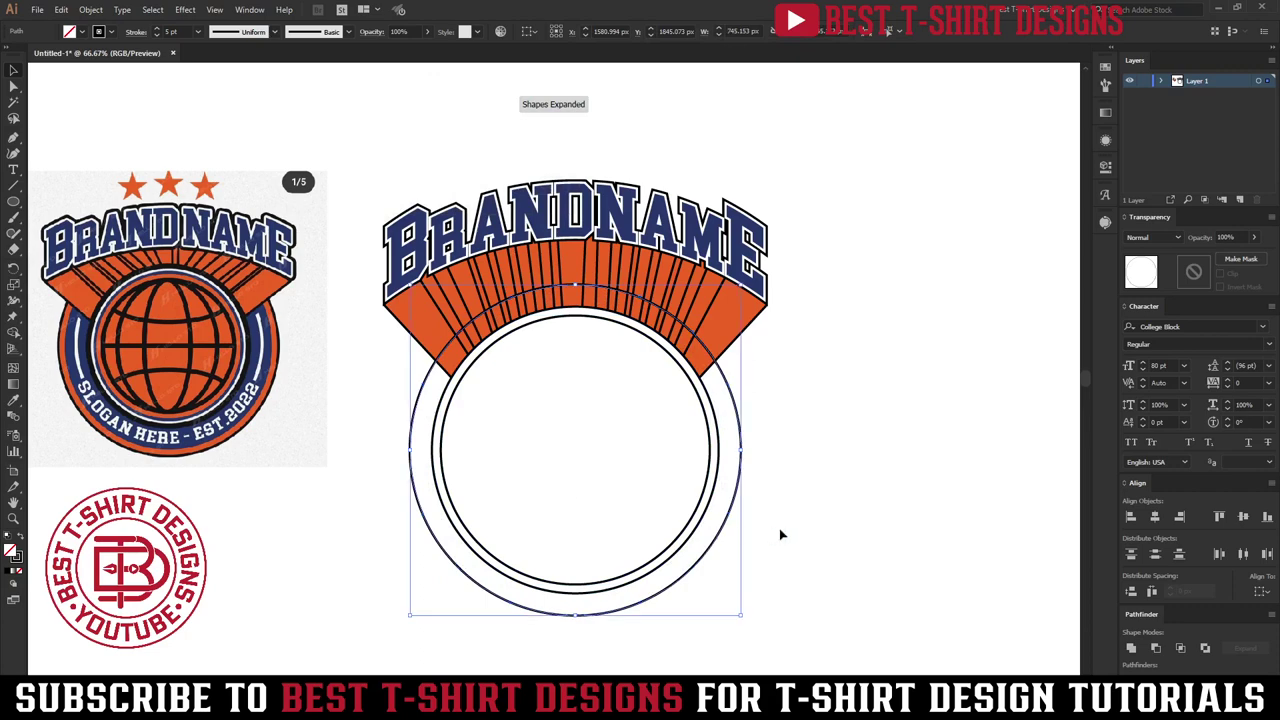
# Offset the newly made circle outward by another 50 px for the badge's outer edge.
pyautogui.hotkey('ctrl', 'alt', 'o')
pyautogui.click(416, 188)
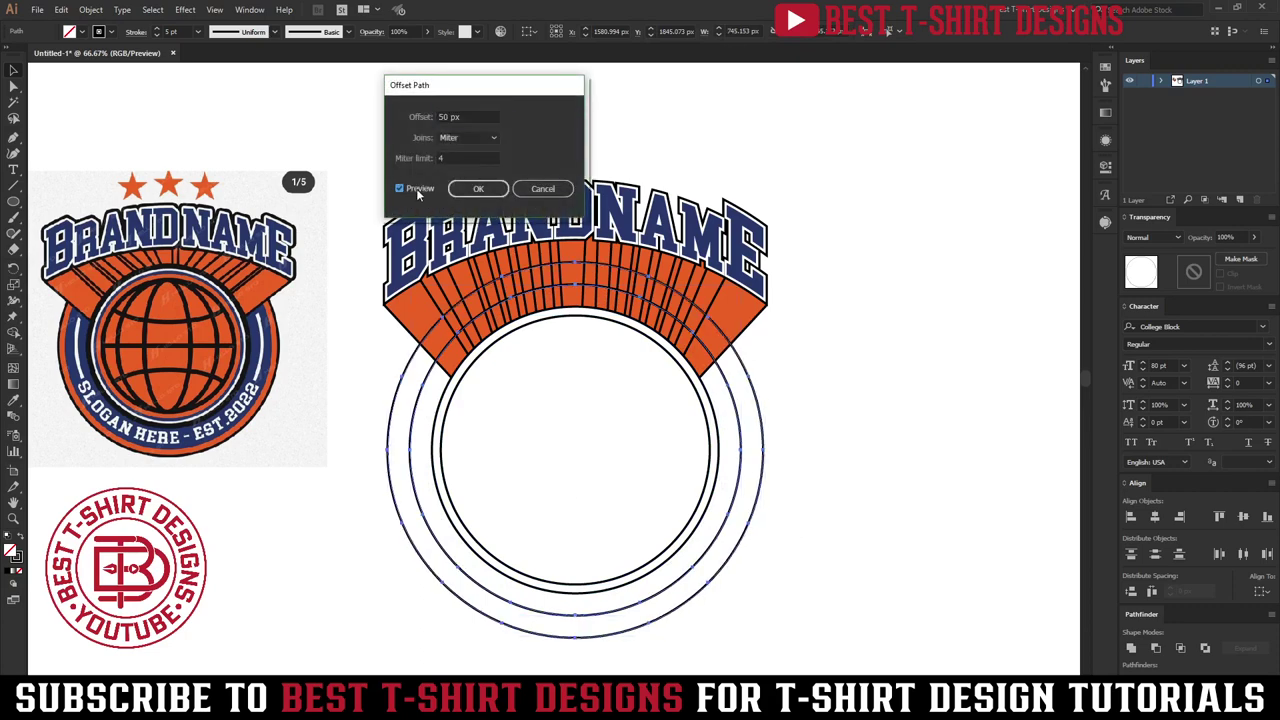
pyautogui.click(480, 189)
# Turn the middle circle of the outer band into a path for type.
pyautogui.click(726, 523)
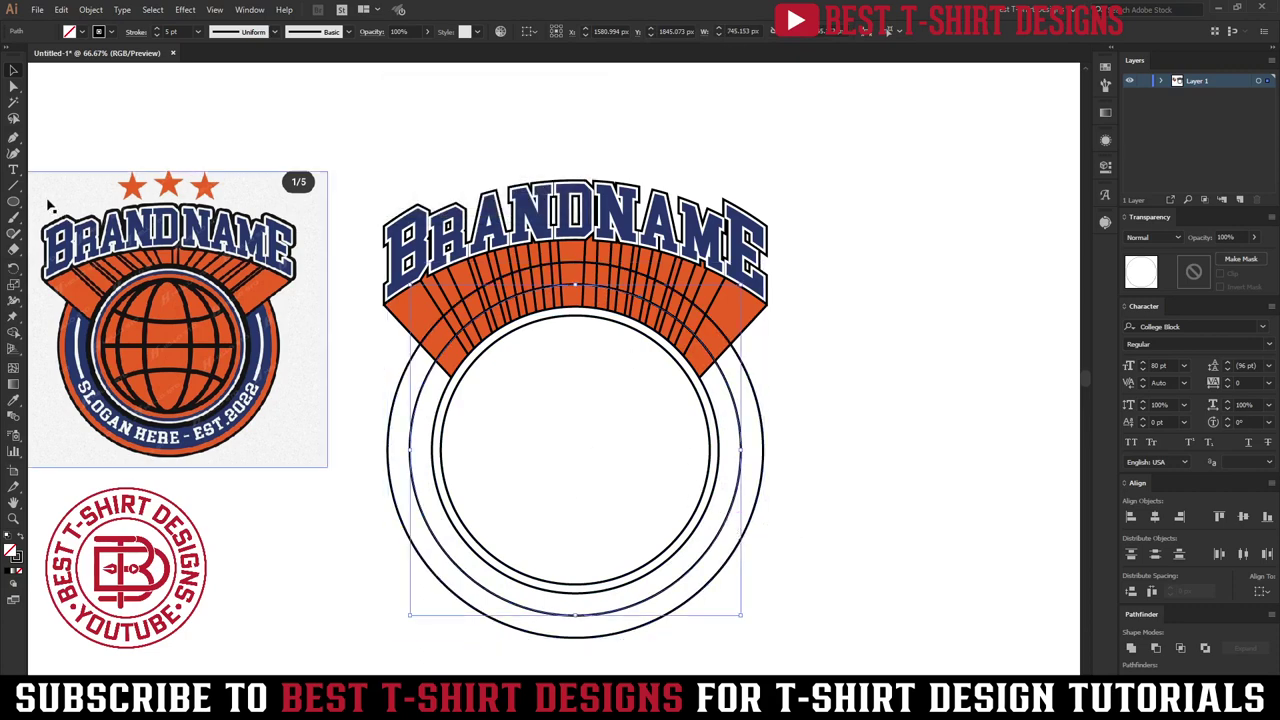
pyautogui.moveTo(16, 175); pyautogui.dragTo(60, 201)
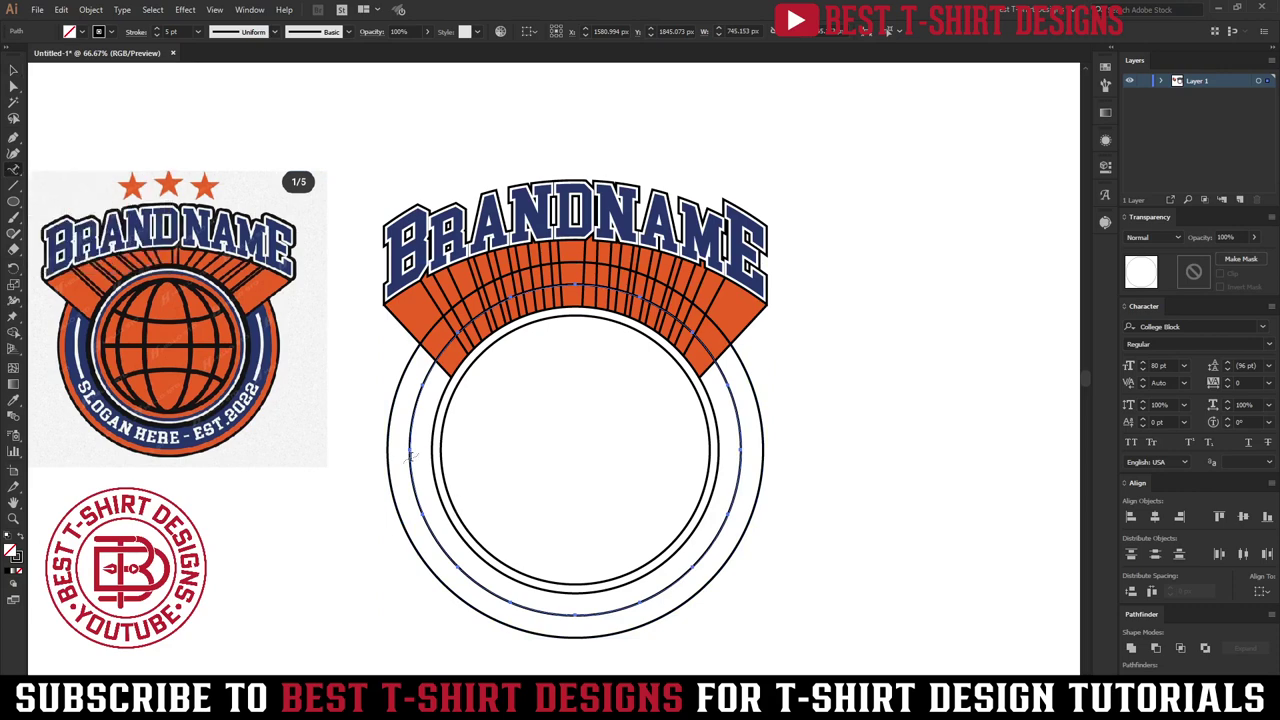
pyautogui.click(576, 614)
pyautogui.write('Y')
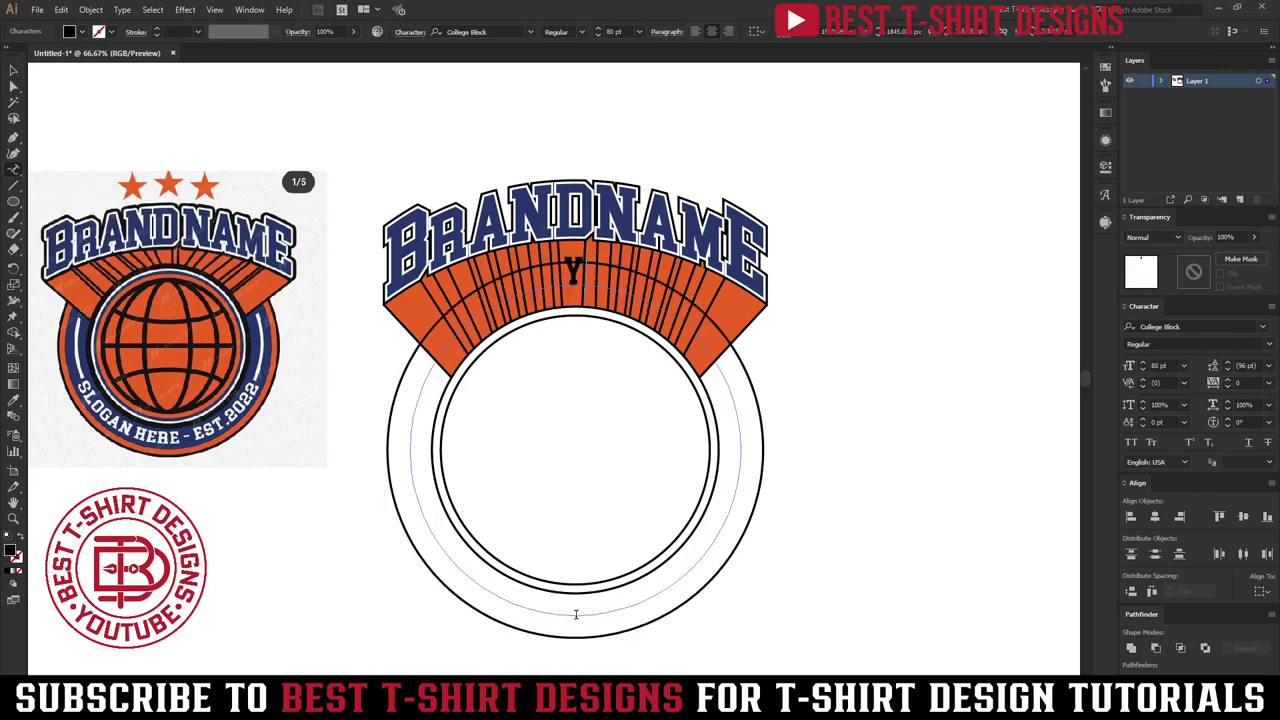
pyautogui.write('OUR TEXT PLACE')
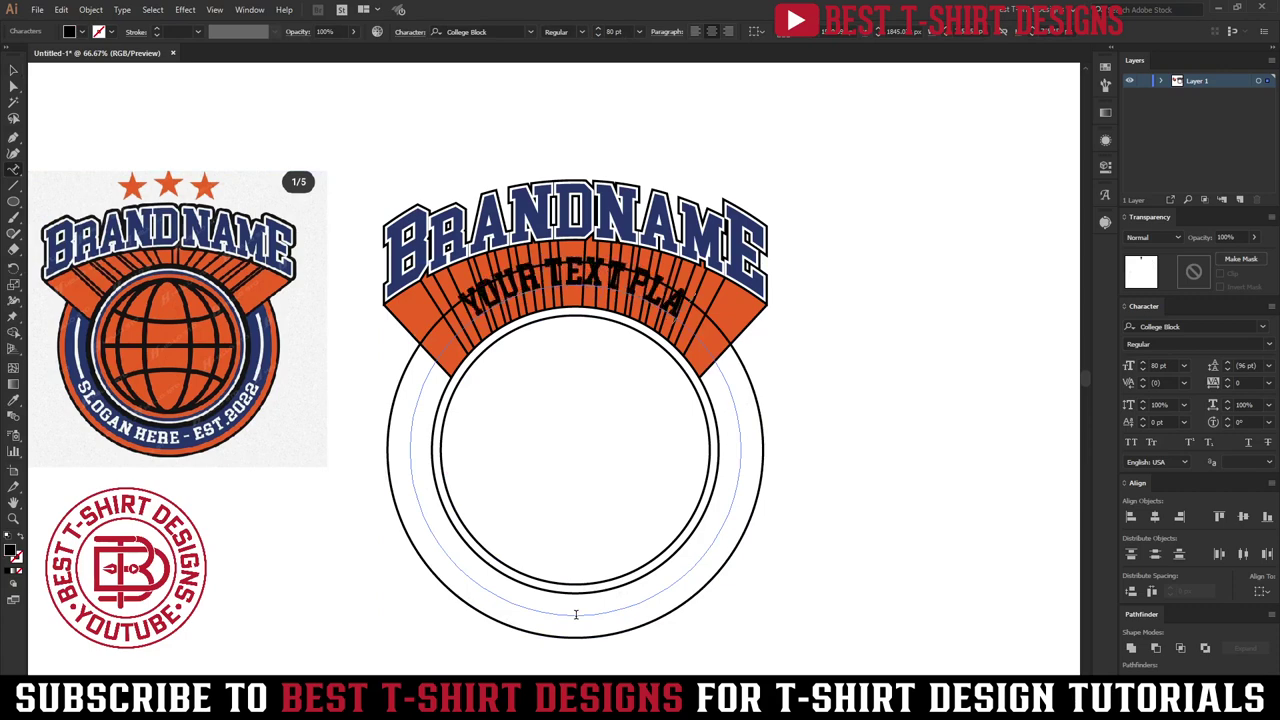
pyautogui.press('BackSpace')
pyautogui.press('BackSpace')
pyautogui.press('BackSpace')
pyautogui.press('BackSpace')
pyautogui.press('BackSpace')
pyautogui.press('BackSpace')
pyautogui.press('BackSpace')
pyautogui.press('BackSpace')
pyautogui.press('BackSpace')
pyautogui.press('BackSpace')
pyautogui.press('BackSpace')
pyautogui.press('BackSpace')
pyautogui.press('BackSpace')
pyautogui.press('BackSpace')
pyautogui.press('BackSpace')
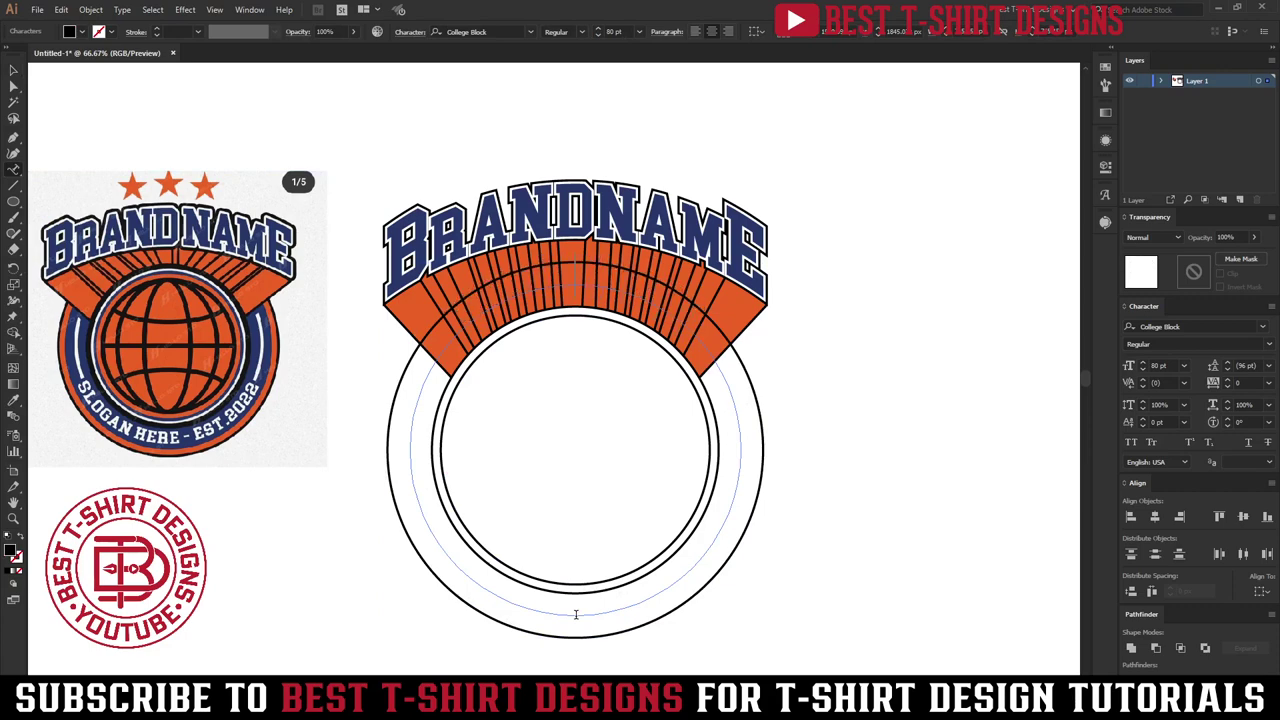
# Enter PLACE YOUR TEXT HERE on the circular path and align the letters to the path's centre.
pyautogui.write('PLACE YOUR TEXT HERE')
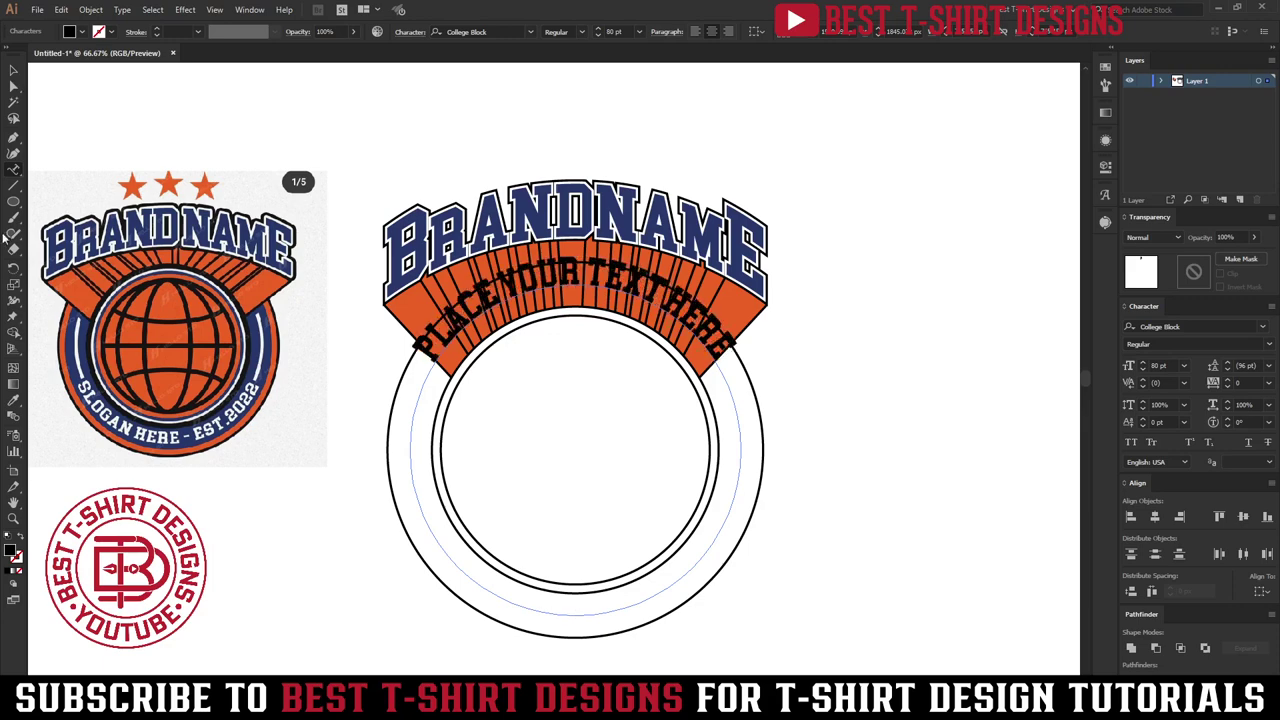
pyautogui.click(10, 72)
pyautogui.doubleClick(13, 170)
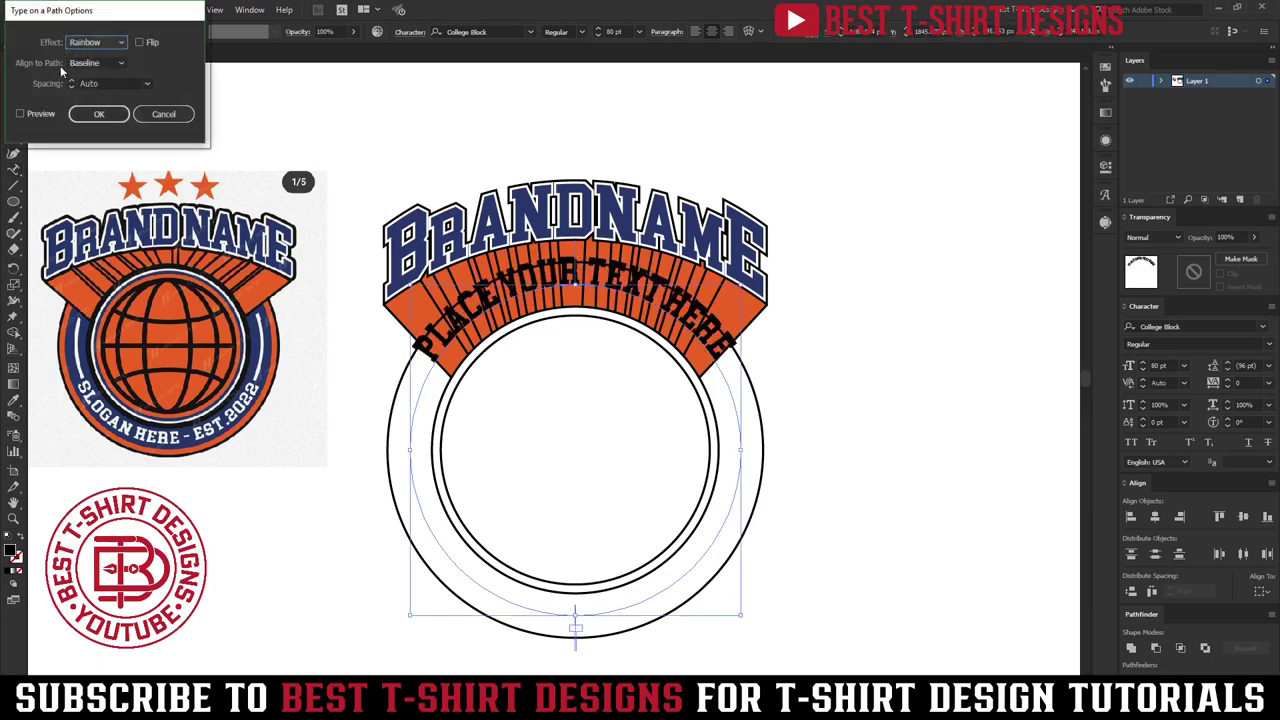
pyautogui.click(96, 63)
pyautogui.click(103, 107)
pyautogui.click(100, 114)
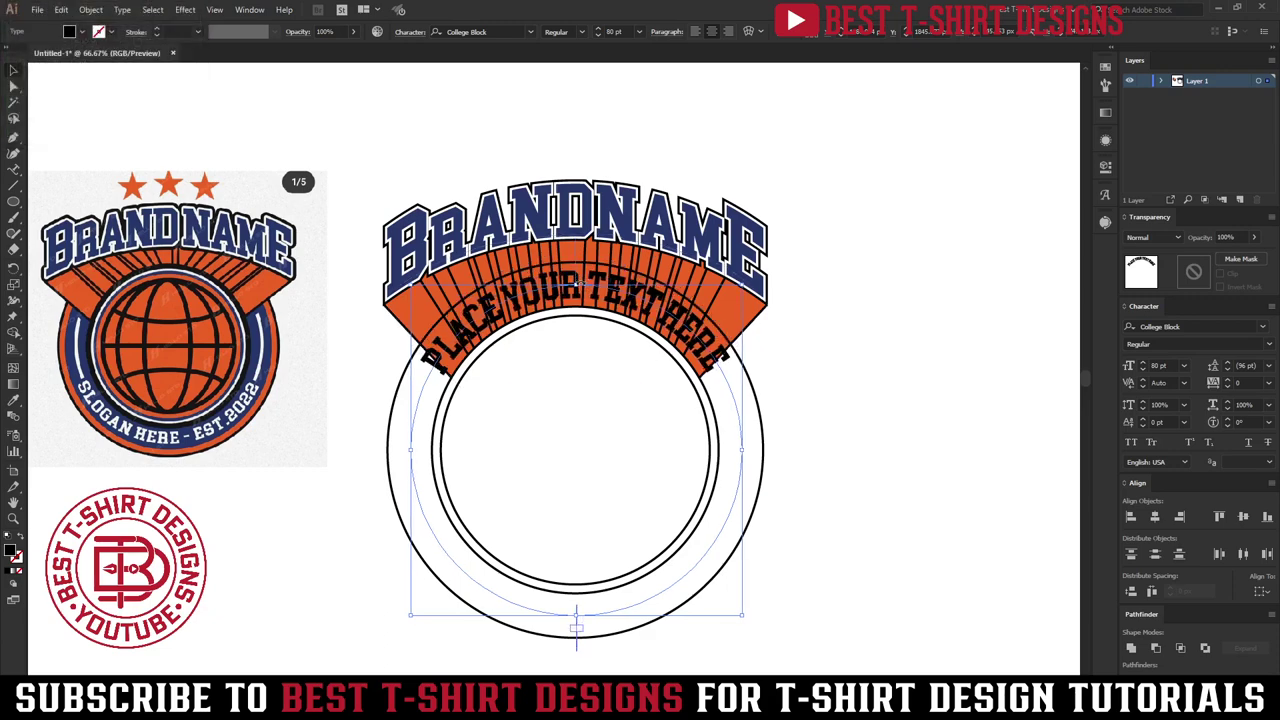
# Flip the path text to read along the bottom of the ring and enlarge it to 90 pt.
pyautogui.moveTo(578, 281); pyautogui.dragTo(577, 592)
pyautogui.hotkey('ctrl', 'shift', '.')
pyautogui.hotkey('ctrl', 'shift', '.')
pyautogui.hotkey('ctrl', 'shift', '.')
pyautogui.hotkey('ctrl', 'shift', '.')
pyautogui.hotkey('ctrl', 'shift', '.')
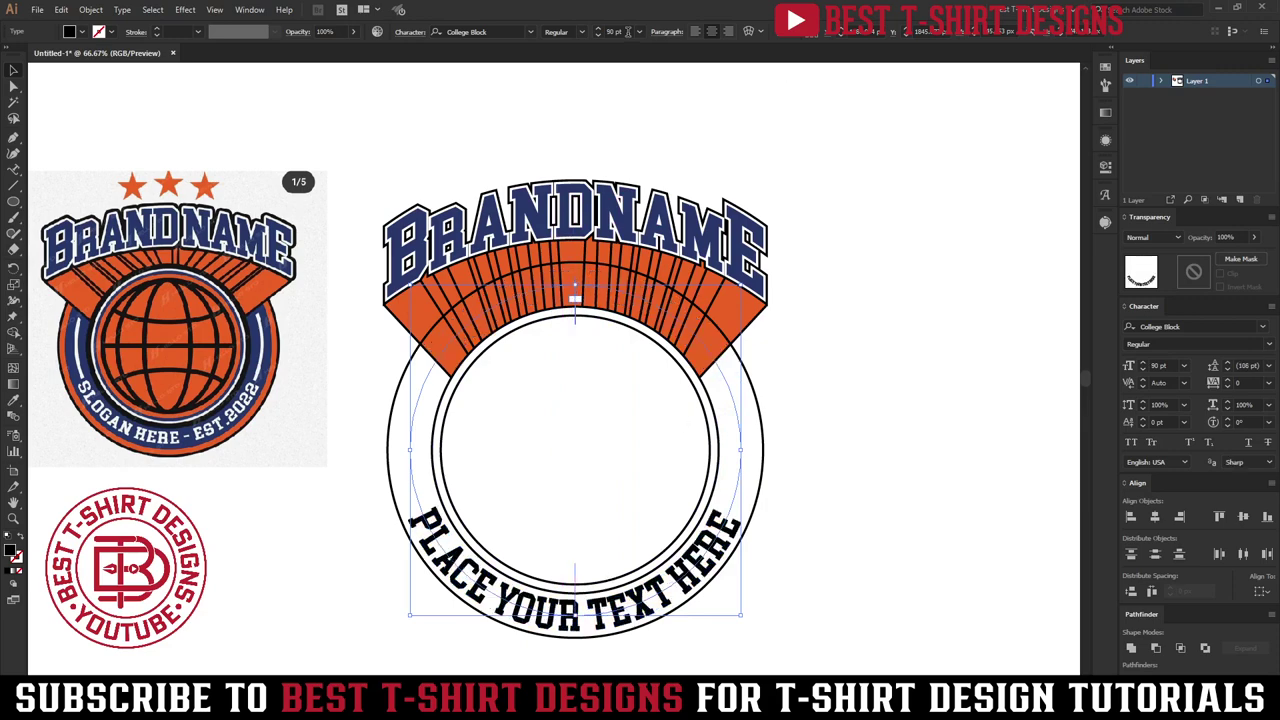
# Set the tracking of the ring text to 110.
pyautogui.click(1245, 383)
pyautogui.press('Up')
pyautogui.press('Up')
pyautogui.press('Up')
pyautogui.press('Up')
pyautogui.press('Up')
pyautogui.press('Up')
pyautogui.press('Up')
pyautogui.press('Up')
pyautogui.press('Up')
pyautogui.press('Up')
pyautogui.press('Up')
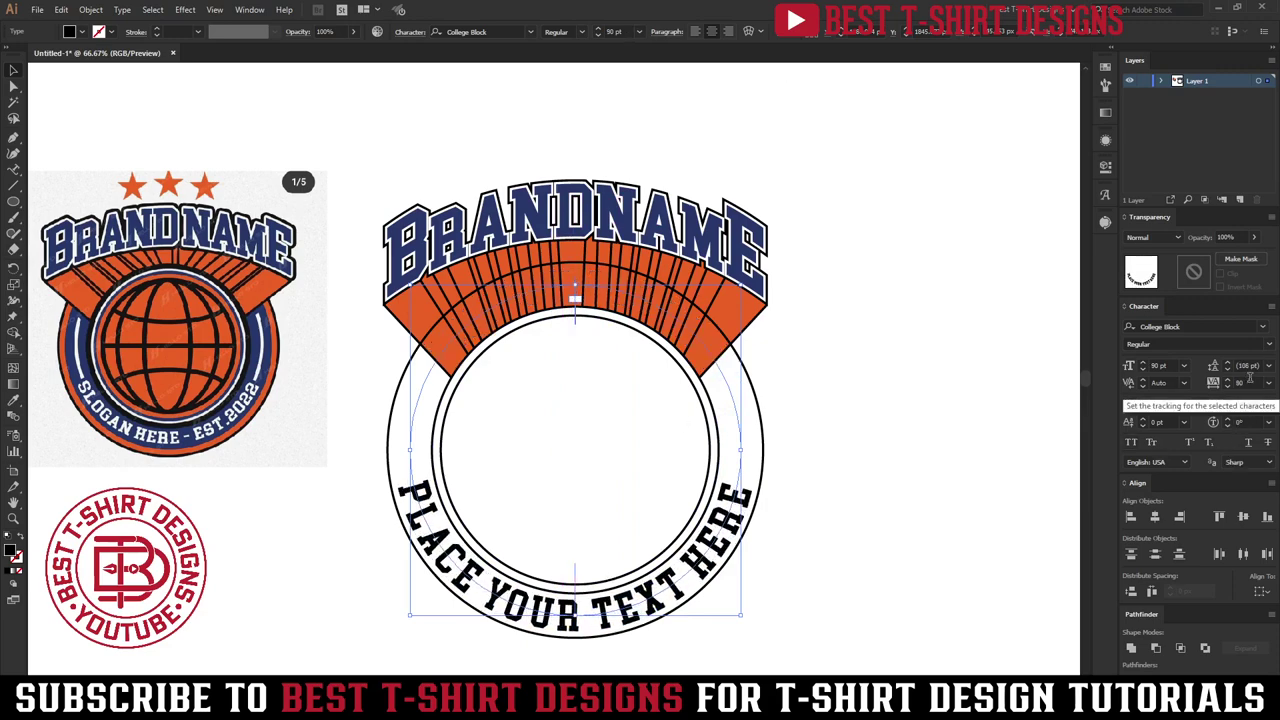
pyautogui.click(812, 410)
# Send the outermost circle to the back, behind the orange fan.
pyautogui.scroll(2, 812, 410)
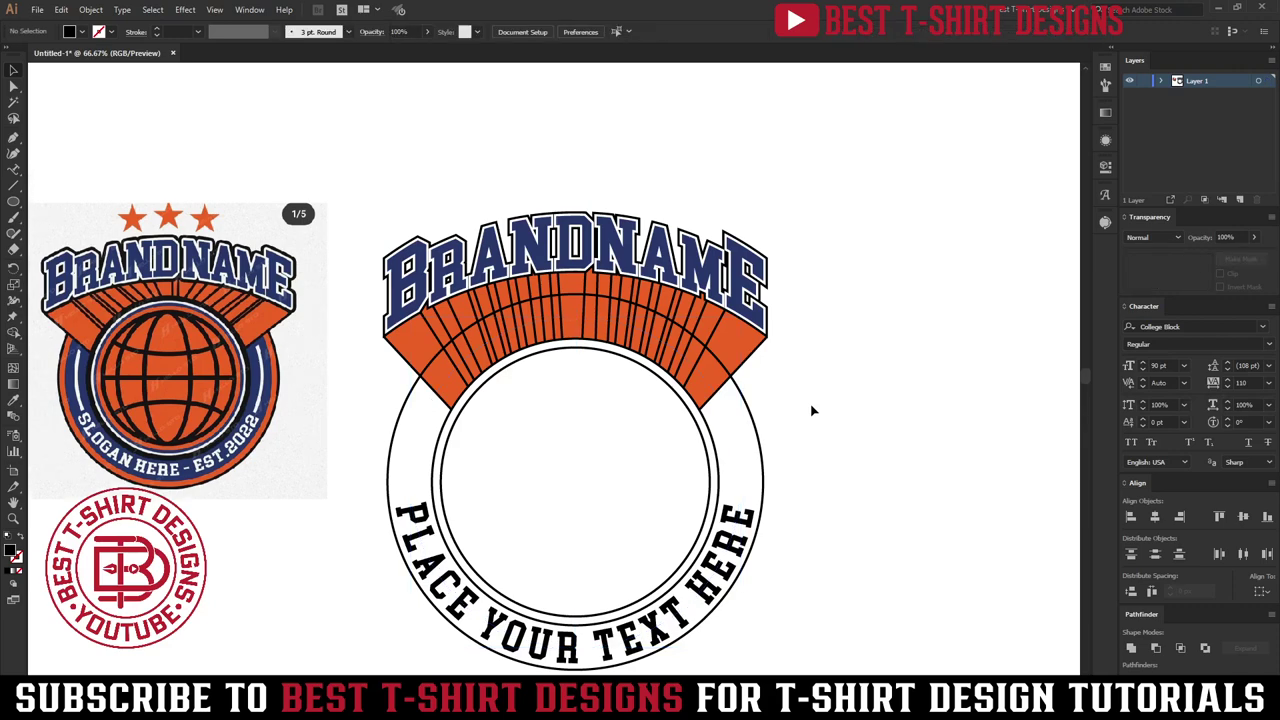
pyautogui.click(754, 425)
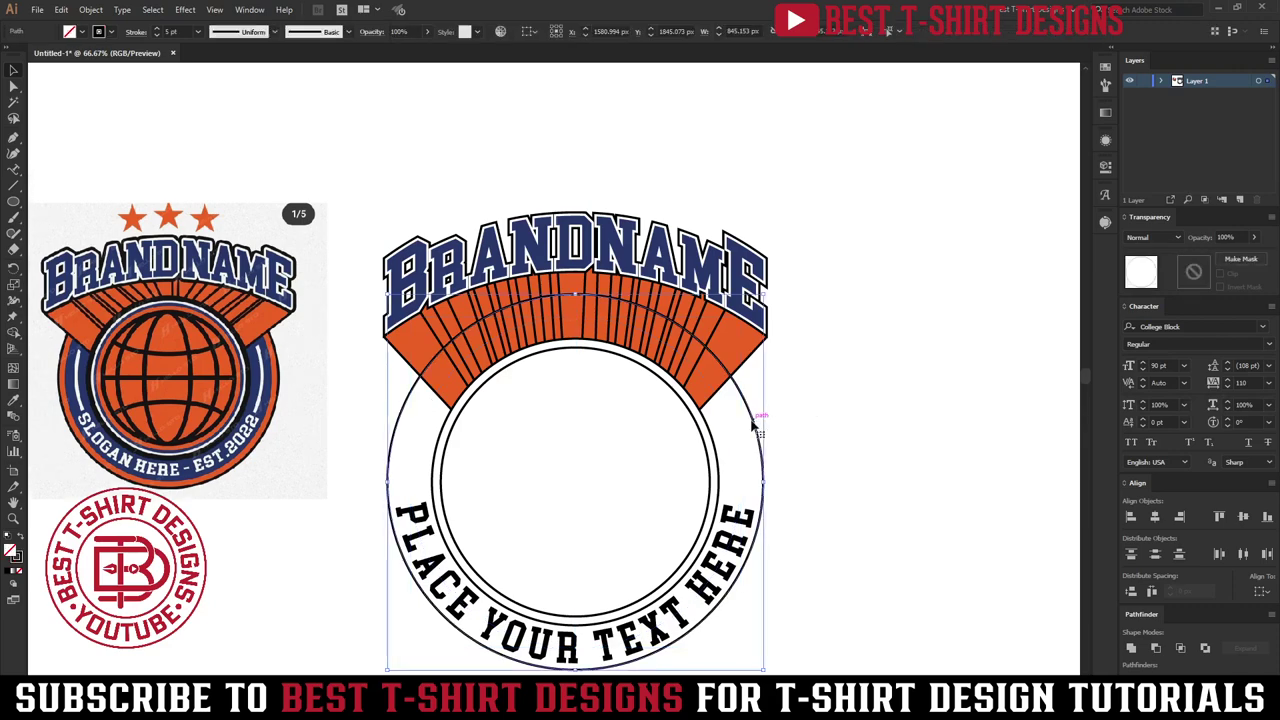
pyautogui.click(857, 423)
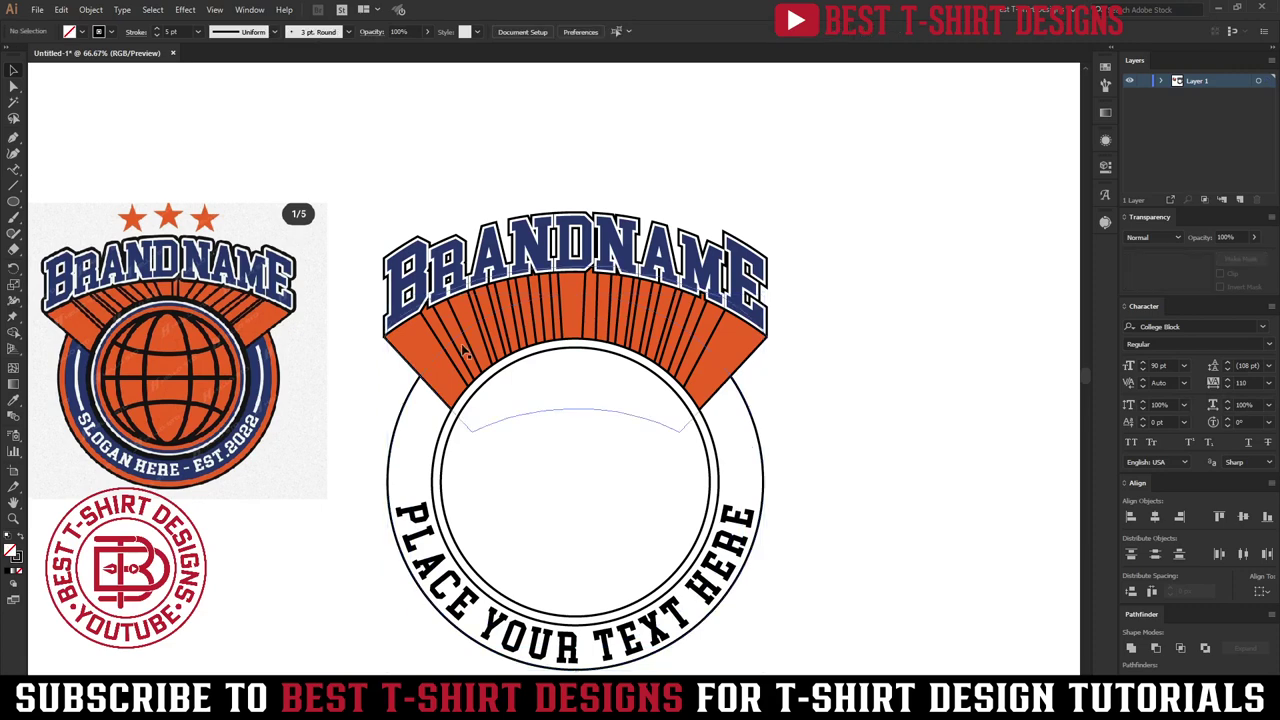
# Set the stroke weight of the three ring circles to 10 pt.
pyautogui.click(436, 455)
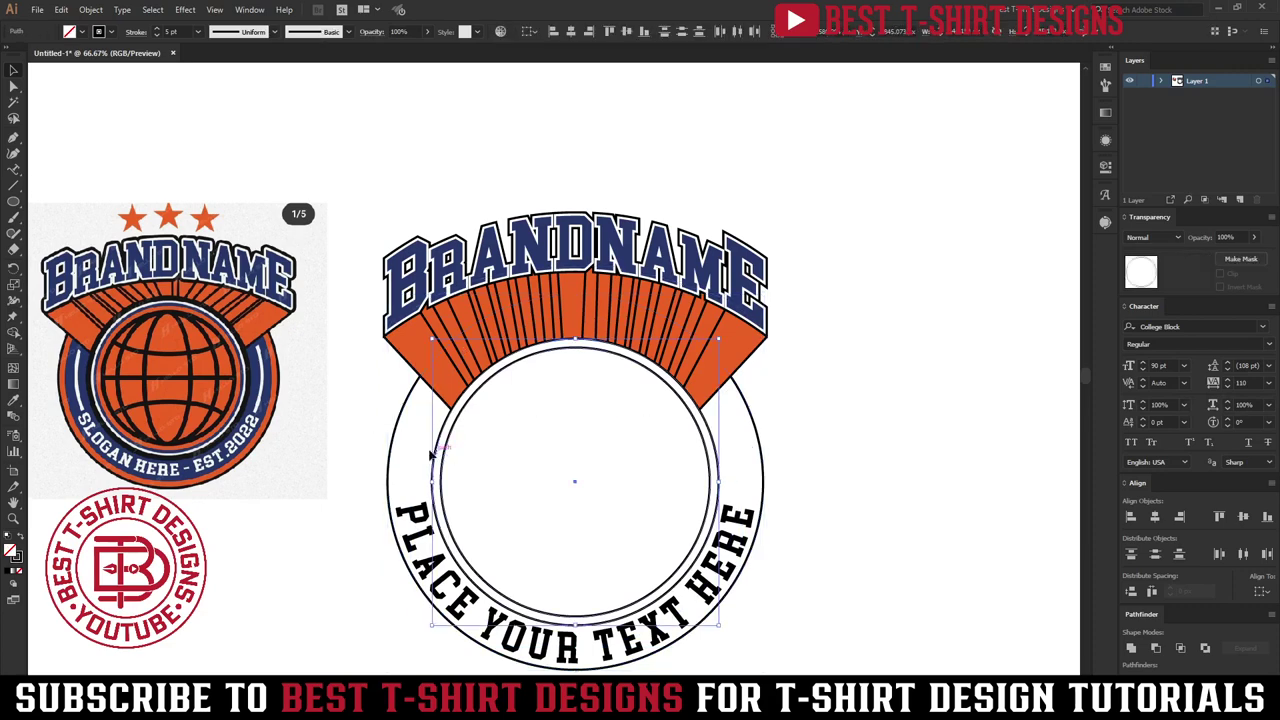
pyautogui.keyDown('shift'); pyautogui.click(395, 450); pyautogui.keyUp('shift')
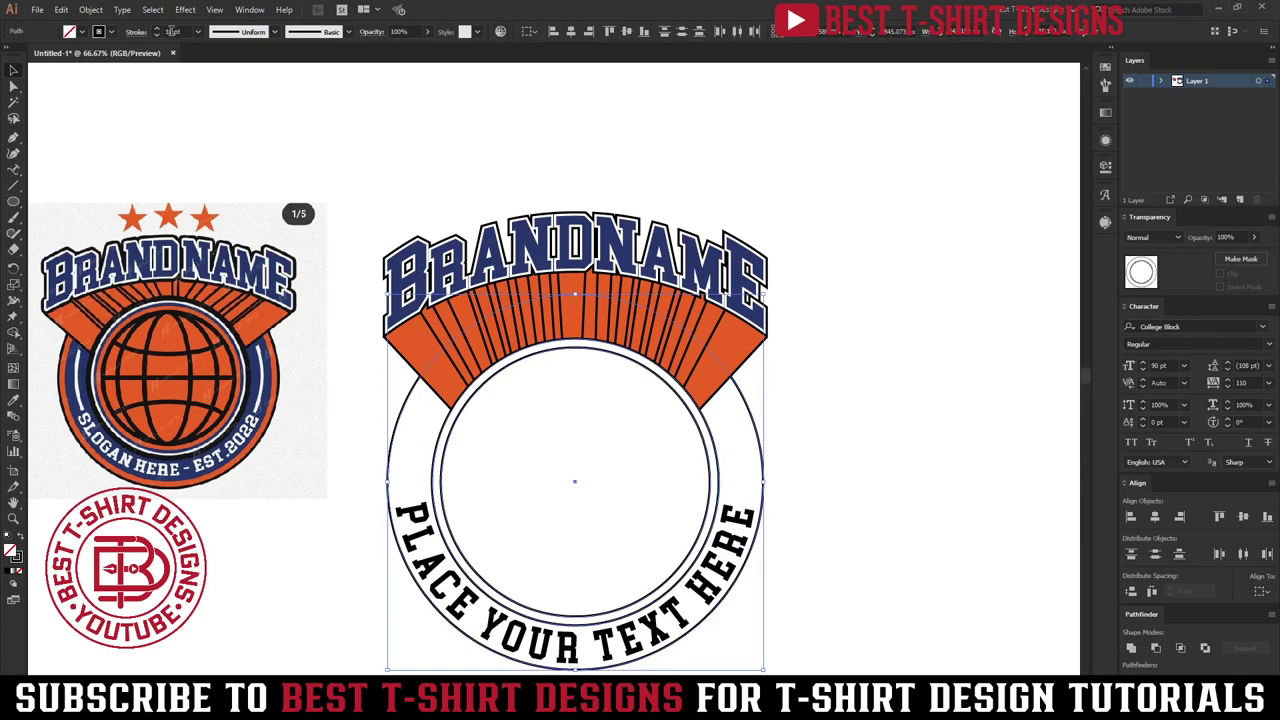
pyautogui.scroll(2, 172, 32)
# Colour the PLACE YOUR TEXT HERE ring text with the orange sampled from the fan.
pyautogui.click(752, 538)
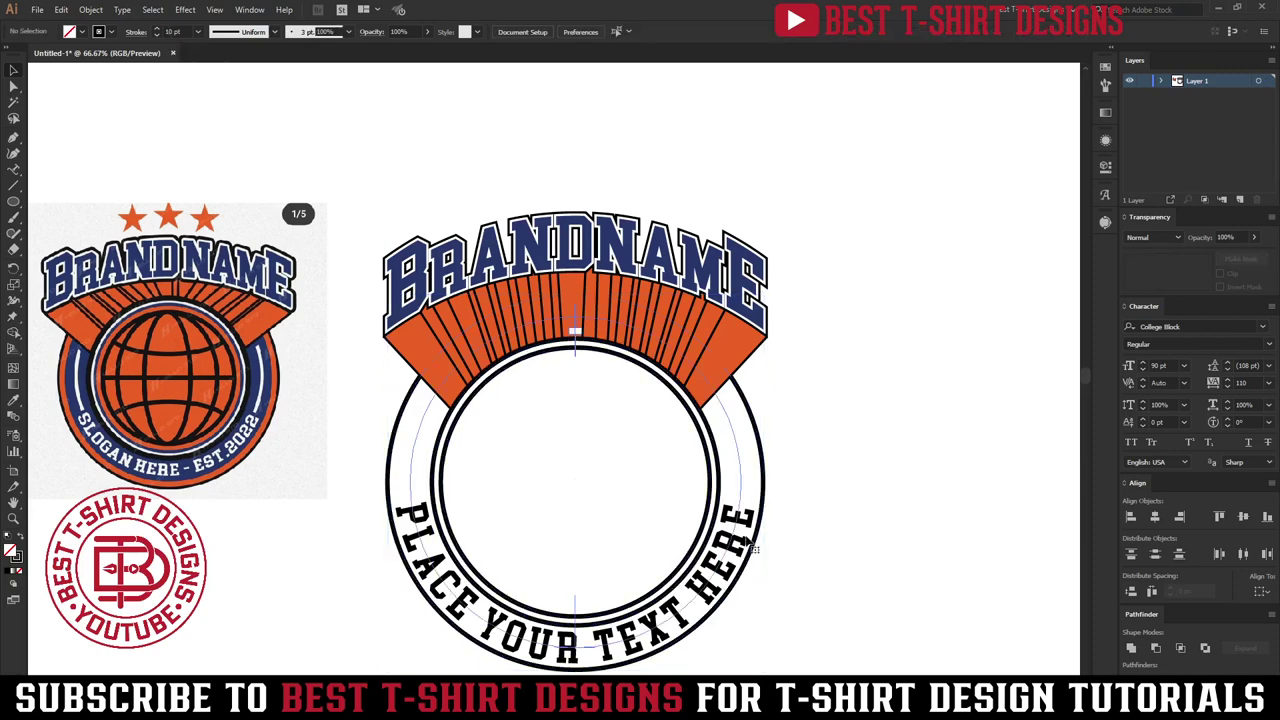
pyautogui.press('i')
pyautogui.click(660, 335)
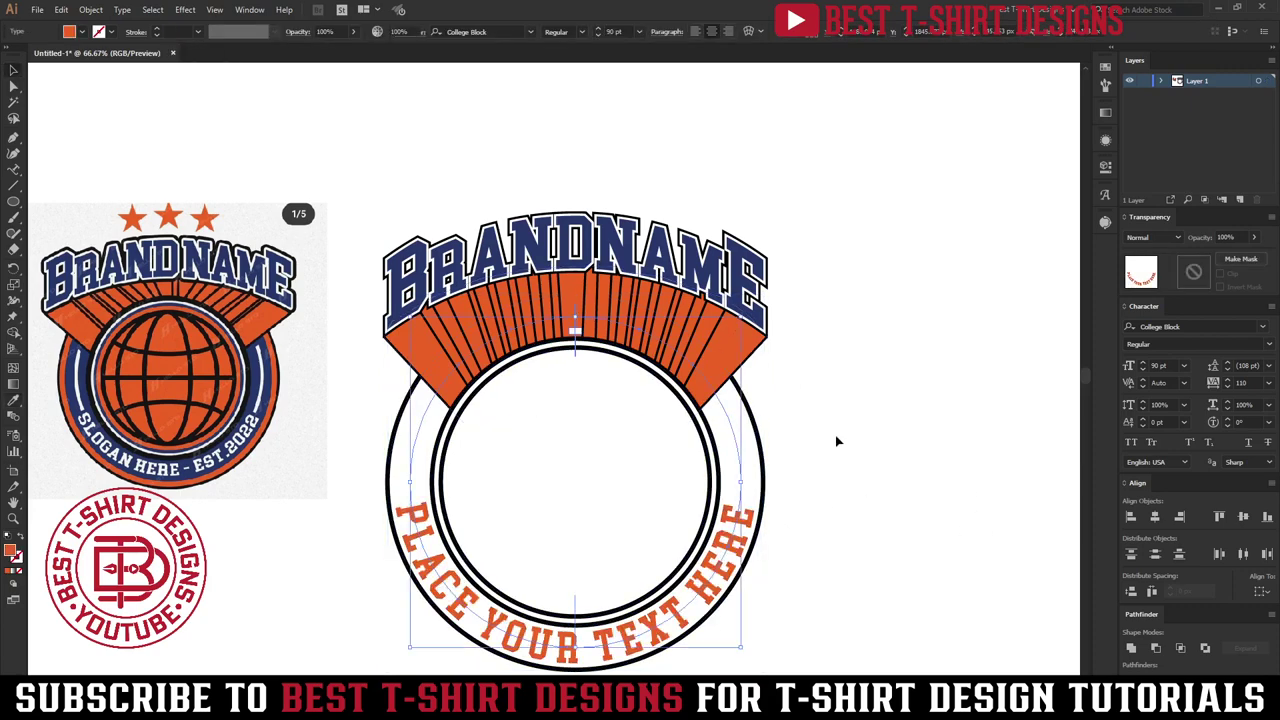
pyautogui.click(836, 442)
pyautogui.scroll(-1, 836, 442)
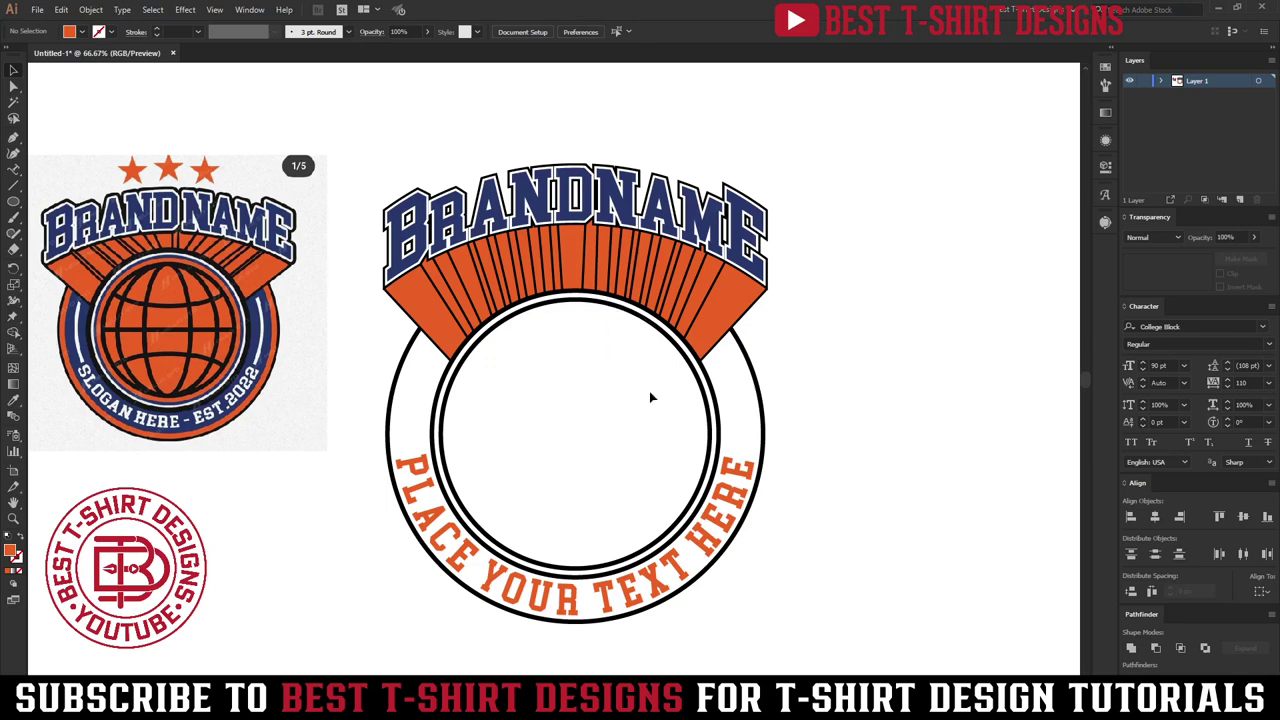
pyautogui.moveTo(650, 398); pyautogui.dragTo(798, 393)
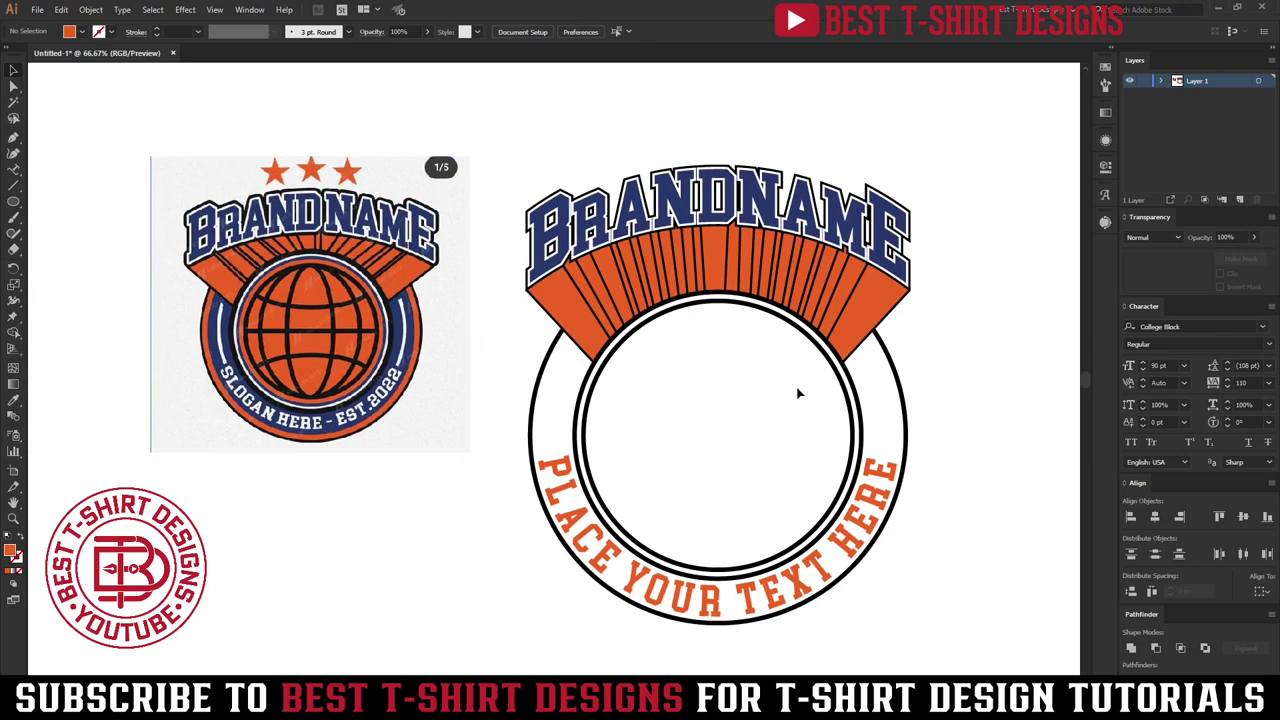